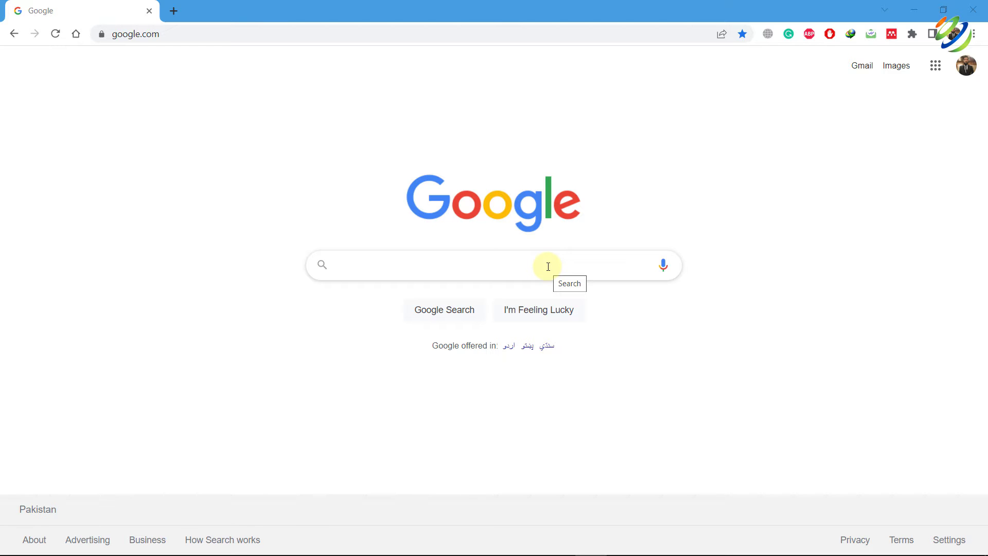
Search Google for 'virtualbox download'
left_click(548, 266)
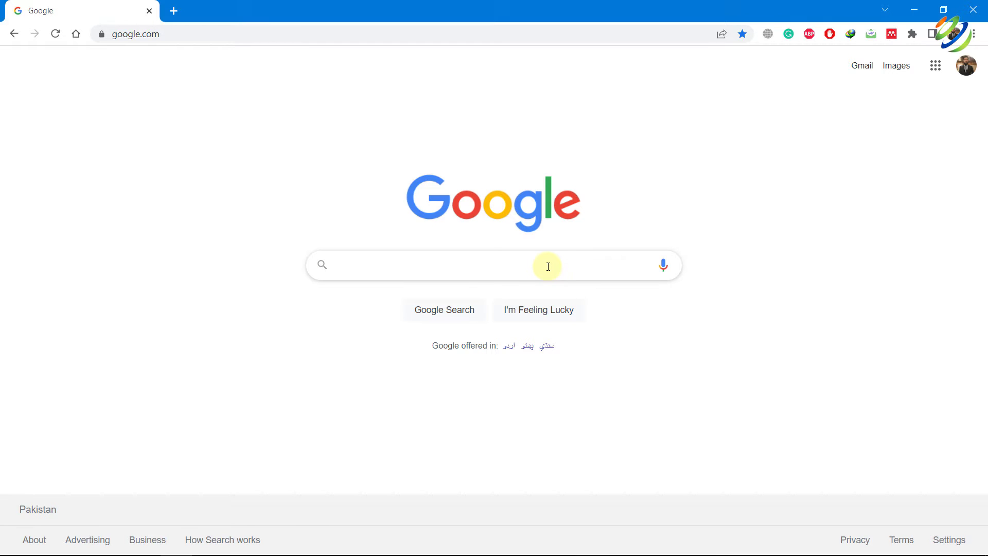
type("virtual")
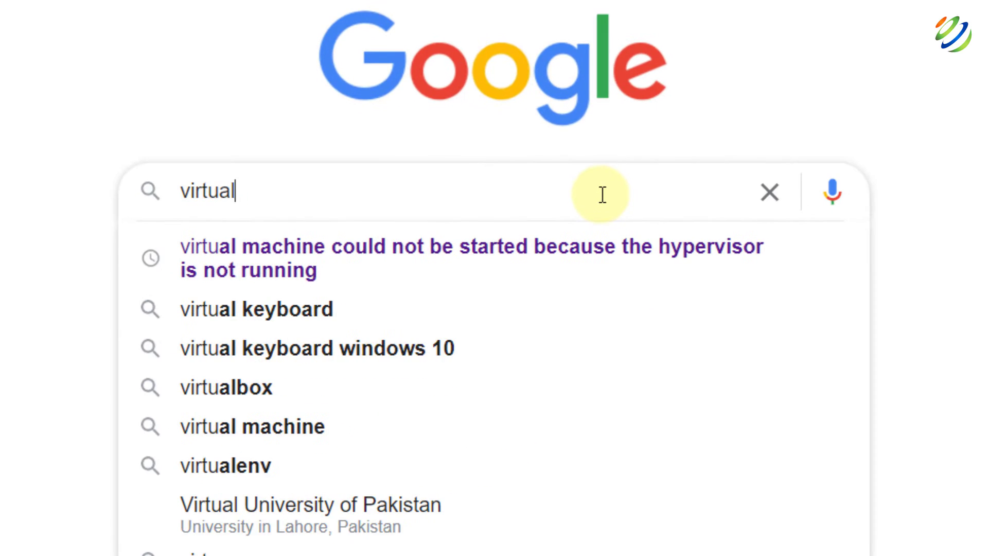
type("box")
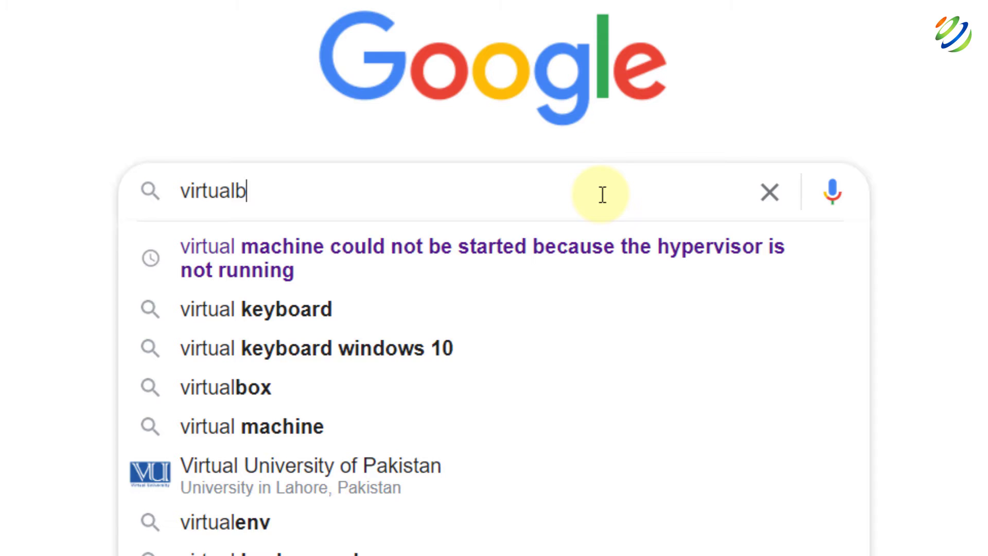
key("Down")
key("Down")
key("Escape")
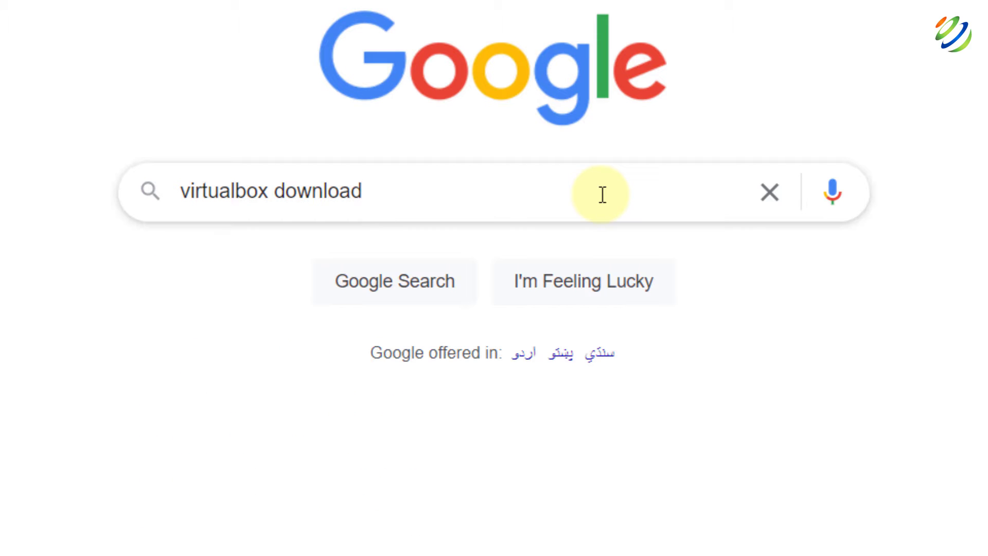
key("Return")
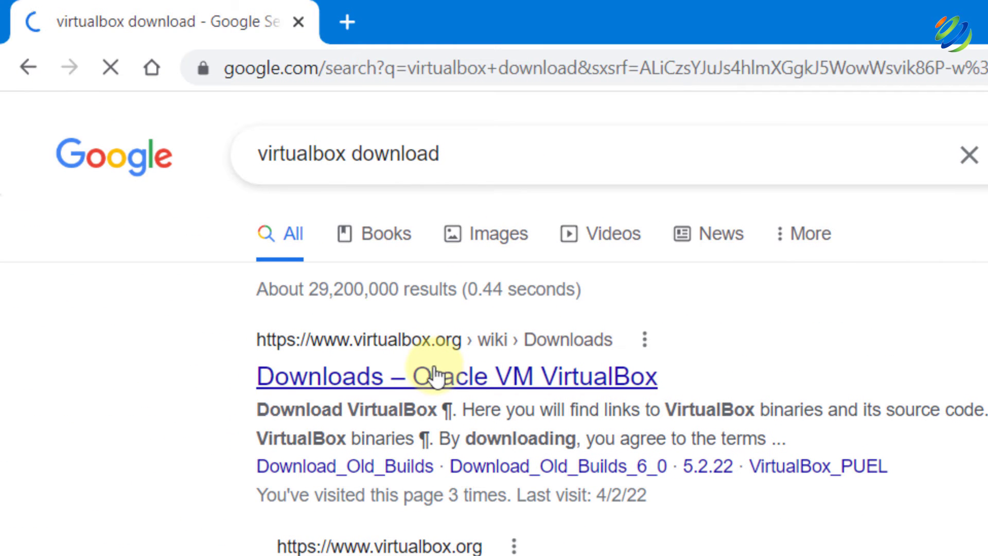
Open the VirtualBox Downloads page, start the Windows hosts installer download, then cancel it
left_click(400, 366)
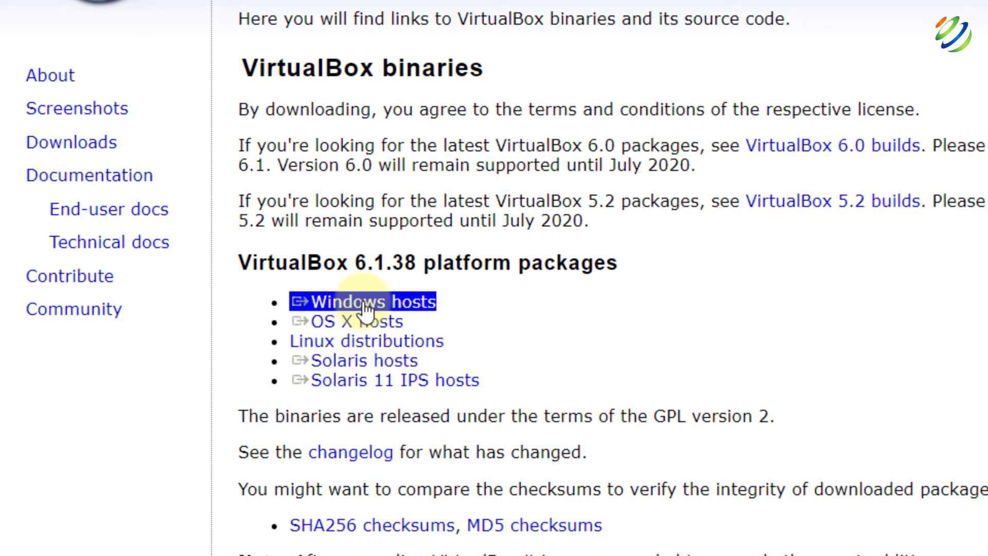
left_click(364, 304)
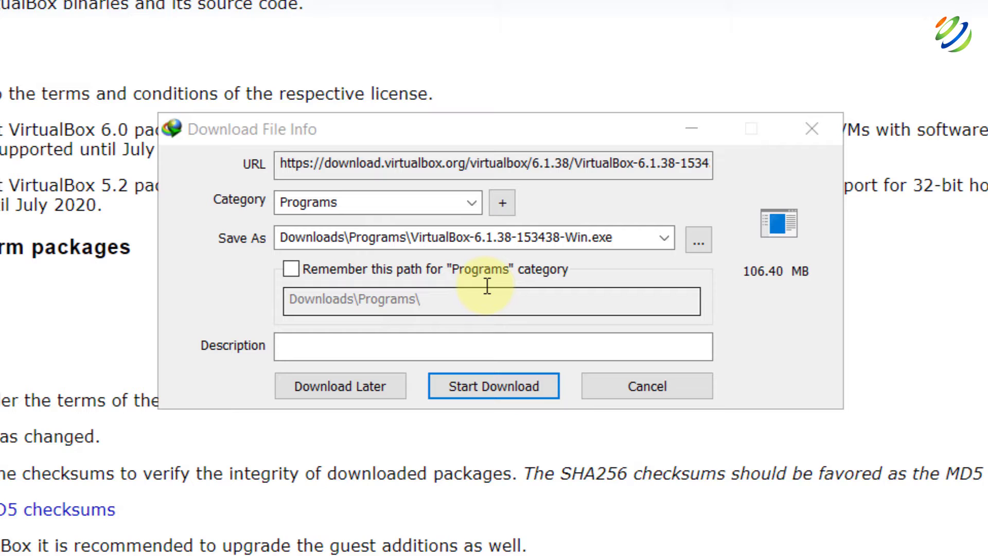
left_click(634, 376)
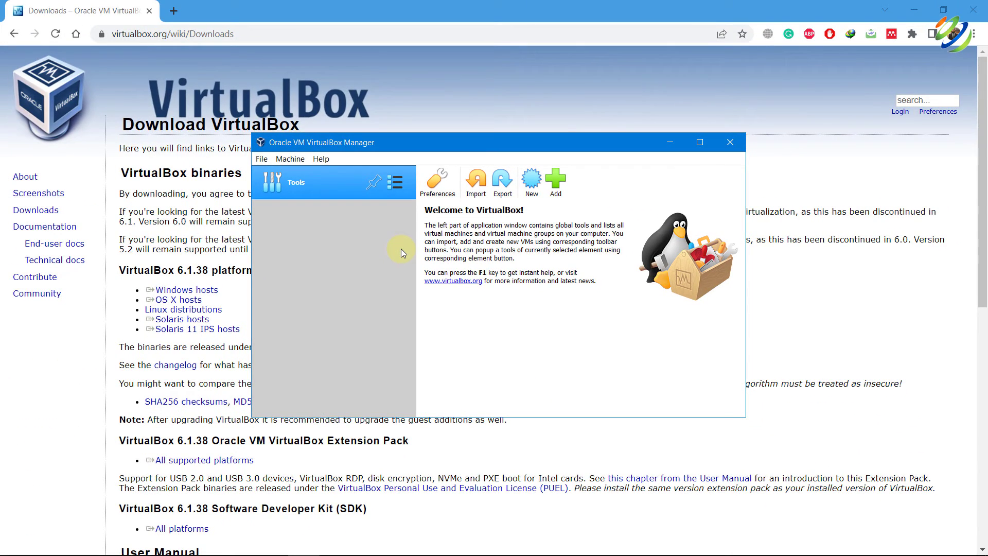
Search 'windows server 2019 download', open the Evaluation Center page, and skip the duplicate English 64-bit ISO
left_click(361, 36)
type("windows")
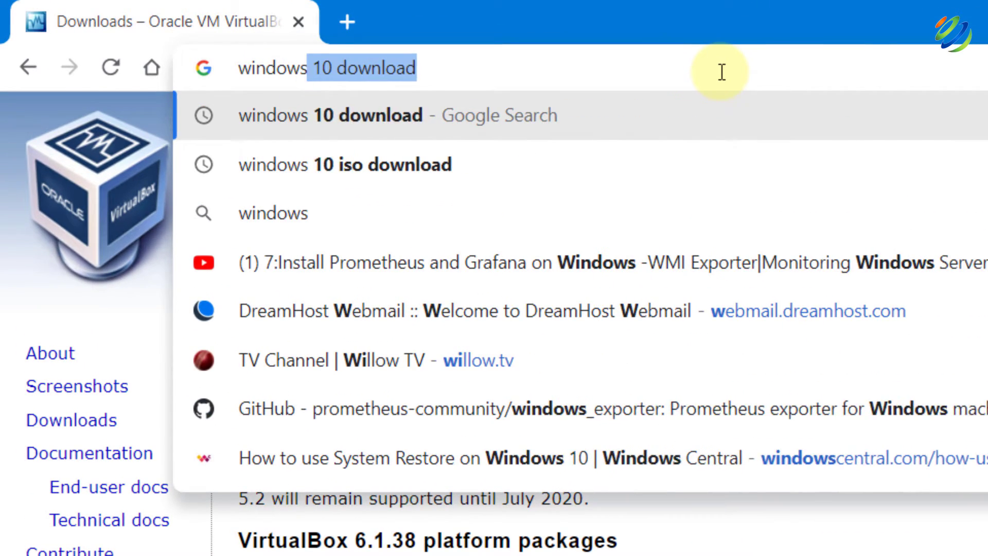
type(" server 2019 do")
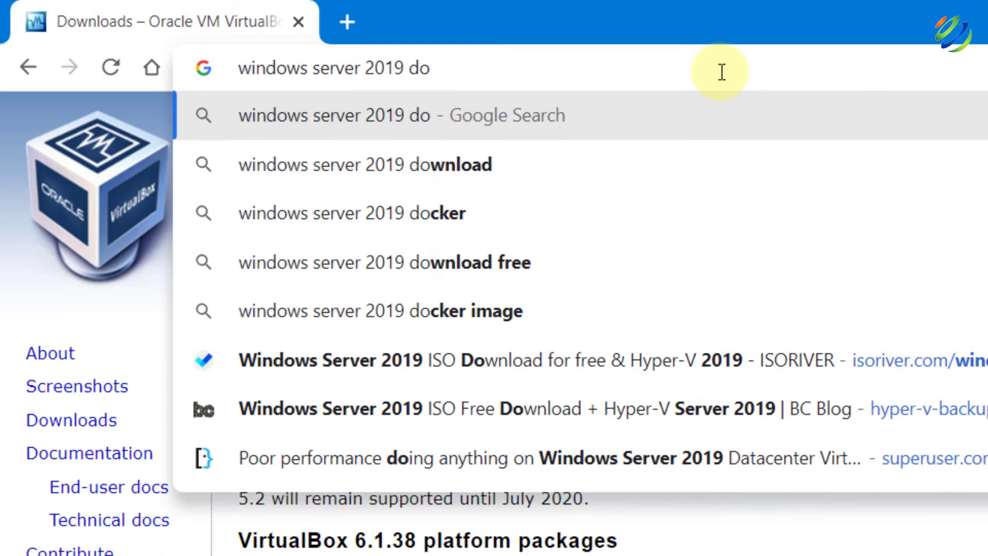
key("Down")
key("Return")
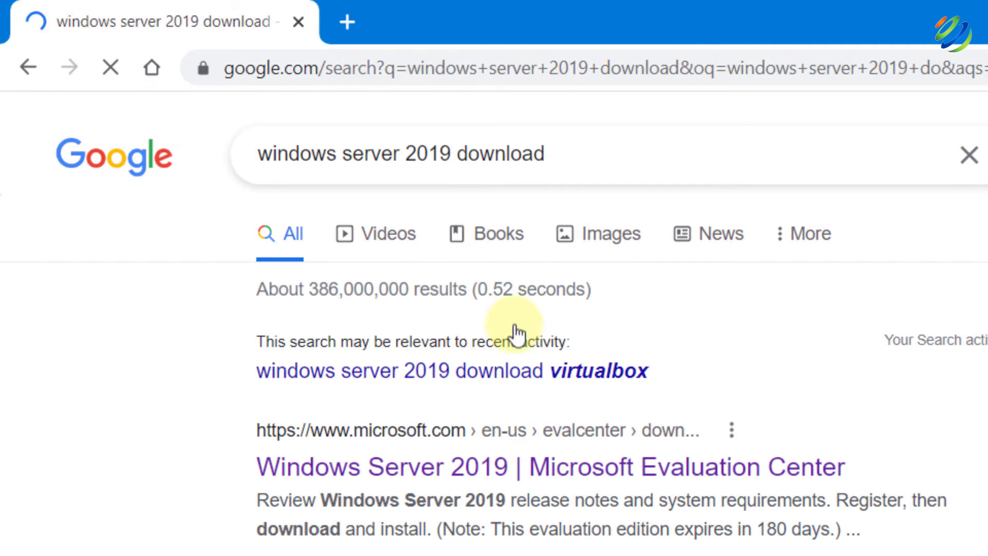
left_click(420, 453)
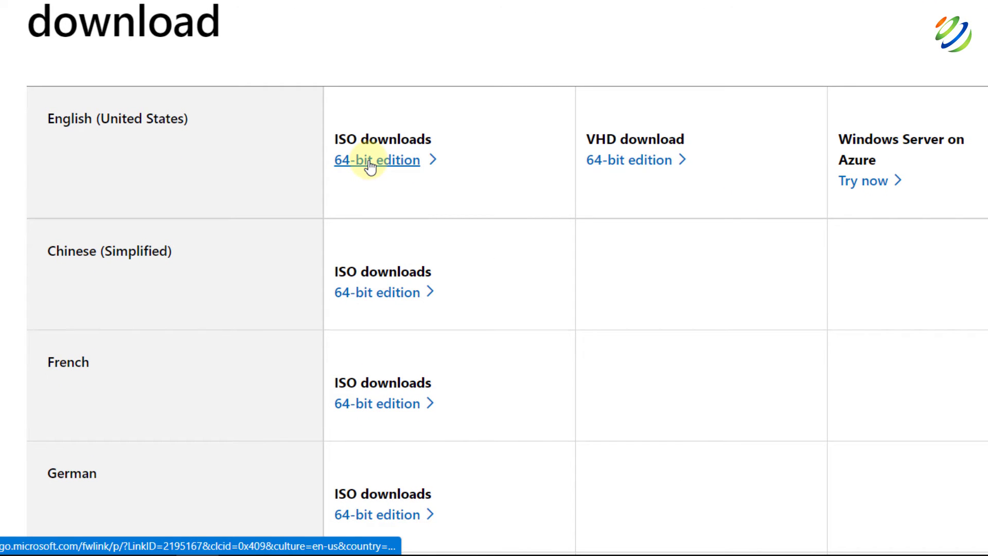
left_click(370, 164)
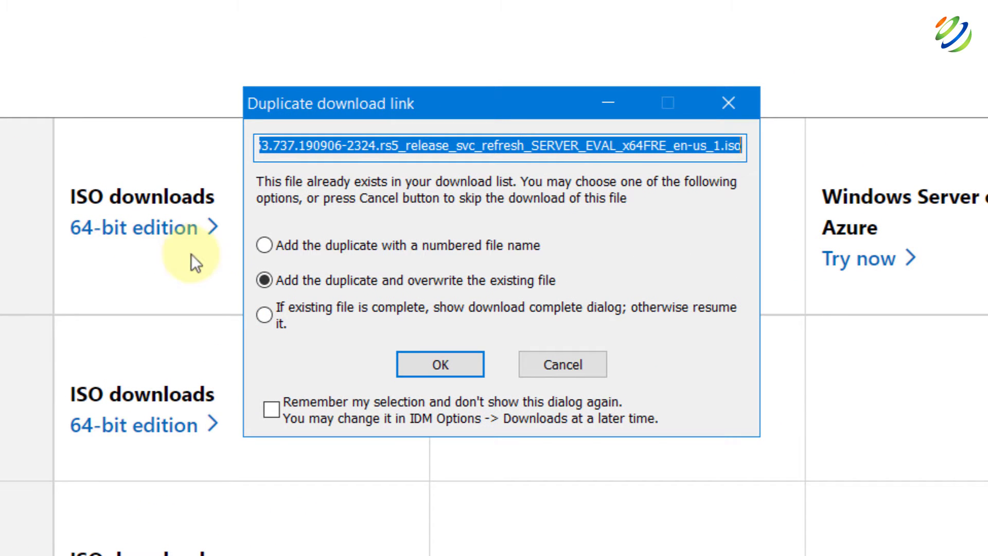
left_click(552, 369)
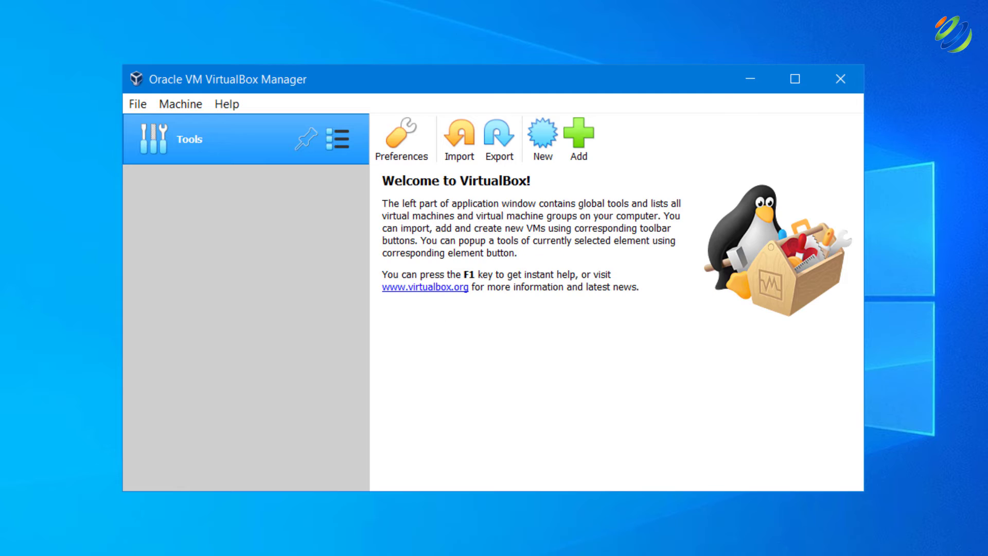
Create a new VM named 'Windows Server 2019' with version Other Windows (64-bit)
left_click(544, 129)
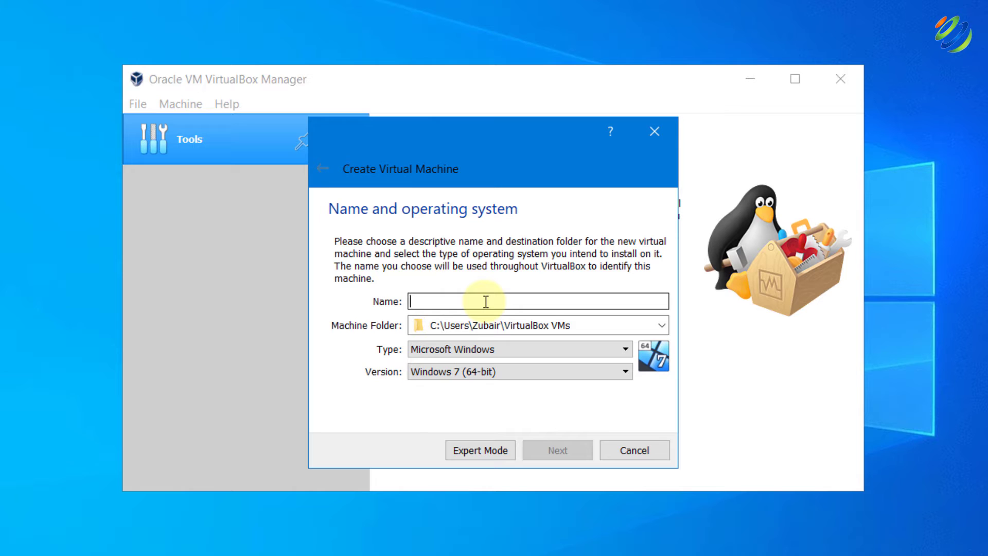
type("Windows Server 2019")
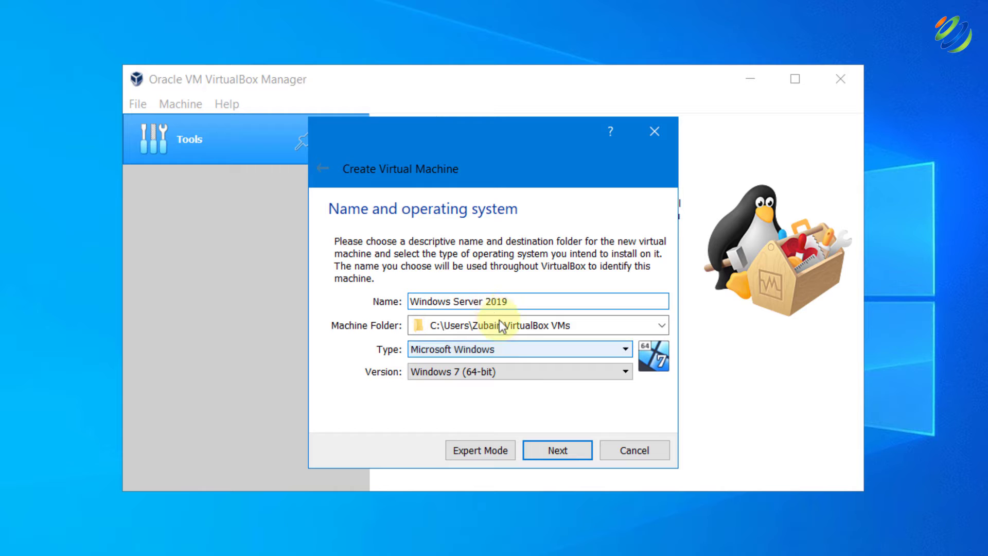
left_click(540, 370)
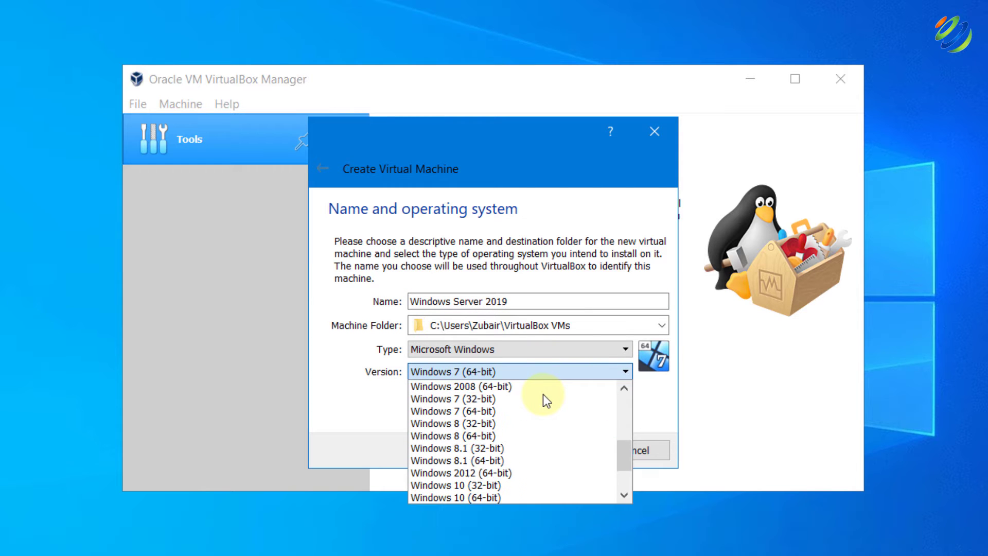
scroll(543, 395, "down", 2)
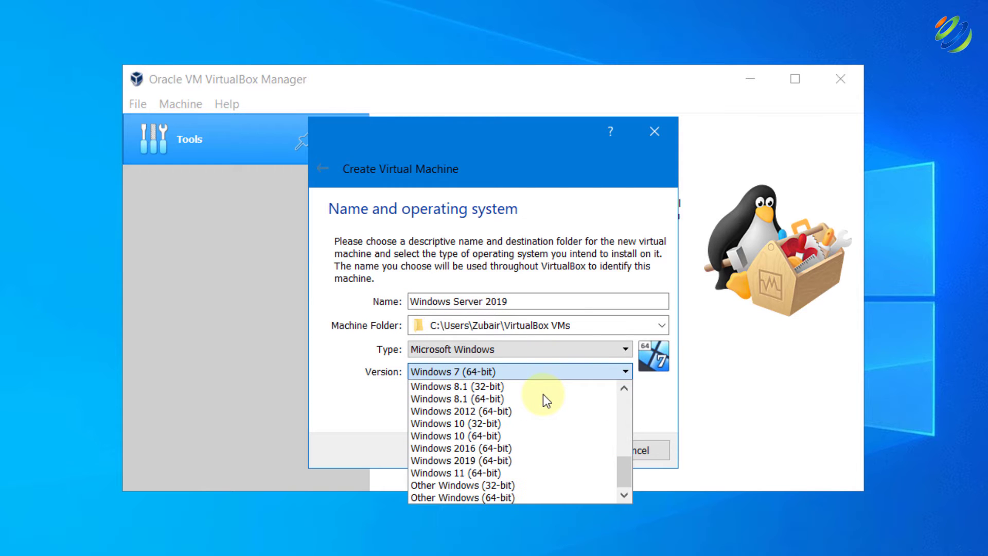
left_click(481, 497)
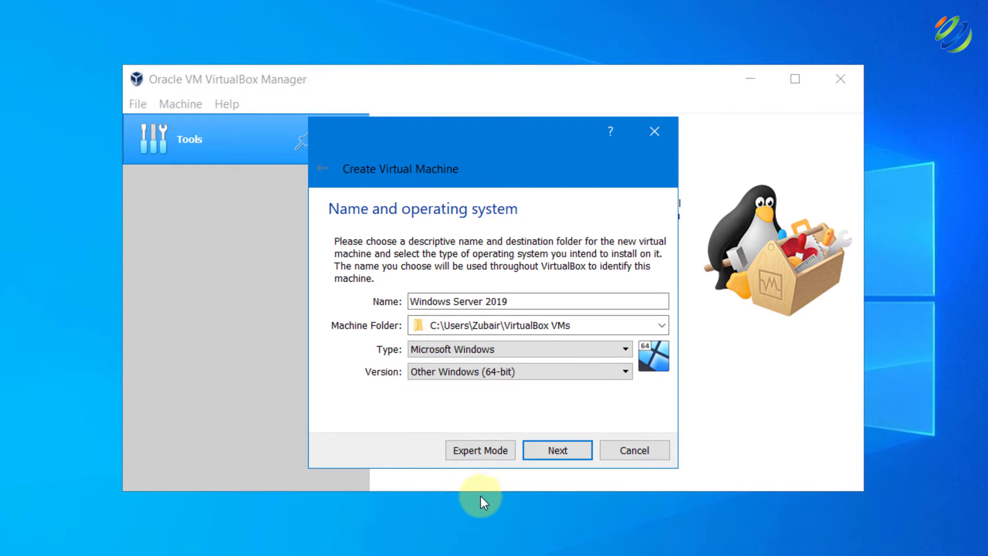
left_click(567, 449)
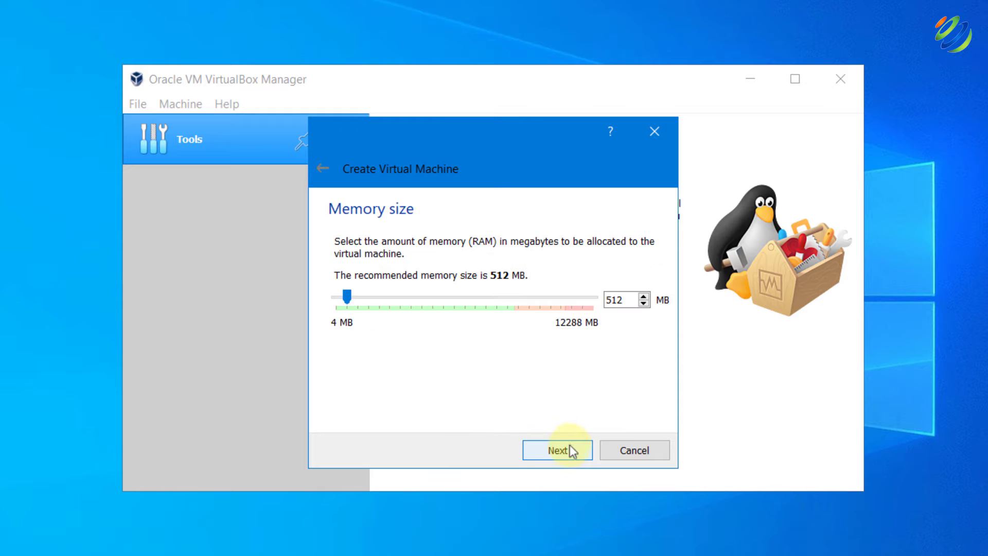
Set the VM memory to 2048 MB
left_click(502, 298)
left_click(502, 297)
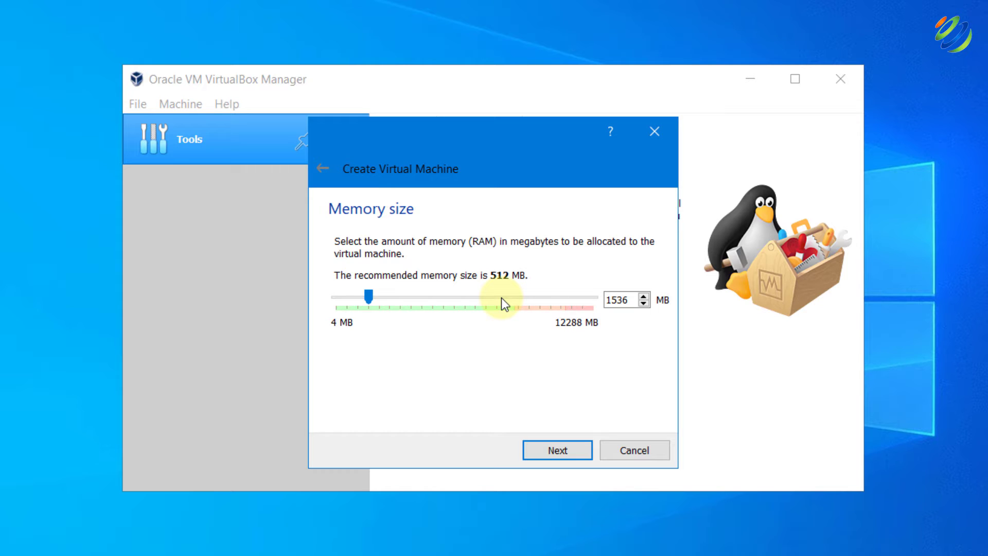
left_click(501, 298)
left_click(565, 445)
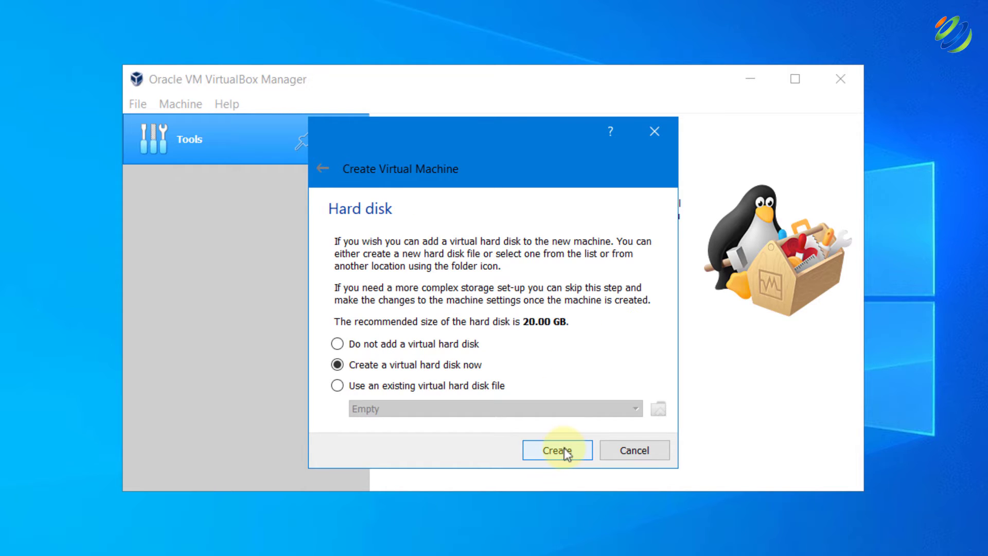
Create a new VDI virtual hard disk, advancing to the file location and size step
left_click(565, 449)
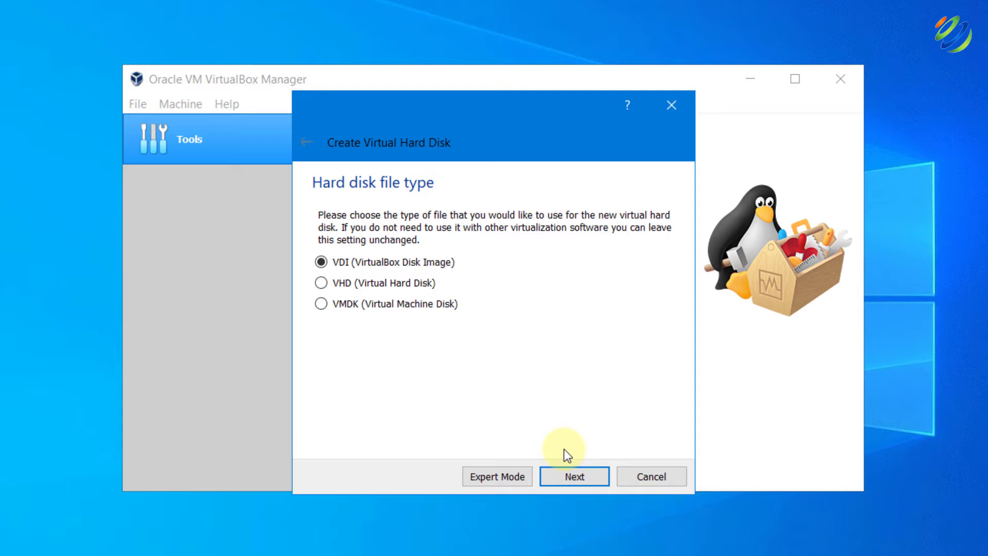
left_click(571, 477)
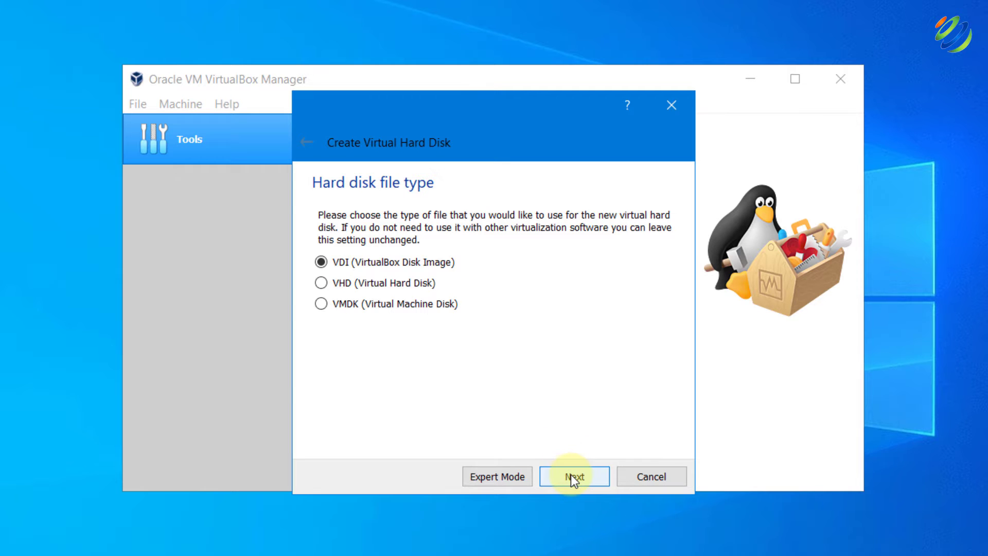
left_click(571, 477)
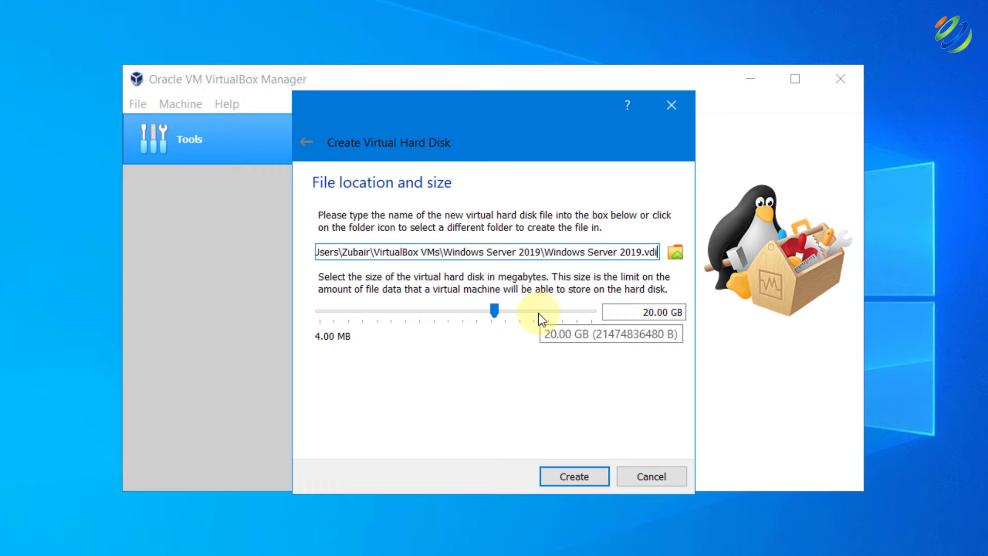
Store the disk file in a new folder 'WIndows 2019 Server' on Local Disk (D:)
left_click(675, 253)
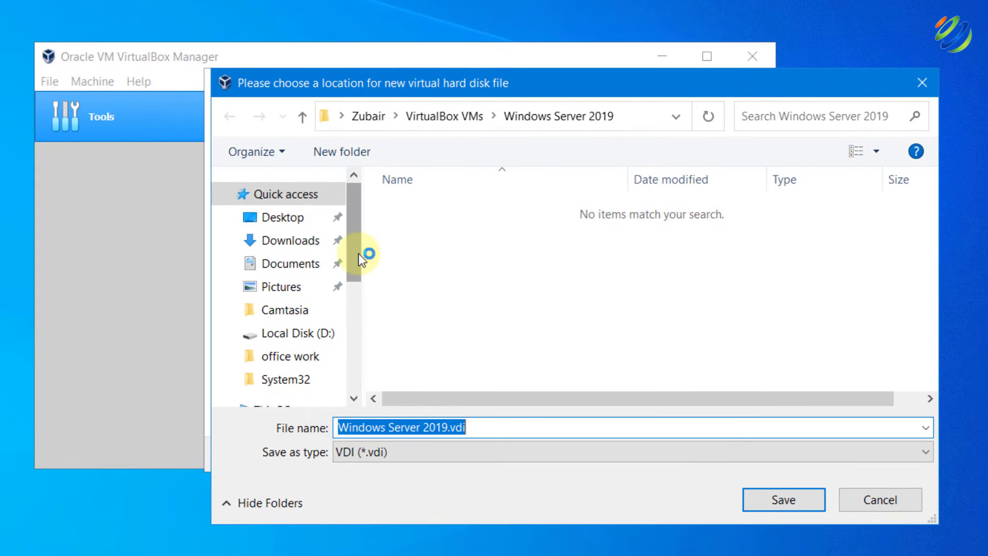
left_click_drag(358, 254, 353, 282)
left_click(308, 275)
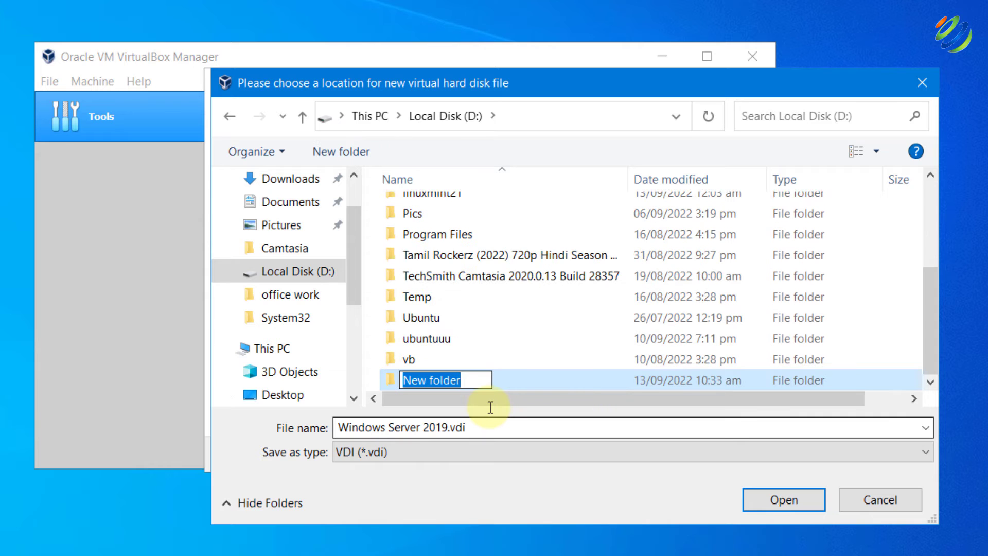
type("WIndow")
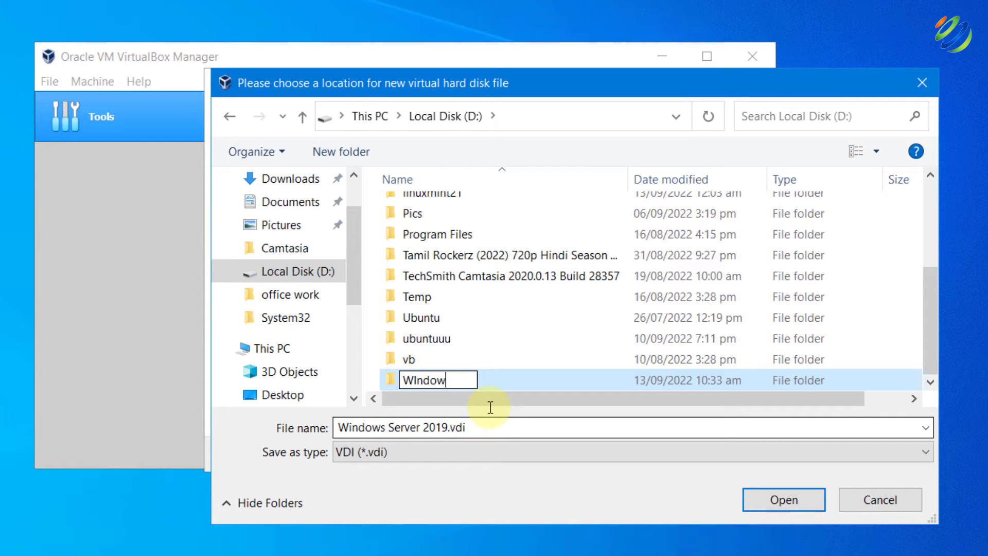
type("s 2019 ")
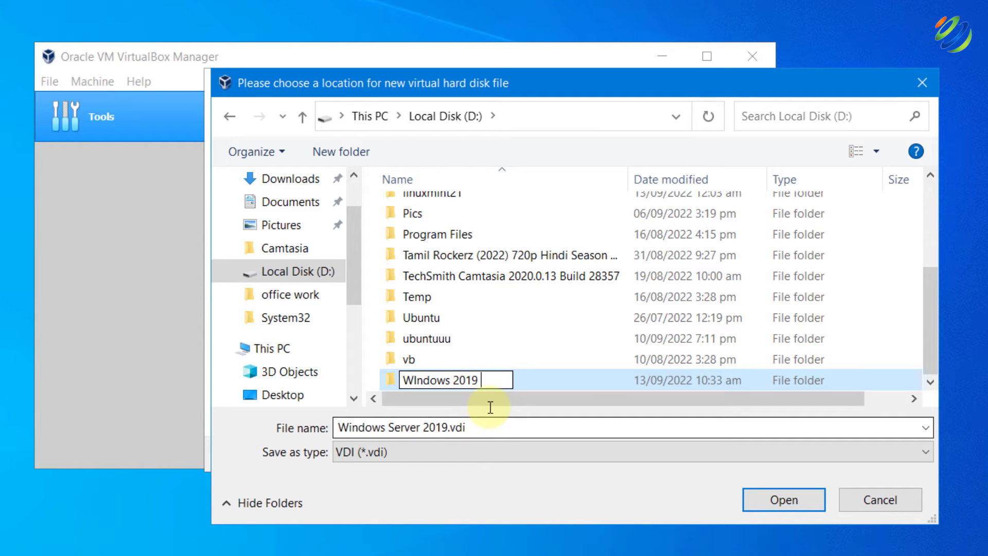
type("Server")
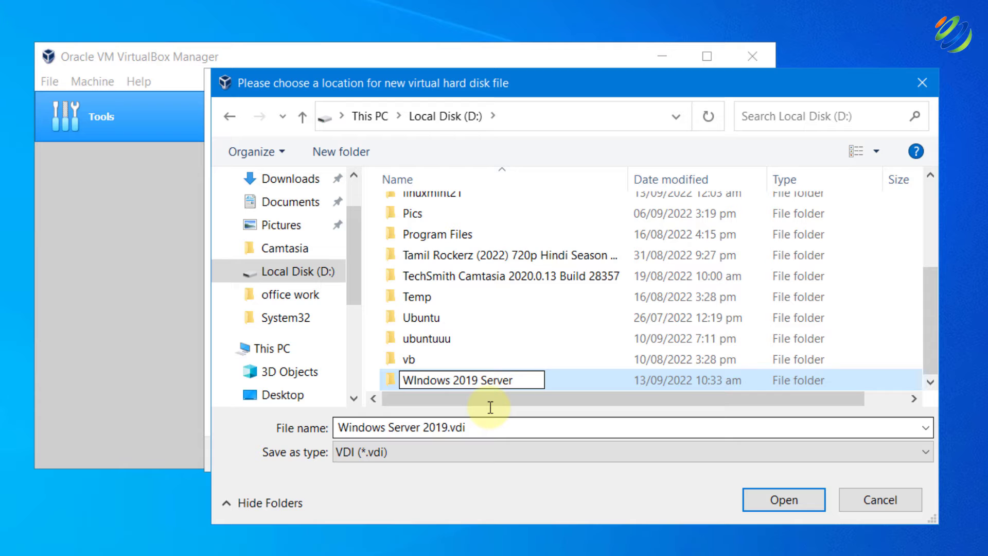
left_click(782, 509)
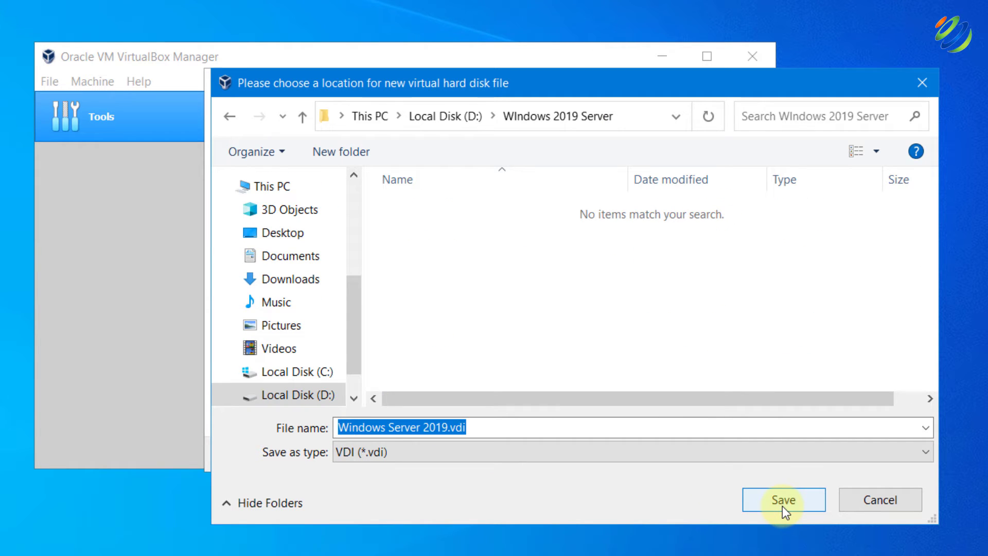
left_click(783, 501)
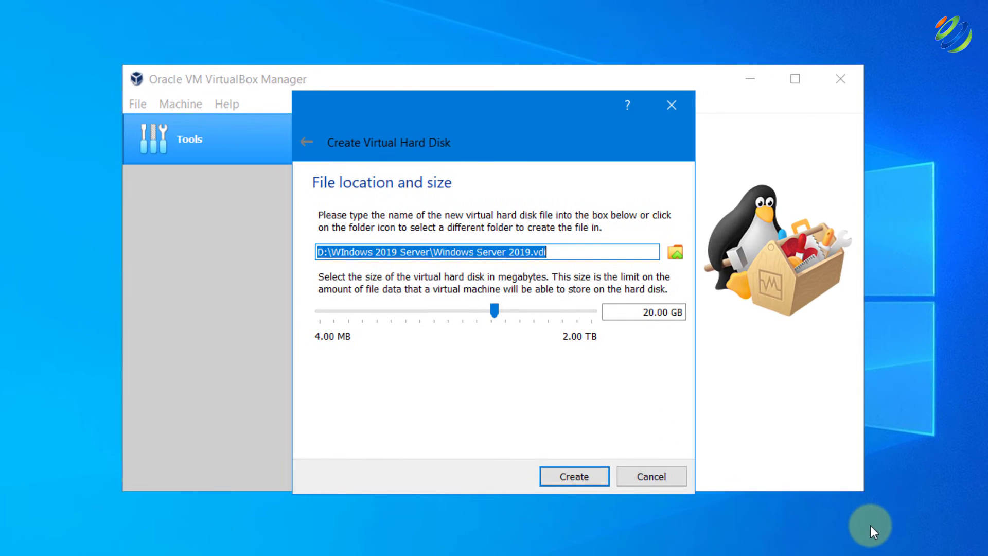
Set the virtual disk size to about 61.64 GB and create the disk
left_click(528, 314)
left_click(530, 311)
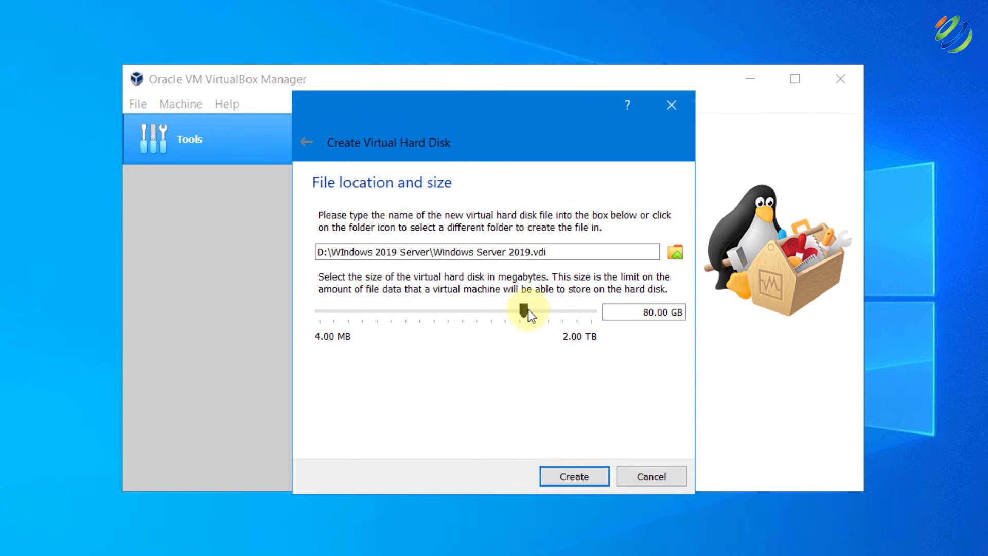
left_click_drag(525, 310, 529, 309)
left_click(583, 471)
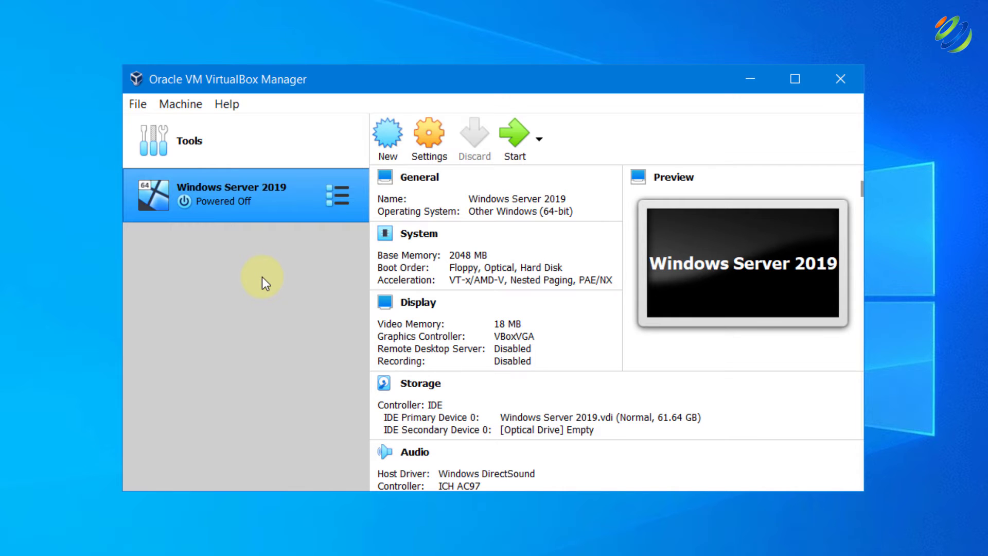
In General > Advanced settings, set Shared Clipboard and Drag'n'Drop to Bidirectional
left_click(423, 133)
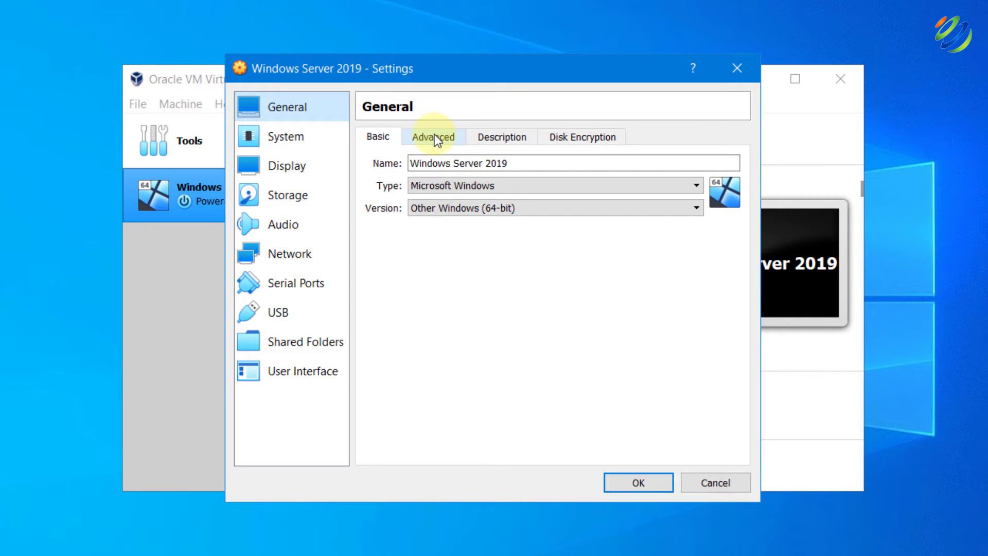
left_click(434, 134)
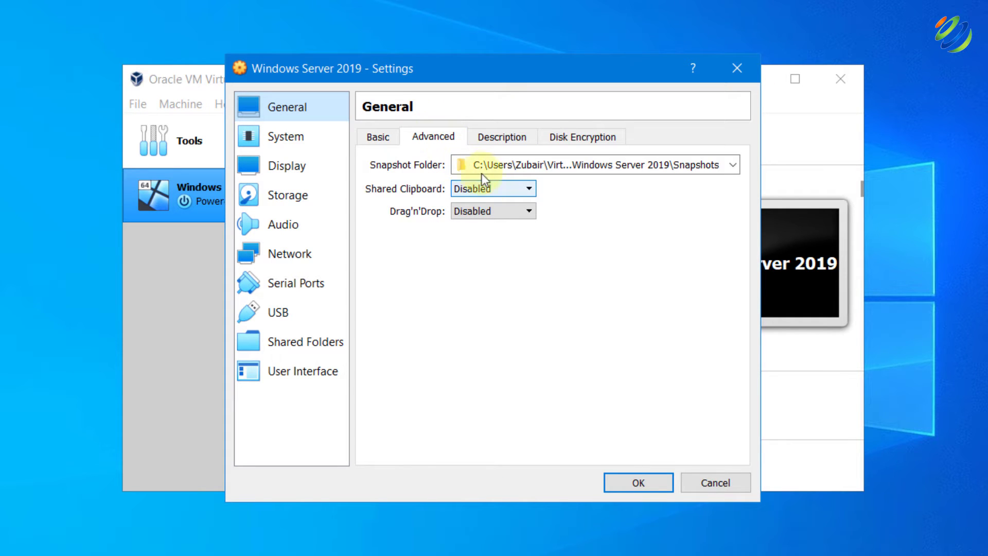
left_click(504, 193)
left_click(493, 239)
left_click(489, 212)
left_click(483, 260)
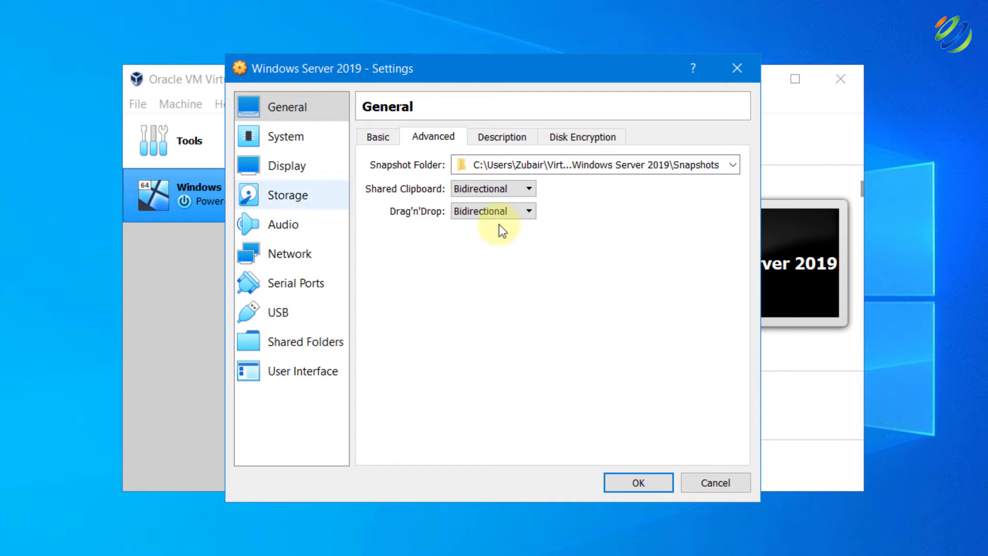
left_click(288, 131)
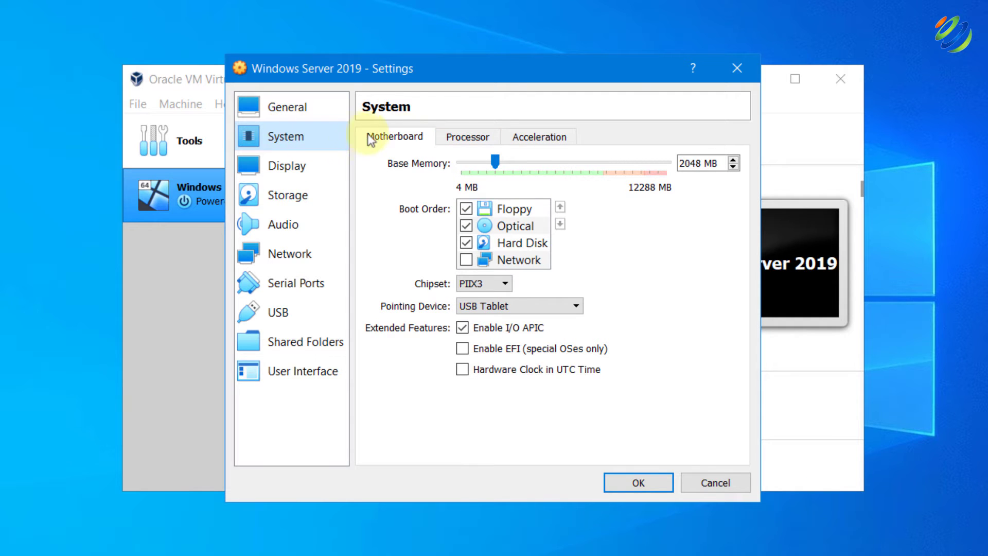
Give the virtual machine 2 processors
left_click(469, 137)
left_click(545, 161)
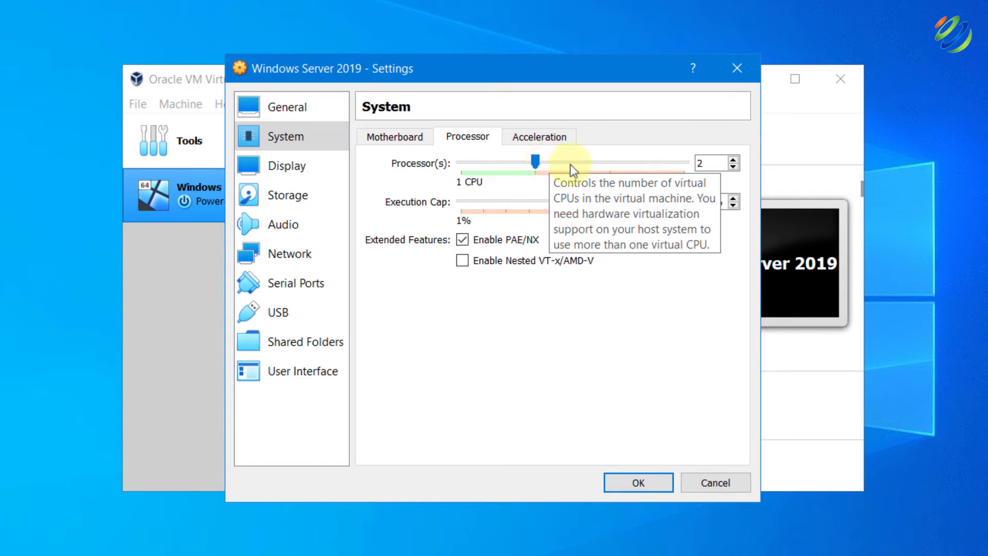
left_click(433, 137)
left_click(520, 138)
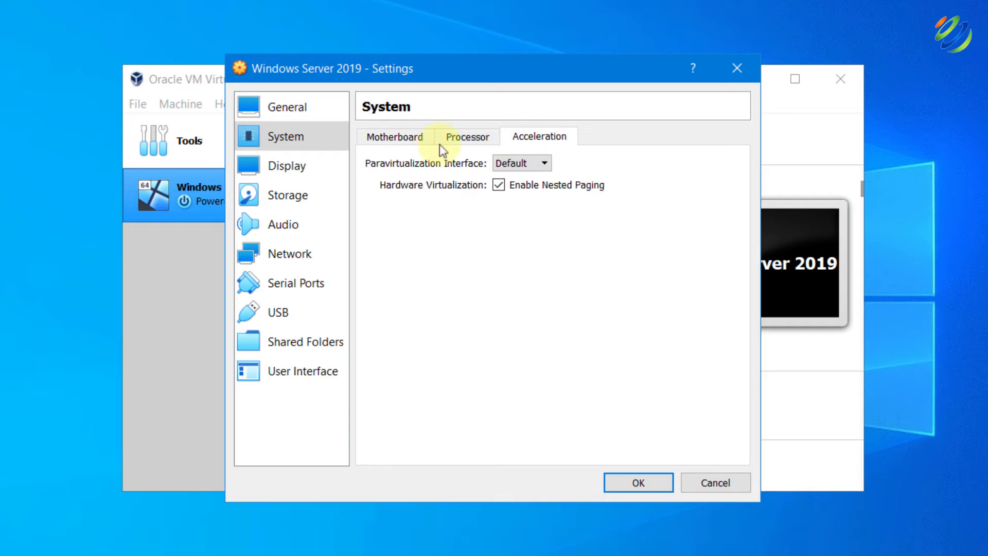
Raise the display's video memory to 50 MB
left_click(267, 166)
left_click(533, 164)
left_click(541, 164)
left_click(544, 163)
left_click(562, 164)
left_click(576, 166)
left_click(578, 165)
left_click(581, 165)
left_click(583, 165)
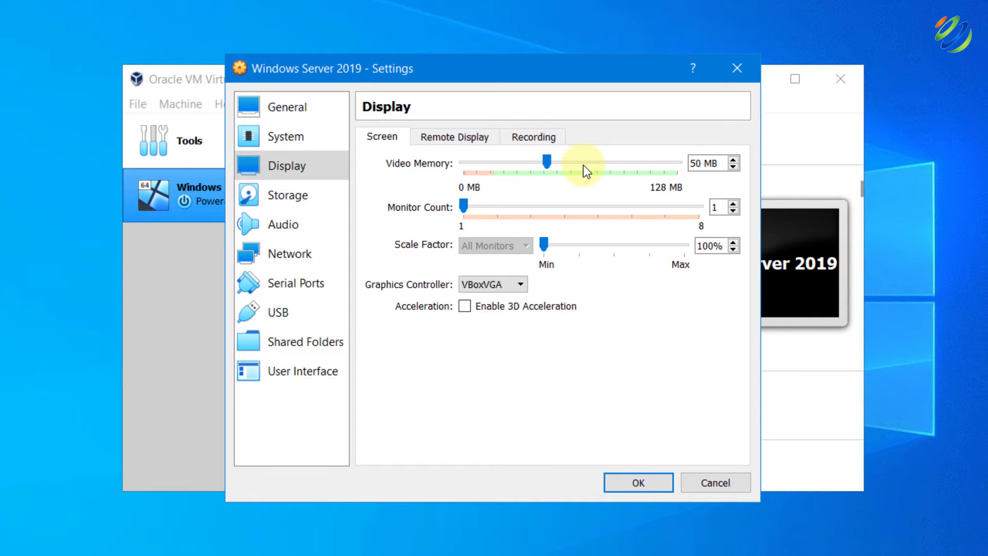
left_click(286, 254)
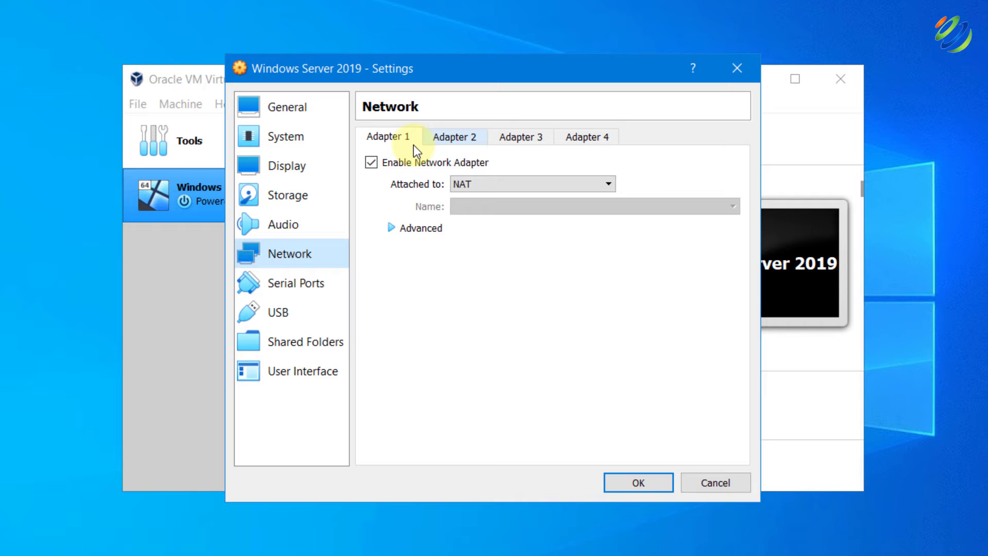
Enable Adapter 2 and attach it to Internal Network 'intnet'
left_click(453, 136)
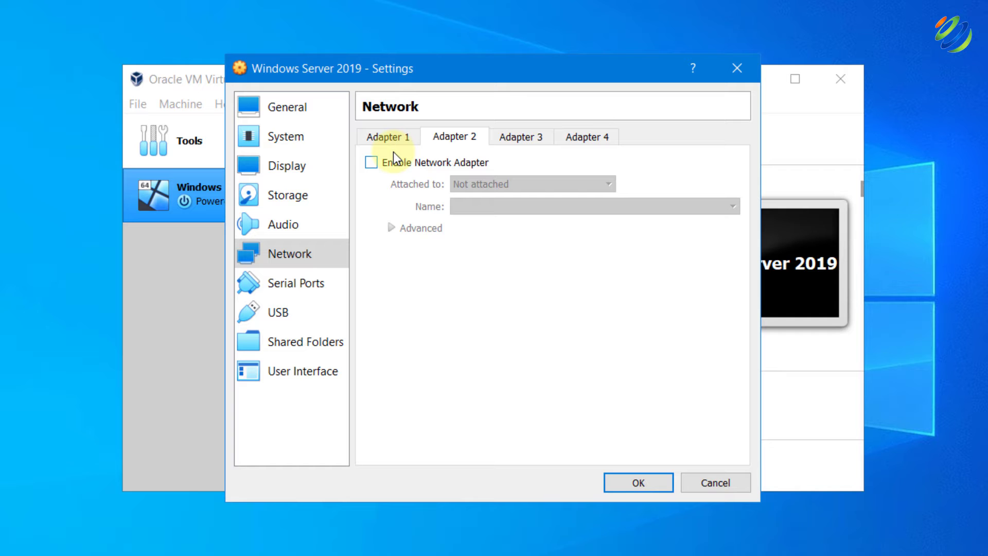
left_click(375, 162)
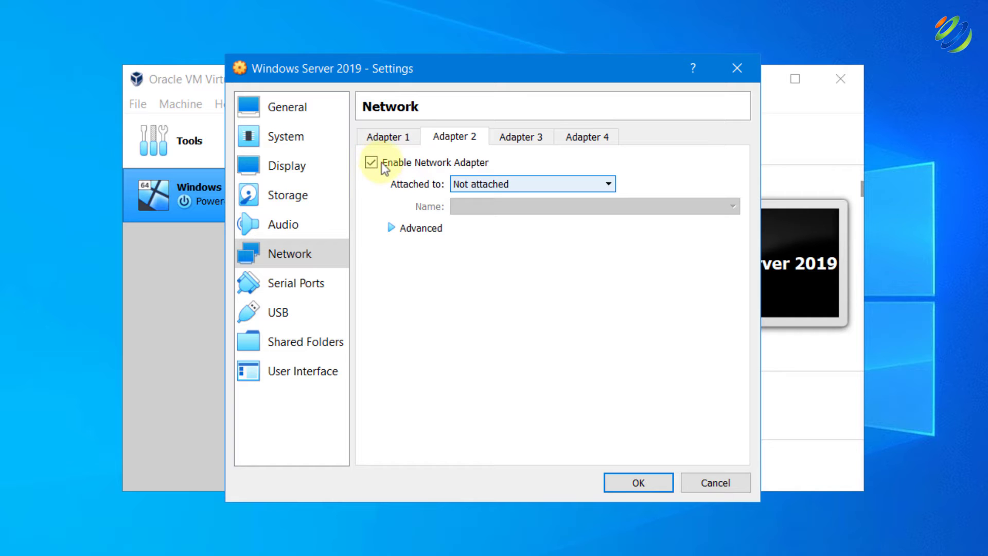
left_click(494, 184)
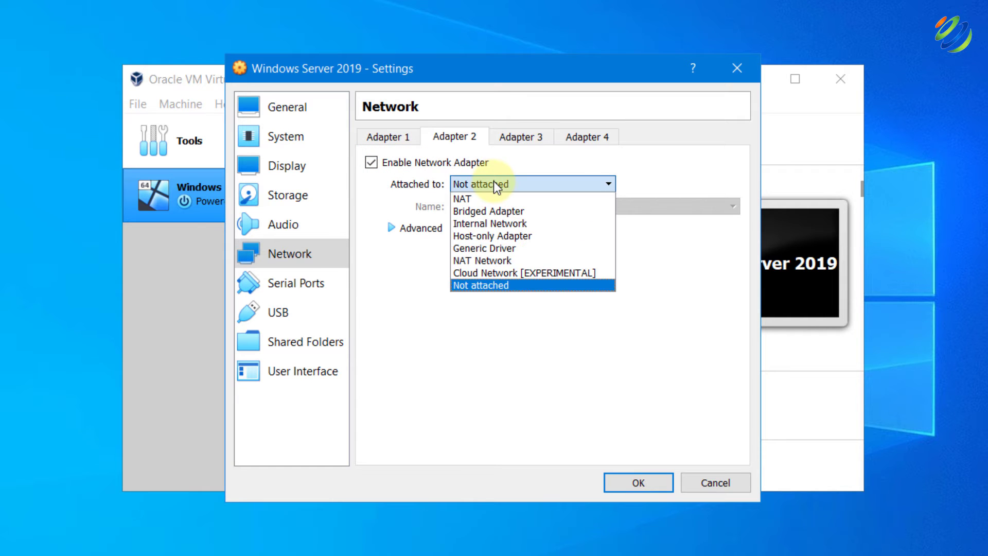
left_click(520, 224)
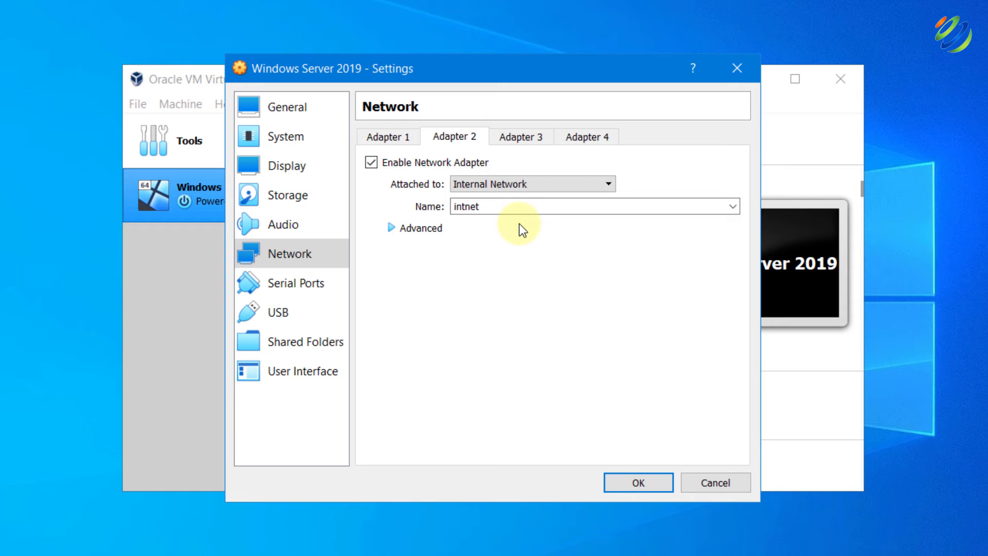
left_click(291, 197)
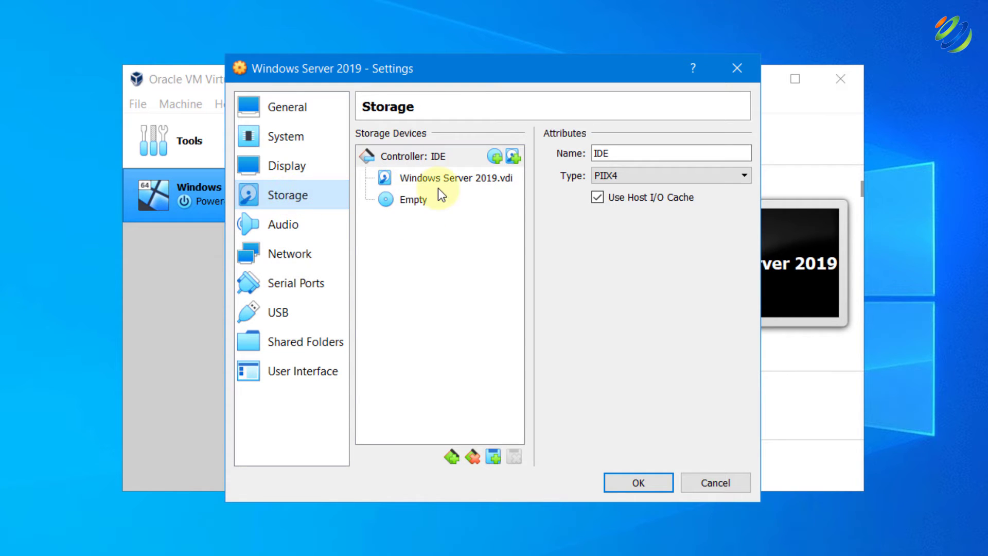
Load the 17763.253.190108-0006 Windows Server ISO into the optical drive and save the settings
left_click(408, 201)
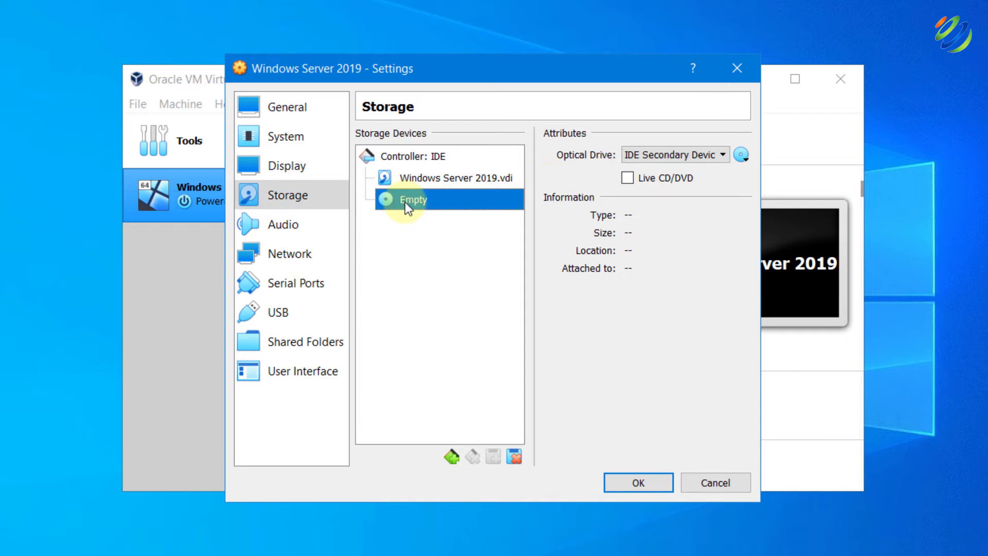
left_click(745, 156)
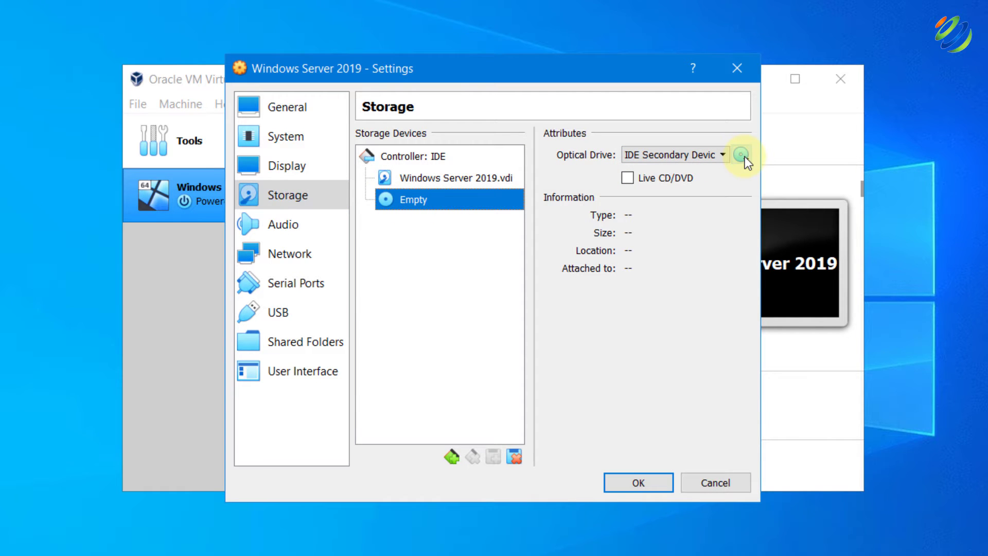
left_click(721, 196)
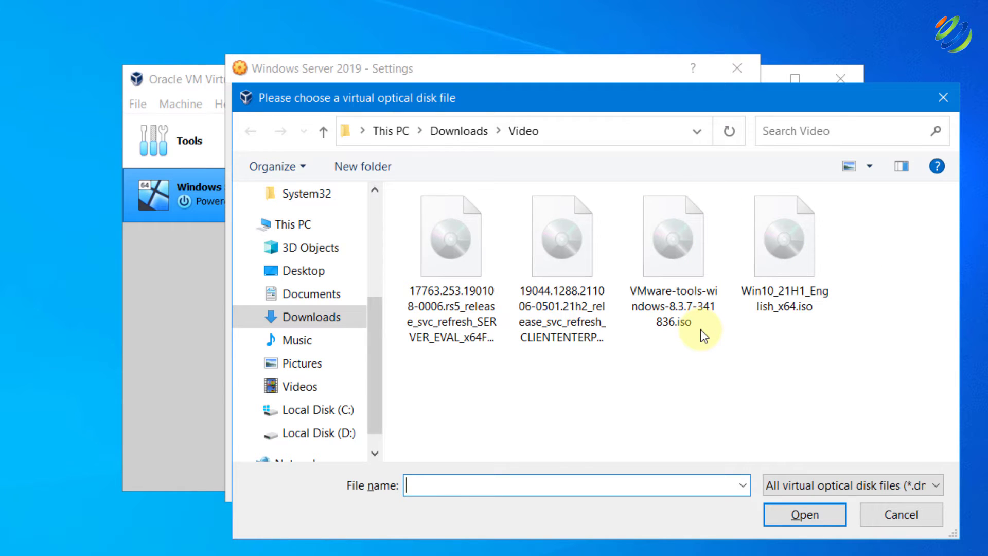
double_click(433, 237)
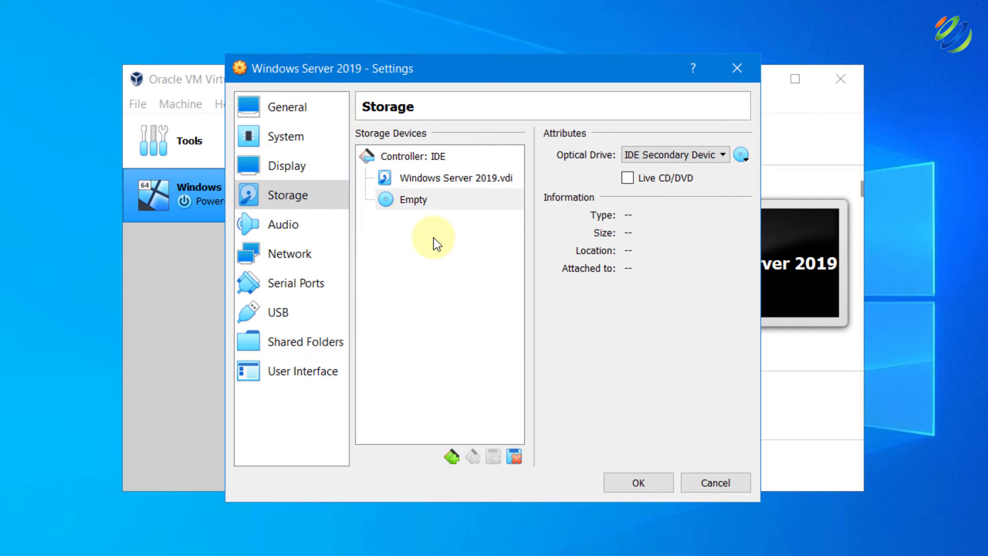
left_click(632, 485)
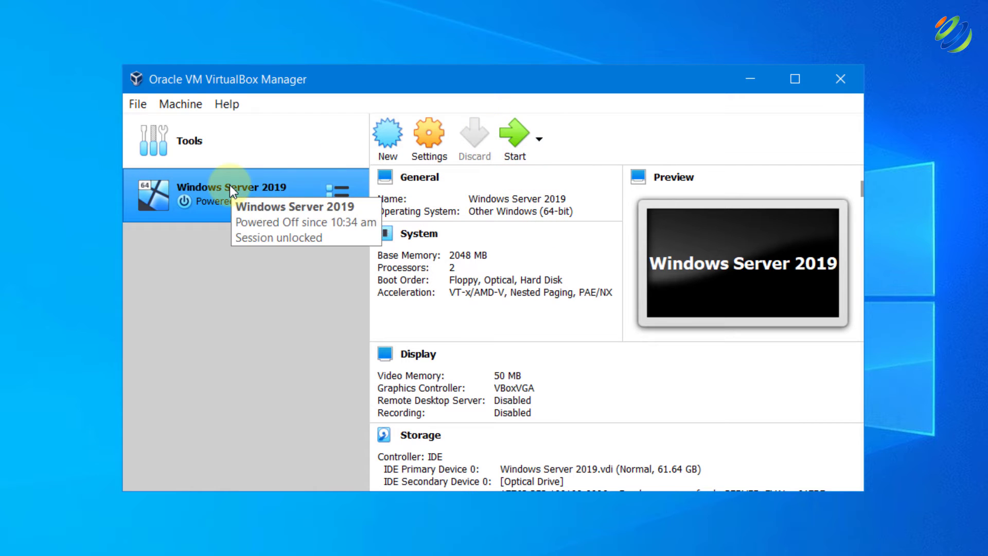
Start the Windows Server 2019 VM and reposition its window while it boots into Setup
left_click(515, 148)
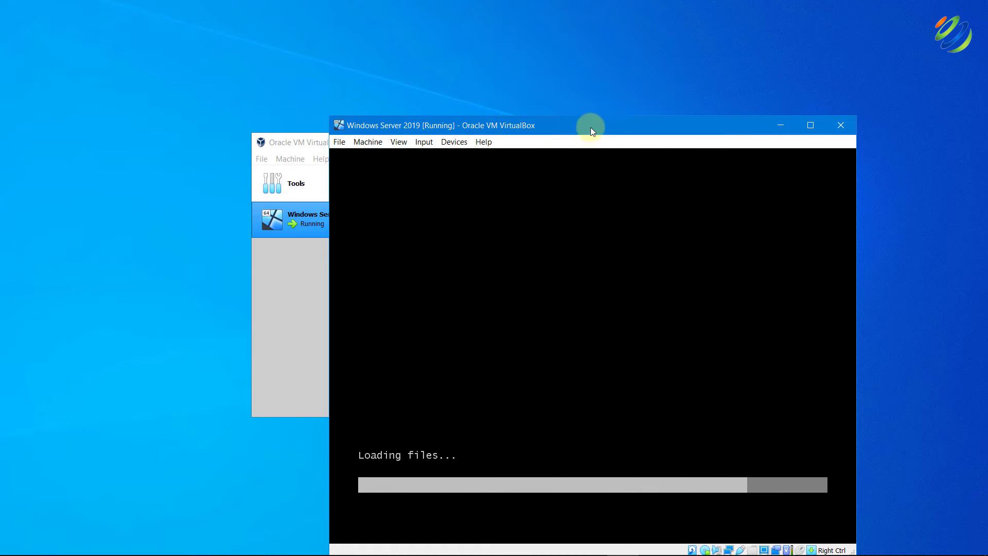
left_click_drag(595, 123, 508, 50)
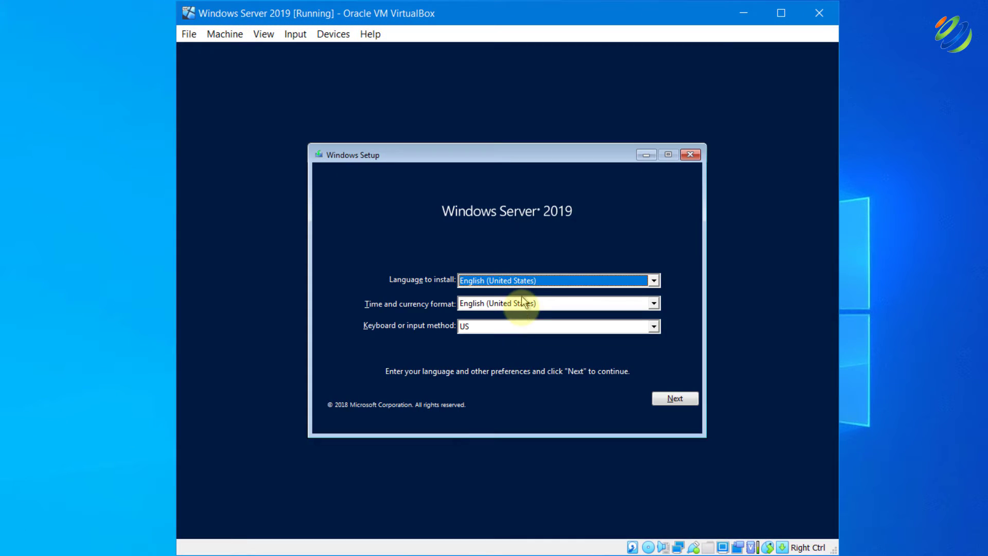
Custom-install Windows Server 2019 Standard Evaluation (Desktop Experience) onto Drive 0's 61.6 GB unallocated space
left_click(669, 398)
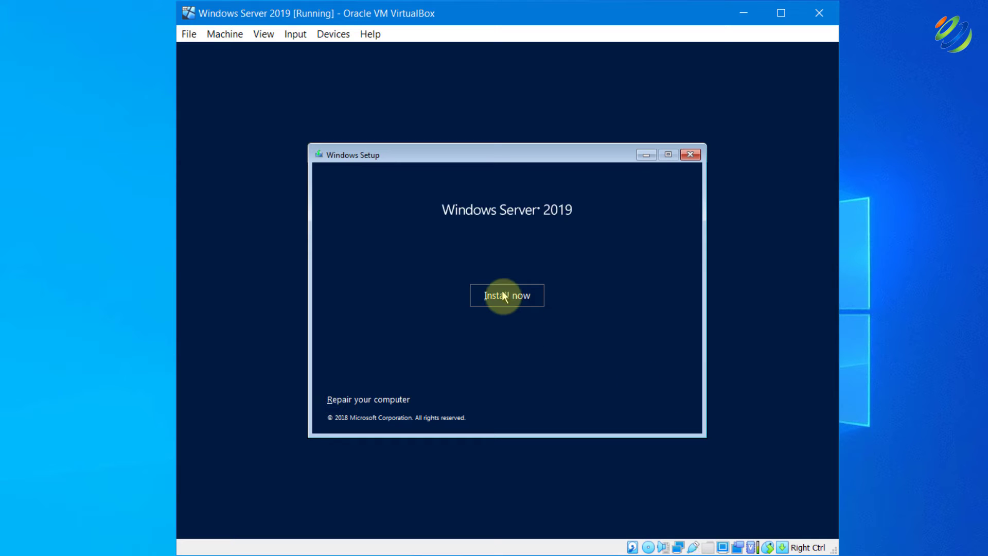
left_click(504, 296)
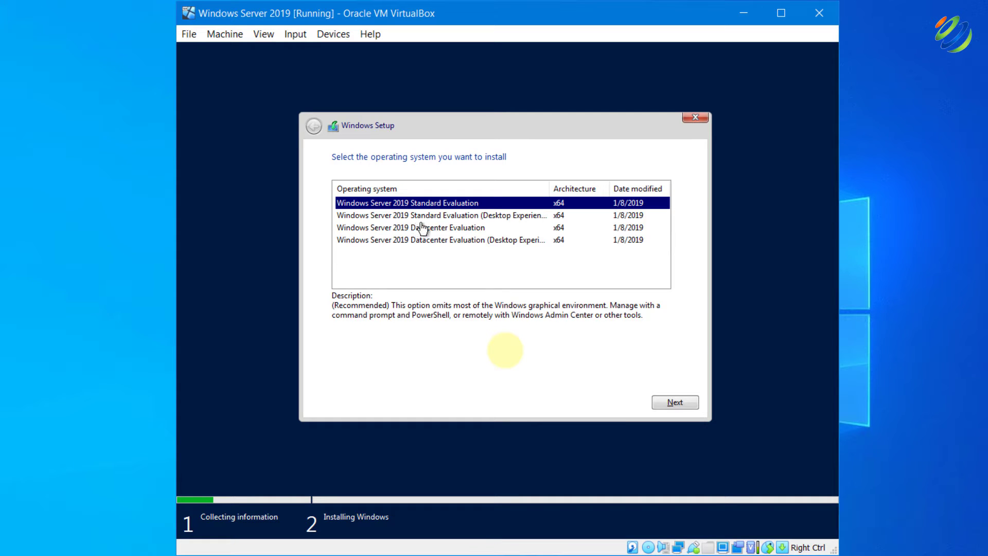
left_click(481, 216)
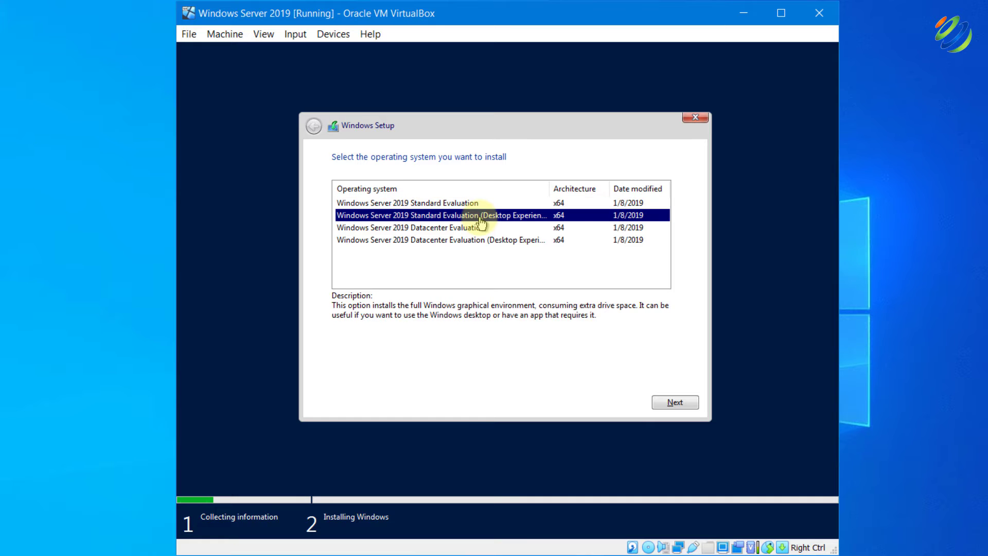
left_click(683, 403)
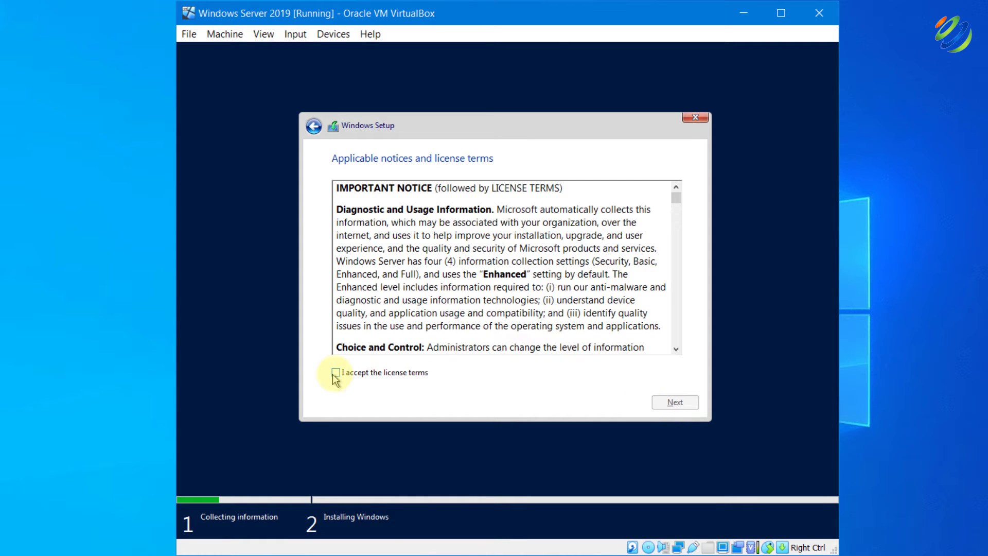
left_click(336, 373)
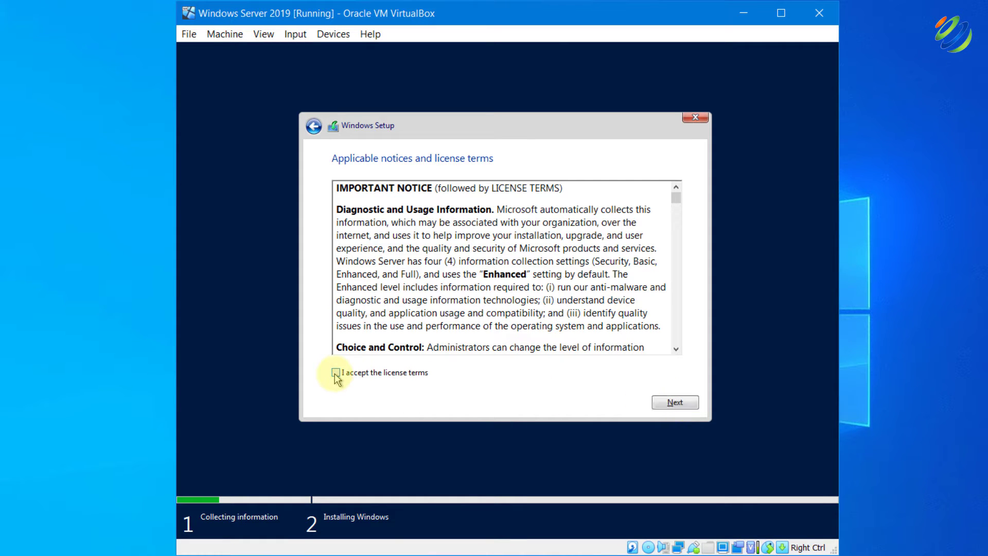
left_click(688, 404)
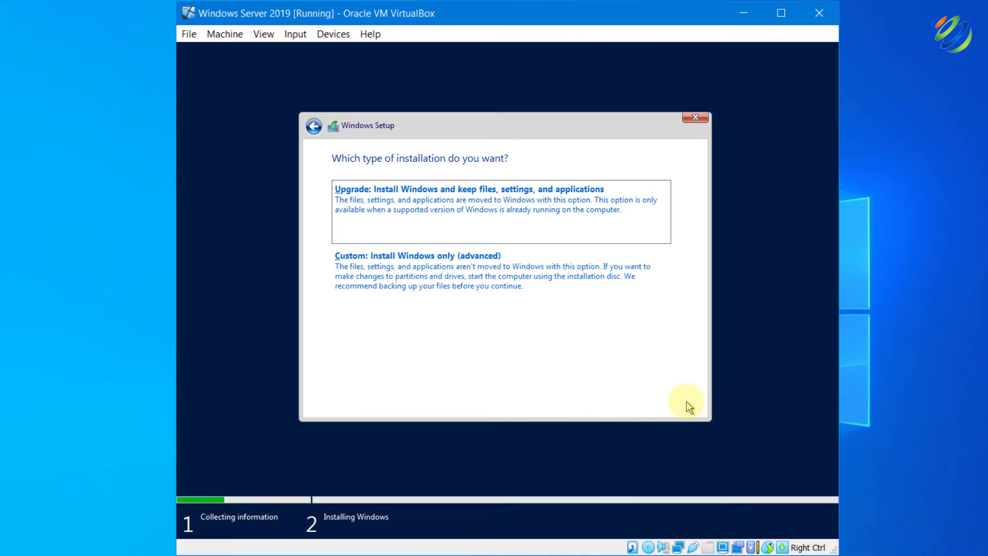
left_click(413, 267)
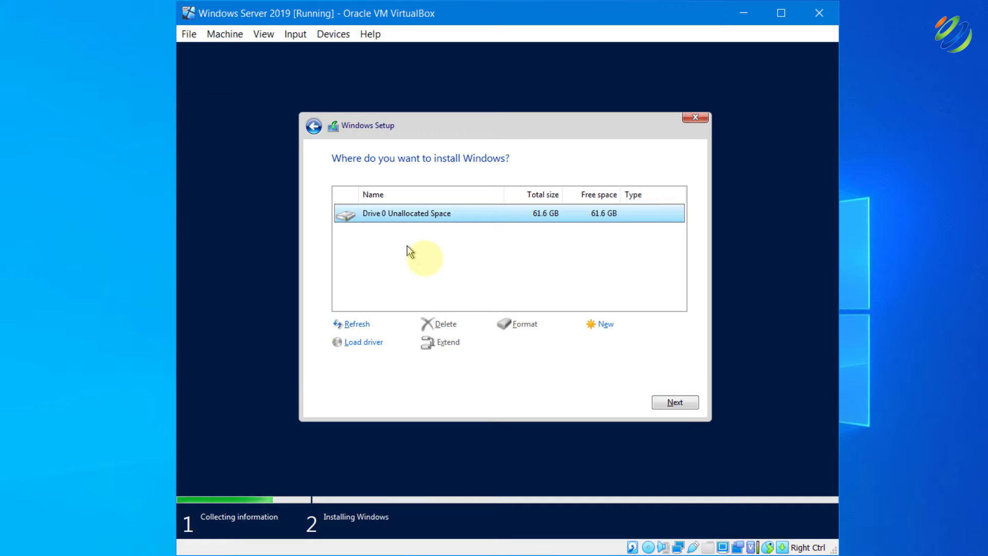
left_click(669, 402)
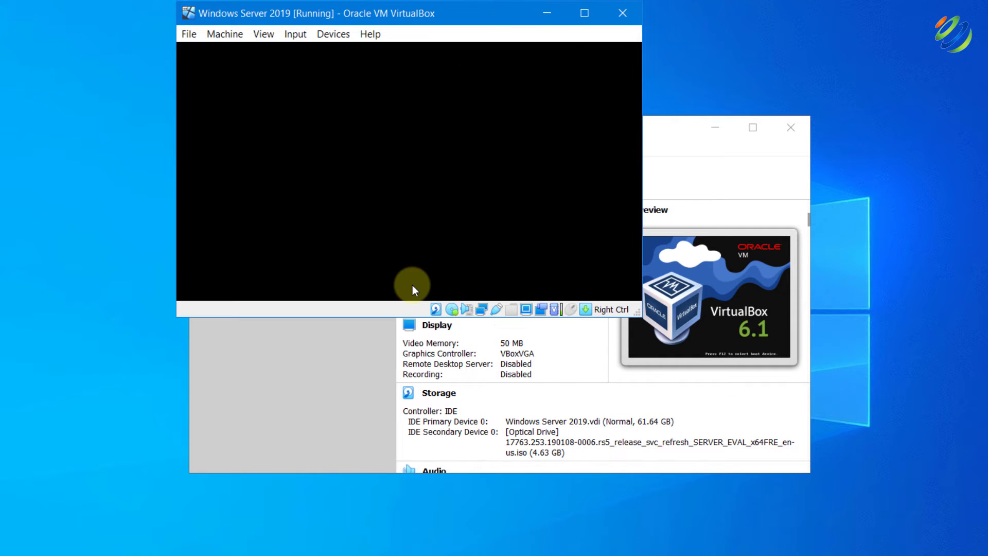
Boot the VM from the installation disc and let it reach the Getting ready screen
key("Return")
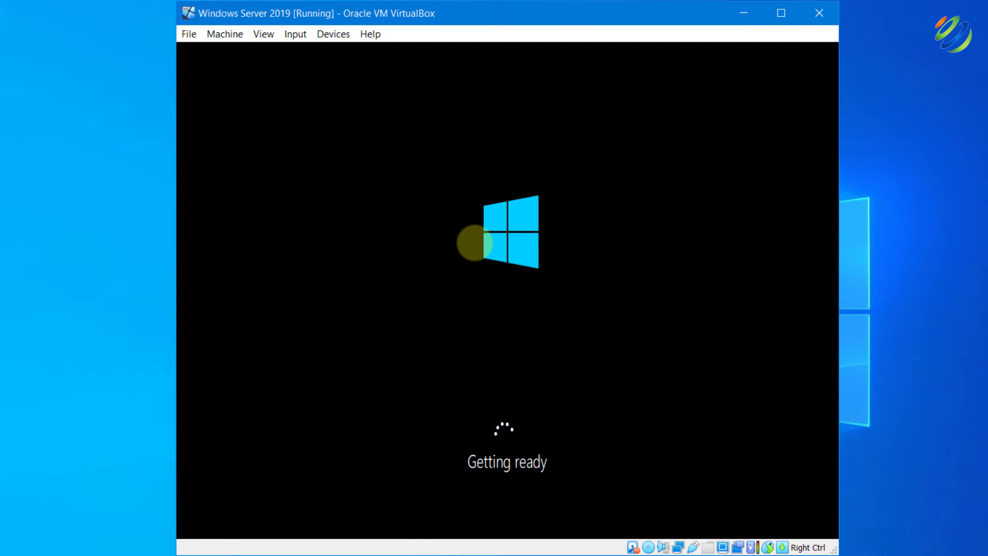
Set and confirm the built-in Administrator password and finish account setup
type("***********")
key("Tab")
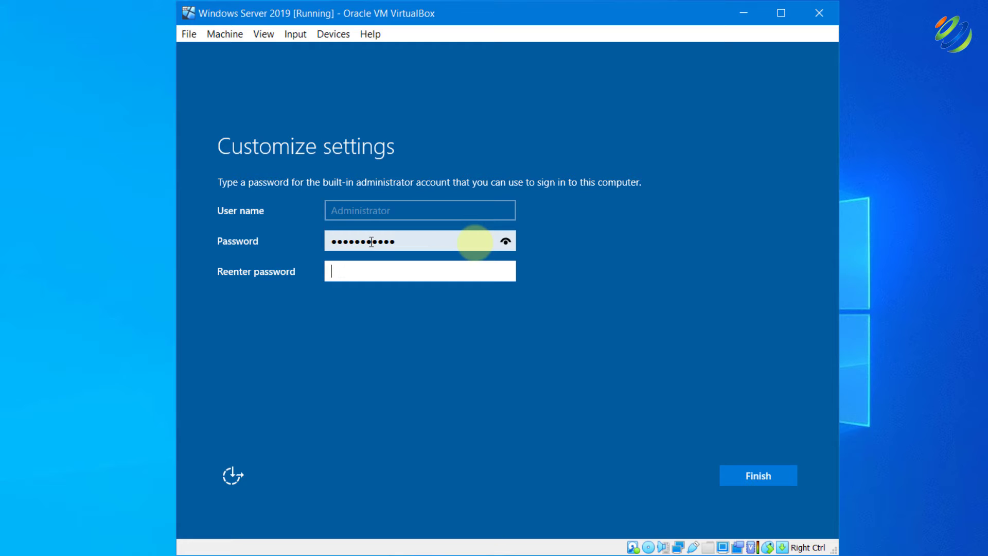
type("***********")
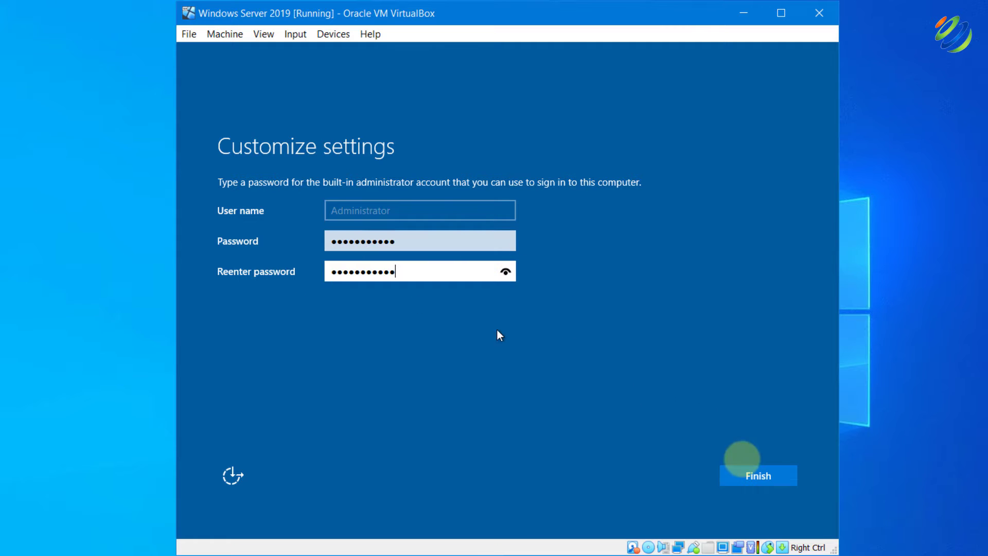
left_click(765, 478)
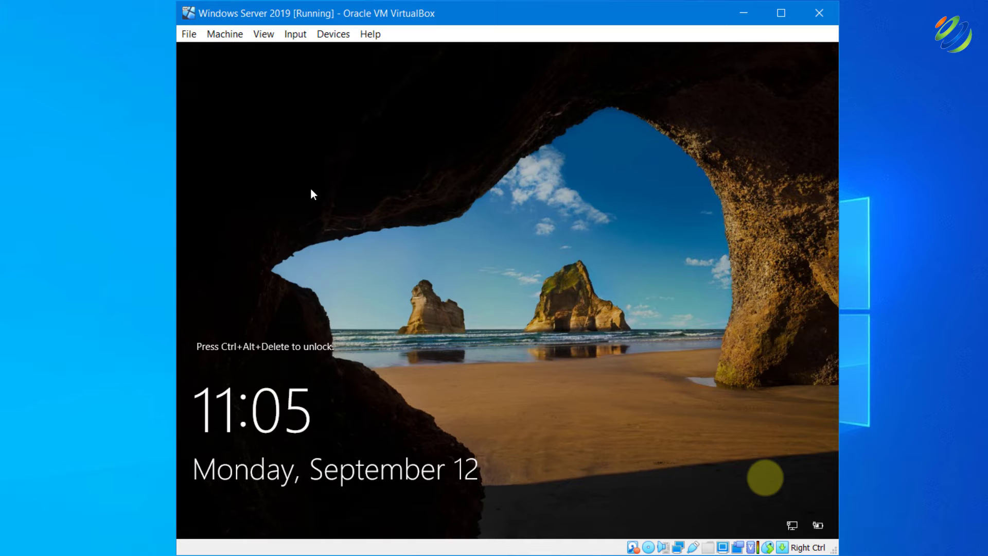
left_click(250, 328)
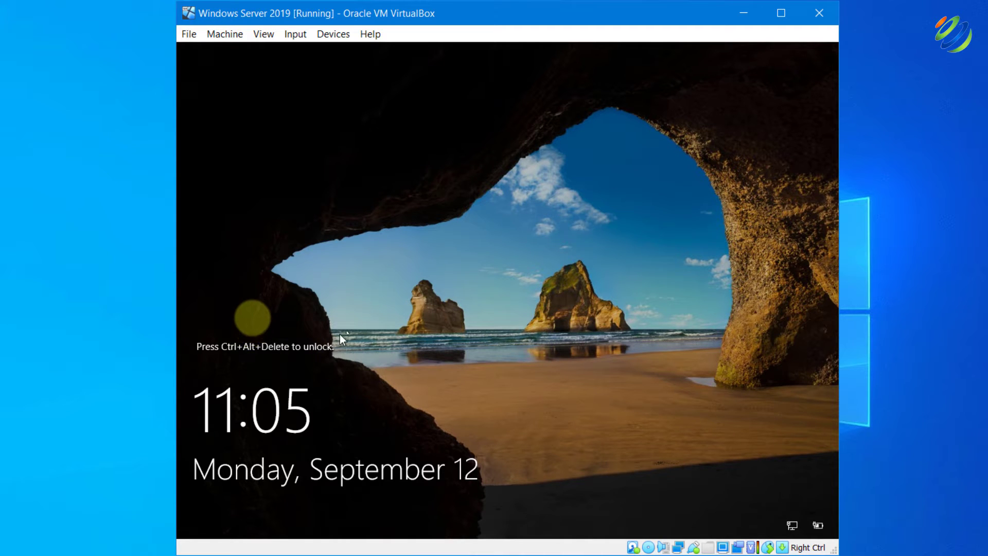
Send Ctrl-Alt-Del to the guest and sign in as Administrator with the password
left_click(291, 36)
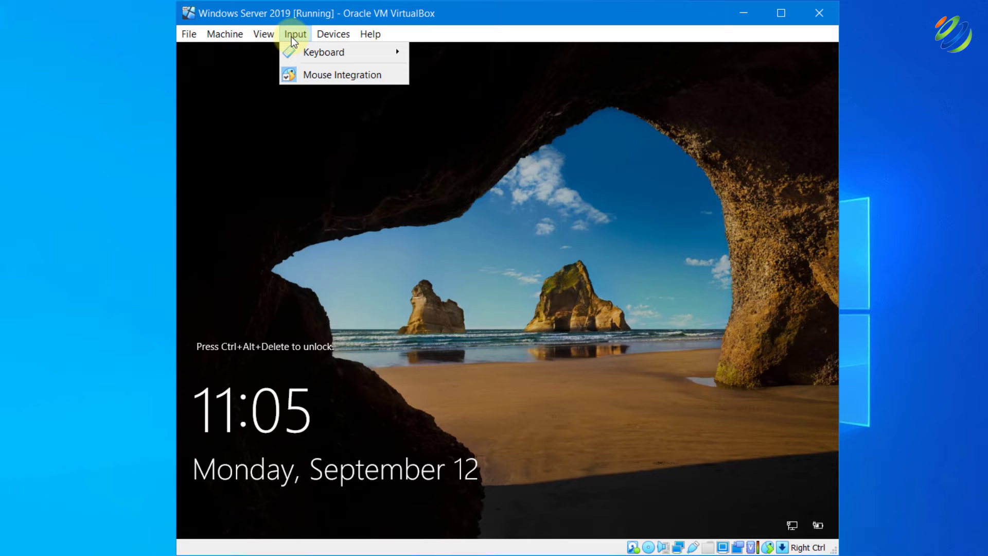
mouse_move(309, 52)
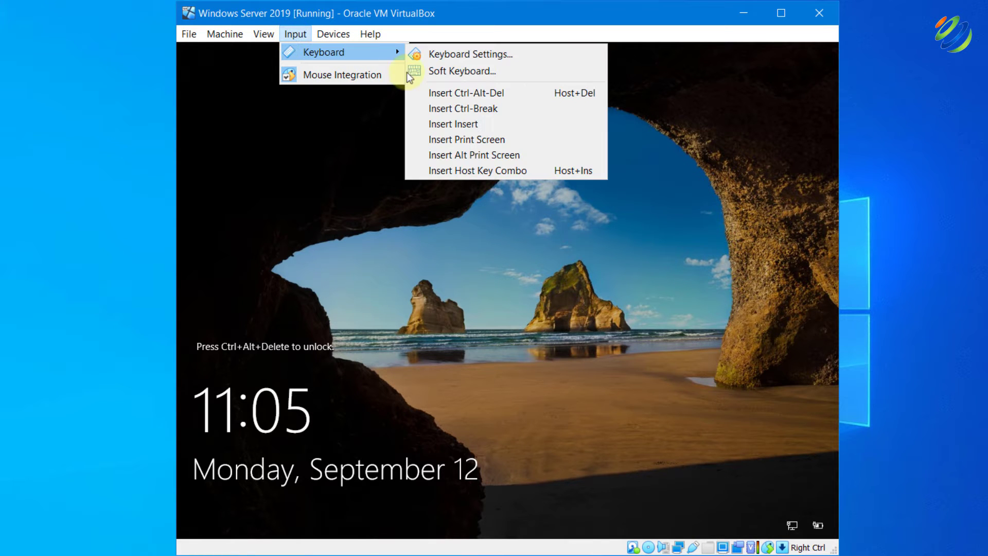
left_click(477, 94)
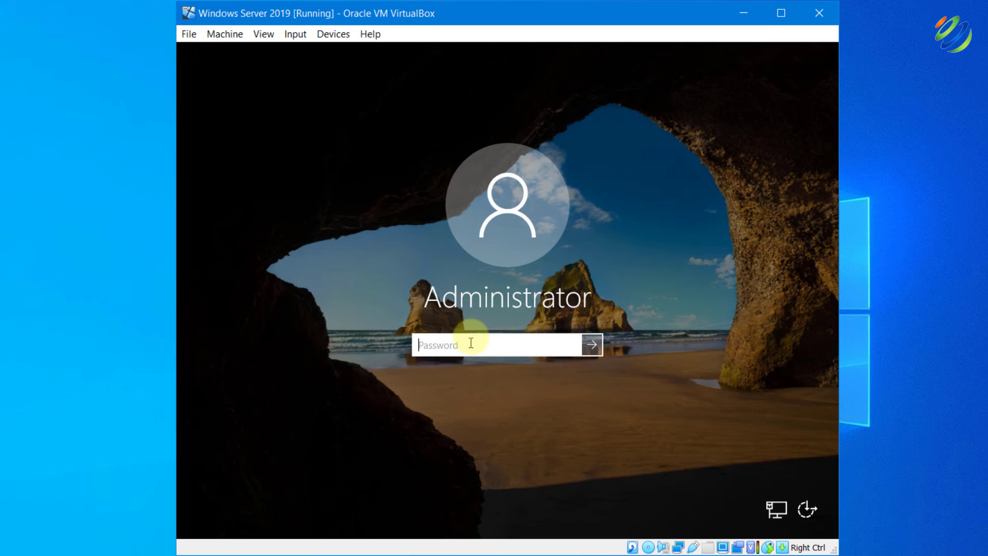
type("Password@123")
key("Return")
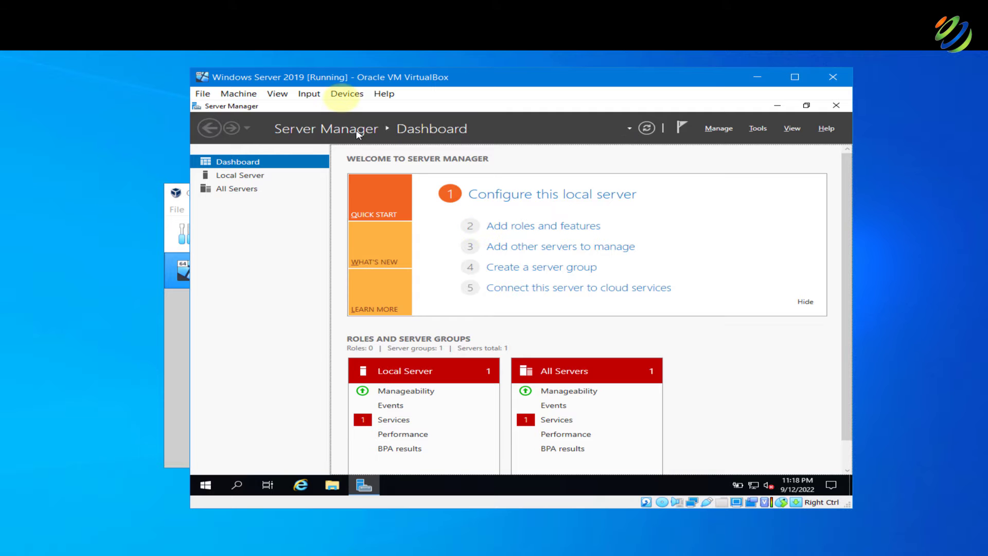
Insert the Guest Additions CD and browse CD Drive (D:) to select VBoxWindowsAdditions-amd64
left_click(347, 94)
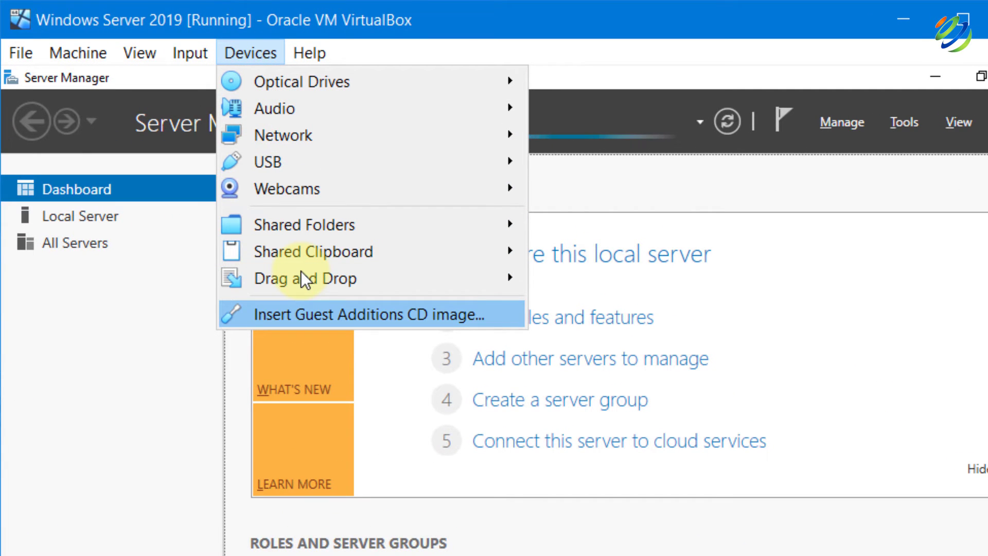
left_click(314, 313)
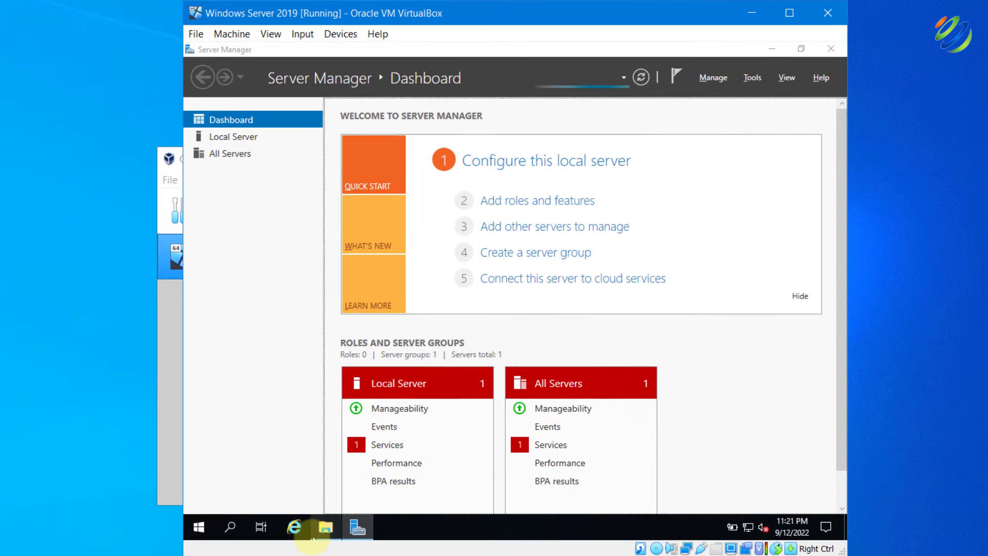
left_click(315, 535)
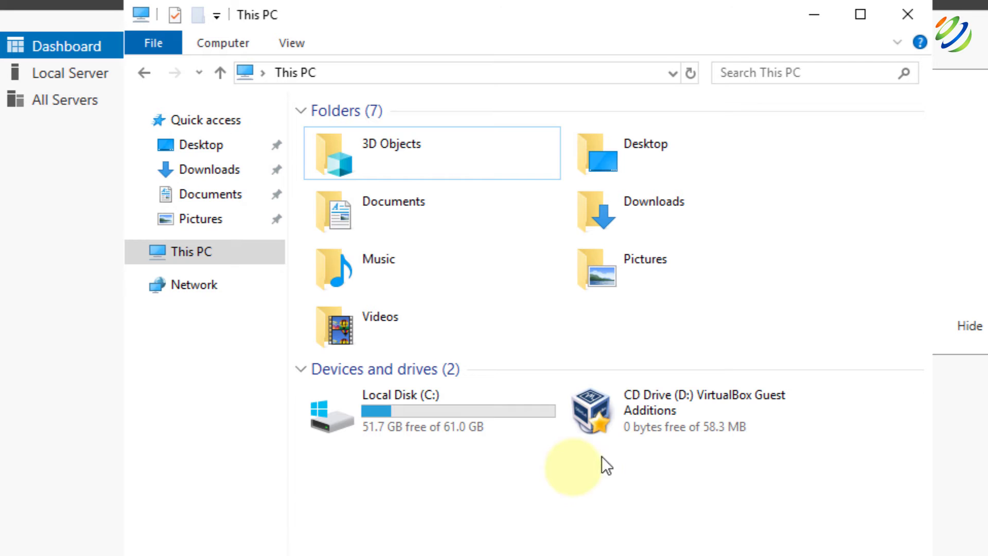
double_click(633, 434)
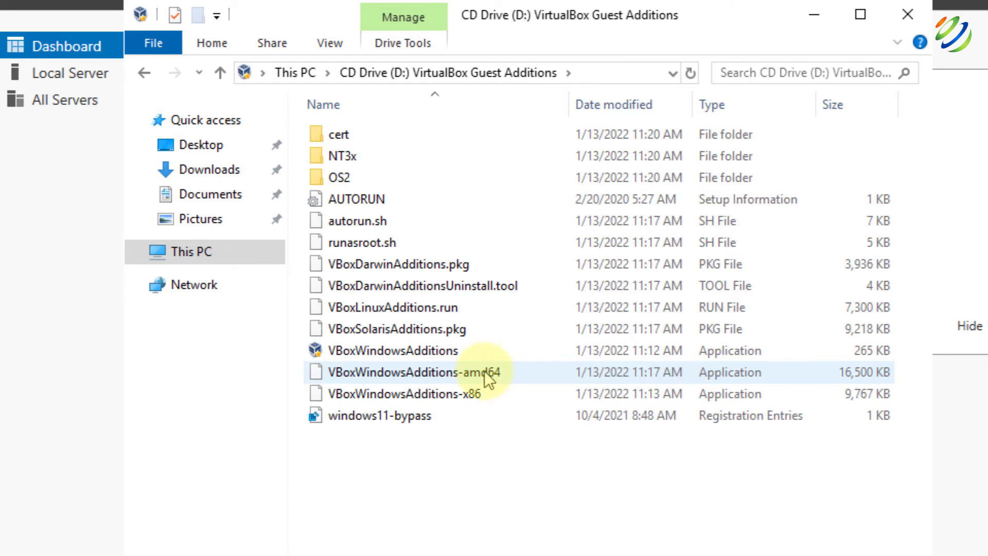
left_click(485, 373)
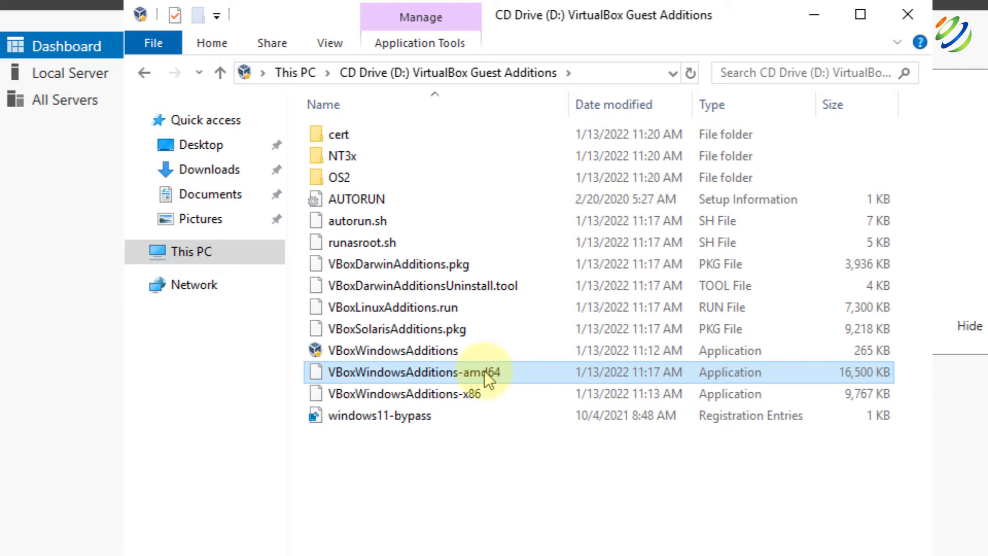
Run VBoxWindowsAdditions-amd64 with default options to install Guest Additions 6.1.32, then reboot now
double_click(487, 379)
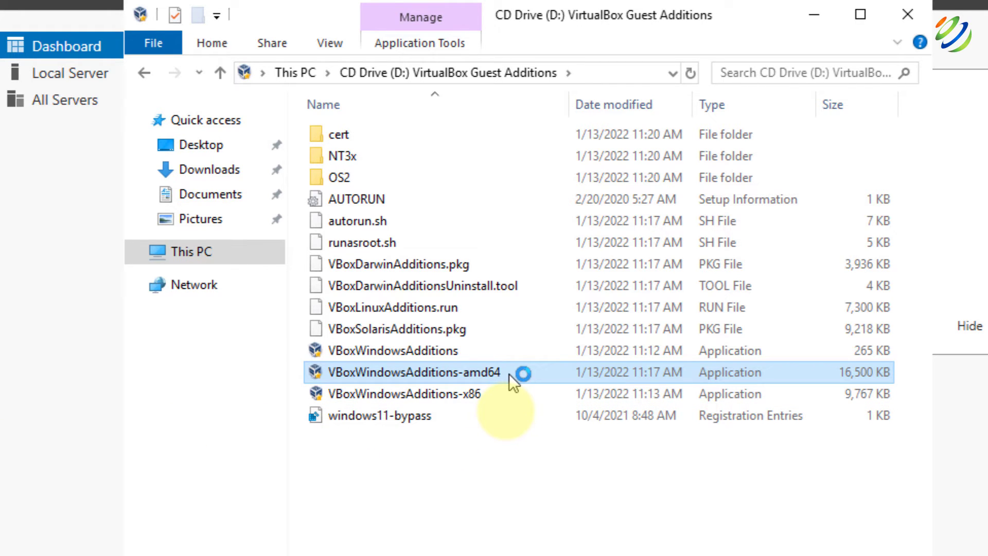
left_click(623, 469)
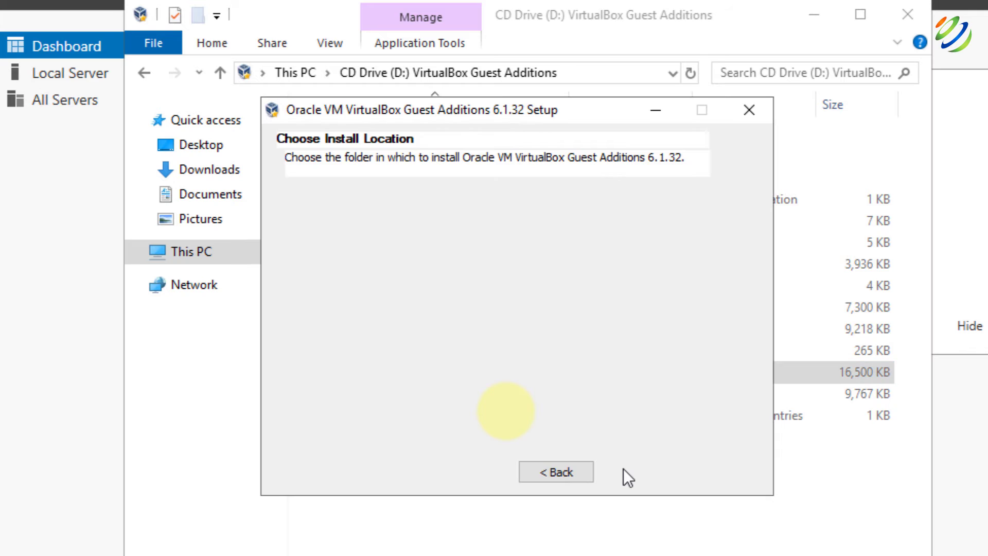
left_click(624, 471)
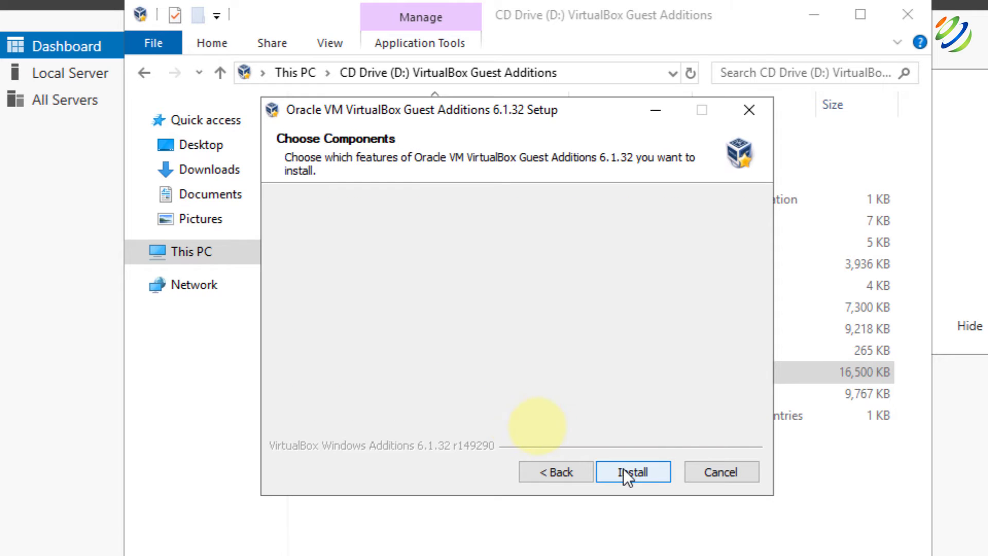
left_click(624, 471)
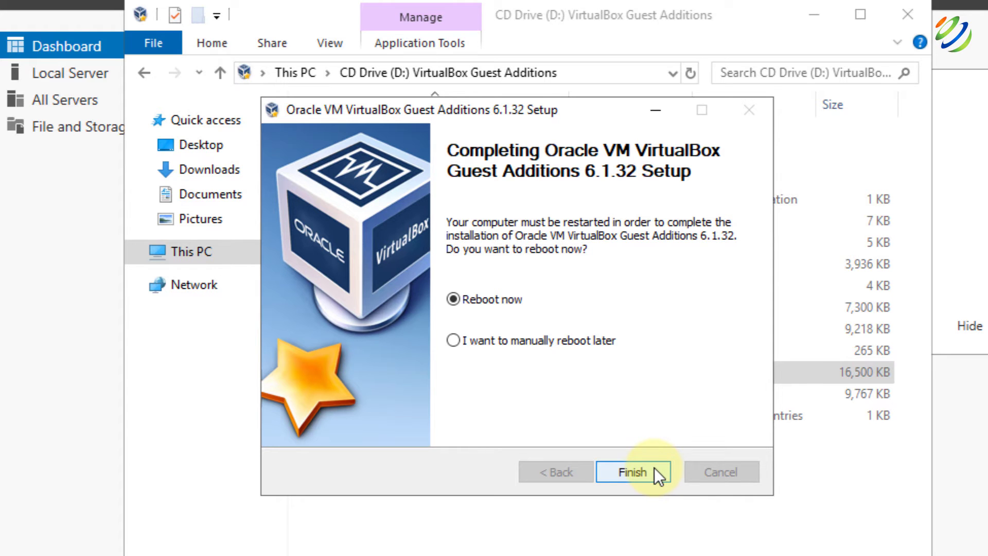
left_click(633, 472)
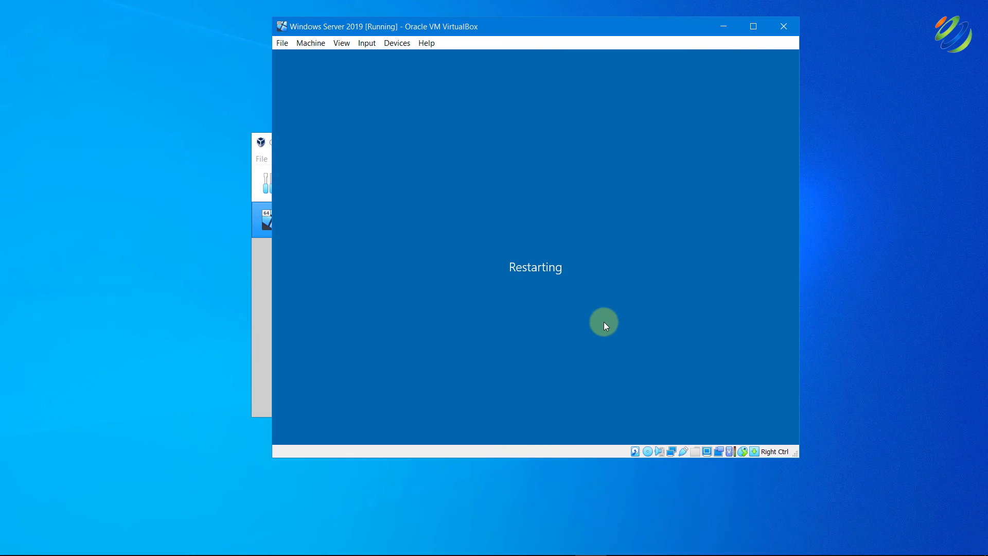
After the reboot, send Ctrl-Alt-Del and sign back in with the Administrator password
left_click(367, 42)
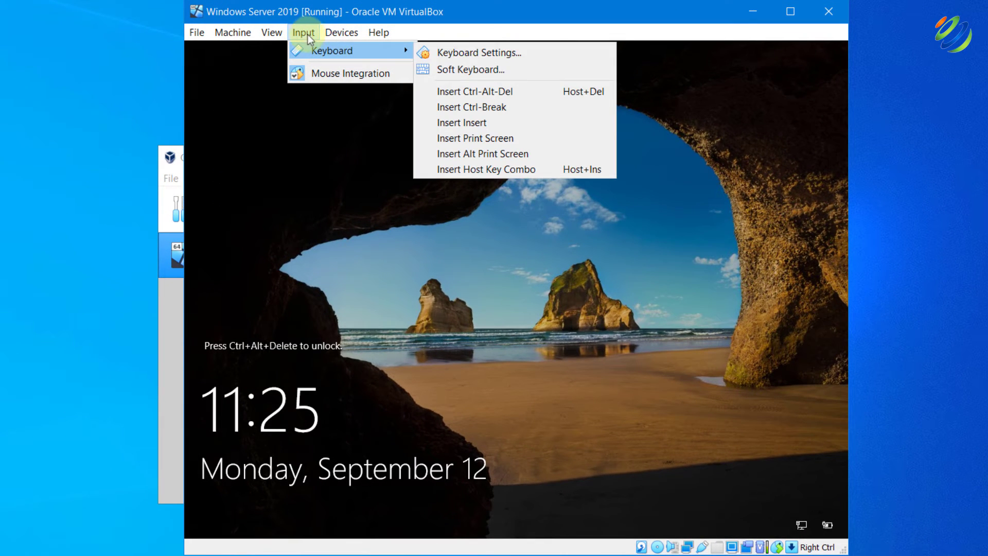
left_click(485, 91)
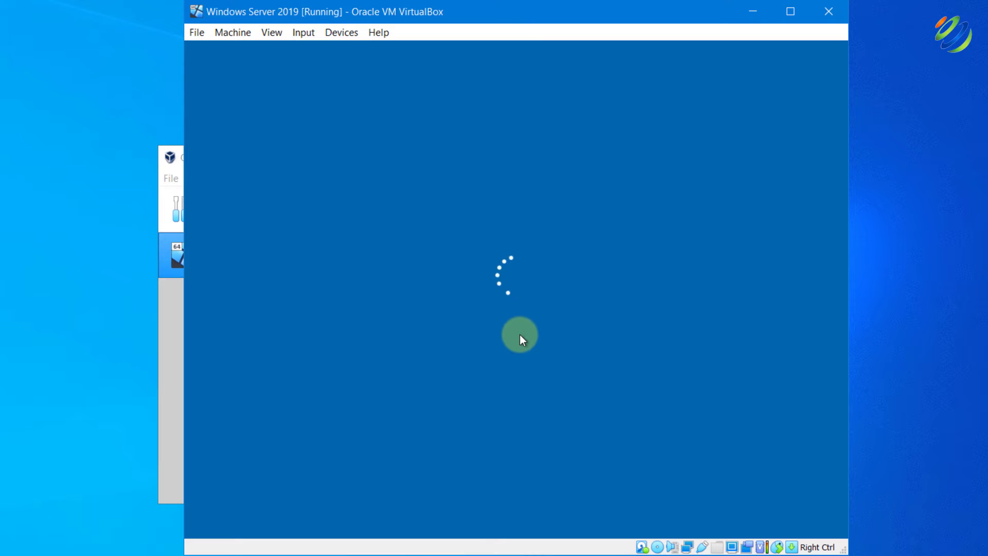
type("••••••••••")
key("Return")
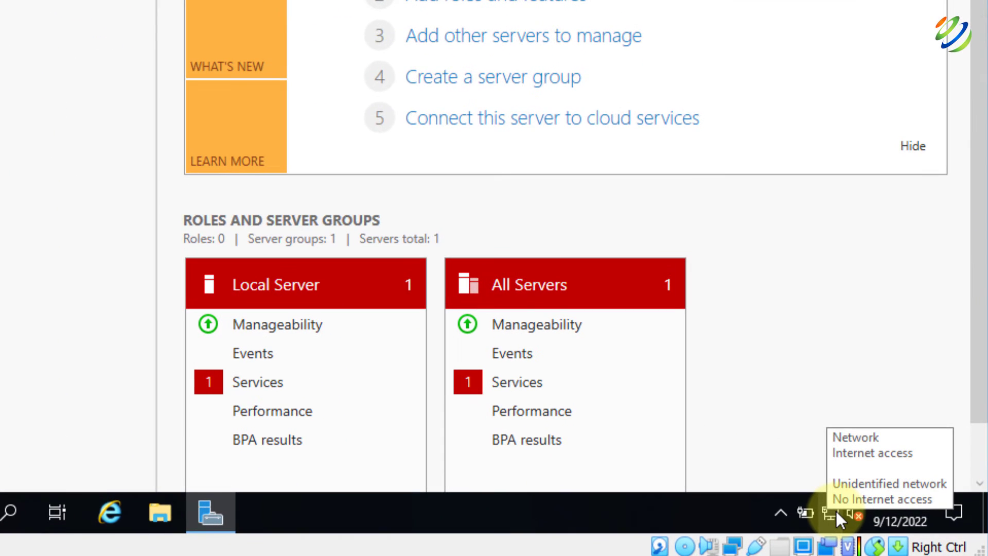
Open the guest's network adapter list and review the Ethernet connection's status details
right_click(836, 511)
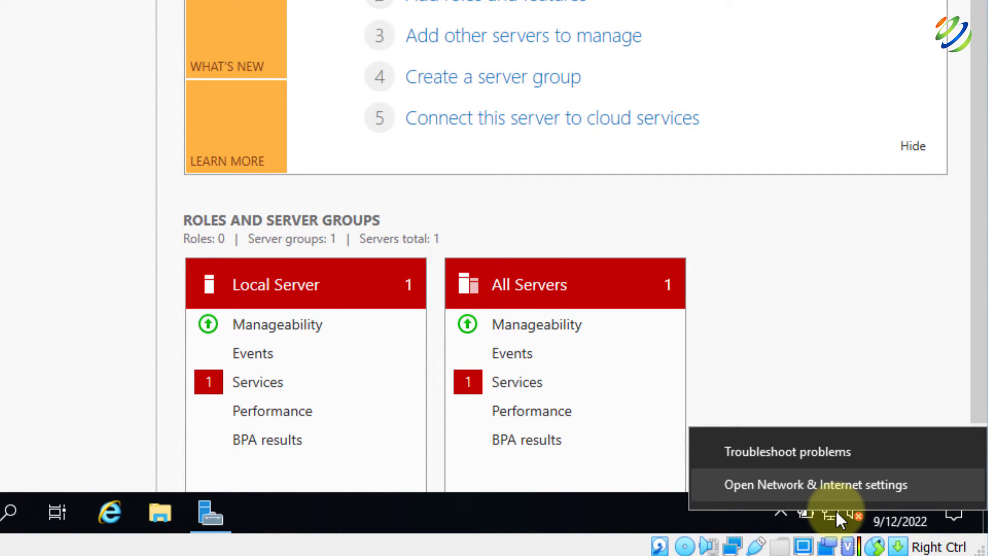
left_click(830, 492)
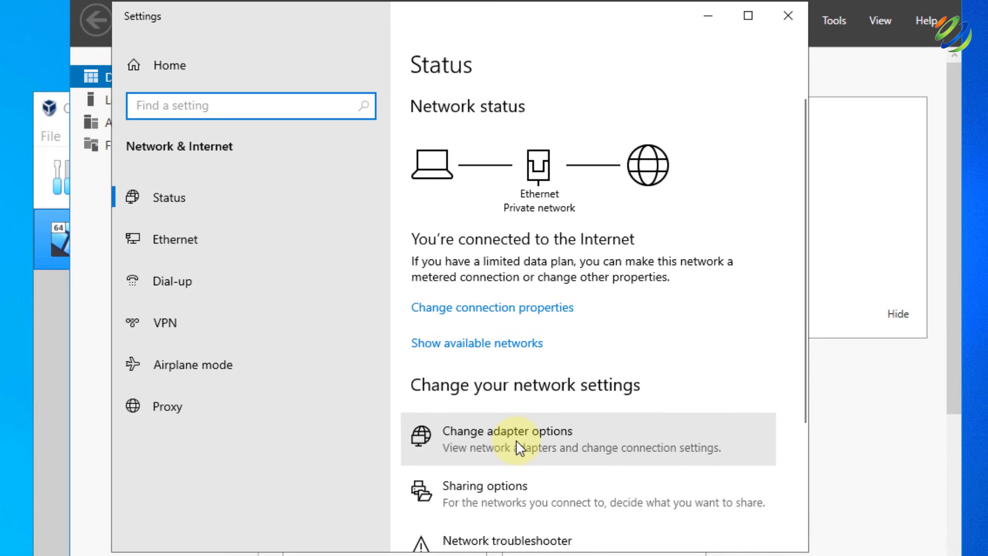
left_click(475, 332)
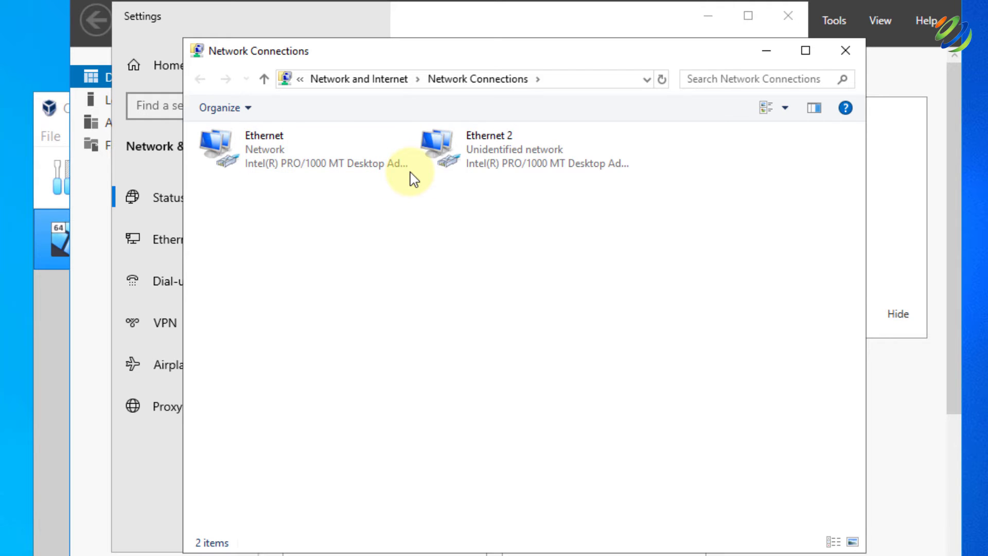
left_click(231, 147)
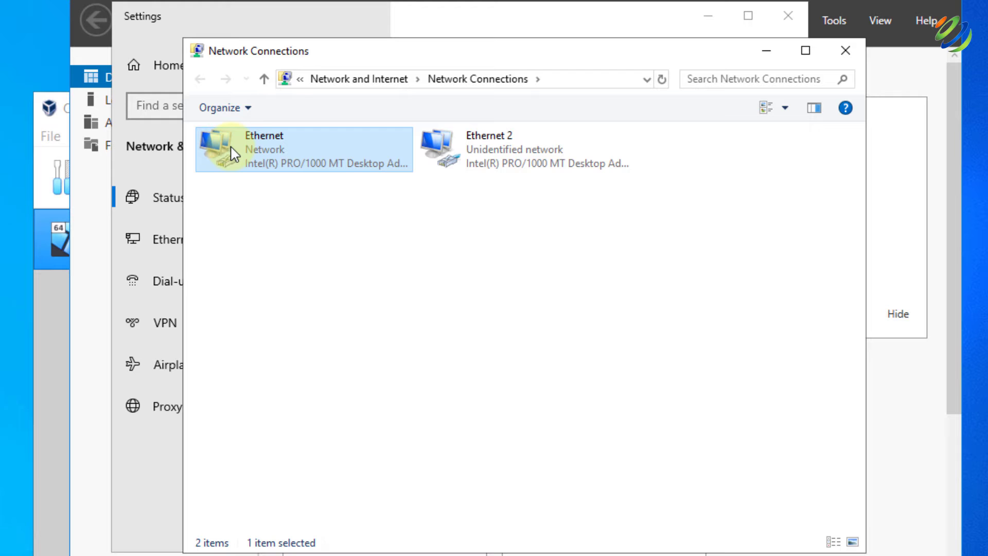
right_click(231, 148)
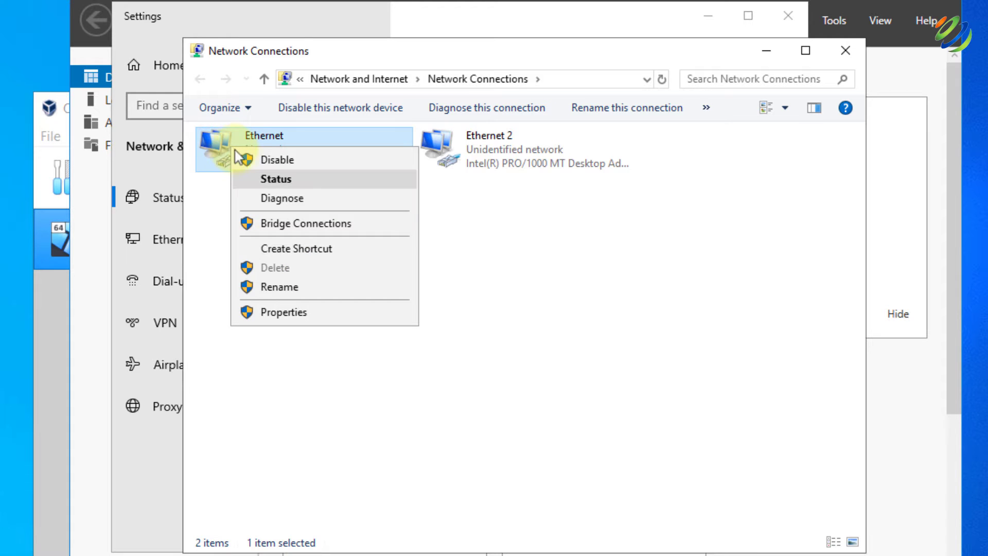
left_click(276, 179)
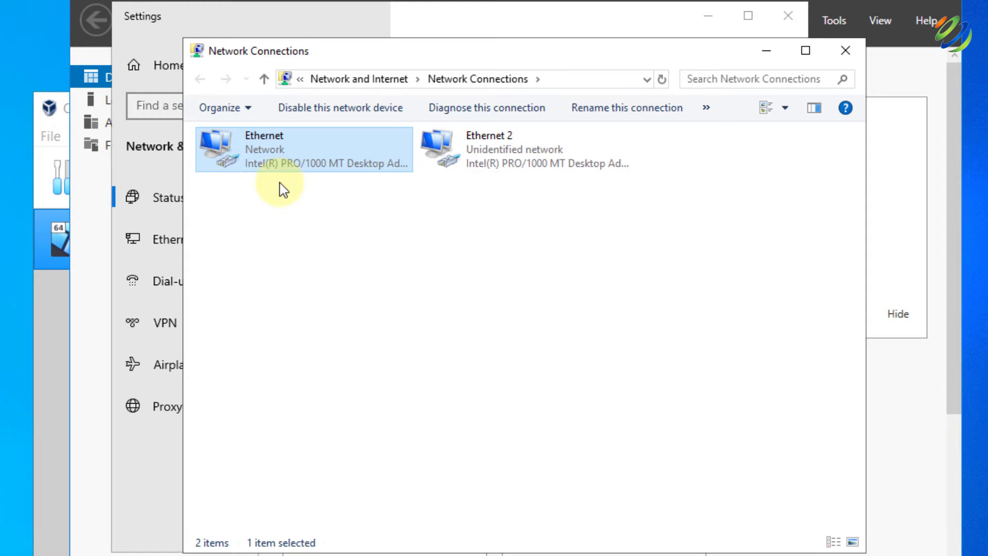
key("Return")
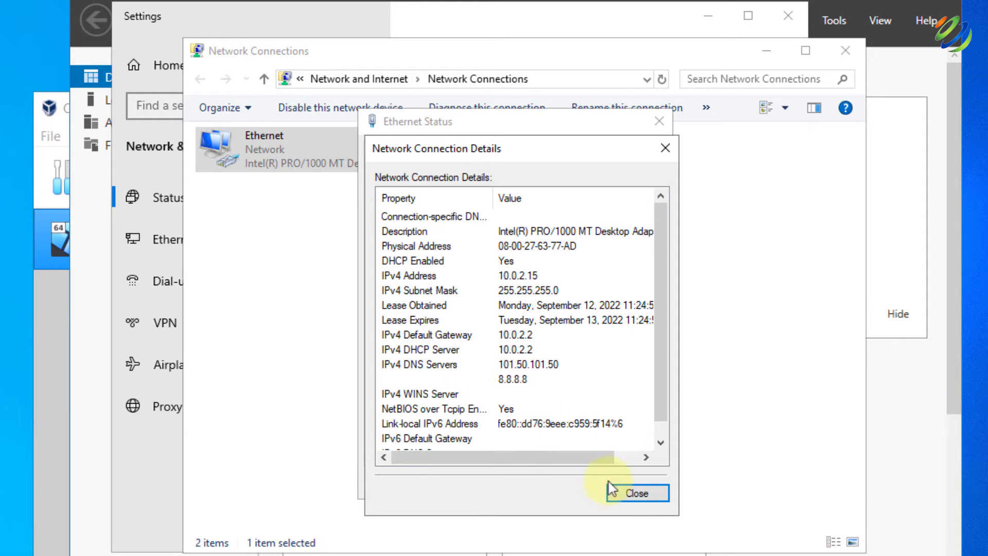
left_click(633, 498)
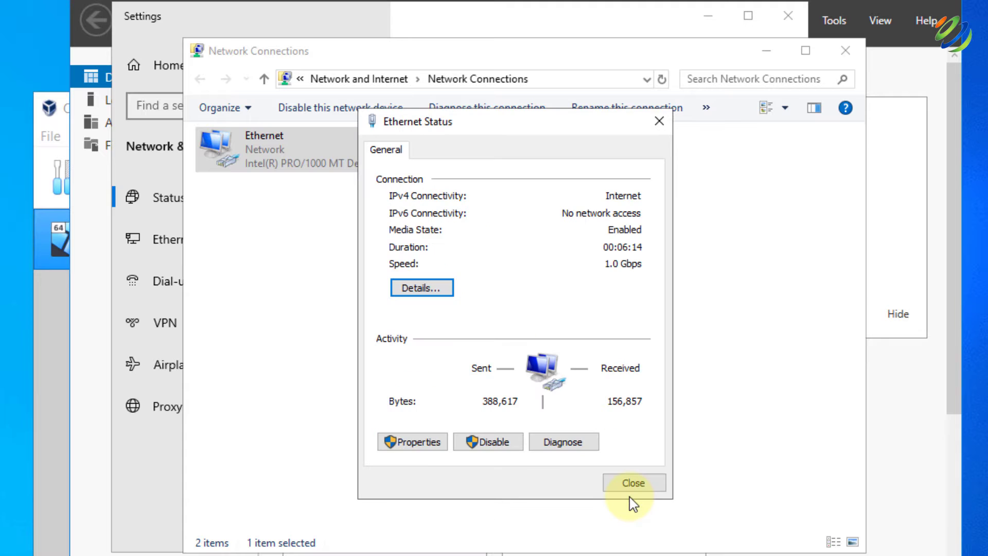
left_click(646, 487)
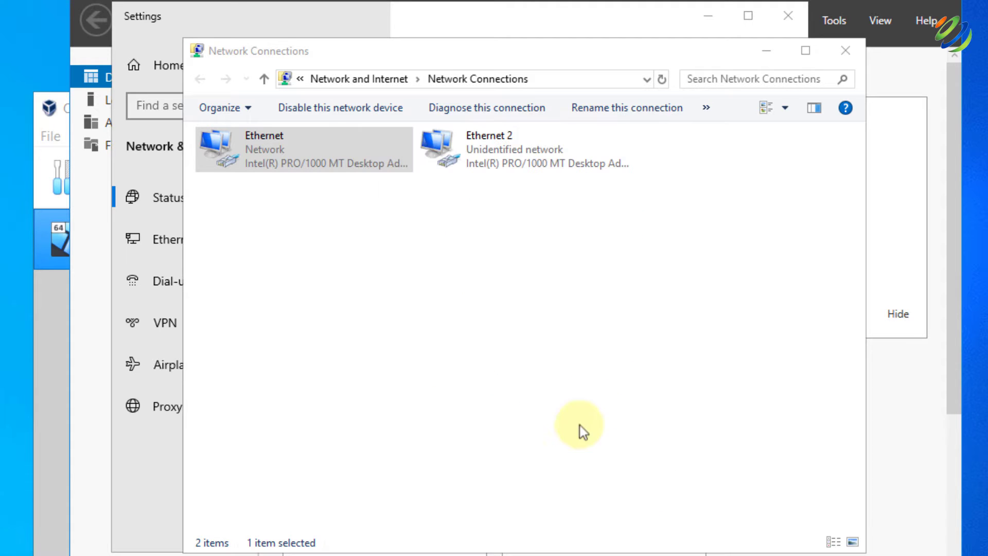
Review Ethernet 2's details: no network access and autoconfiguration address 169.254.180.206
right_click(443, 146)
left_click(457, 185)
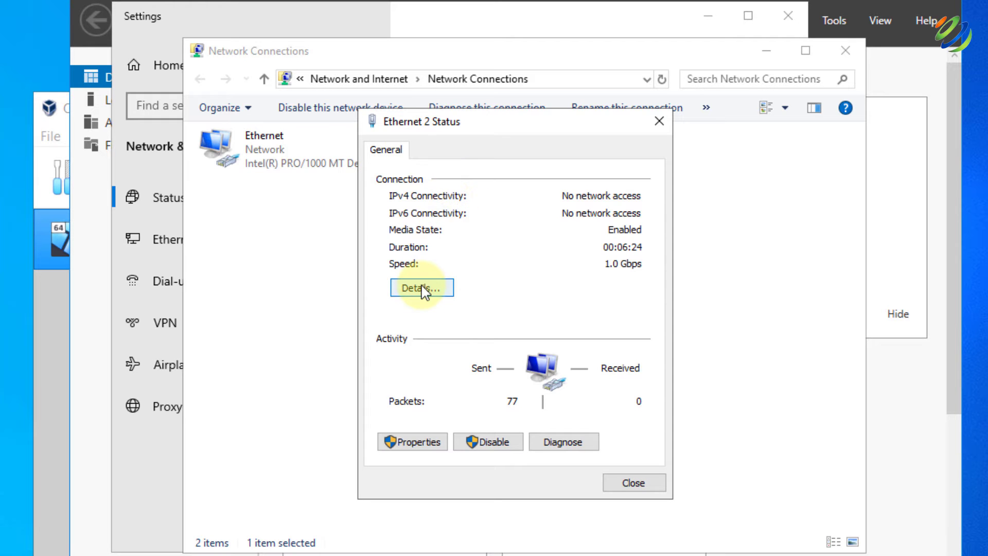
left_click(420, 286)
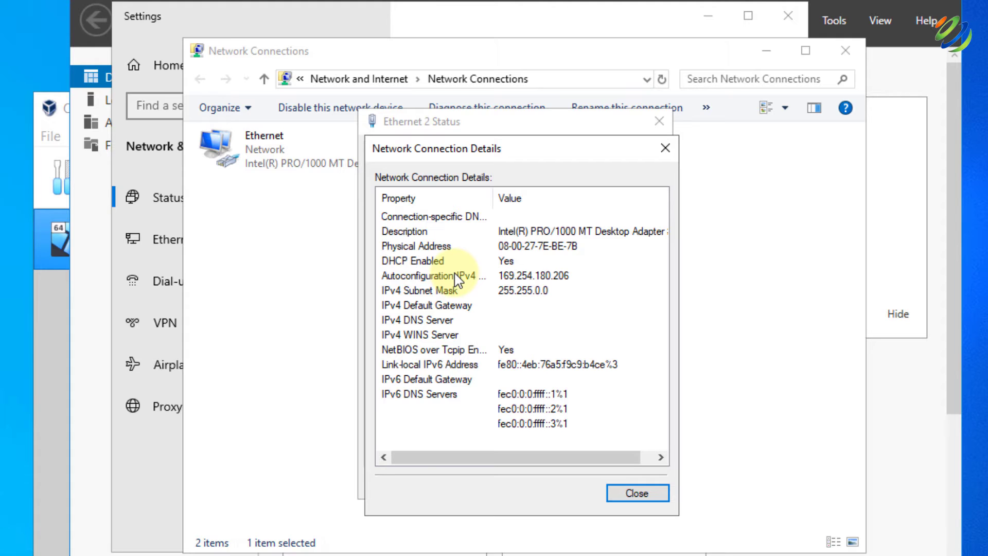
left_click(629, 494)
left_click(625, 491)
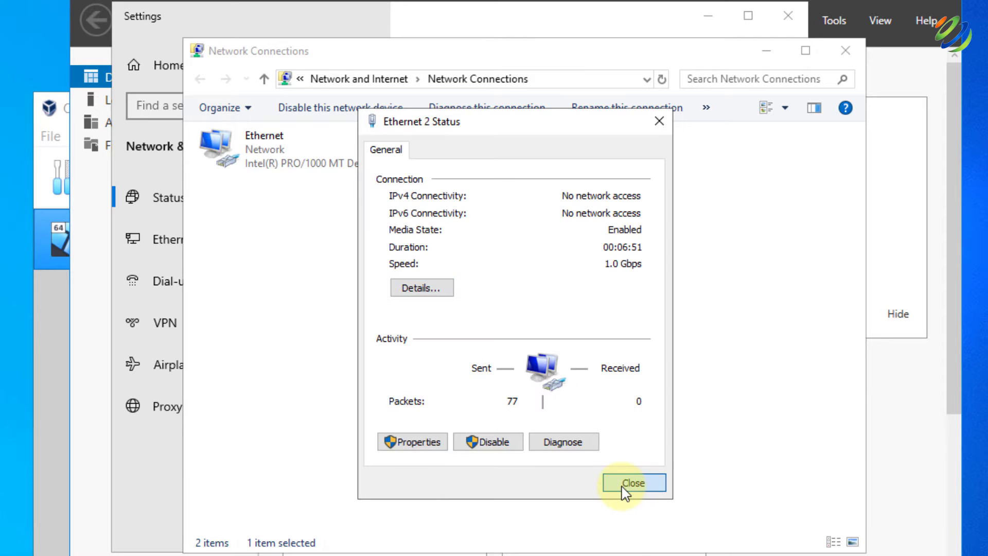
left_click(247, 148)
right_click(246, 147)
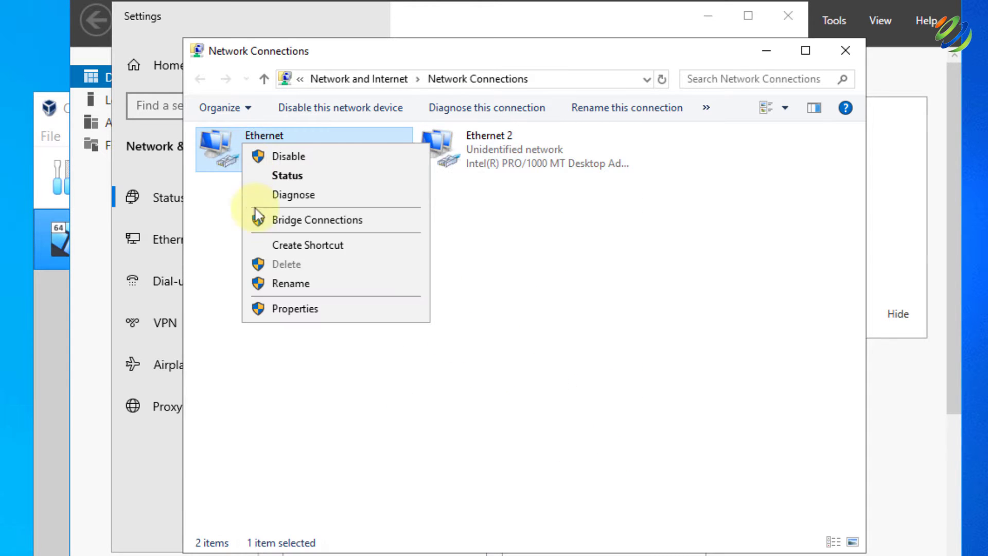
left_click(272, 285)
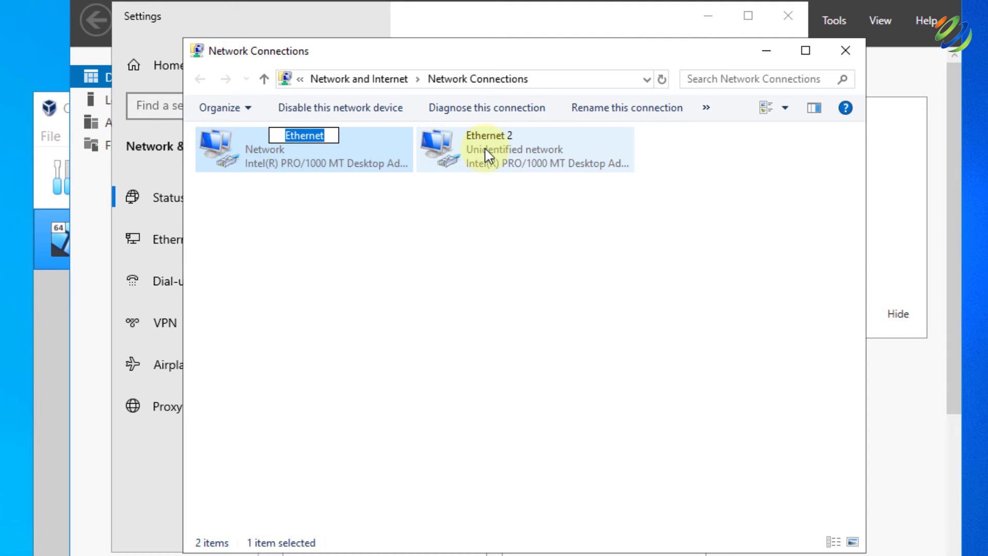
Rename Ethernet to 'Internet' and Ethernet 2 to 'INTERNAL'
type("Internet")
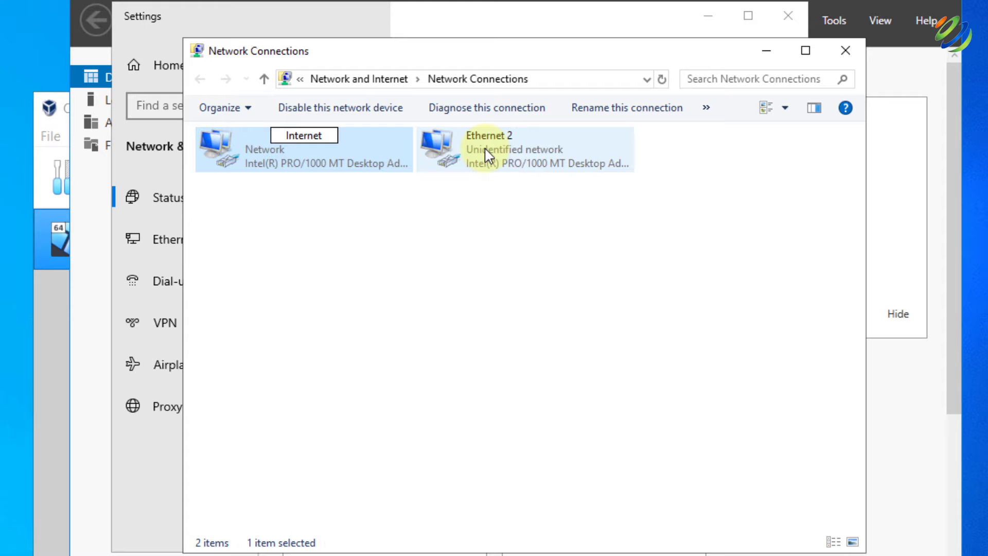
key("Return")
left_click(486, 150)
right_click(486, 147)
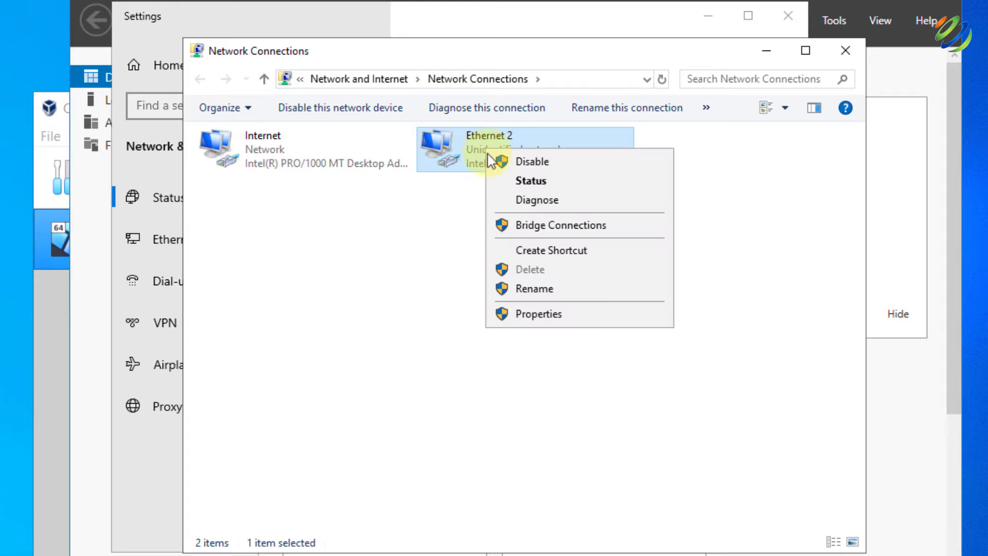
left_click(532, 290)
type("INTERNAL")
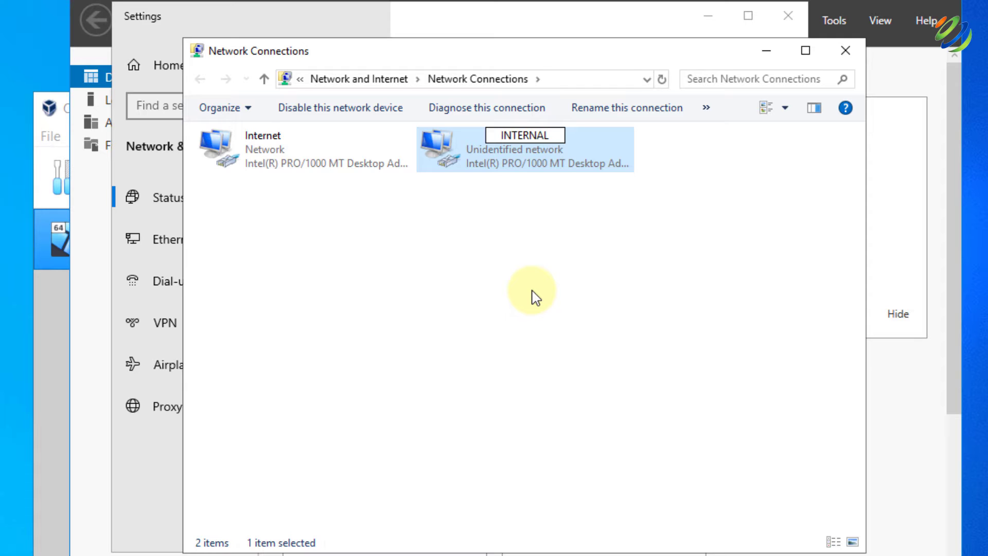
key("Return")
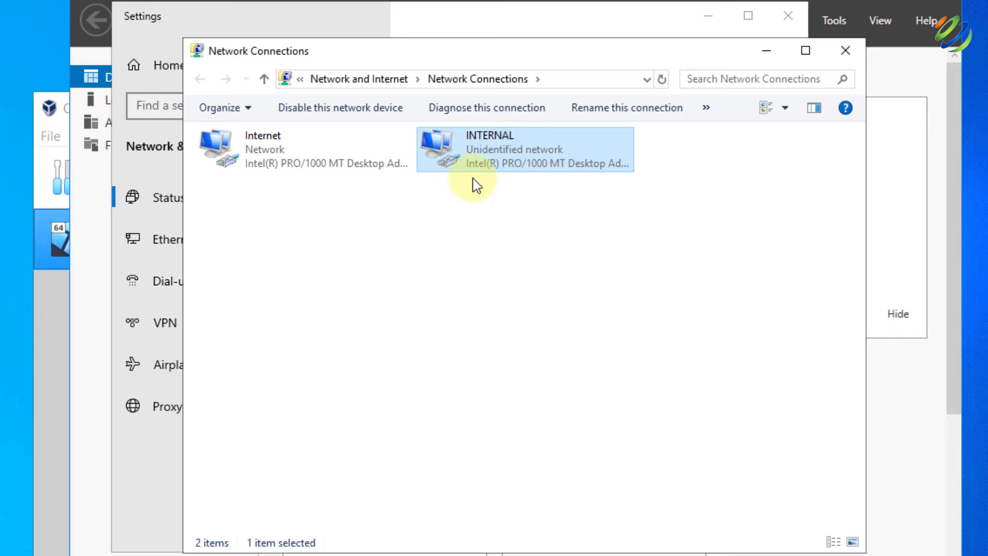
Open the INTERNAL connection's IPv4 properties and switch to a manually assigned address
right_click(454, 140)
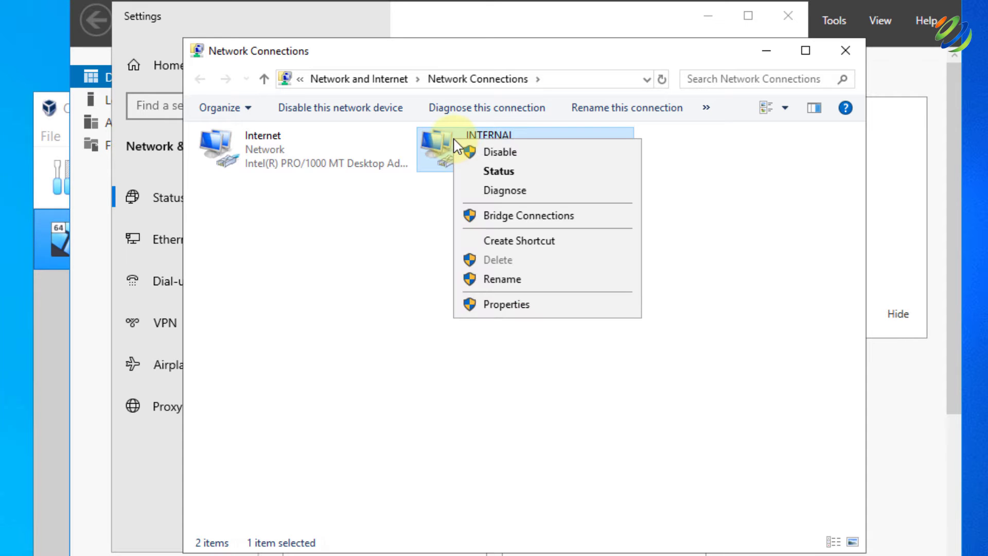
left_click(507, 306)
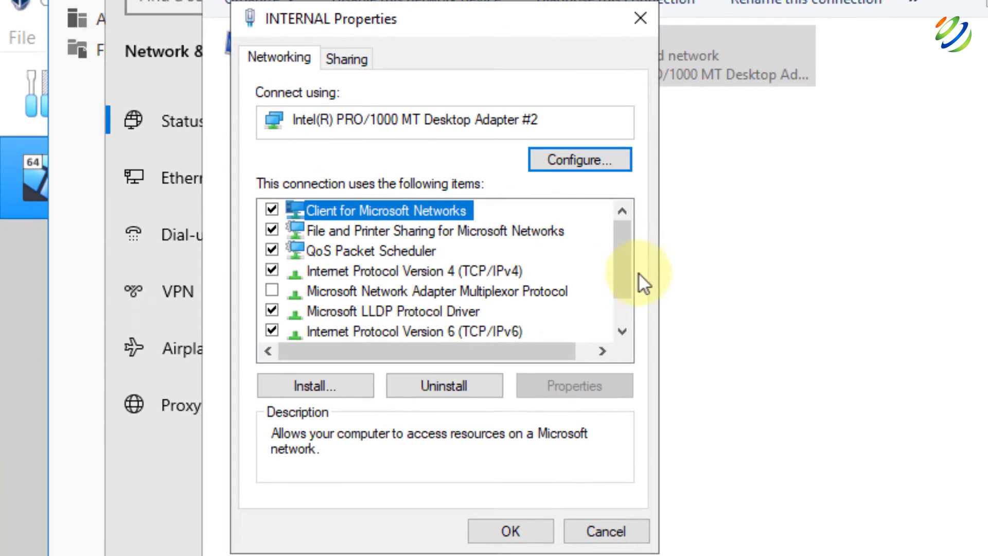
double_click(447, 271)
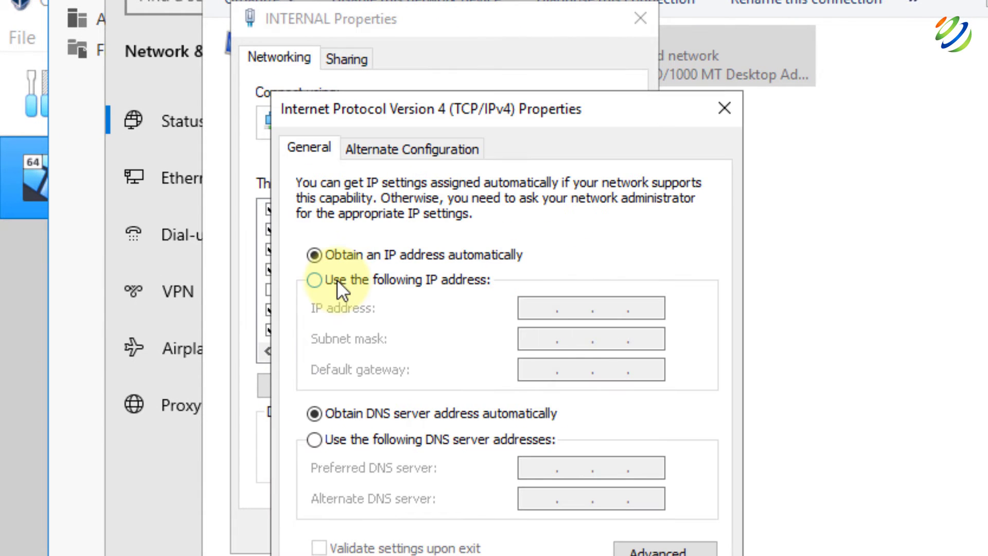
left_click(336, 279)
Enter IP 172.16.0.1 with subnet mask 255.255.255.0 and DNS 127.0.0.1, and save
type("172.")
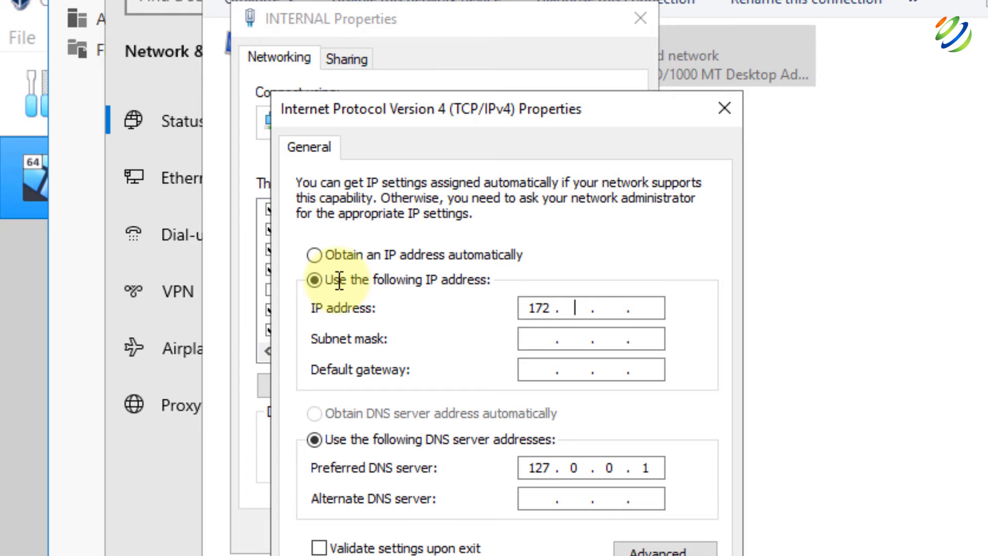
type("16.0.1")
key("Tab")
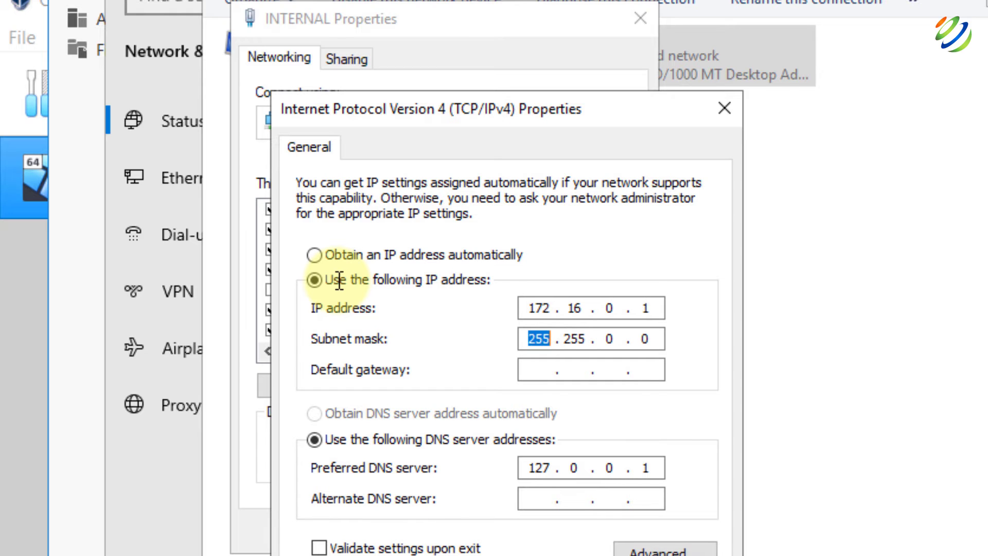
key("Right")
key("Right")
key("Tab")
key("shift+Tab")
left_click(610, 340)
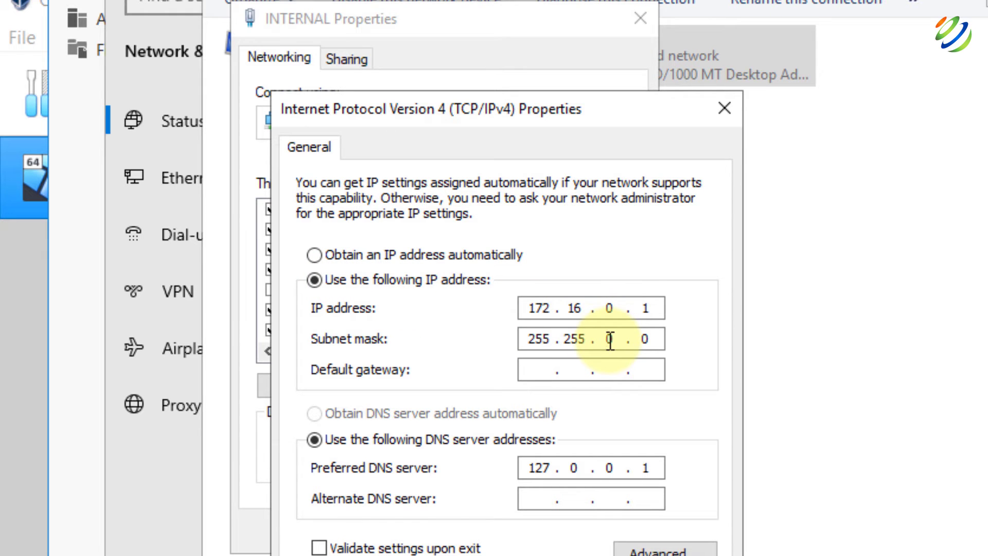
type("255 .")
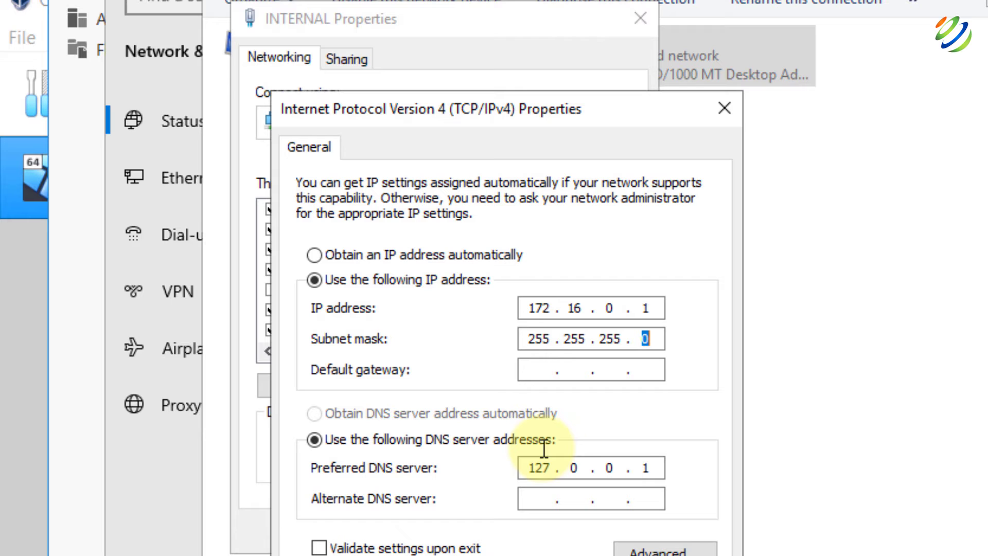
double_click(651, 308)
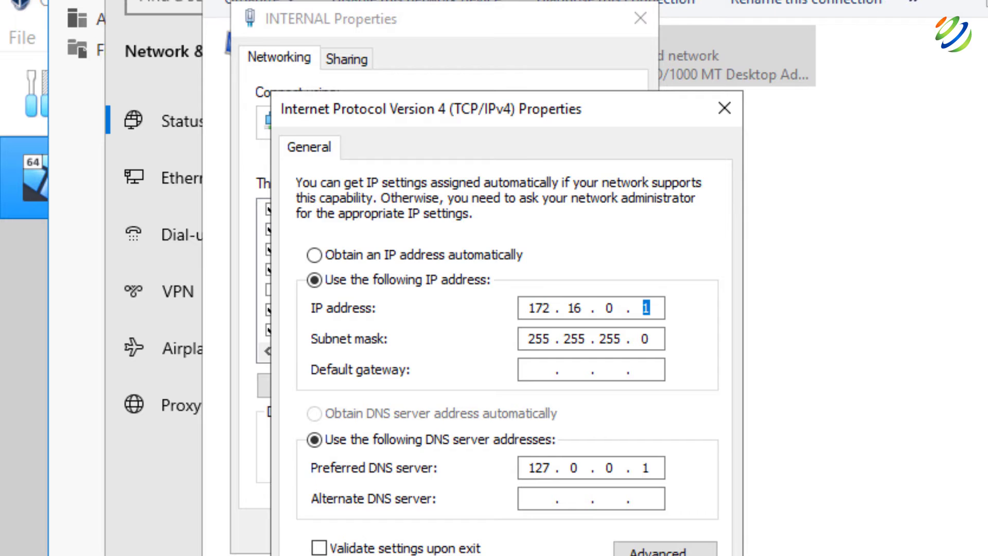
left_click(594, 555)
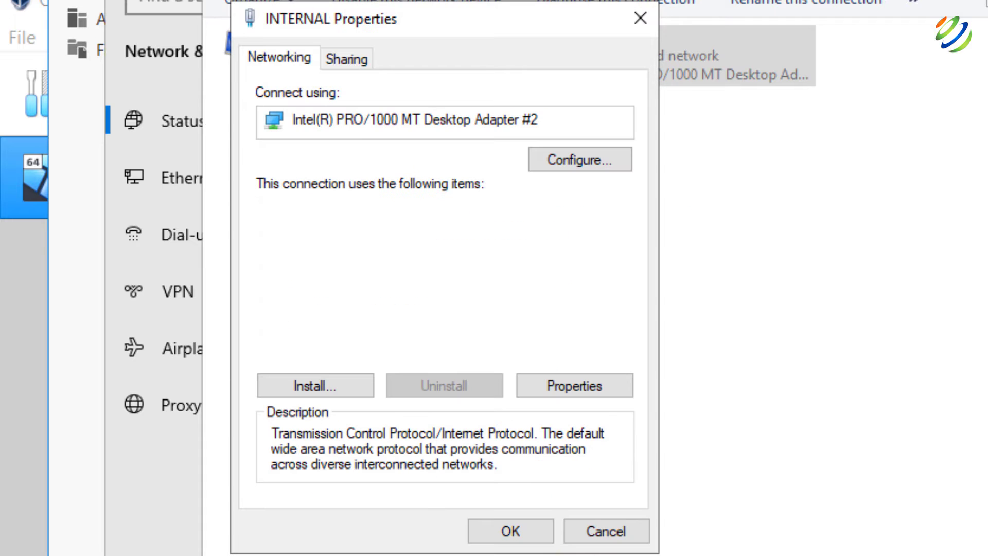
left_click(516, 528)
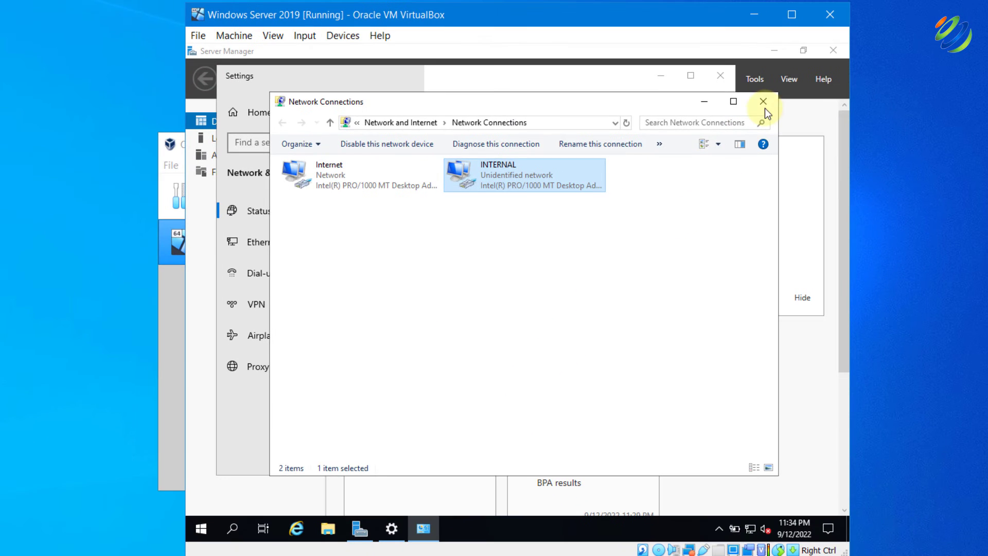
Close the network windows and open the System About page from the Start quick menu
left_click(765, 108)
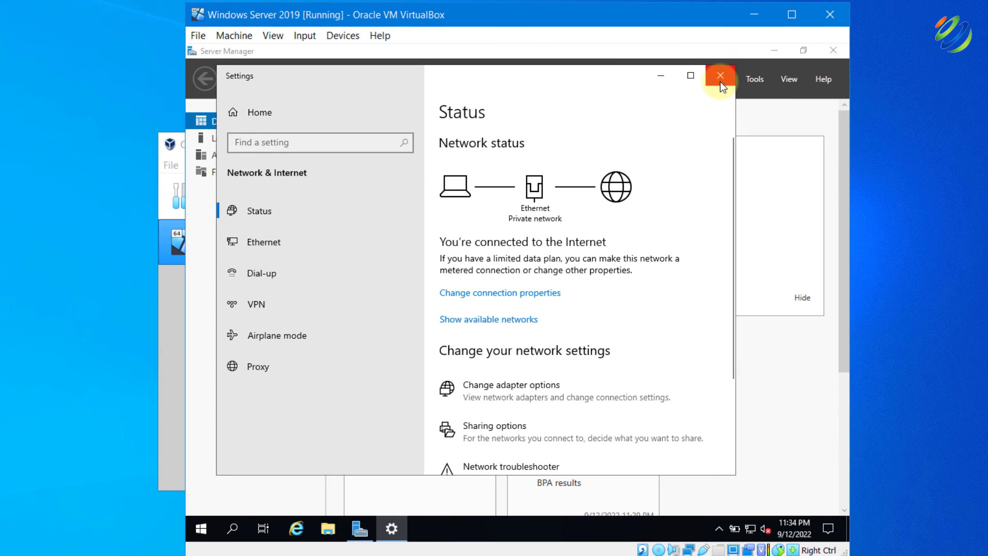
left_click(721, 77)
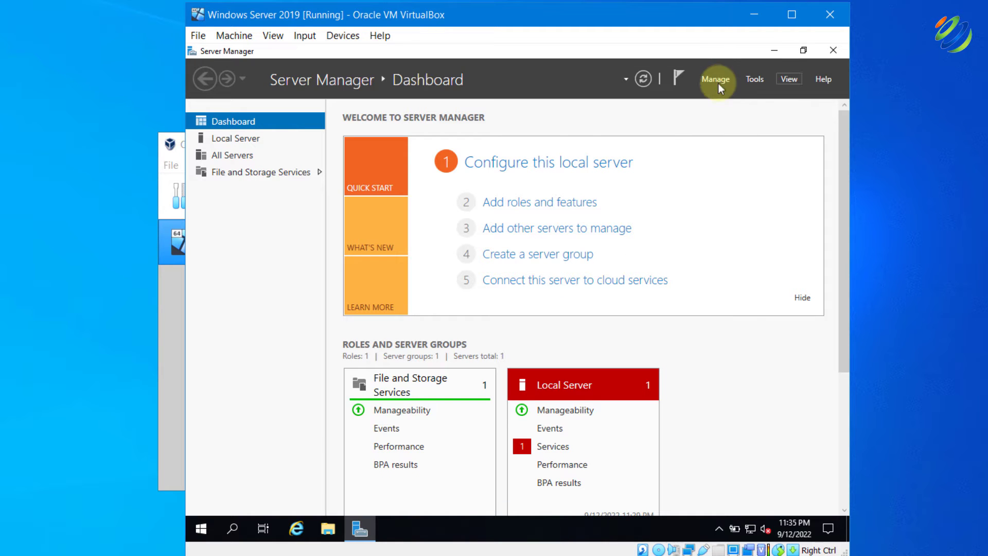
left_click(200, 531)
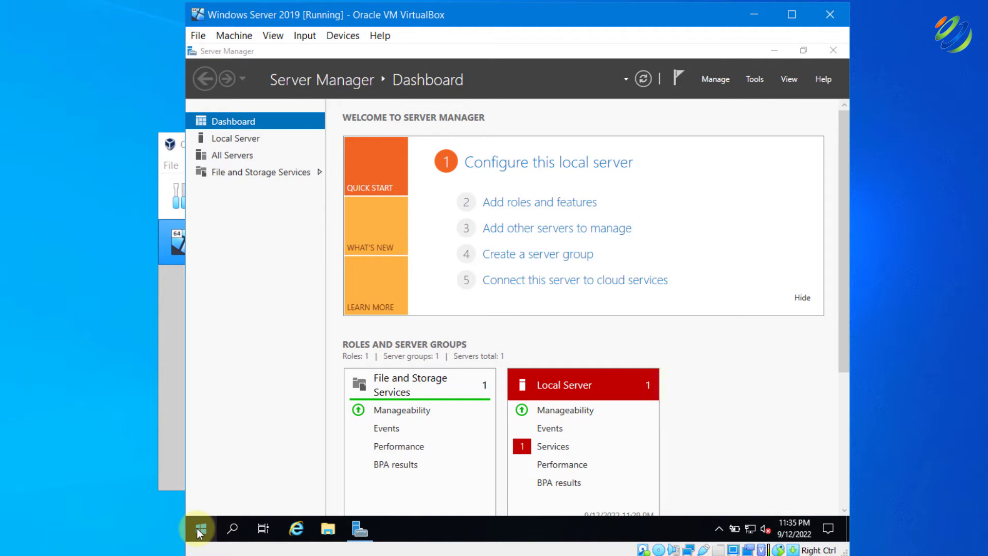
right_click(200, 532)
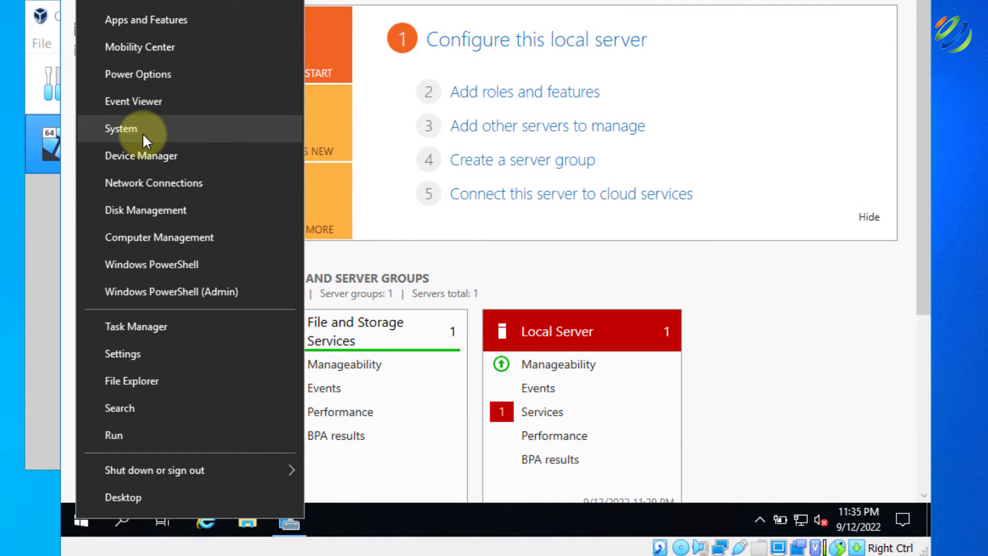
left_click(142, 129)
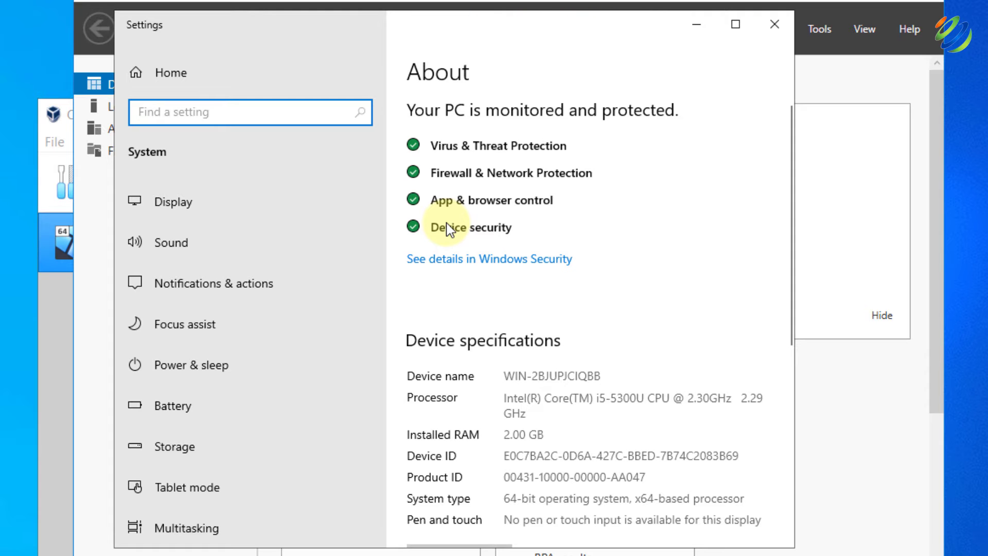
Rename the PC to SB and restart it now
scroll(445, 226, "down", 5)
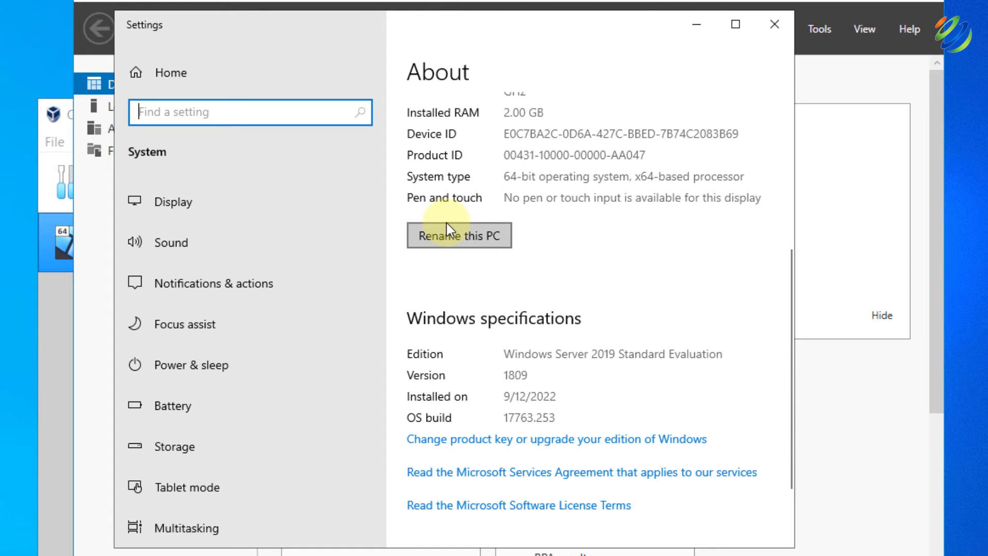
scroll(446, 229, "up", 2)
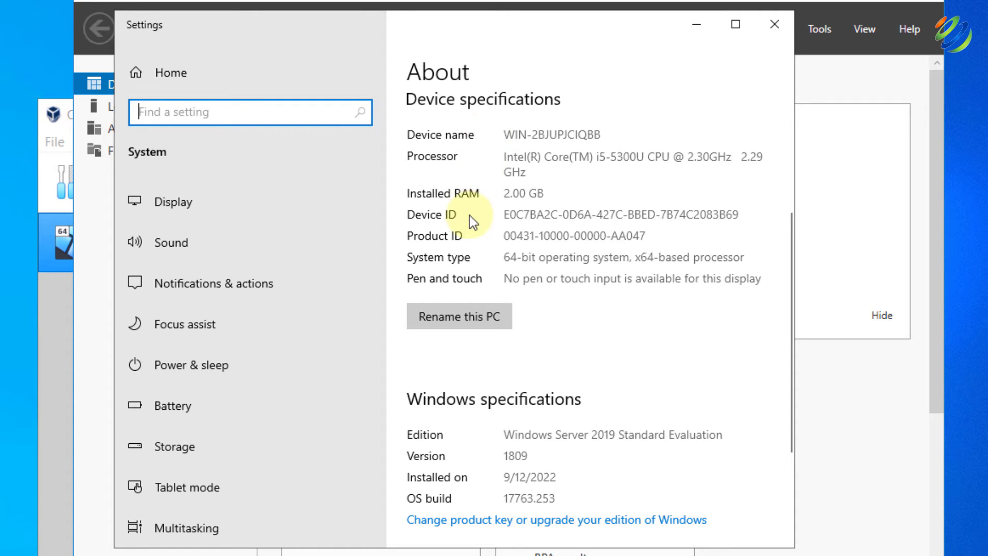
left_click(447, 320)
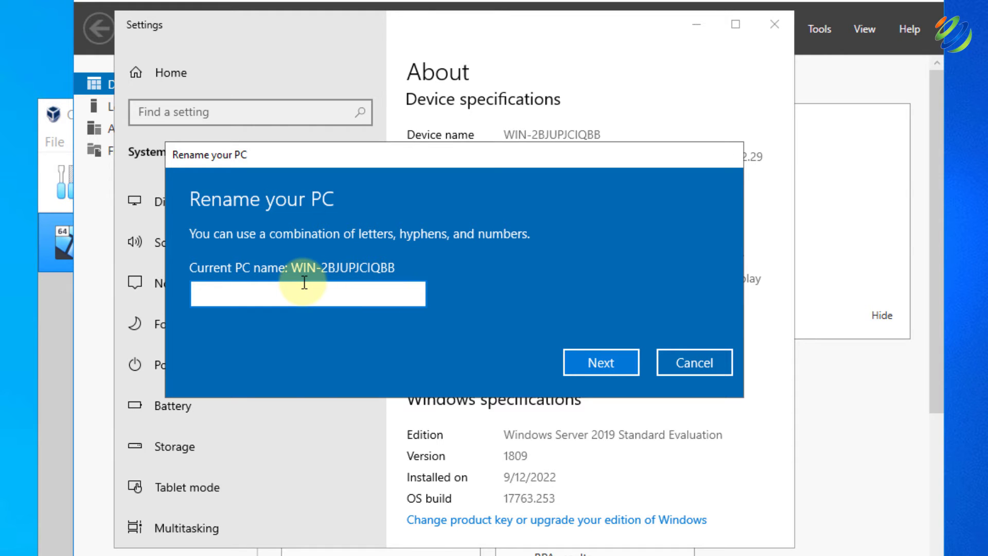
type("SB")
left_click(583, 353)
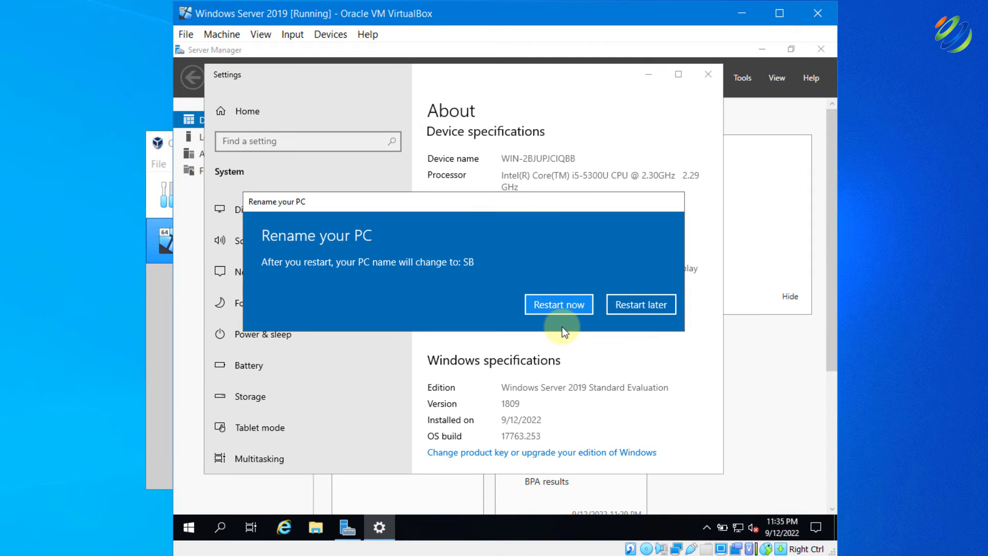
left_click(561, 303)
left_click(589, 264)
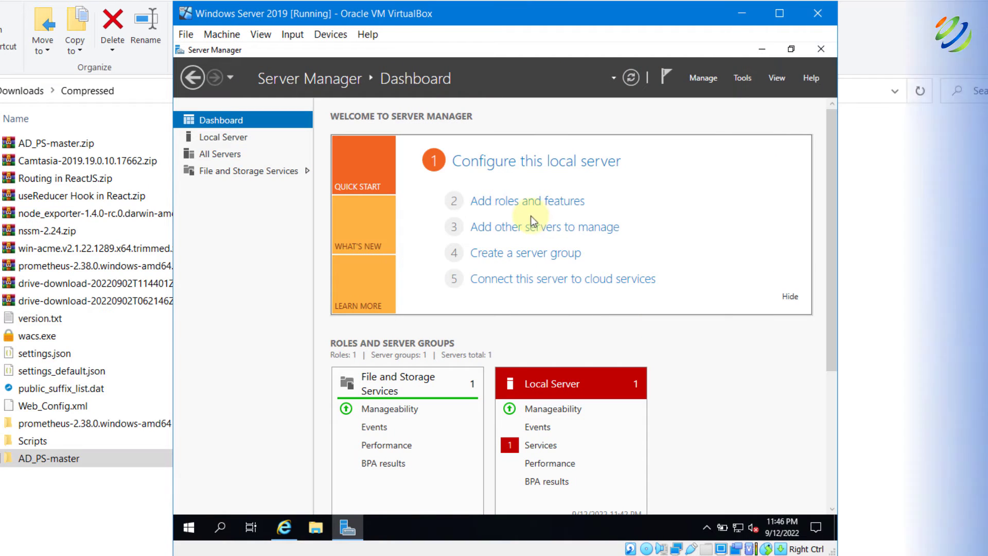
Install the Active Directory Domain Services role and its management tools on server SB
left_click(504, 208)
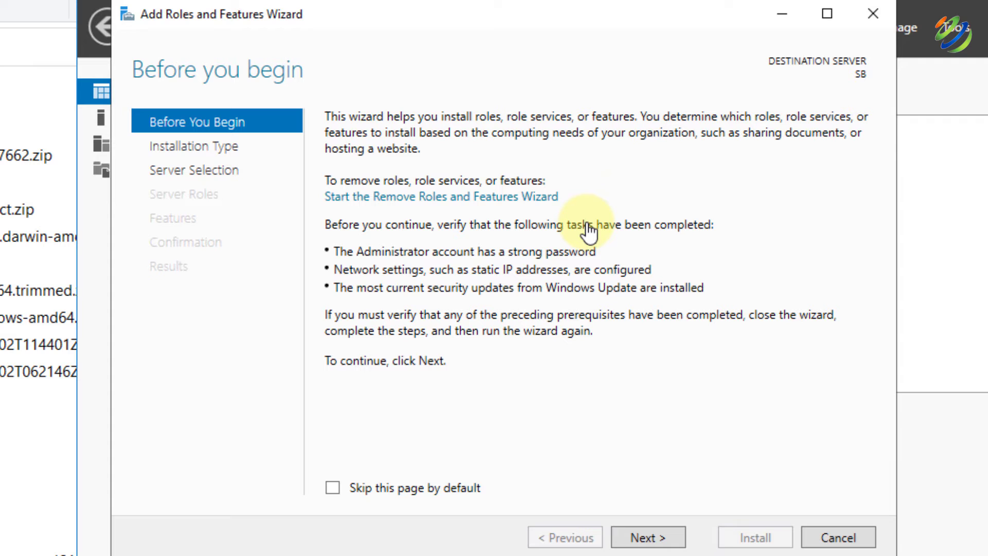
left_click(653, 532)
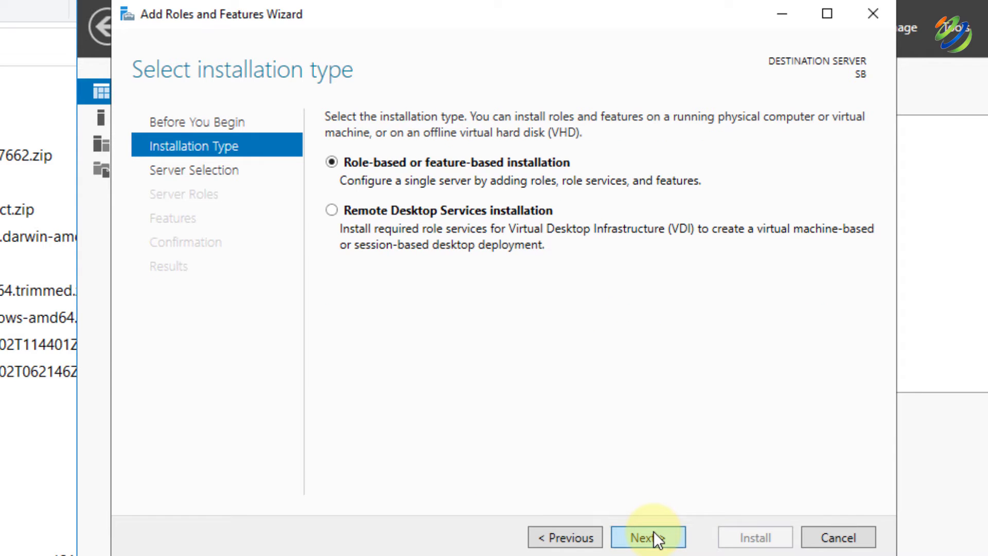
left_click(654, 532)
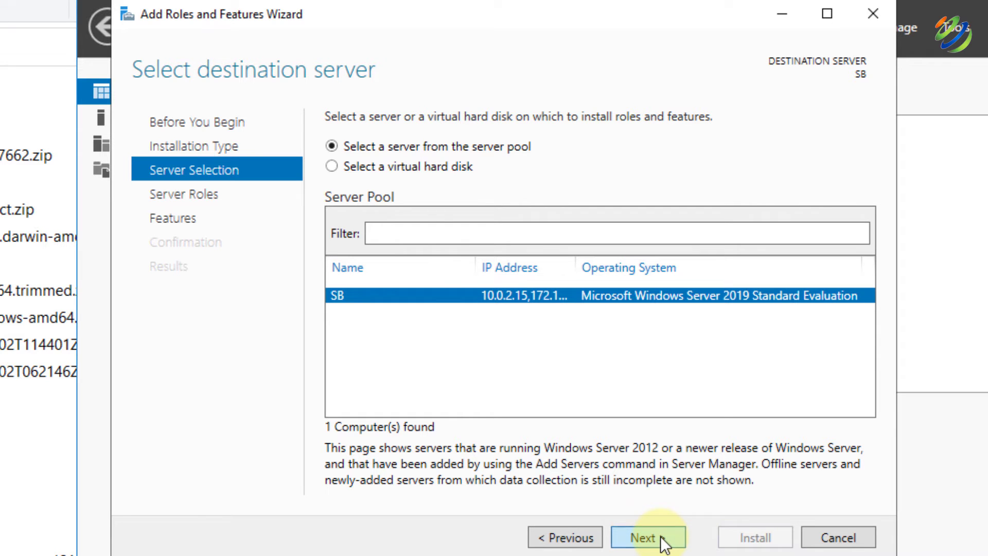
left_click(660, 535)
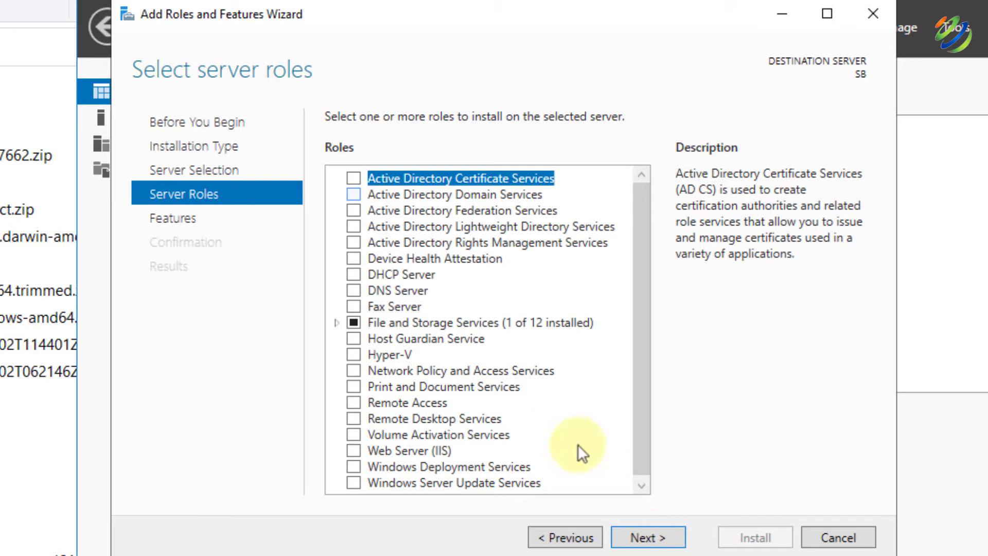
left_click(353, 195)
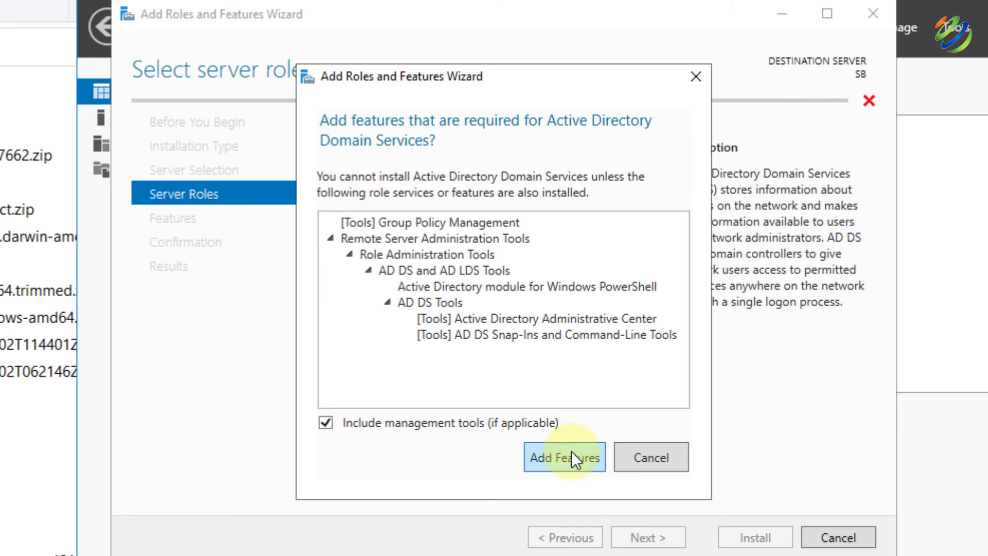
left_click(572, 451)
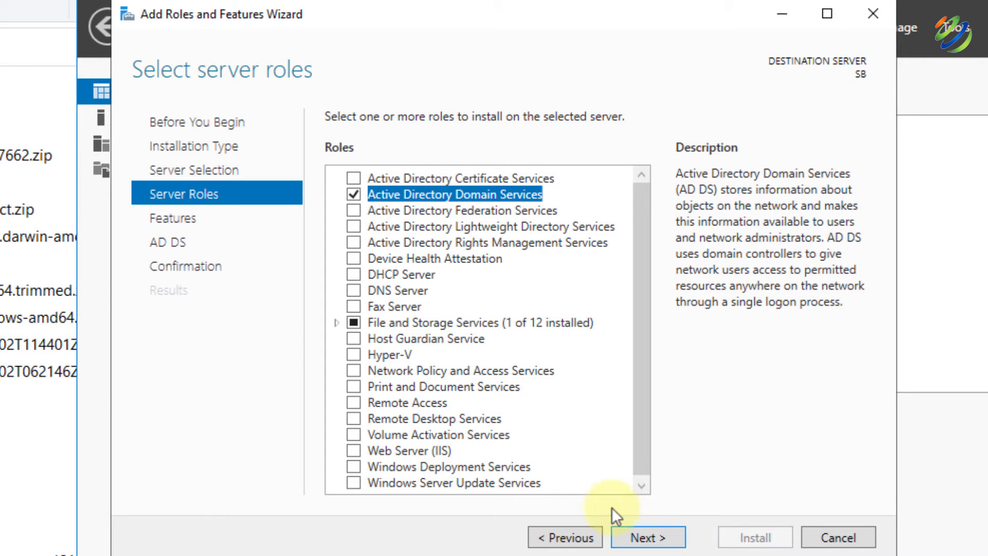
left_click(636, 538)
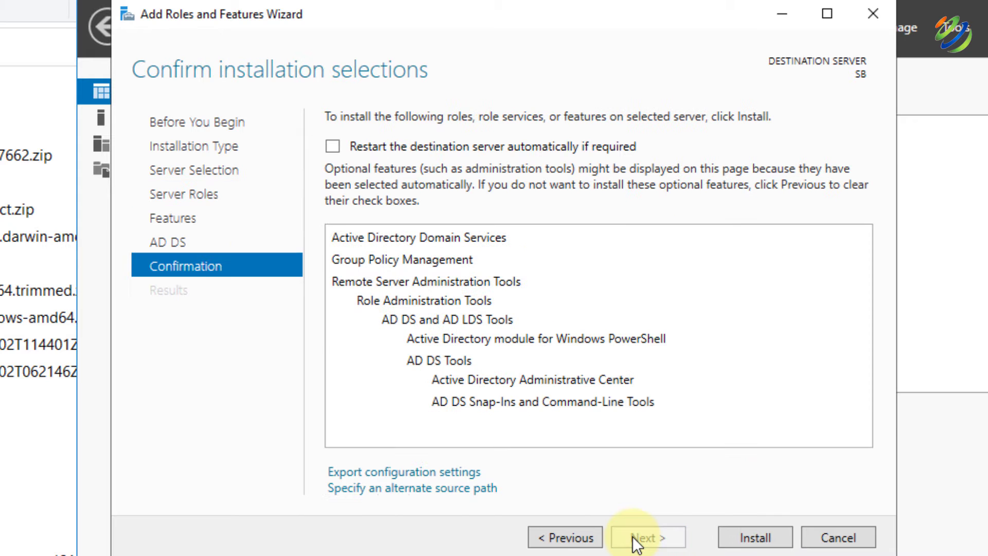
left_click(755, 538)
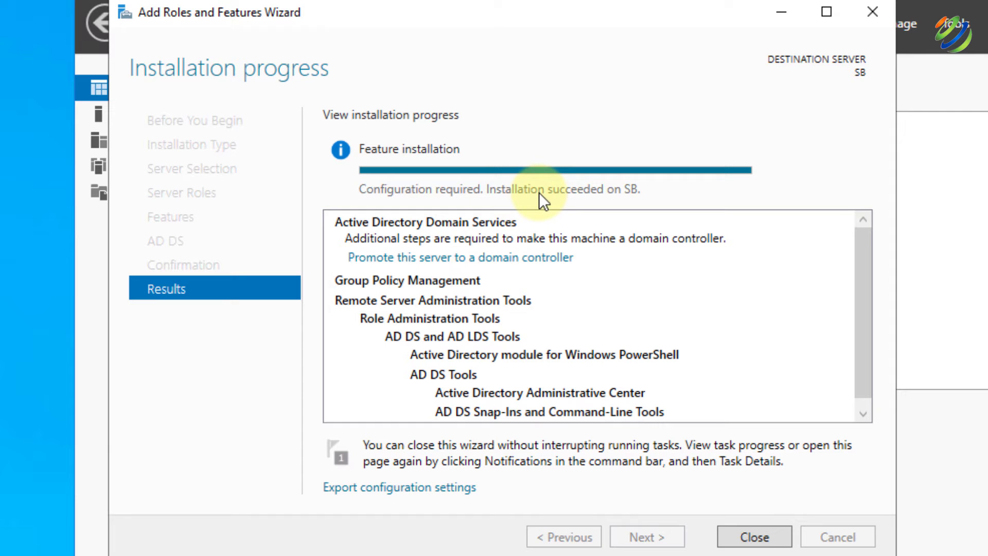
left_click(773, 540)
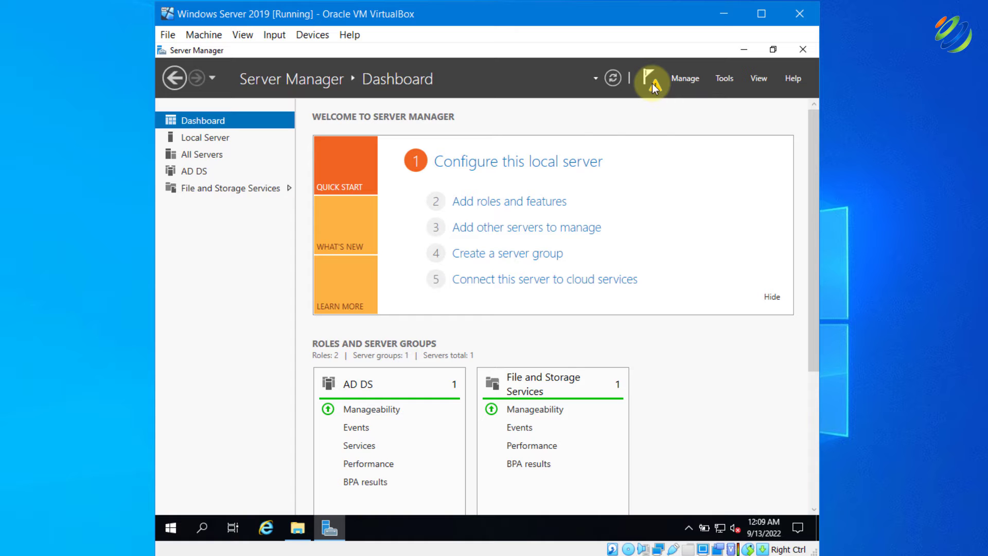
Start the domain controller promotion, adding a new forest with root domain mydomain.com
left_click(653, 84)
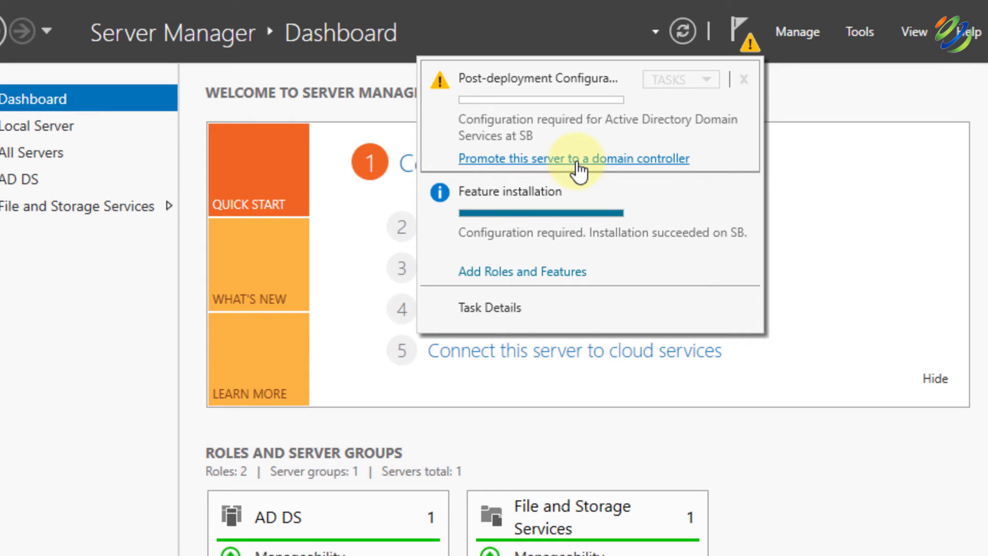
left_click(578, 161)
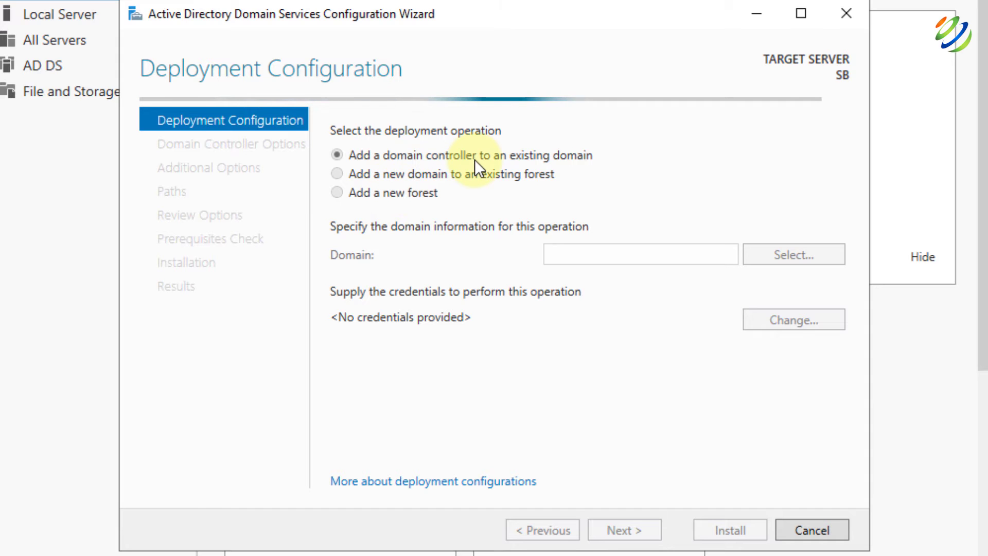
left_click(350, 201)
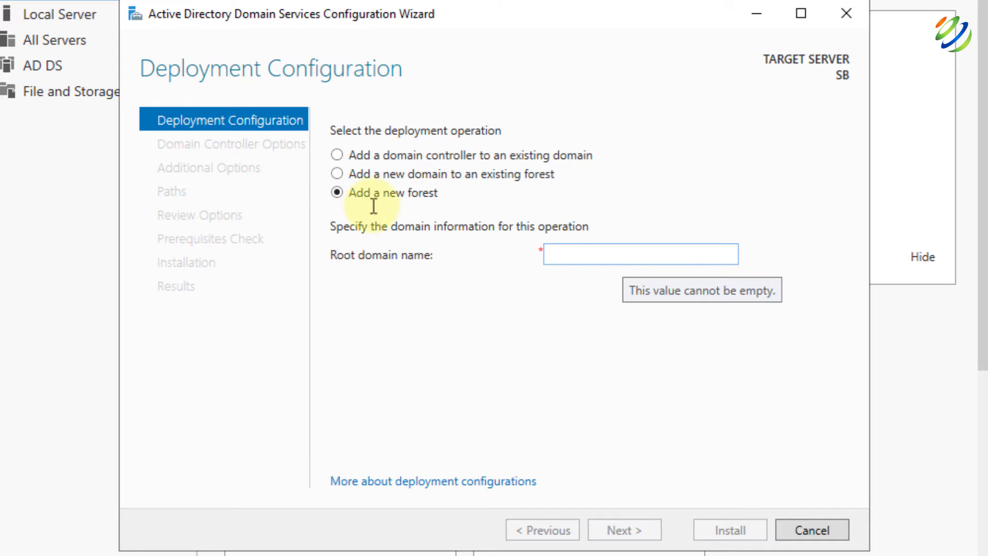
left_click(632, 255)
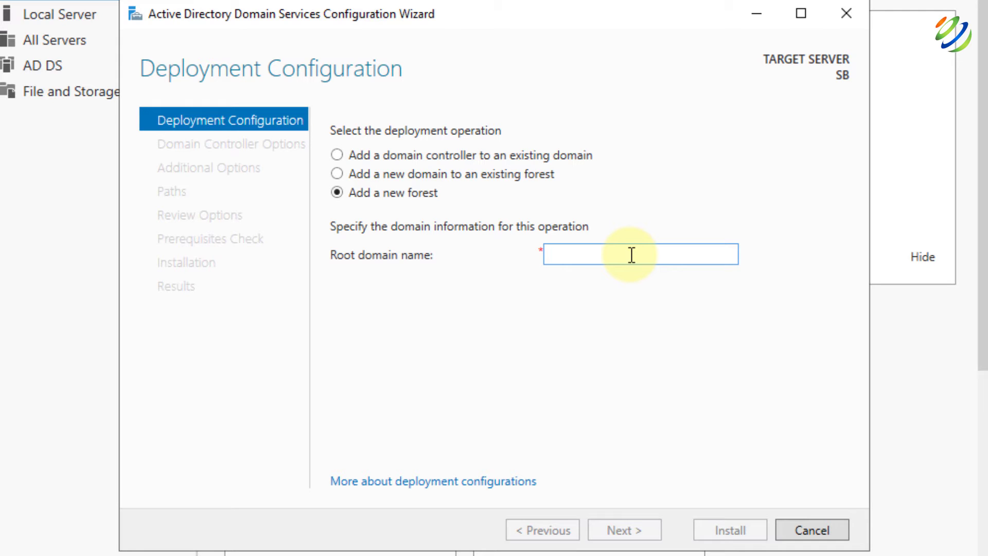
type("mydomain.com")
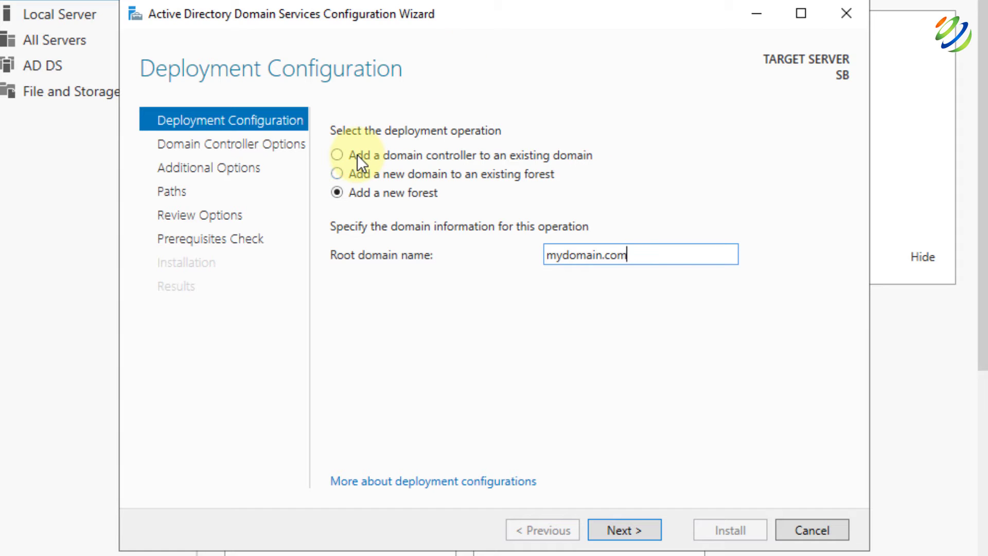
left_click(643, 536)
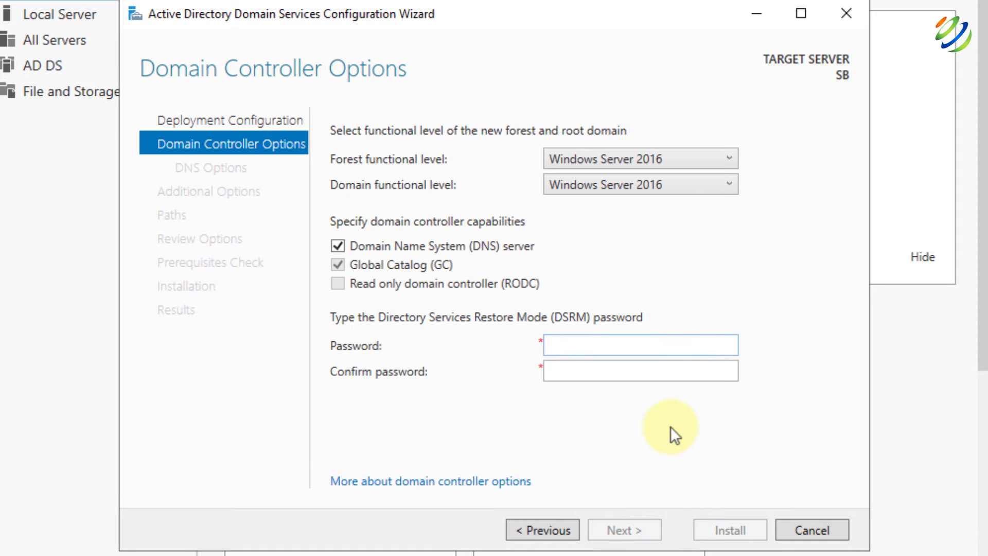
Set the DSRM password, then keep the MYDOMAIN NetBIOS name and default paths
type("••••••••••")
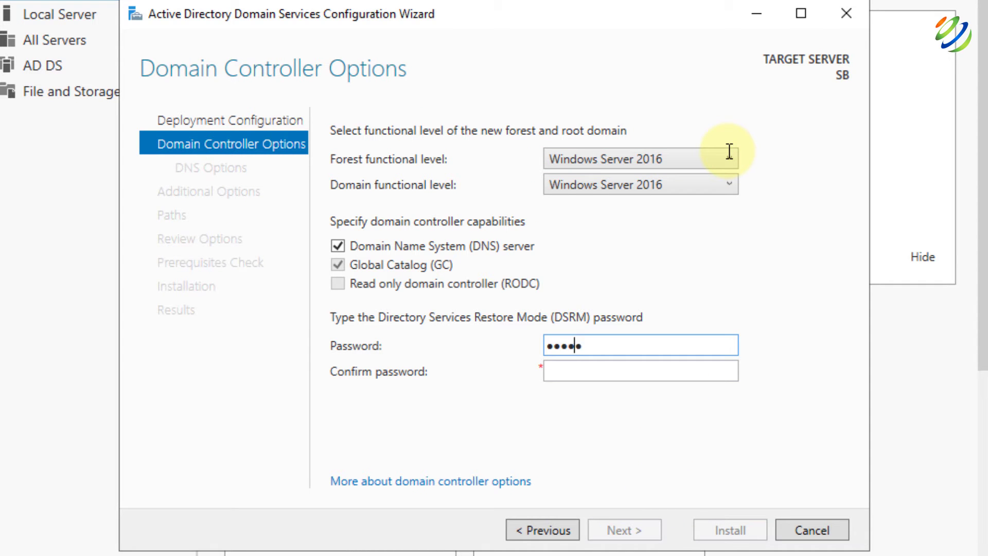
type("••")
key("Tab")
type("•••••••••••")
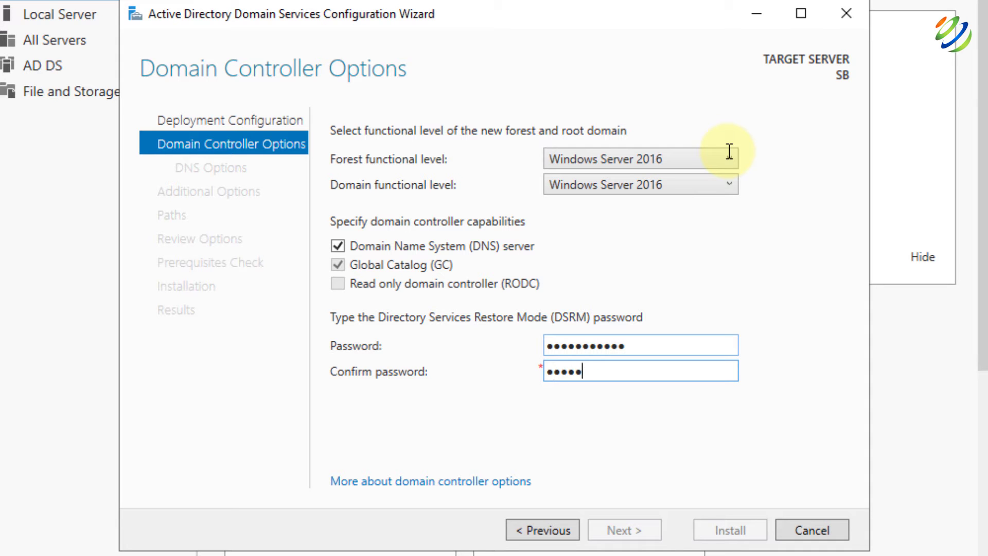
type("•")
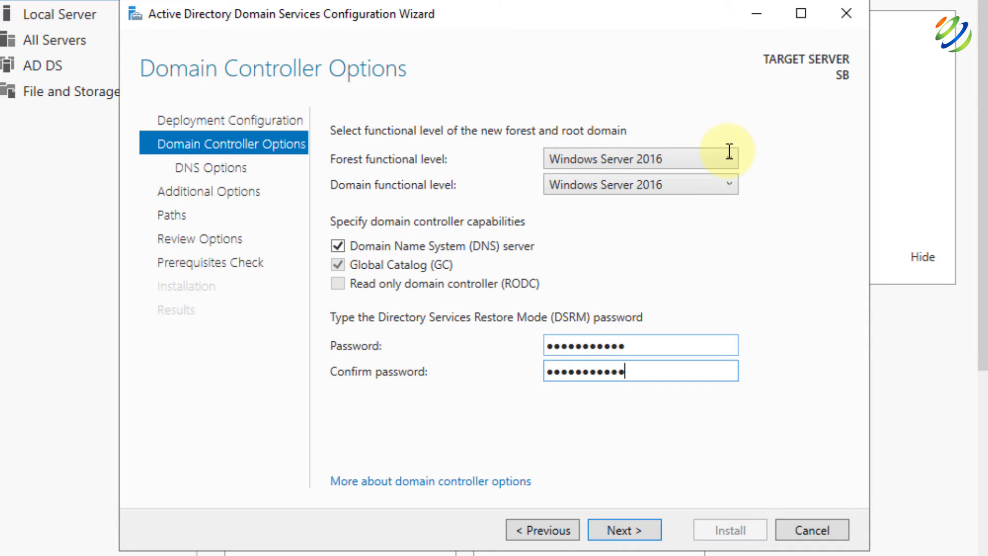
left_click(629, 530)
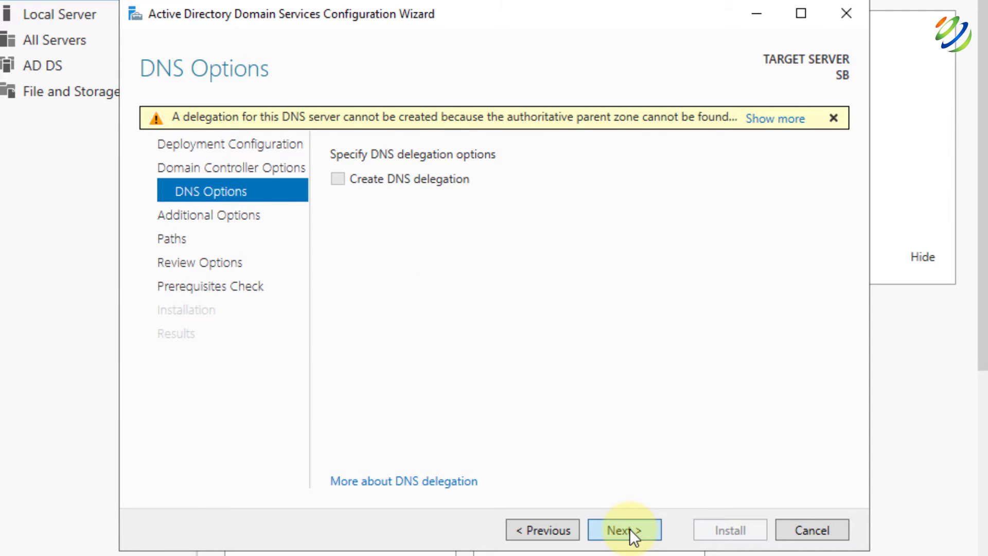
left_click(629, 529)
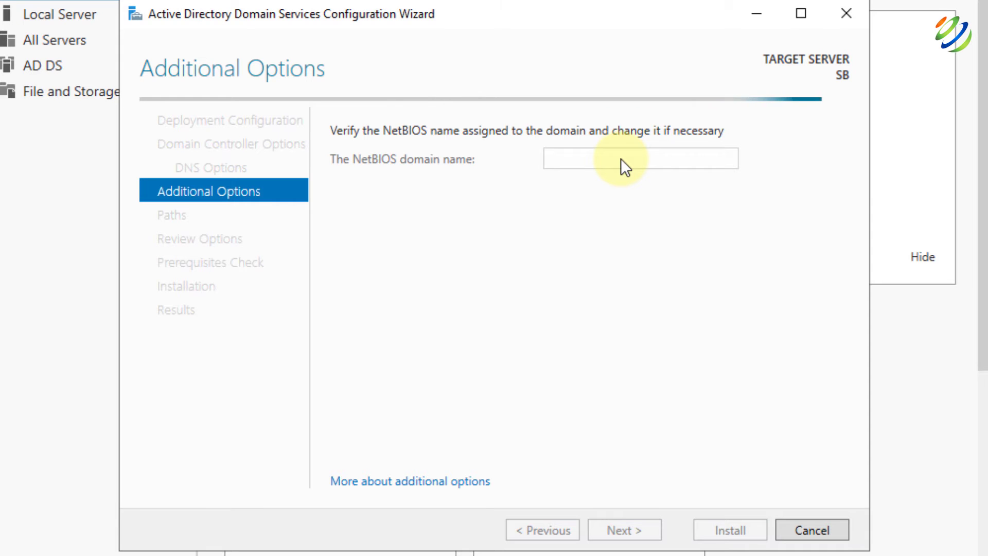
left_click(623, 522)
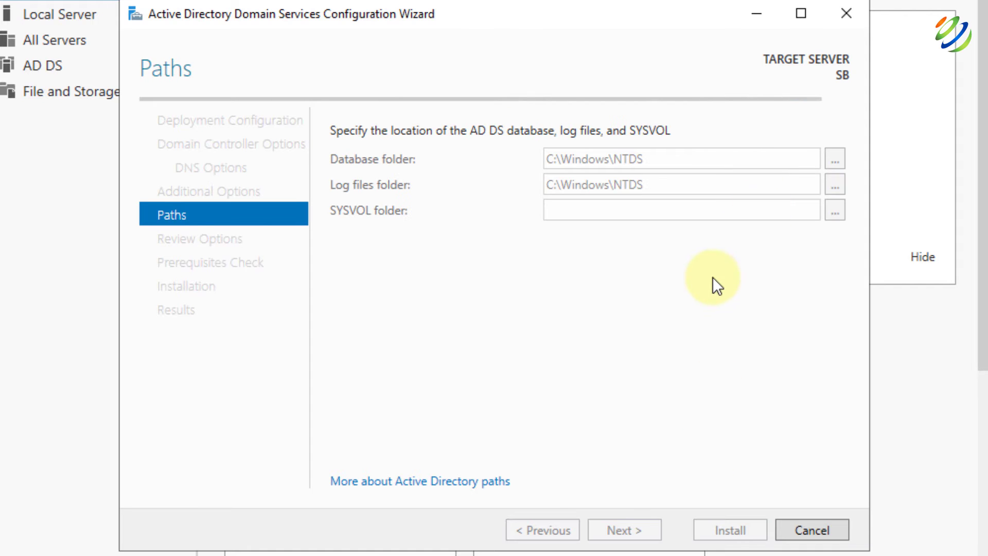
left_click(629, 529)
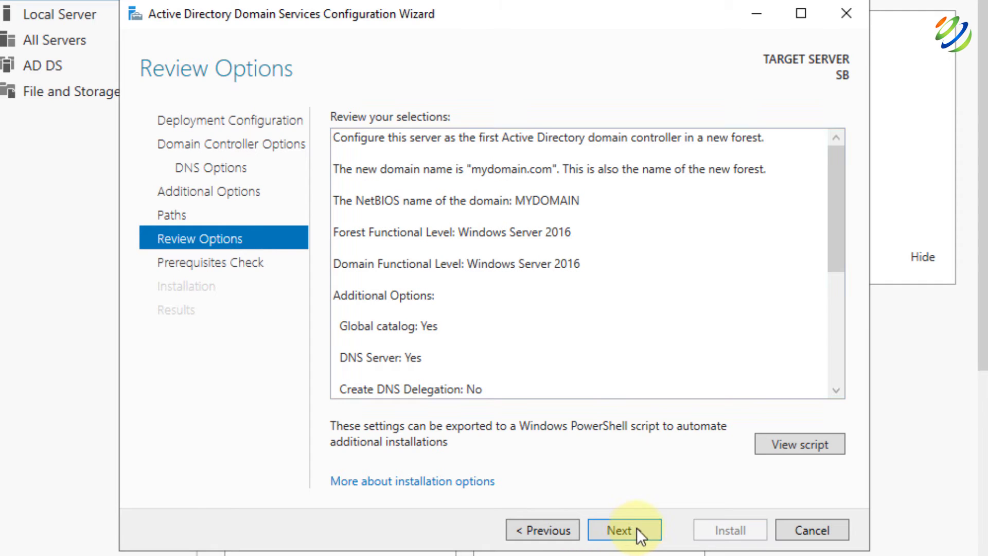
Pass the prerequisites check and install AD DS, dismissing the sign-out notice
left_click(645, 525)
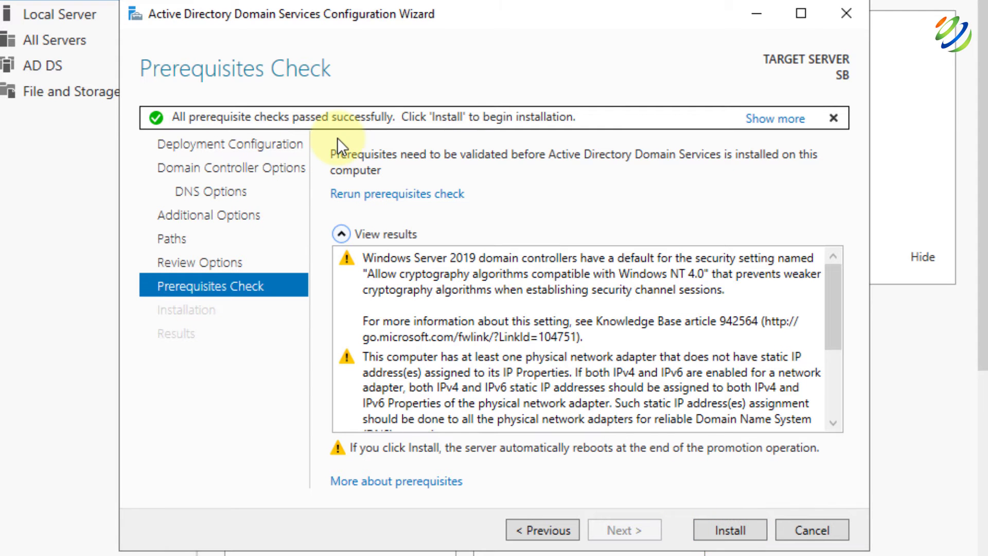
left_click(730, 525)
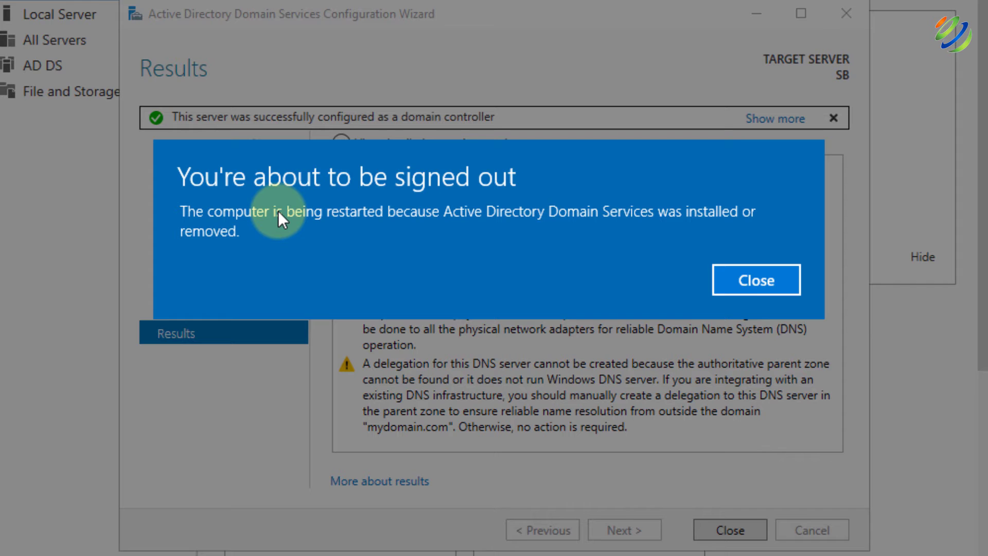
left_click(755, 285)
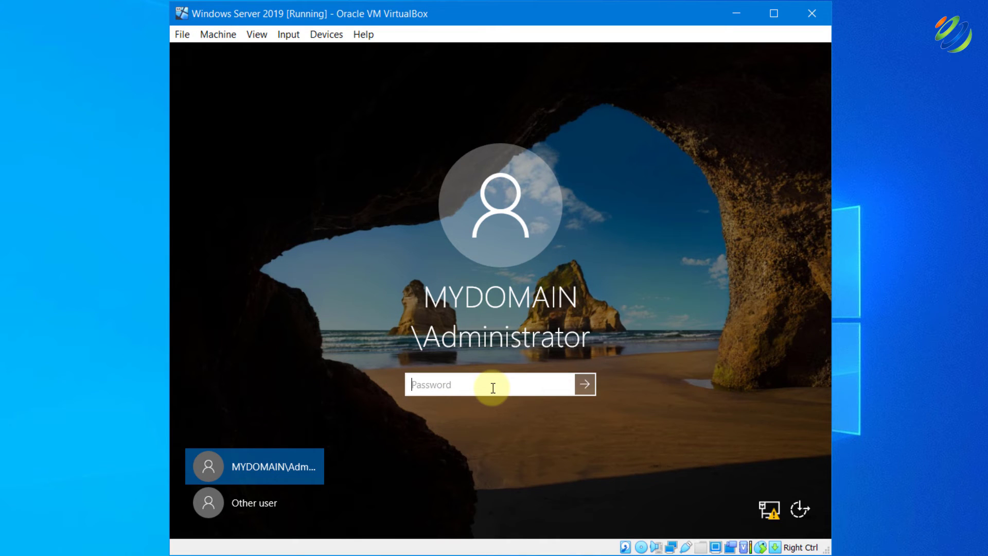
Sign in as MYDOMAIN\Administrator with the administrator password
type("Pa$$w0rd123")
key("Return")
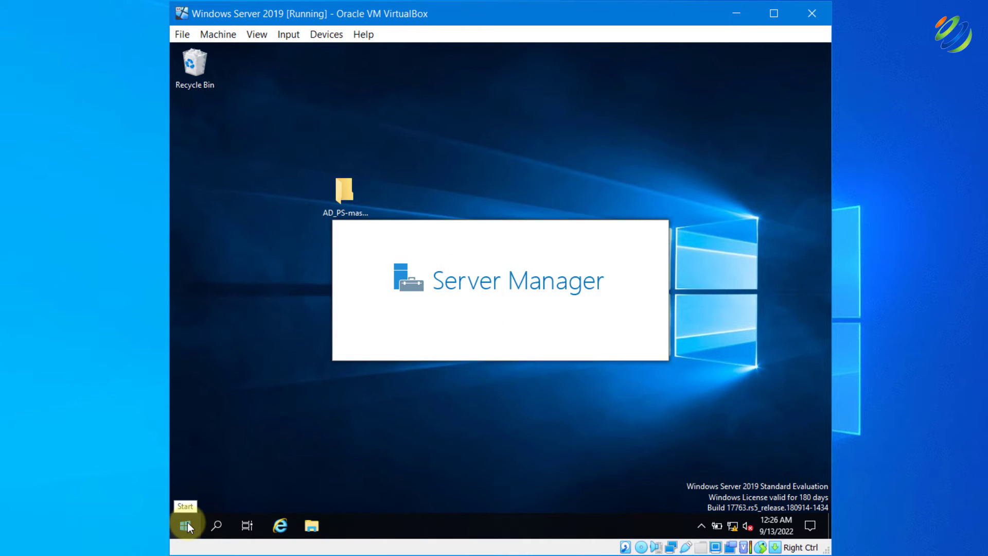
Launch Active Directory Users and Computers from Windows Administrative Tools in the Start menu
left_click(186, 525)
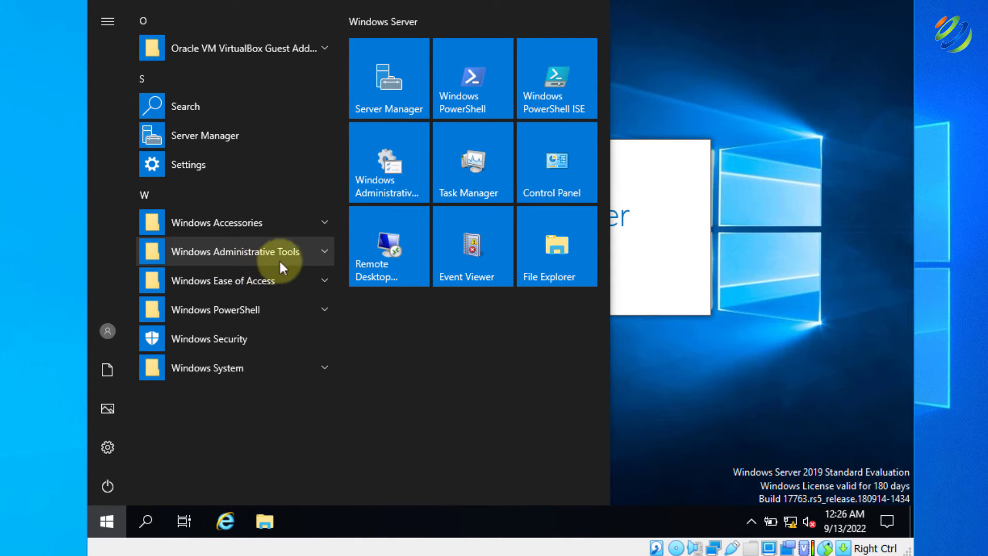
left_click(324, 252)
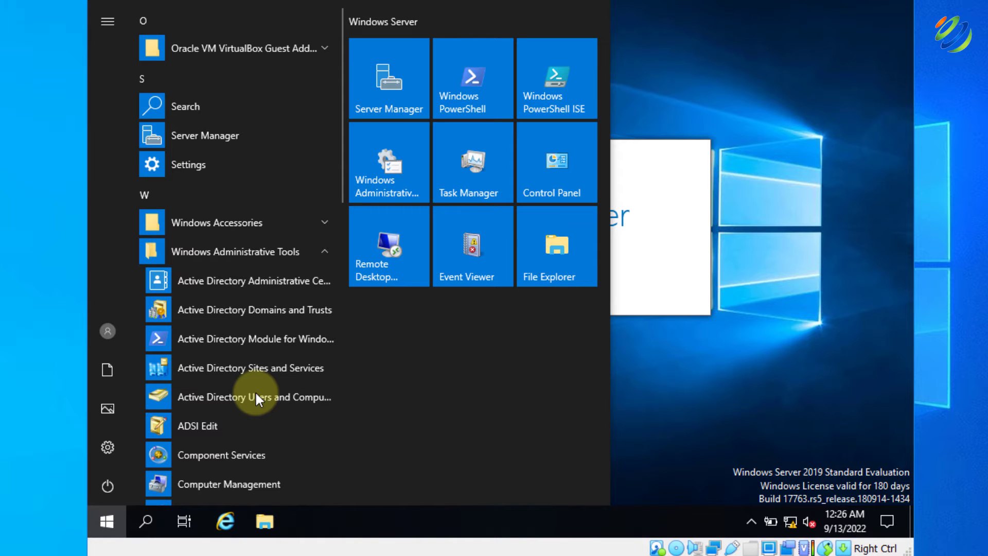
left_click(256, 397)
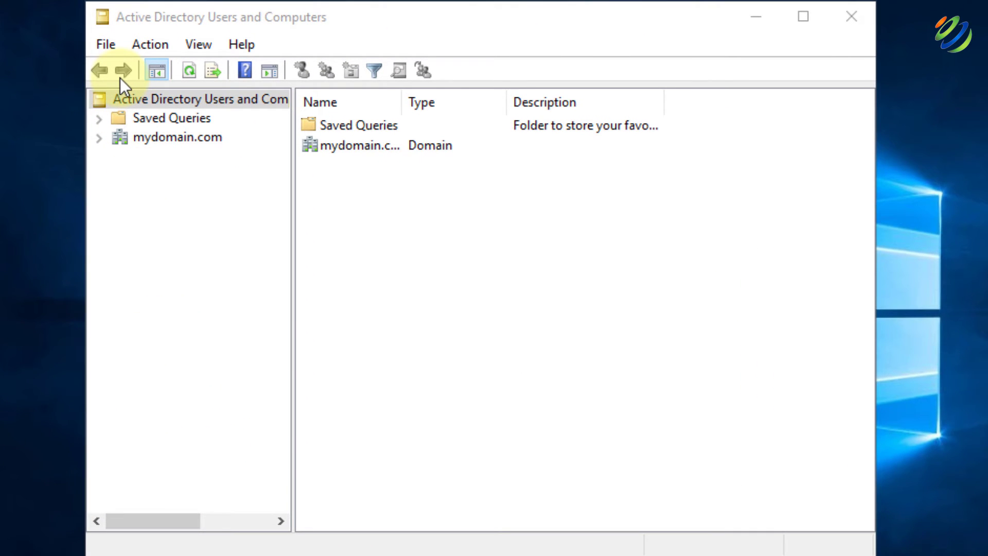
Create organizational unit _ADMINS under mydomain.com with accidental-deletion protection unchecked
right_click(145, 135)
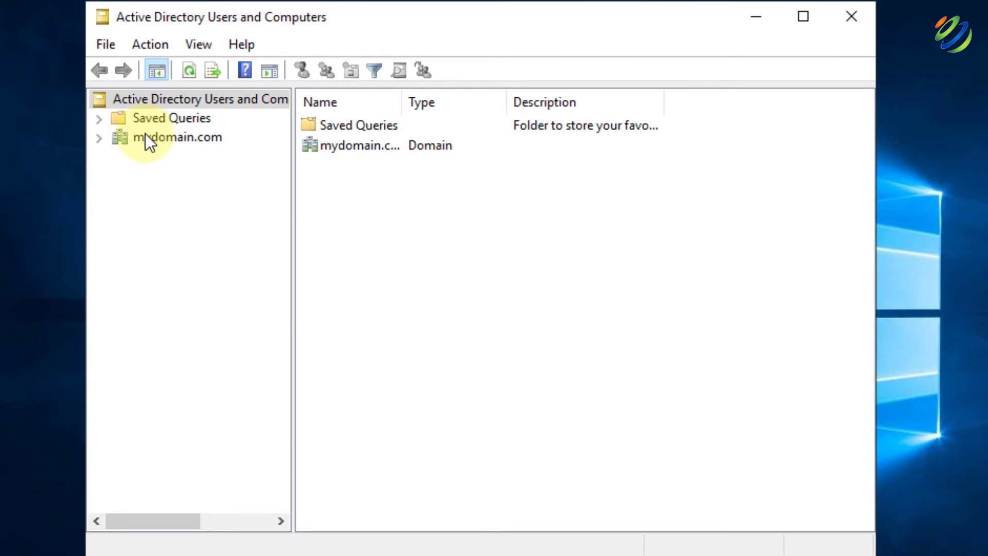
mouse_move(382, 292)
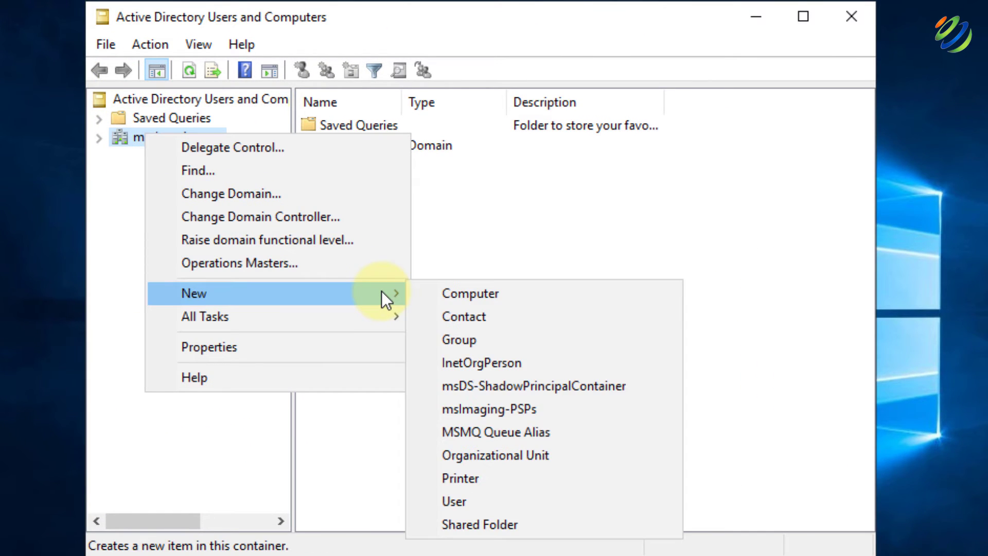
left_click(495, 450)
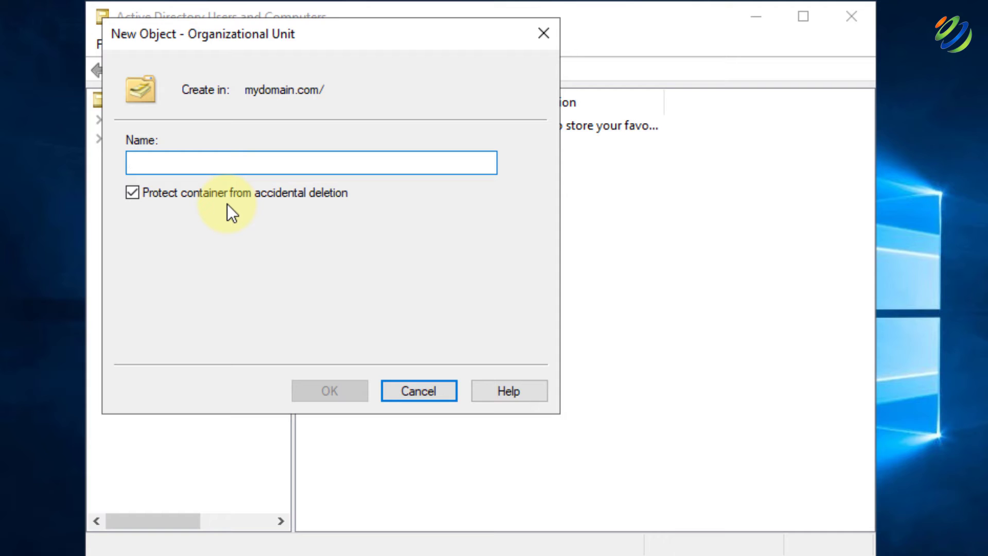
type("_ADMINS")
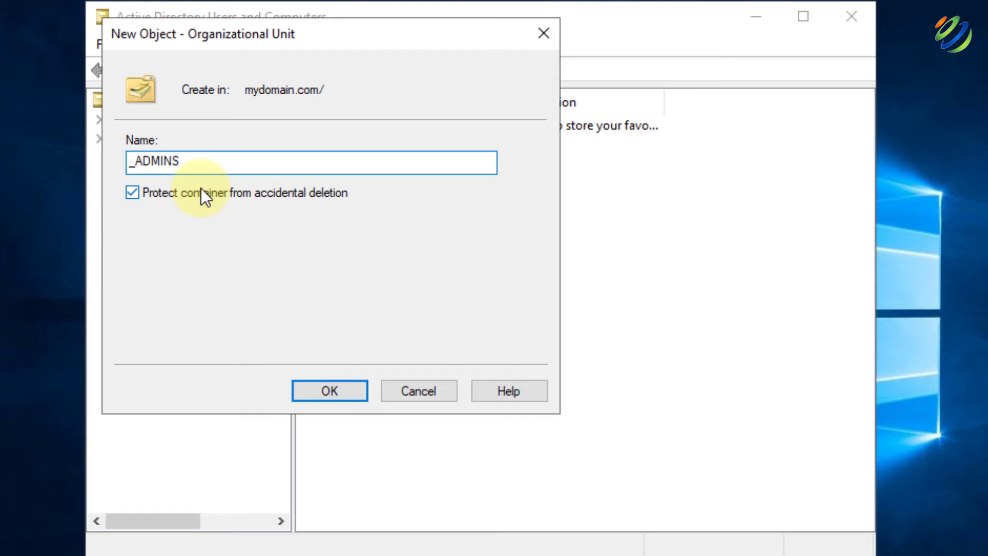
left_click(140, 193)
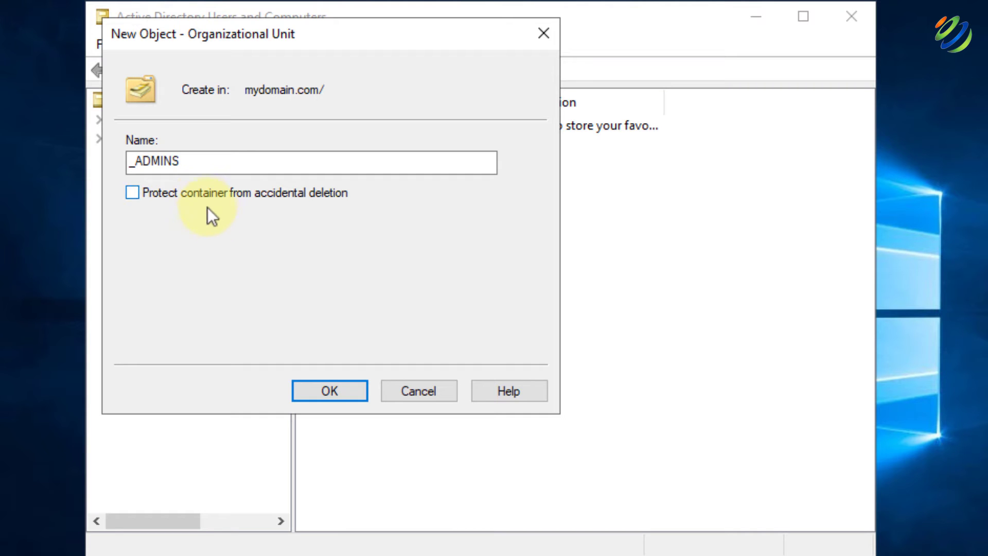
left_click(355, 387)
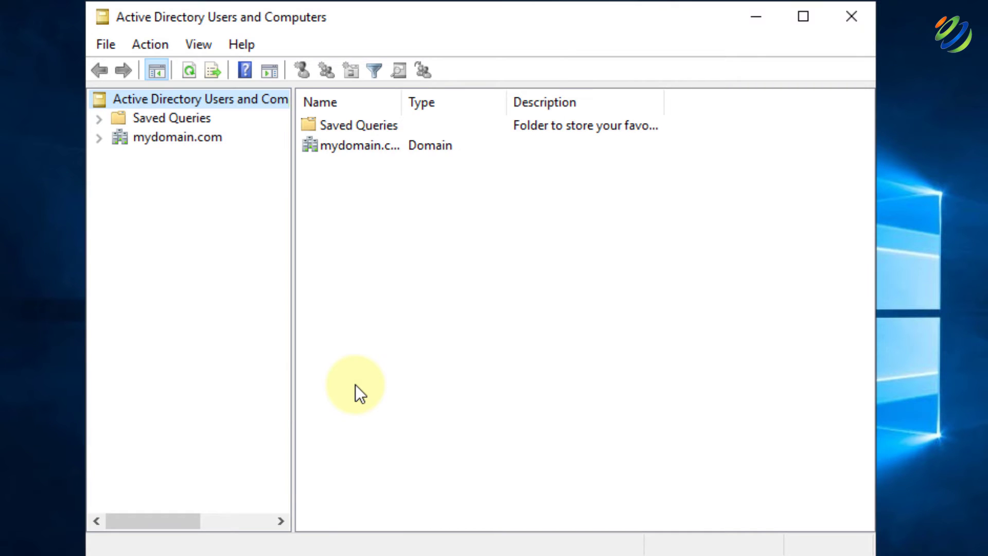
Start a new user in _ADMINS, entering the user's first name, last name and logon name
left_click(103, 139)
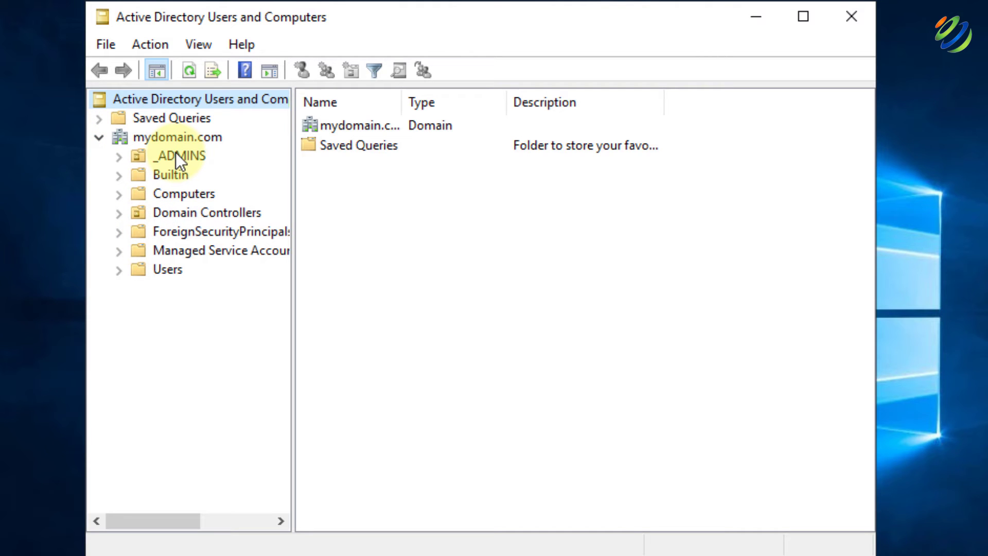
right_click(176, 155)
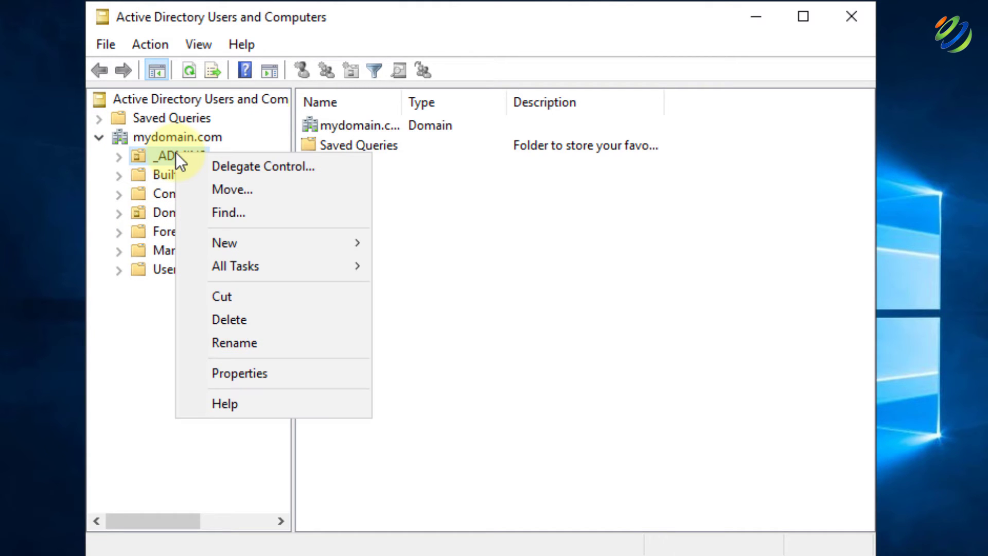
mouse_move(323, 233)
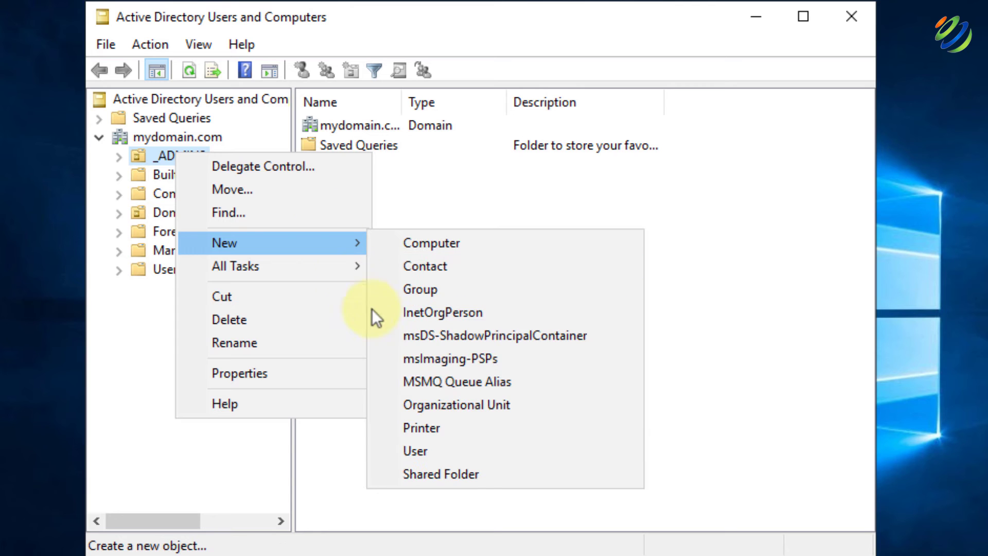
left_click(447, 444)
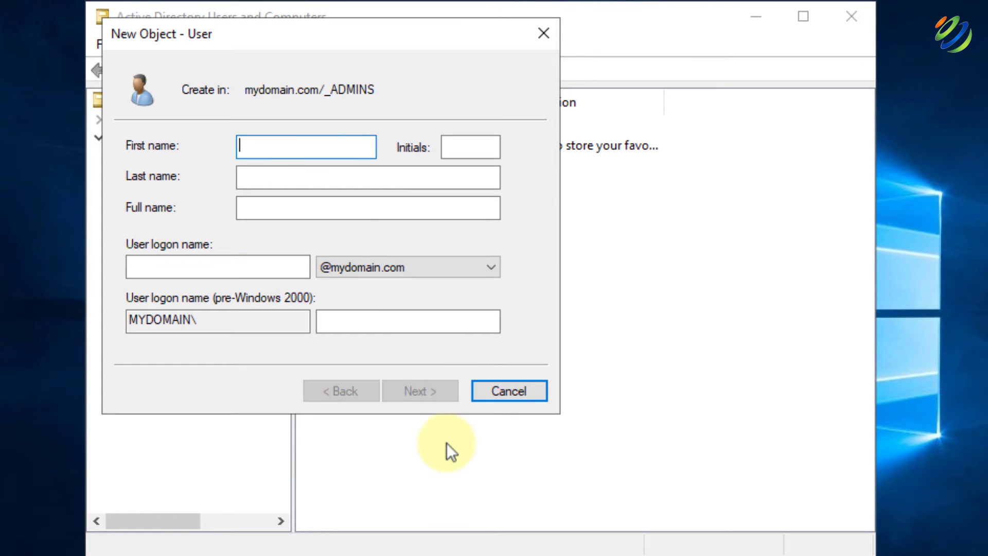
type("Zubair")
key("Tab")
key("Tab")
type("Aslam")
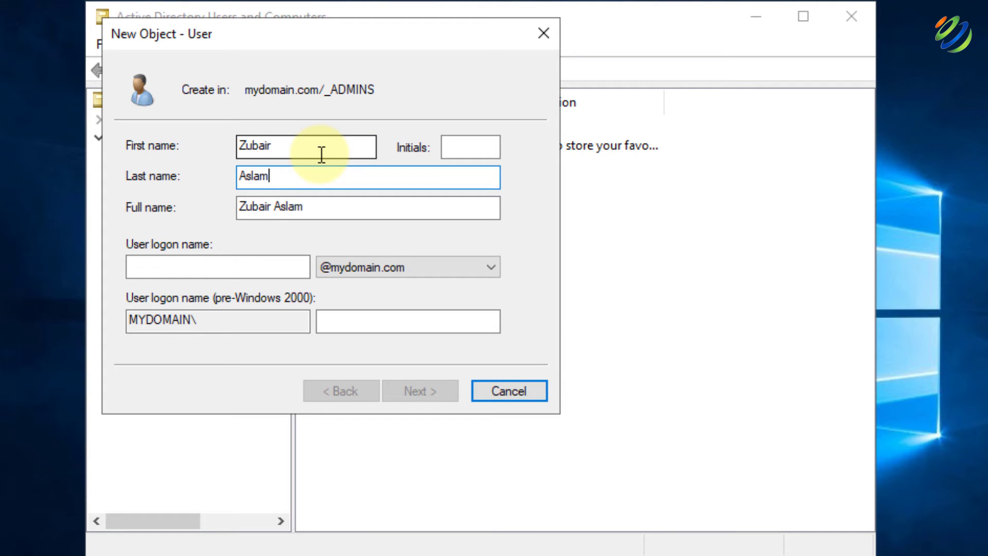
key("Tab")
key("Tab")
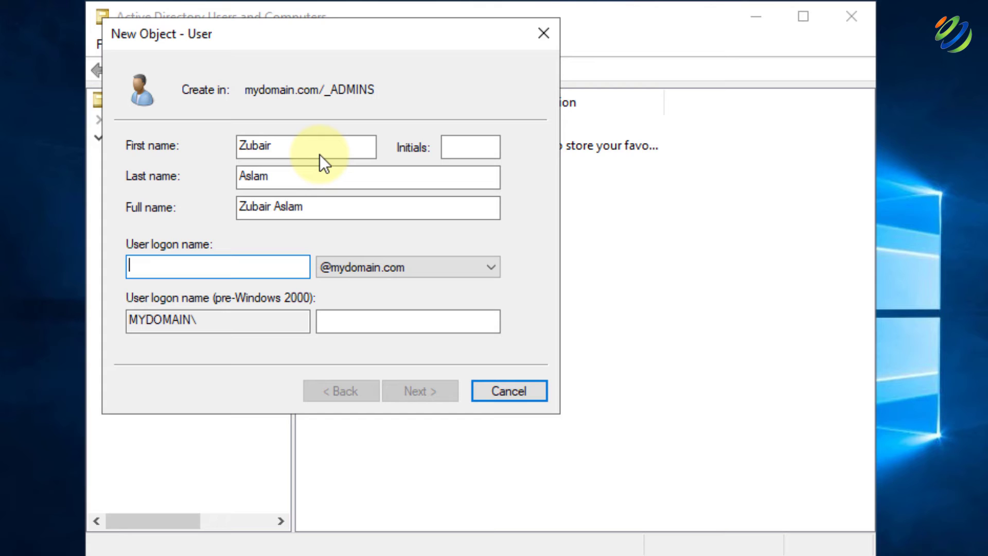
type("z-aslam")
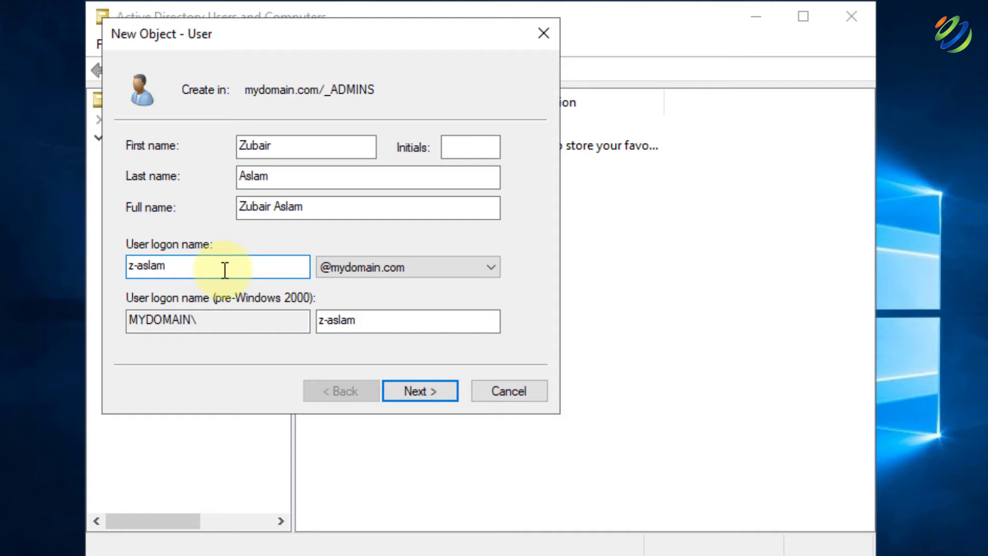
Set the user's password to never expire, without change at next logon, and finish
left_click(411, 387)
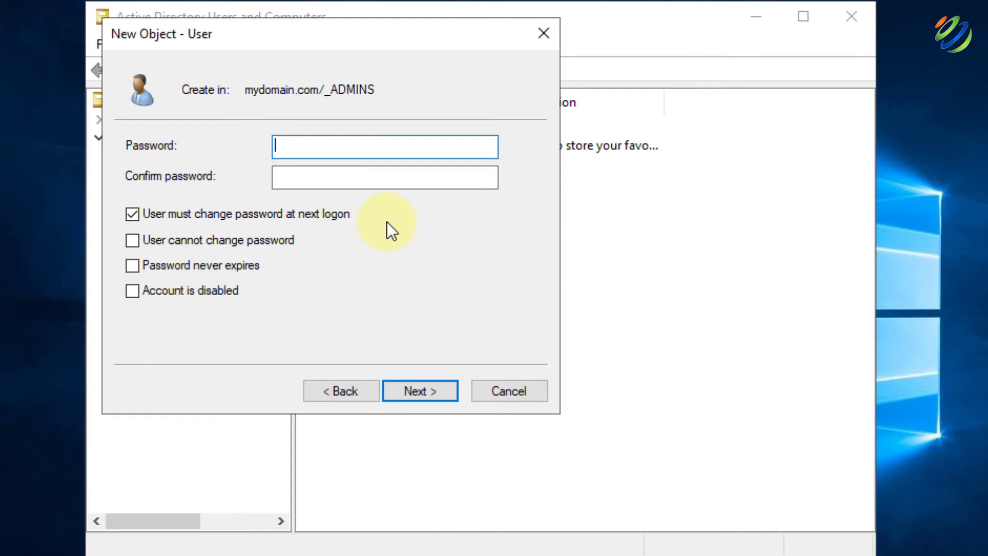
type("••••••••••••")
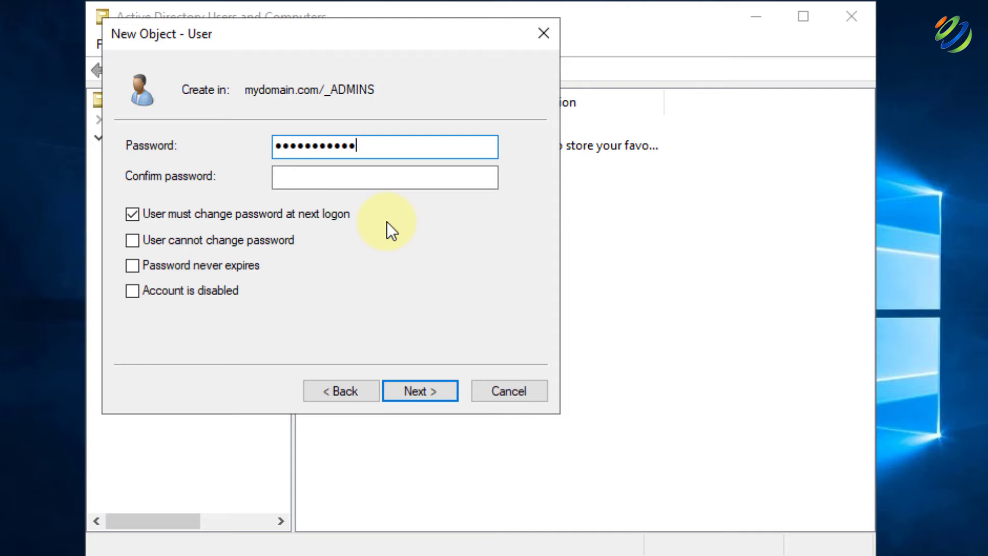
key("Tab")
type("••••••")
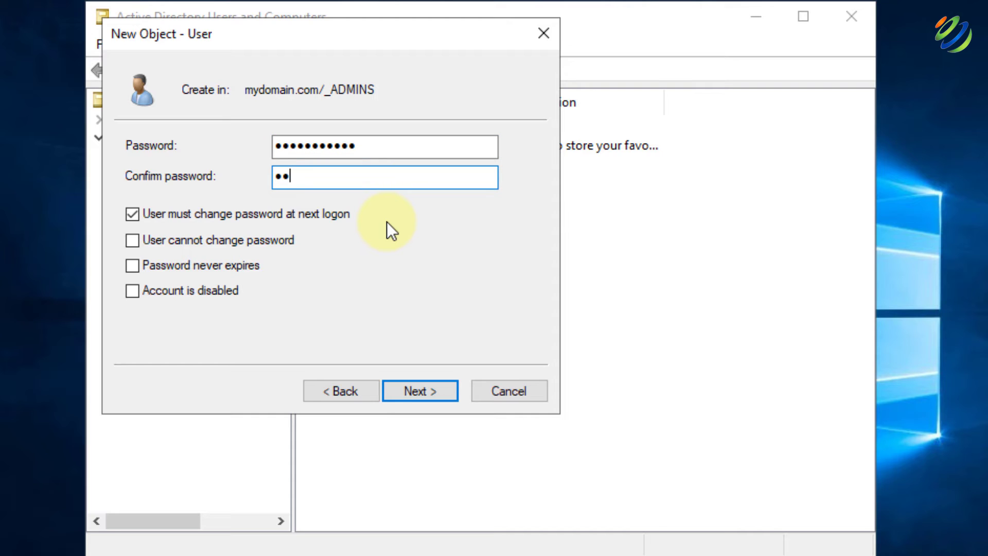
type("••••••")
left_click(134, 217)
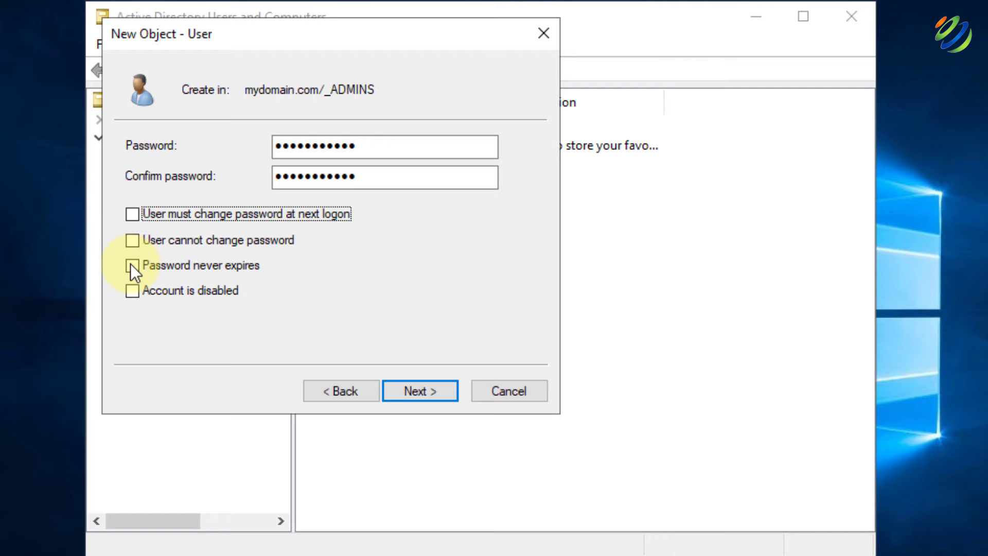
left_click(132, 266)
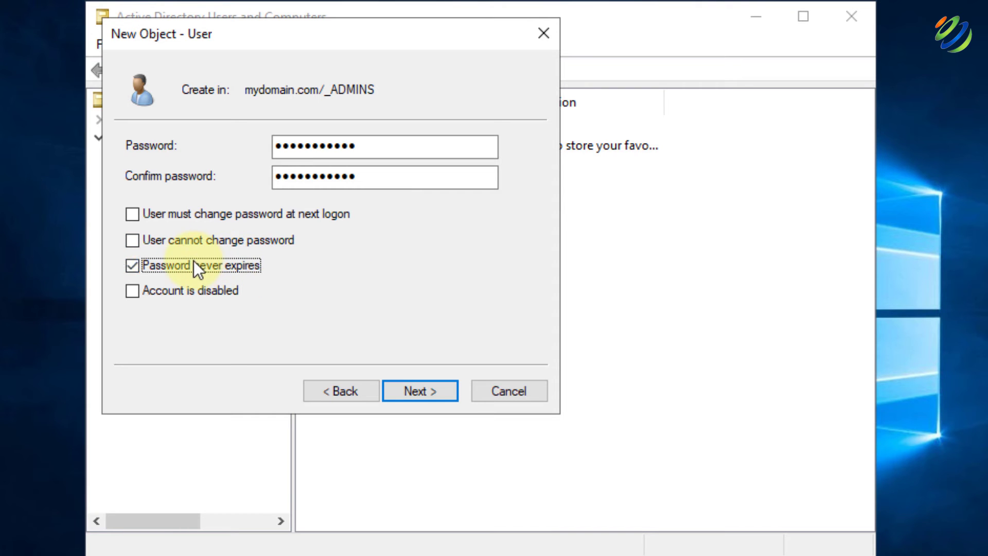
left_click(416, 388)
left_click(420, 391)
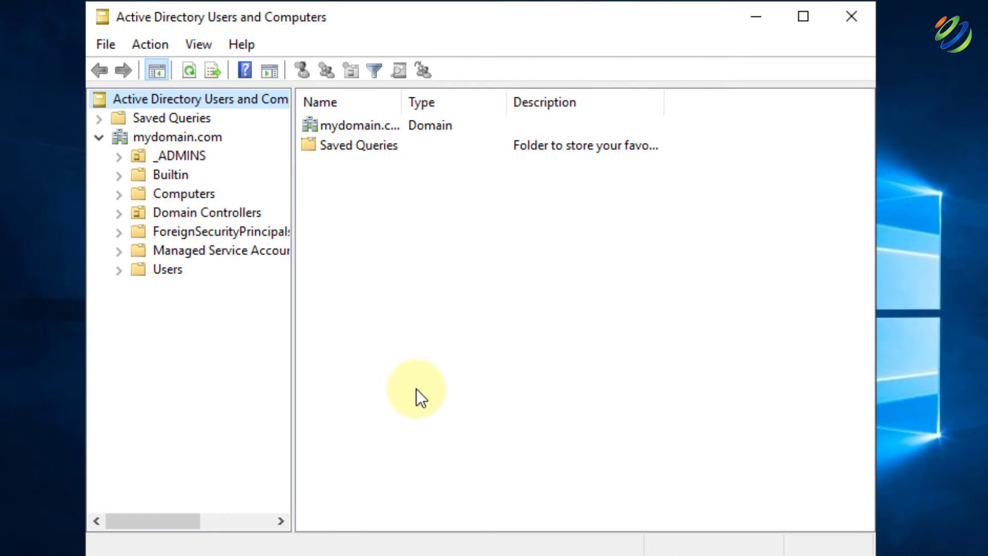
Add the new _ADMINS user to the Domain Admins group in its Member Of properties
left_click(172, 157)
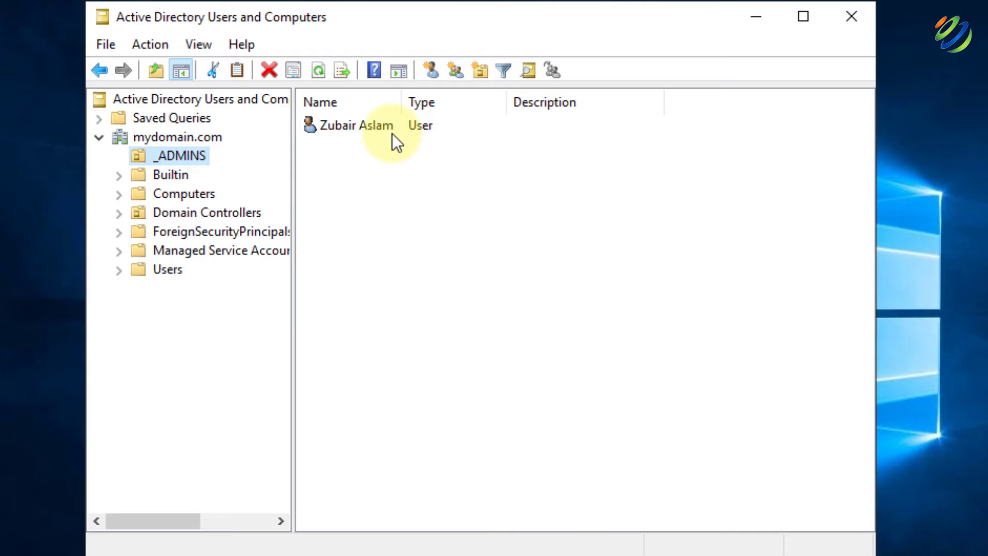
left_click(331, 125)
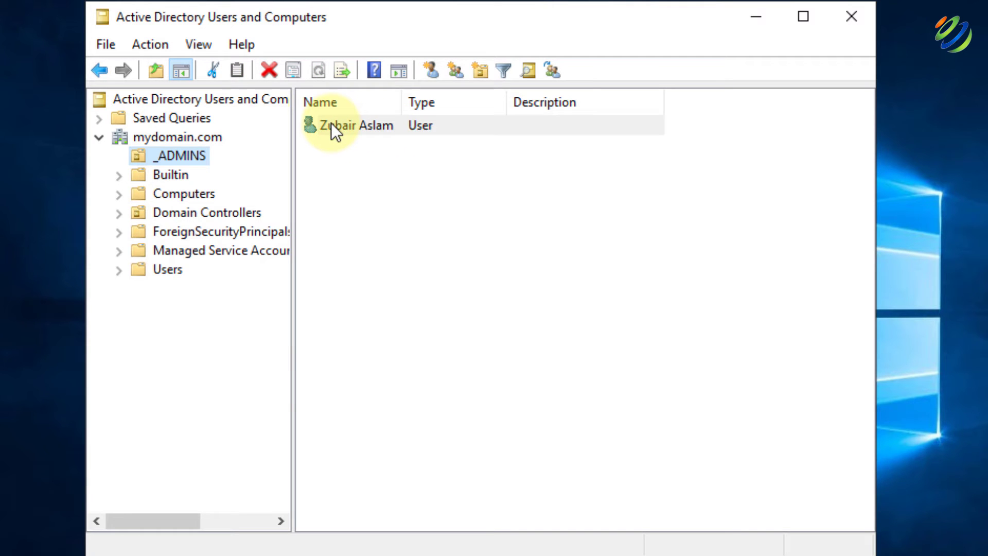
right_click(331, 125)
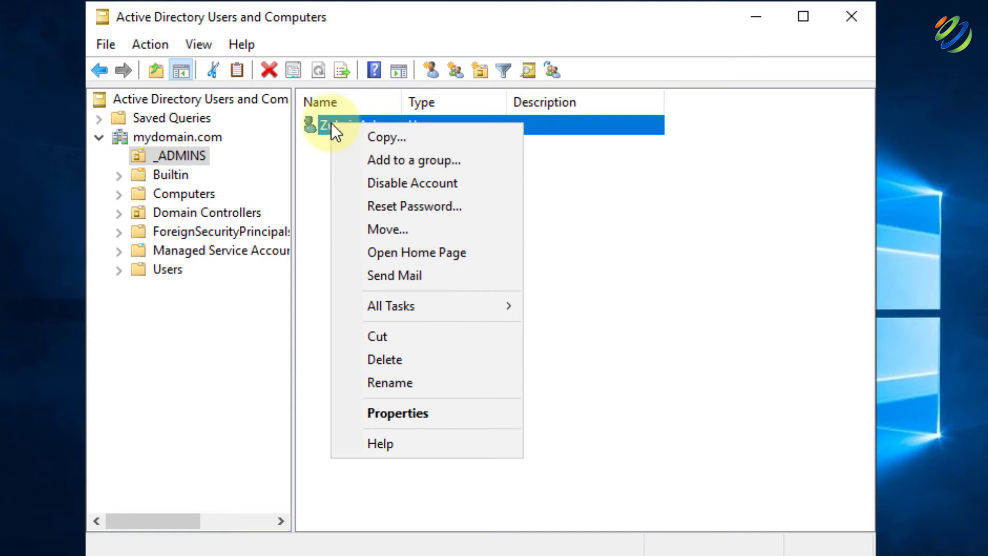
left_click(387, 413)
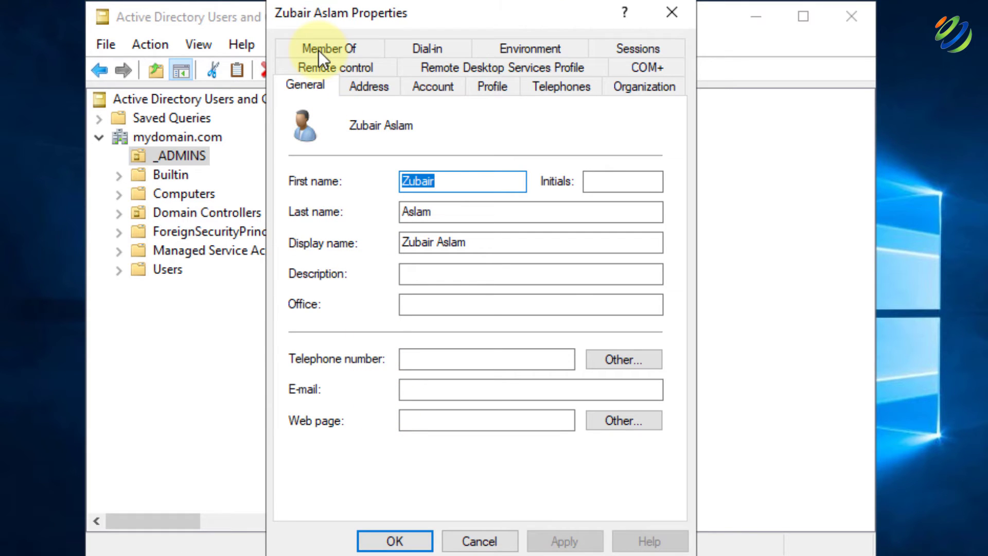
left_click(319, 51)
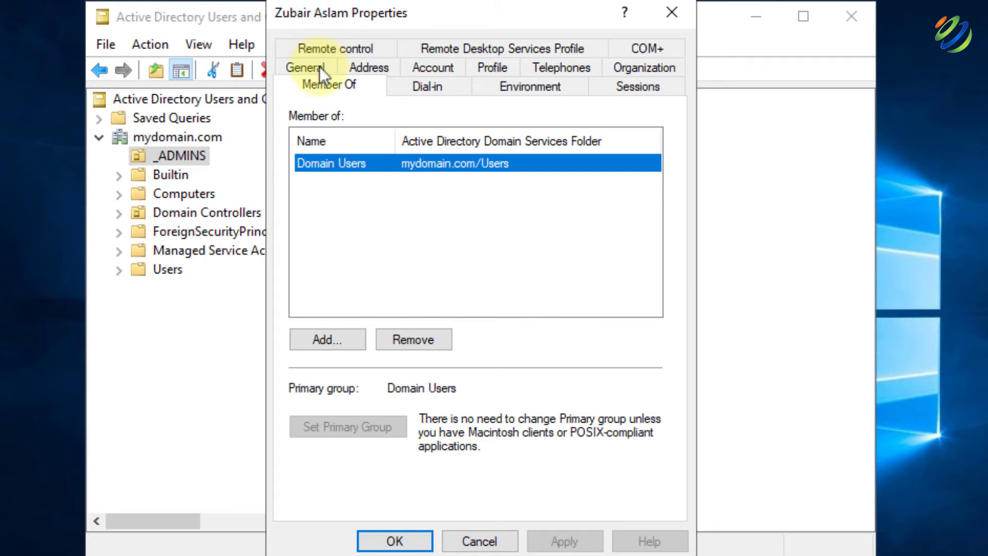
left_click(334, 341)
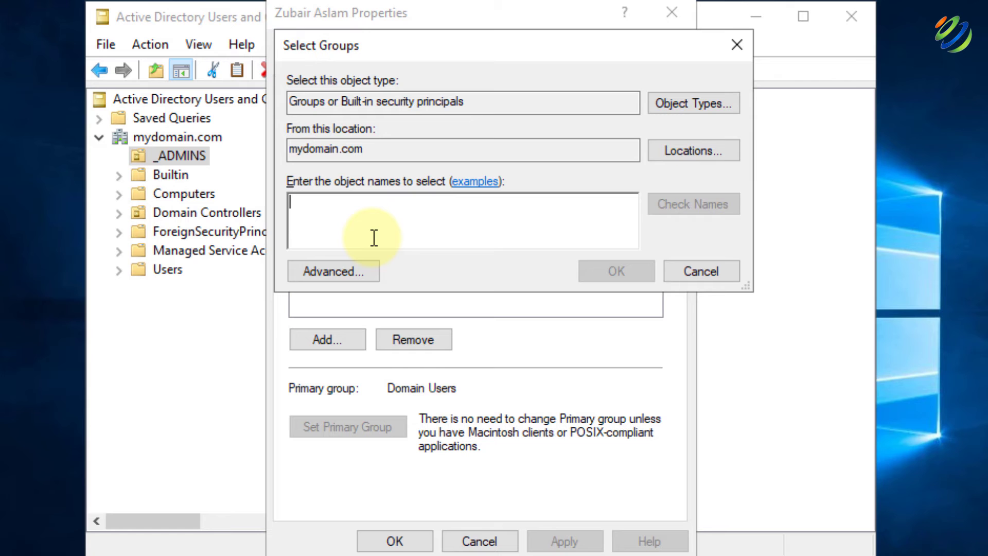
type("domain admin")
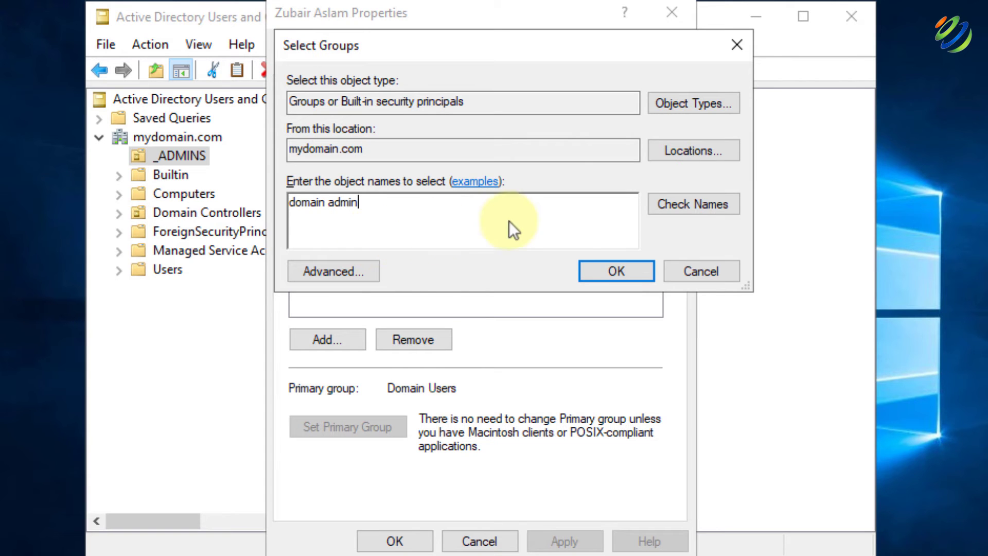
left_click(669, 204)
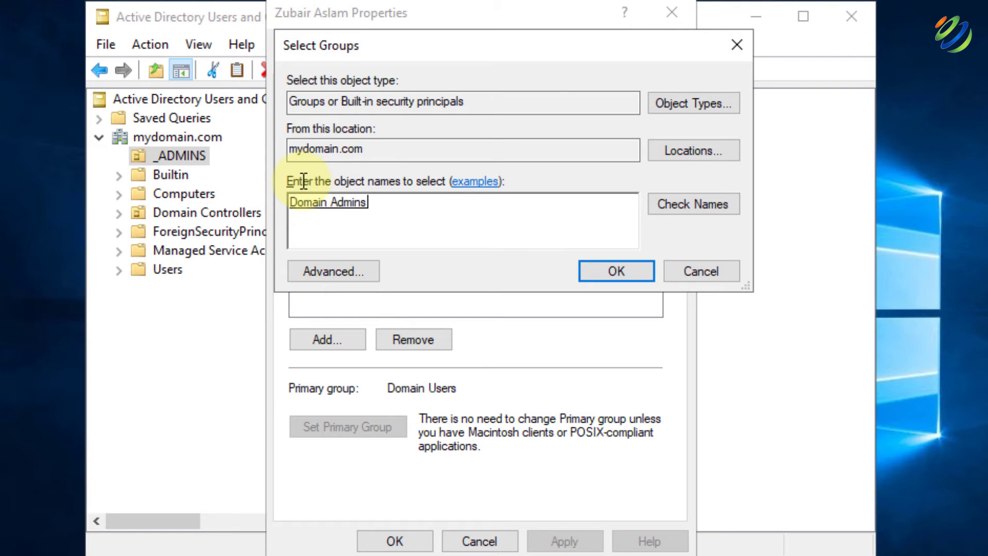
left_click(604, 276)
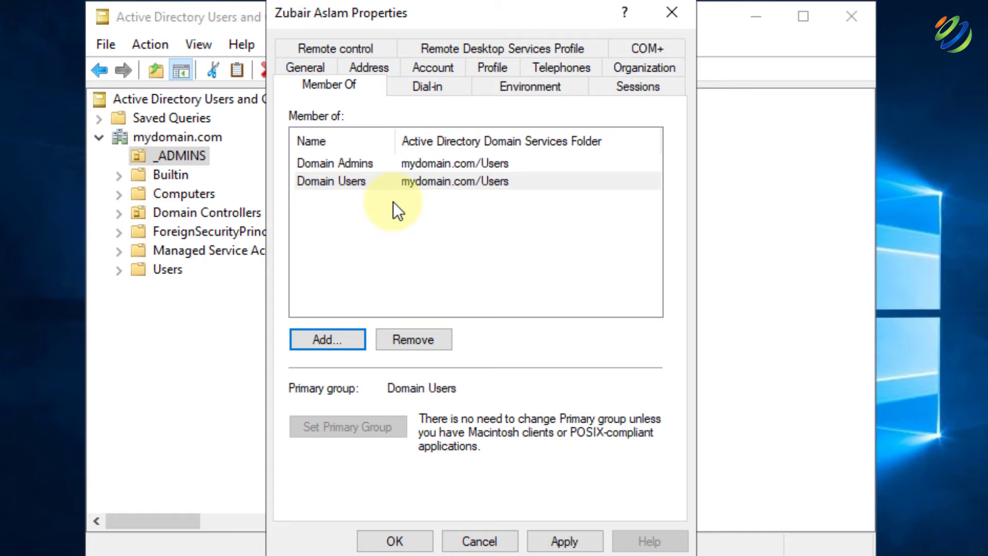
left_click(564, 541)
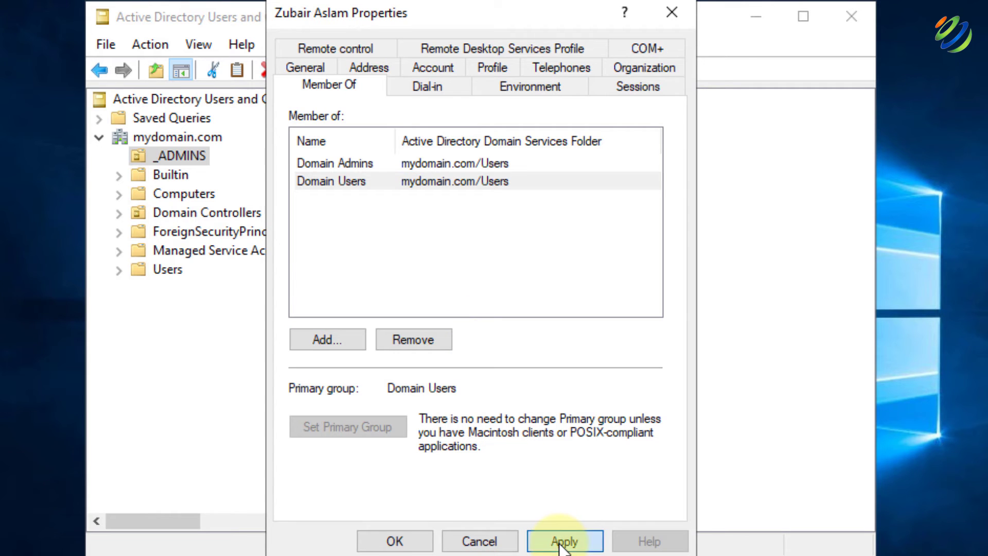
left_click(400, 541)
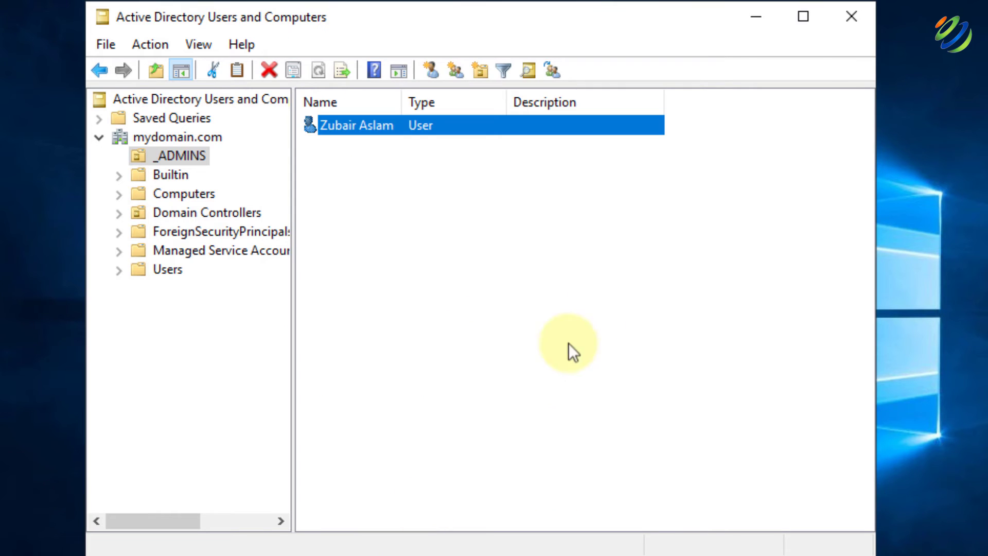
Close Active Directory Users and Computers and sign out of the current Windows session
left_click(852, 24)
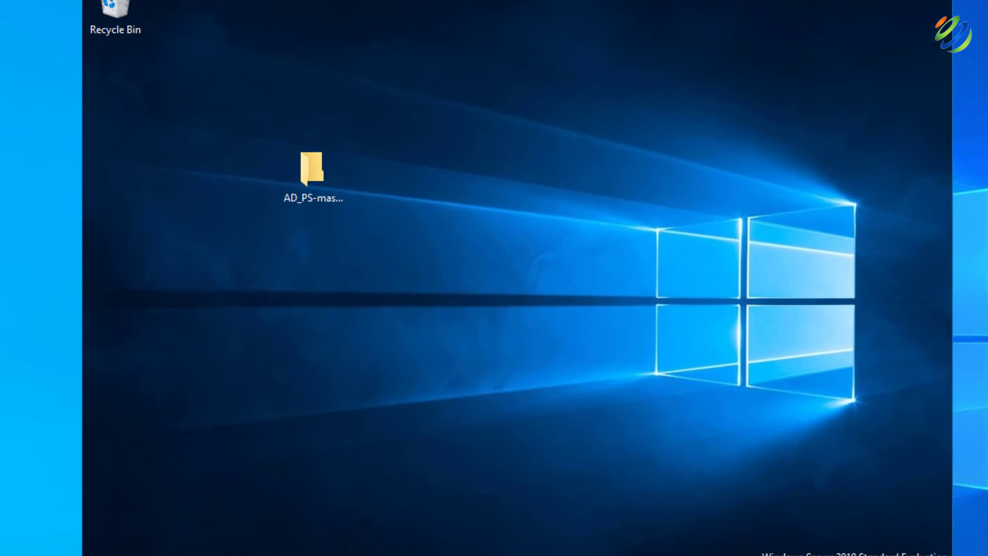
left_click(196, 523)
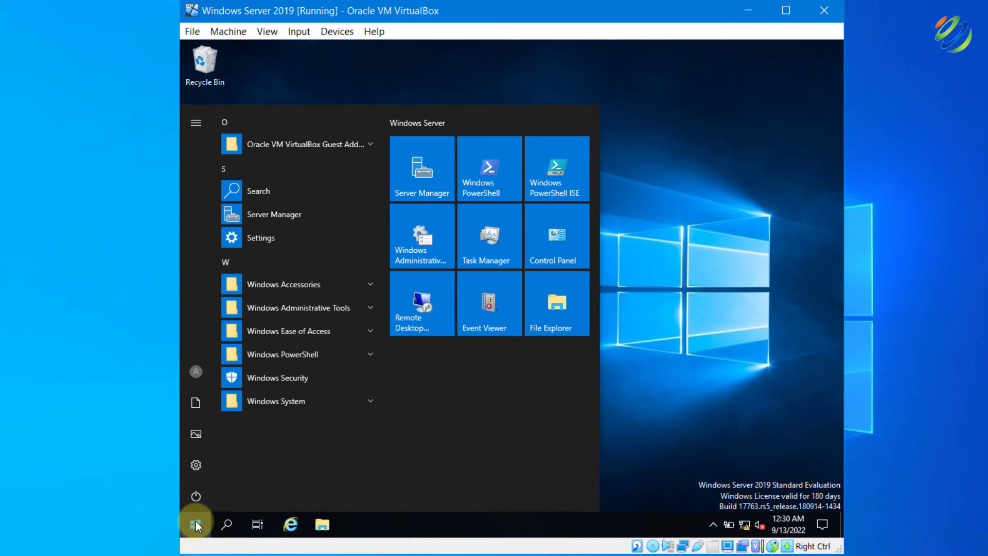
left_click(199, 368)
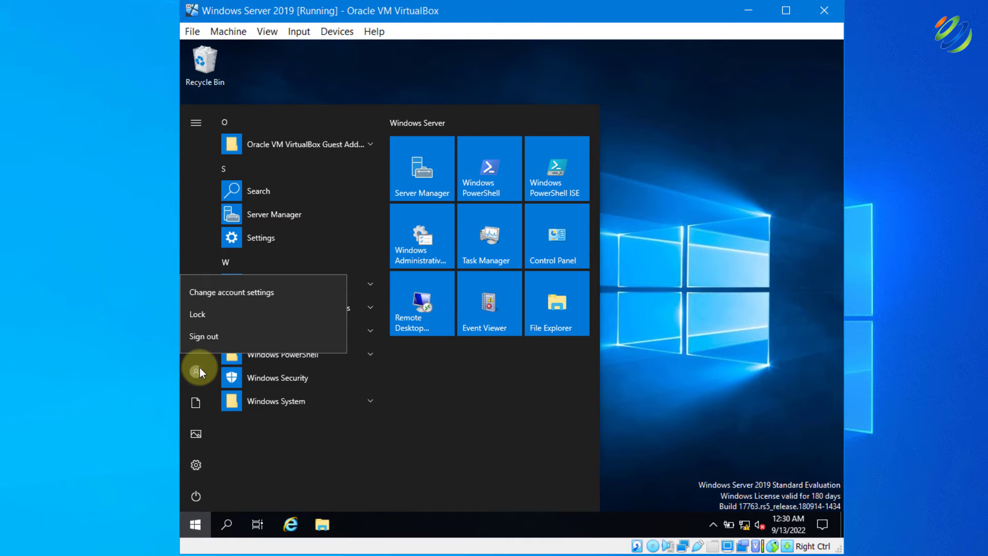
left_click(218, 336)
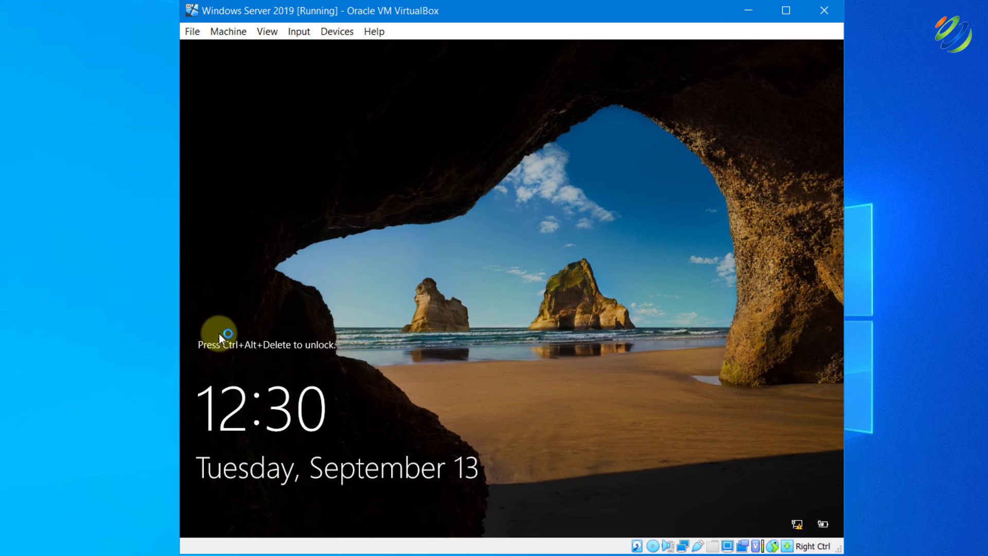
Send Ctrl-Alt-Del to the VM and sign in as another domain user with its password
left_click(298, 32)
mouse_move(330, 50)
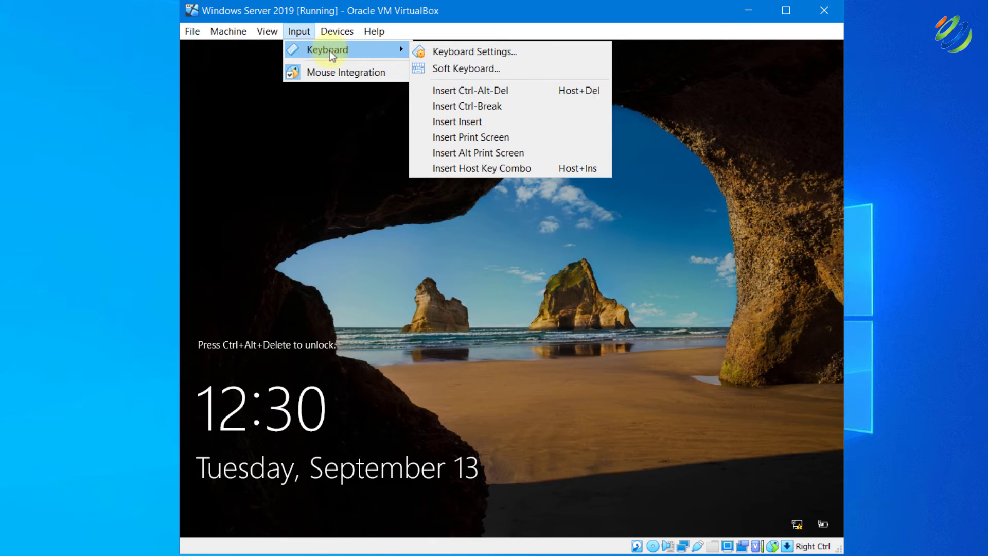
left_click(452, 92)
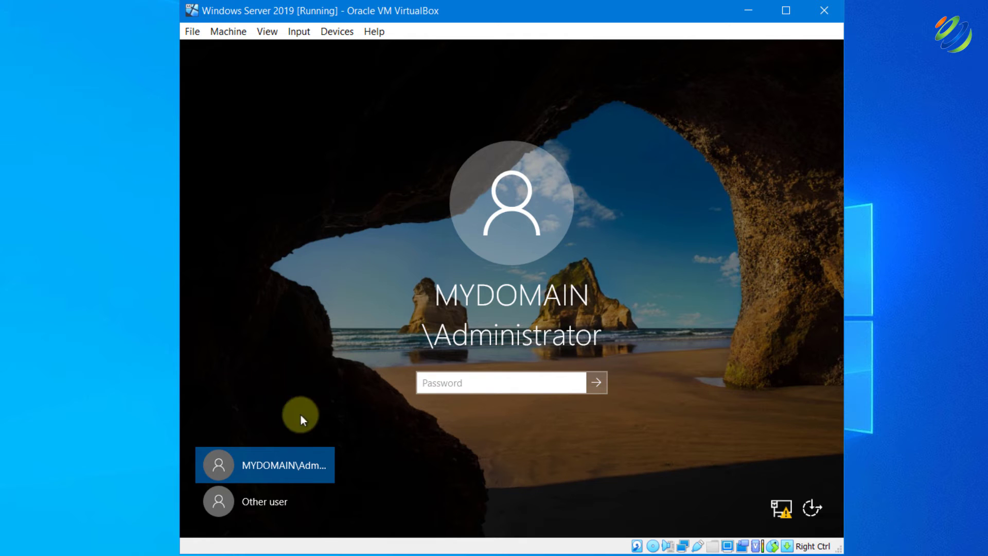
left_click(260, 504)
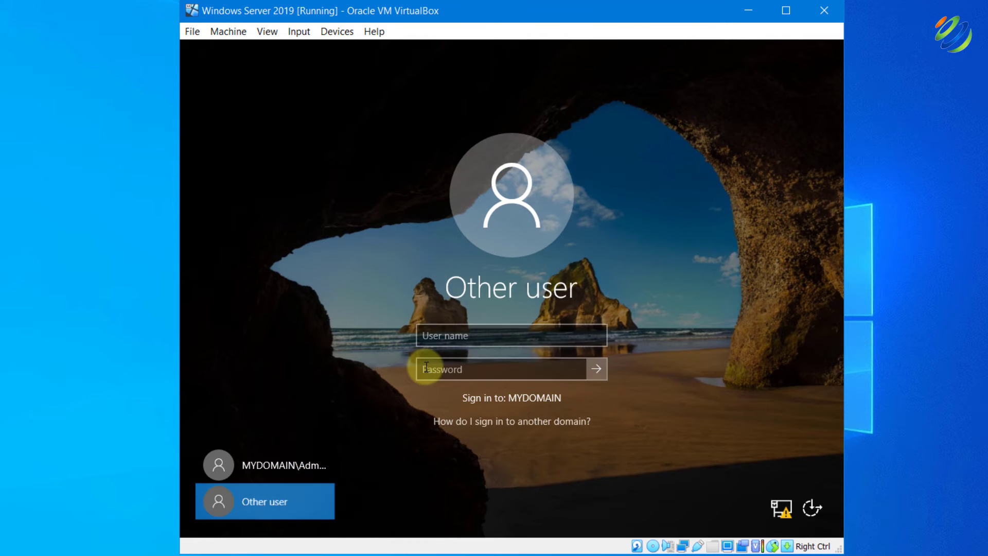
type("z-aslam")
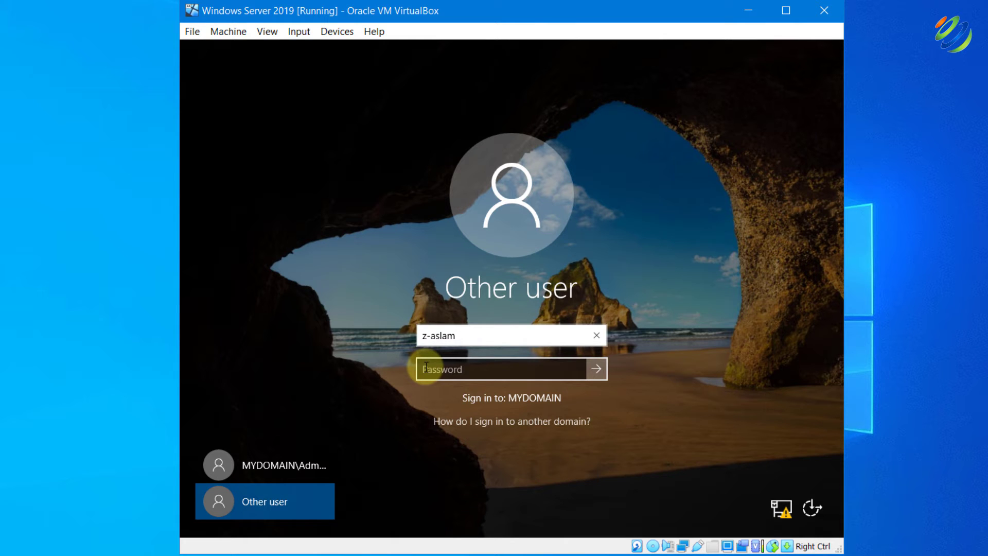
left_click(427, 367)
type("P@ssw0rd")
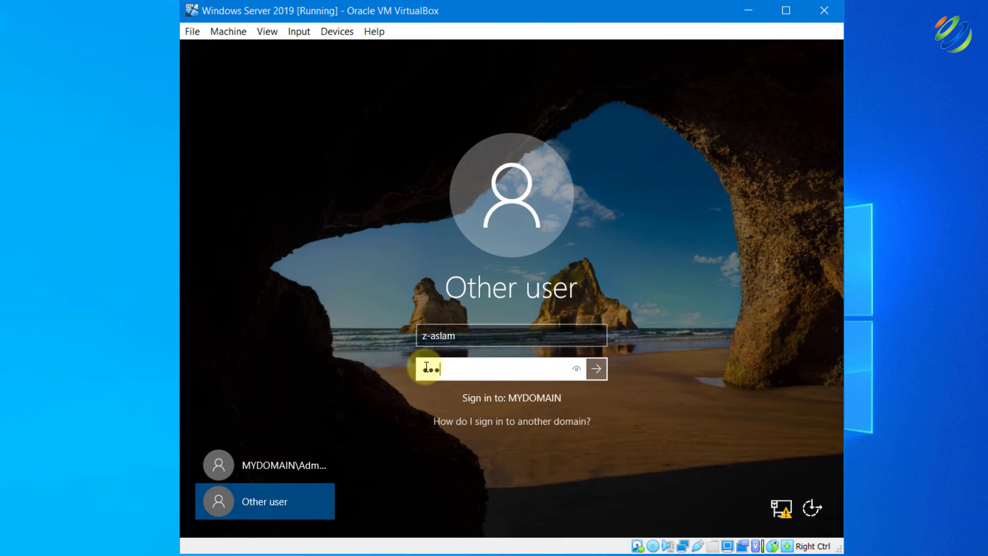
type("12")
key("Return")
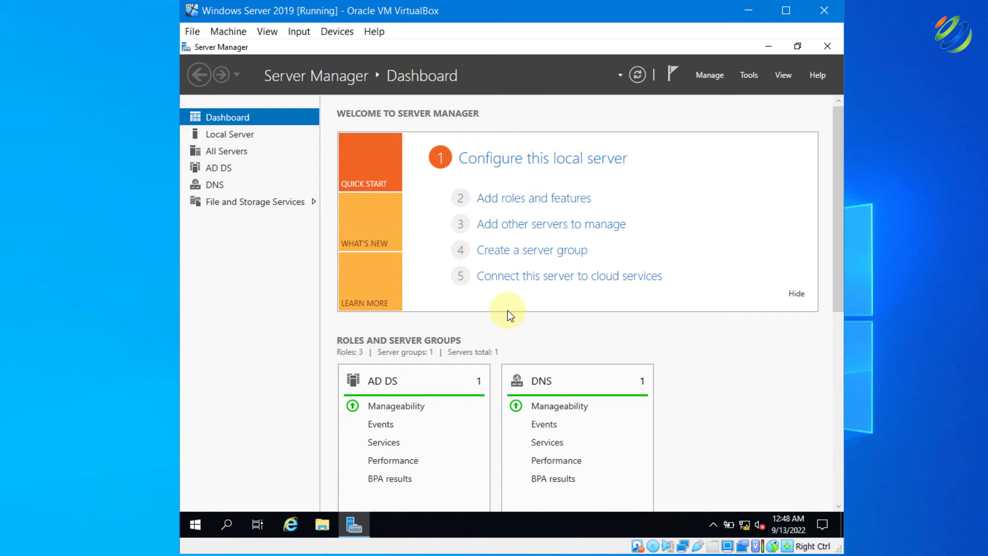
Start the Add Roles and Features wizard on the local server and select the Remote Access role
left_click(523, 204)
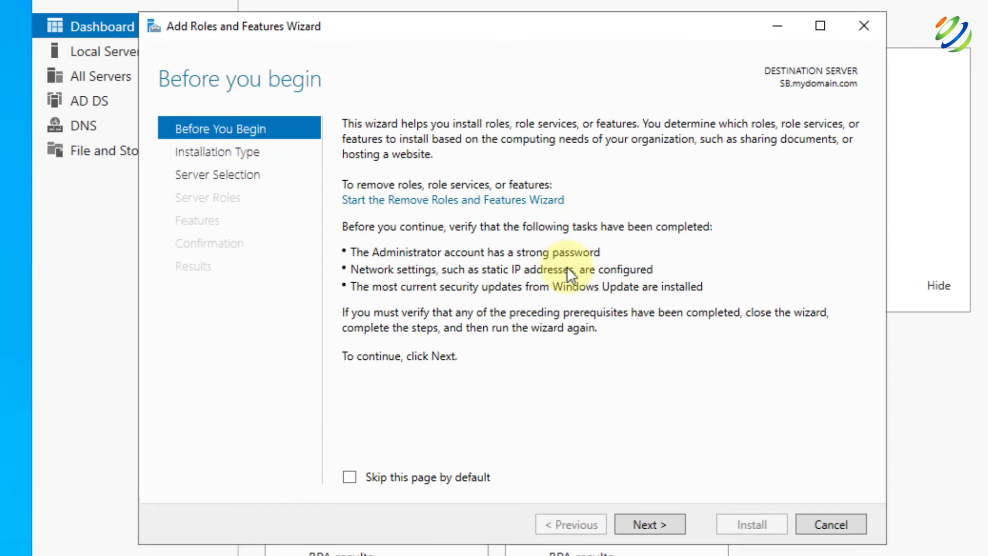
left_click(601, 468)
left_click(644, 532)
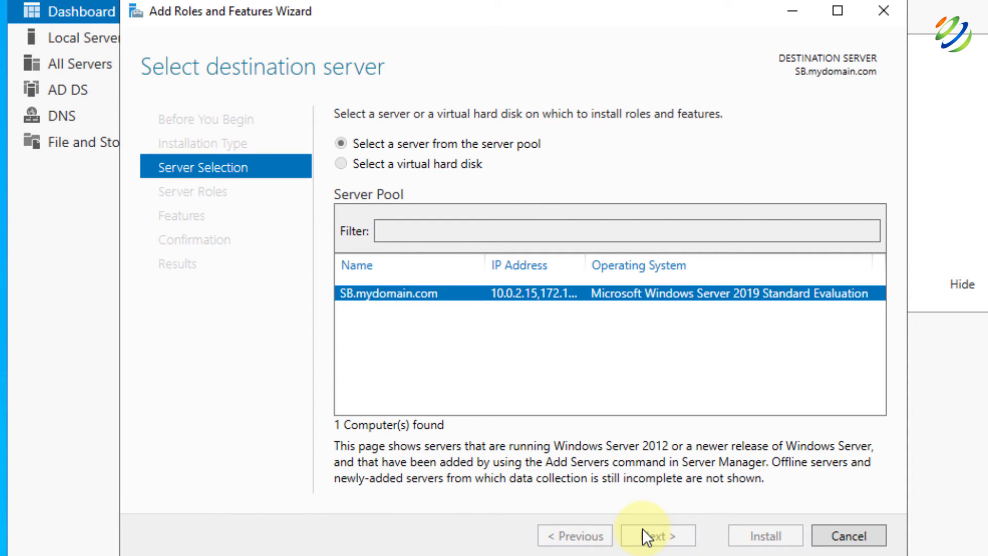
left_click(643, 521)
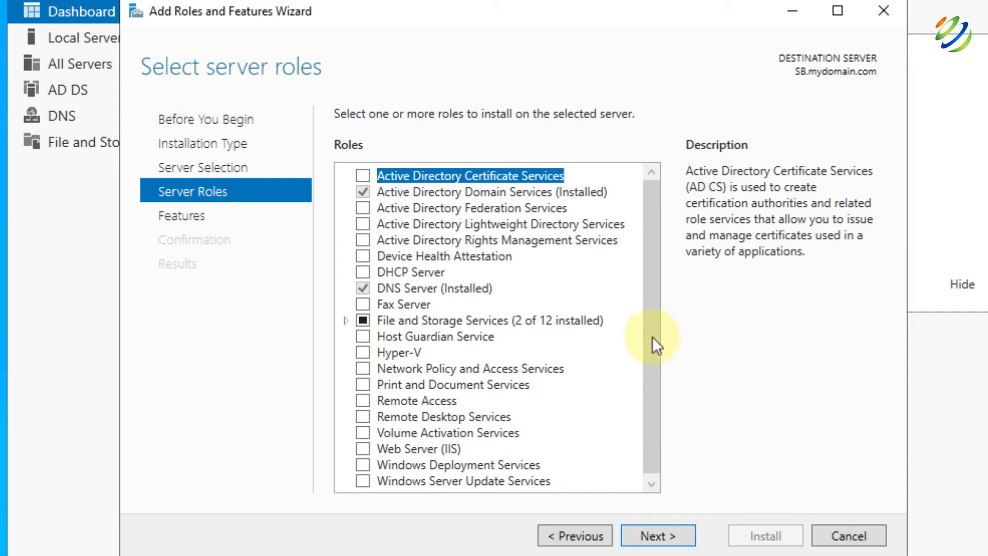
scroll(654, 288, "down", 1)
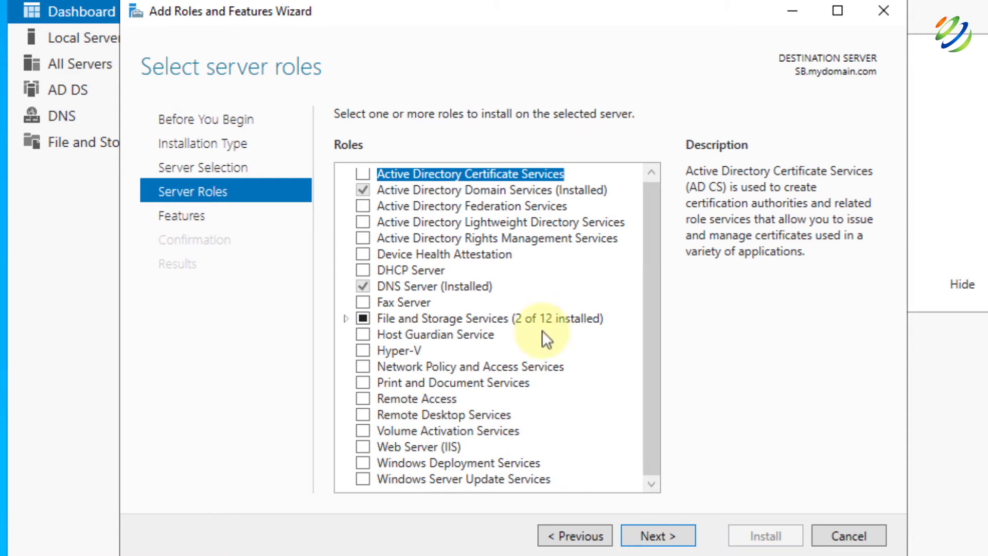
left_click(366, 400)
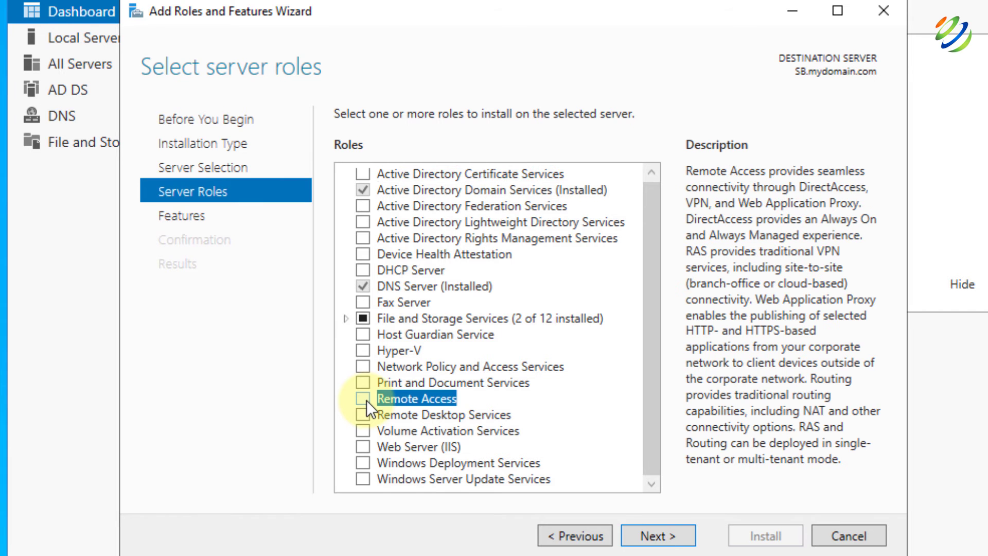
left_click(660, 538)
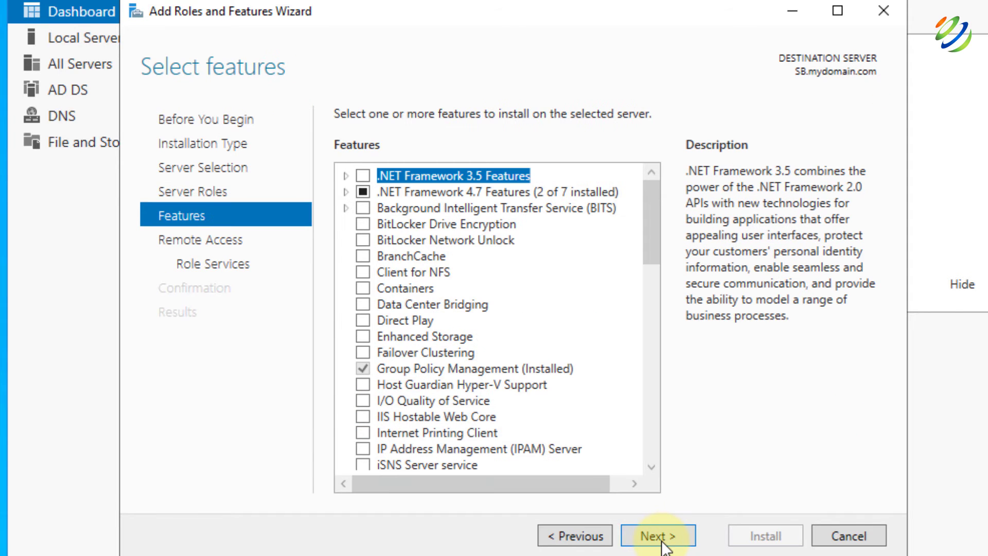
left_click(660, 538)
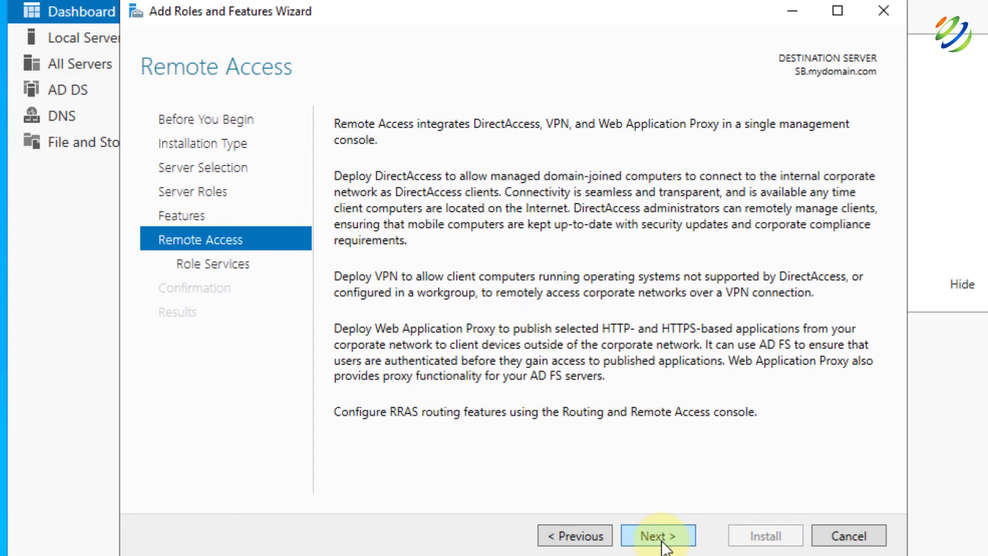
Add the Routing role service with its required features, keep default IIS services, and install
left_click(662, 539)
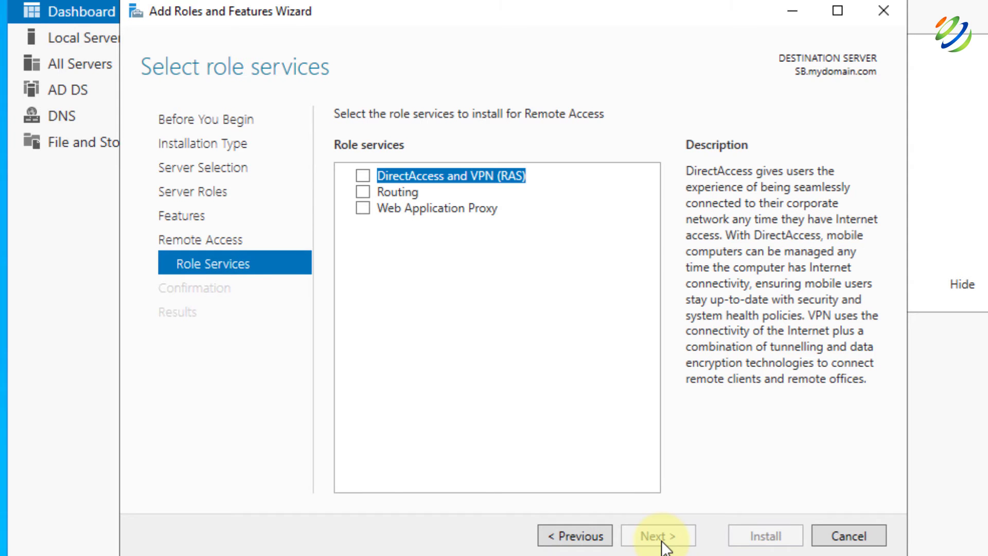
left_click(363, 192)
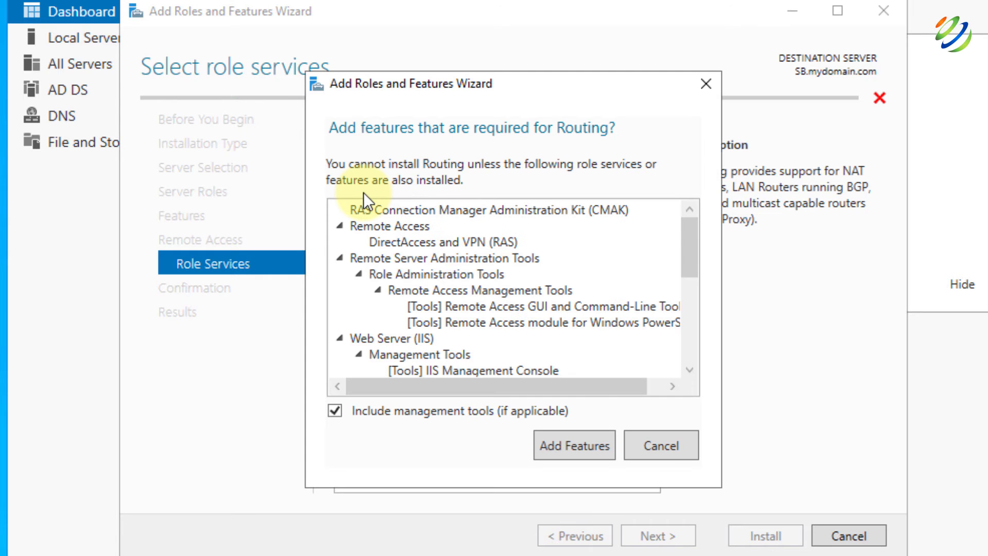
left_click(587, 446)
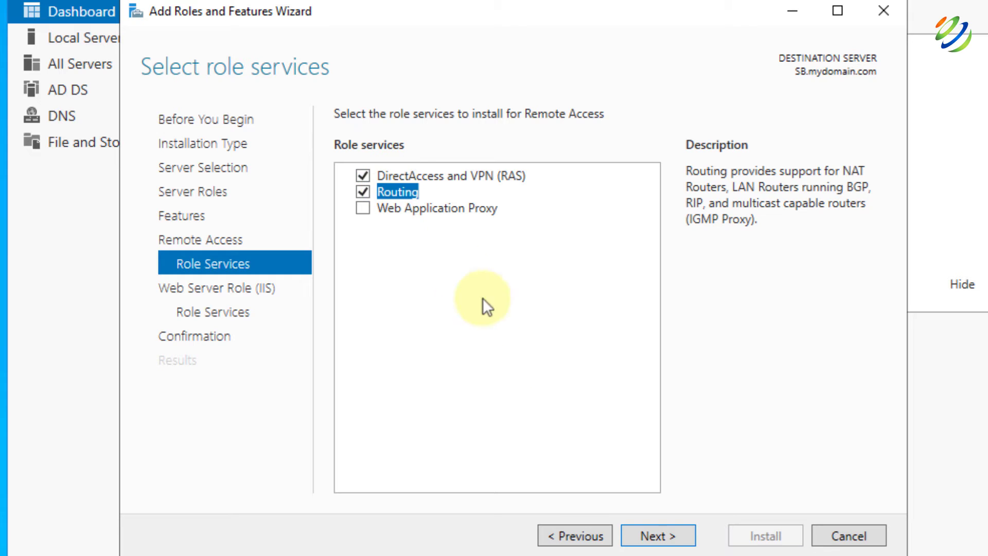
left_click(653, 536)
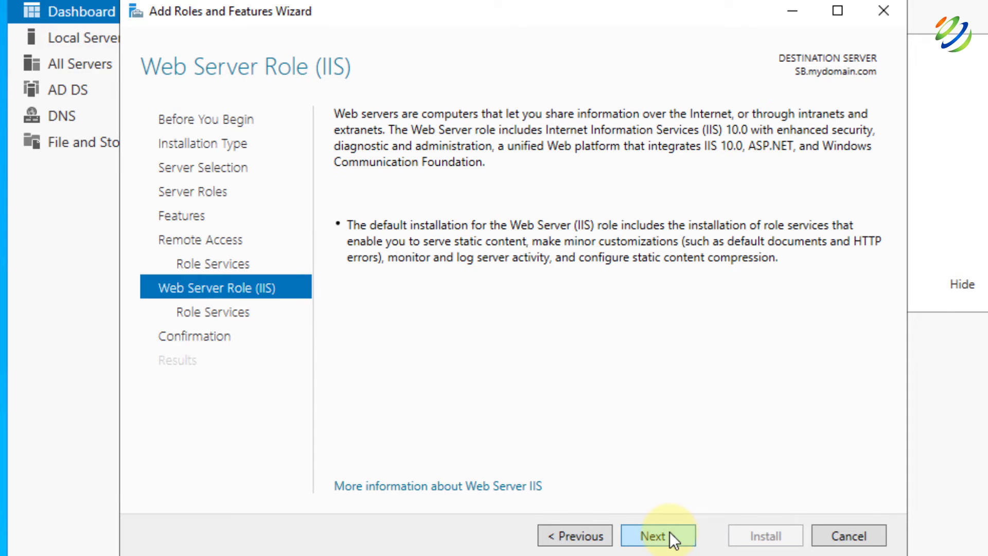
left_click(670, 534)
left_click(669, 533)
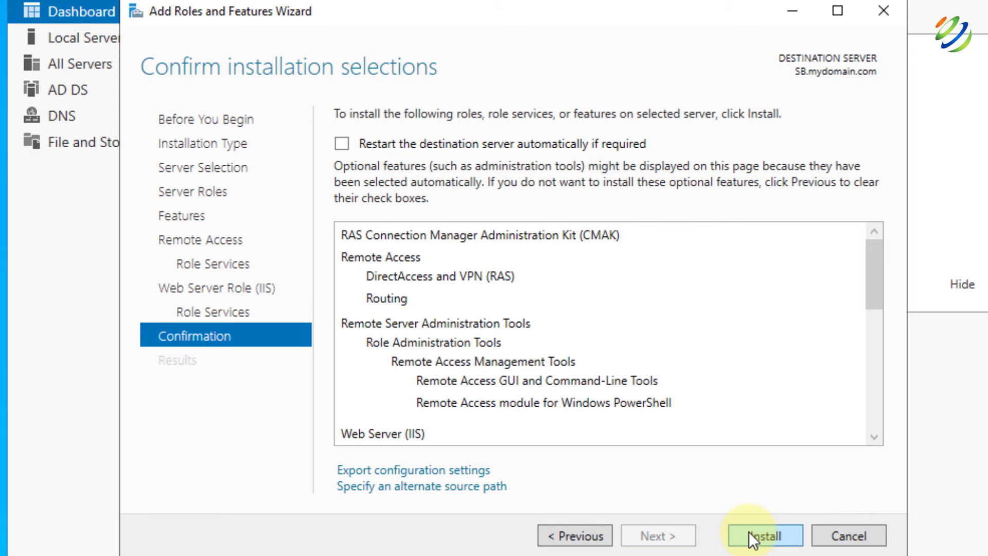
left_click(749, 532)
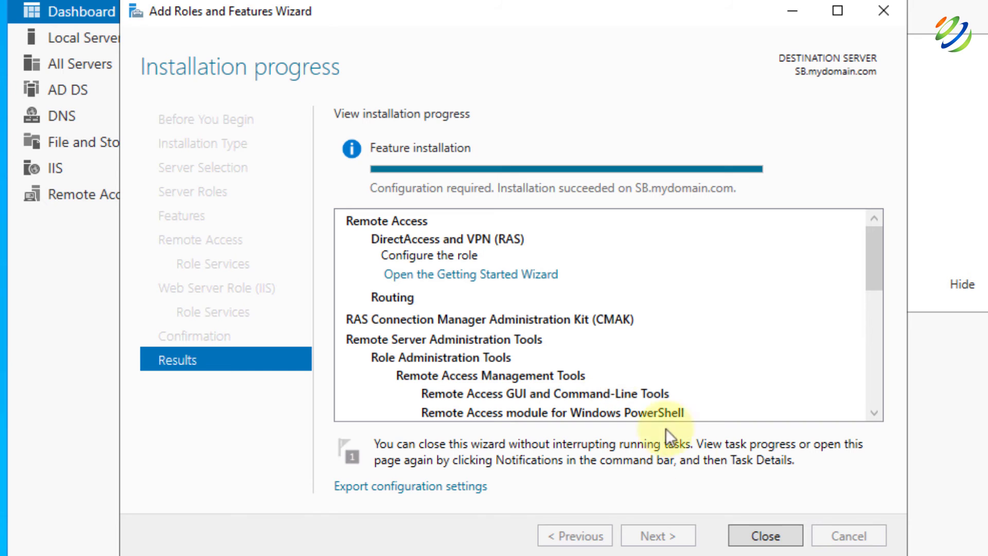
left_click(763, 530)
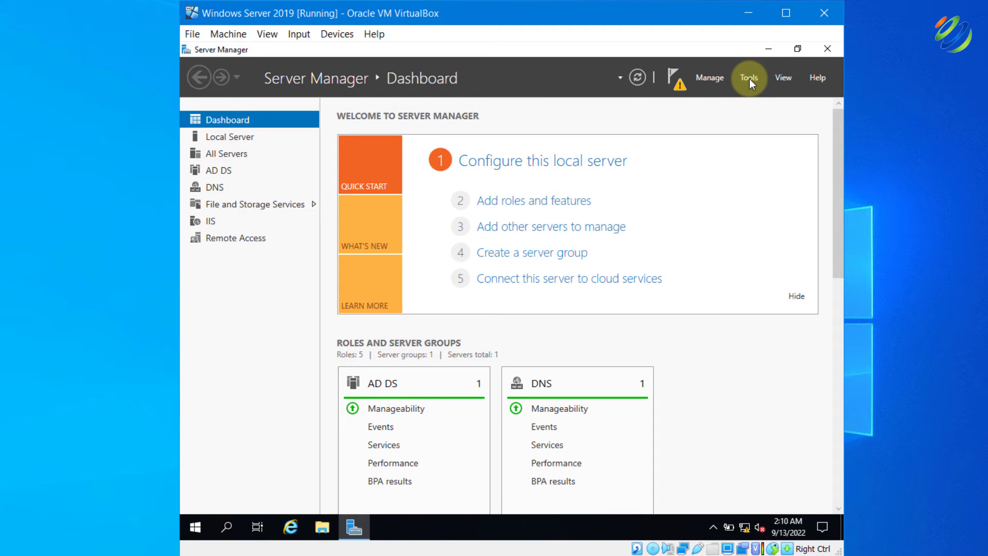
Launch Routing and Remote Access from Tools and start Configure and Enable for SB (local)
left_click(749, 79)
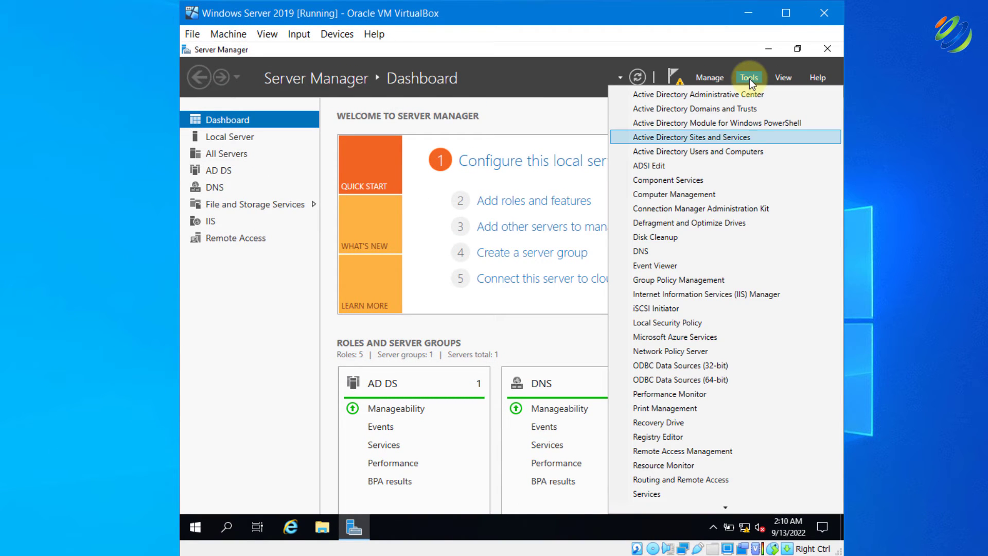
left_click(688, 483)
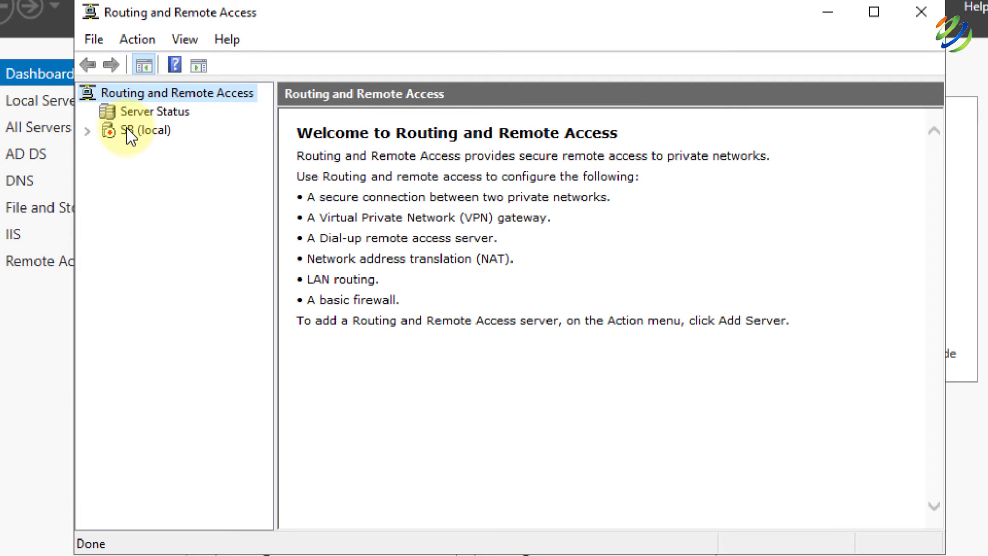
right_click(126, 129)
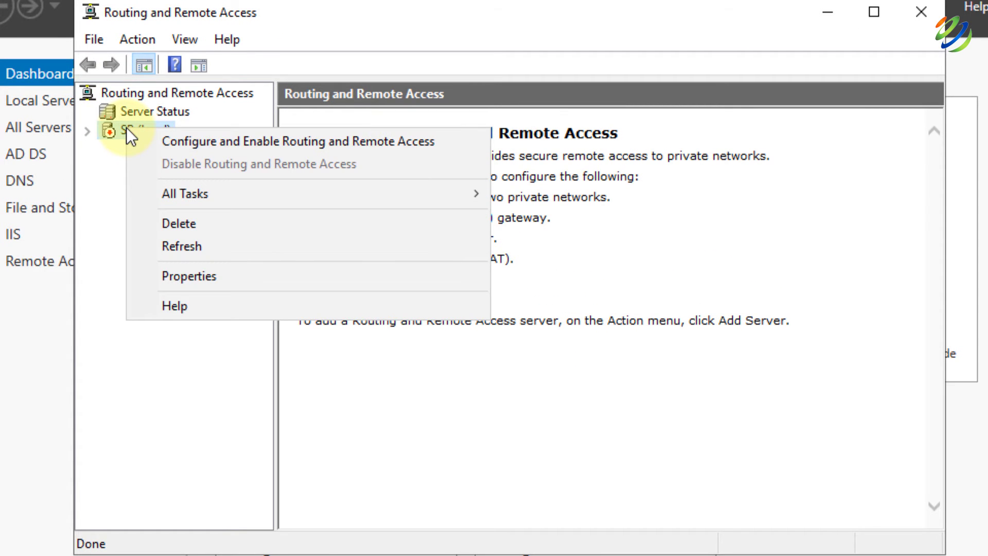
left_click(348, 147)
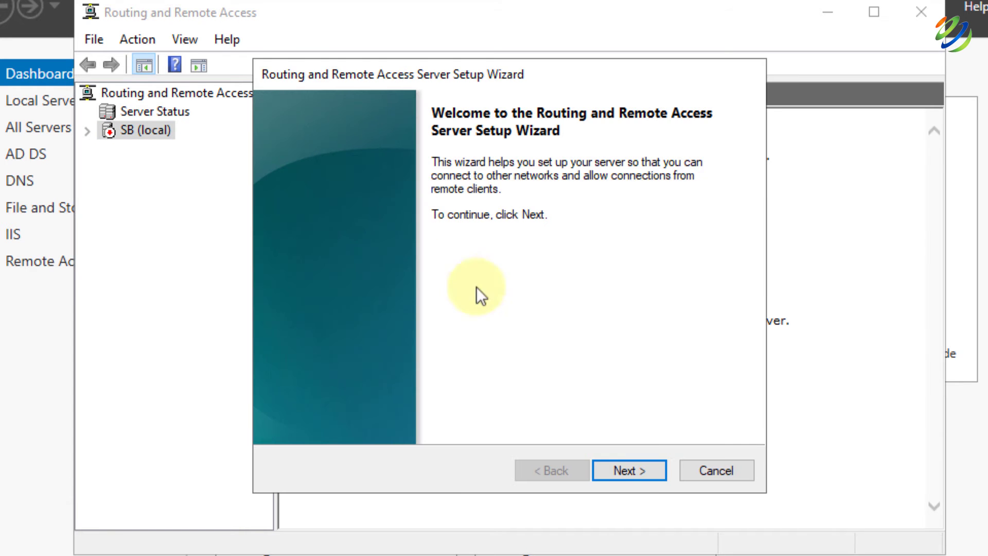
Choose NAT in the setup wizard with the Internet interface as the public connection
left_click(640, 469)
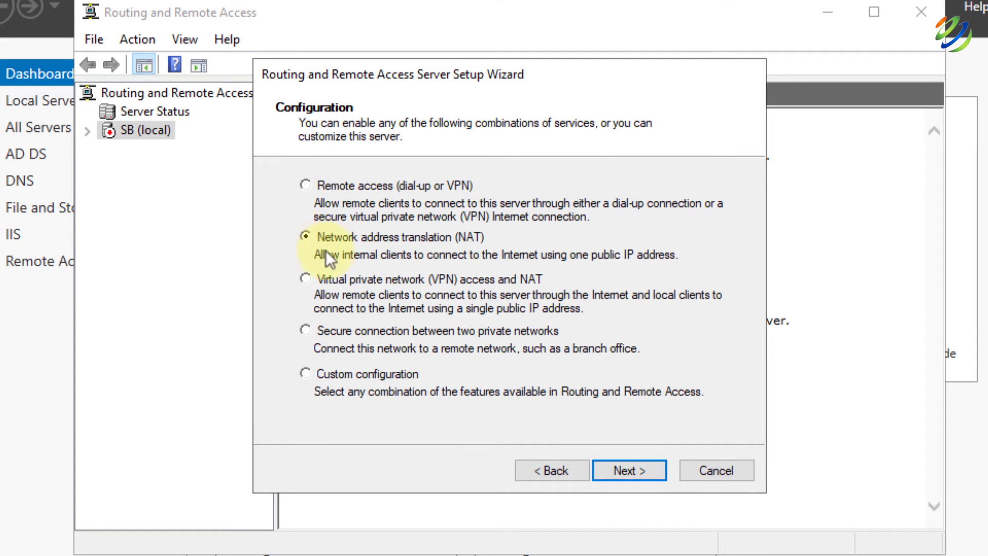
left_click(634, 466)
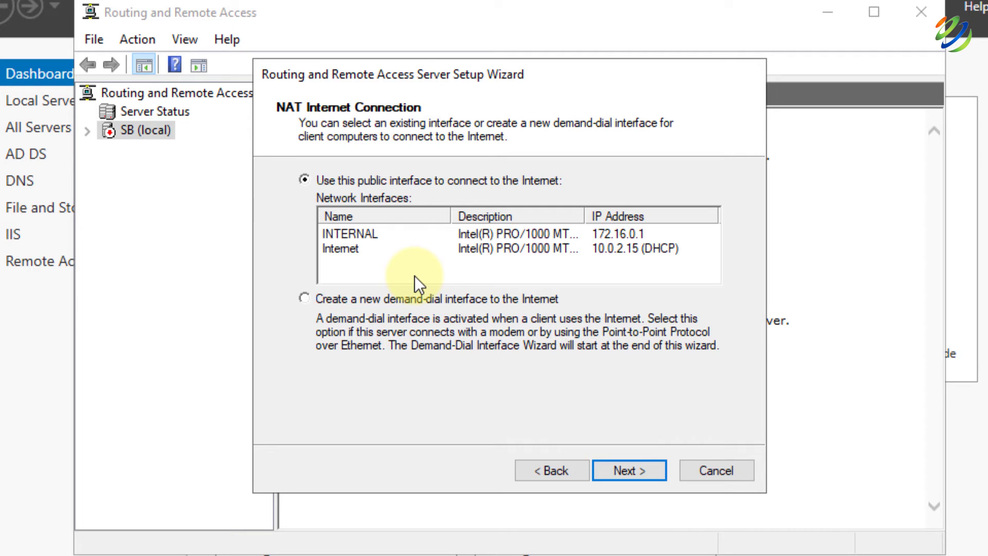
left_click(622, 247)
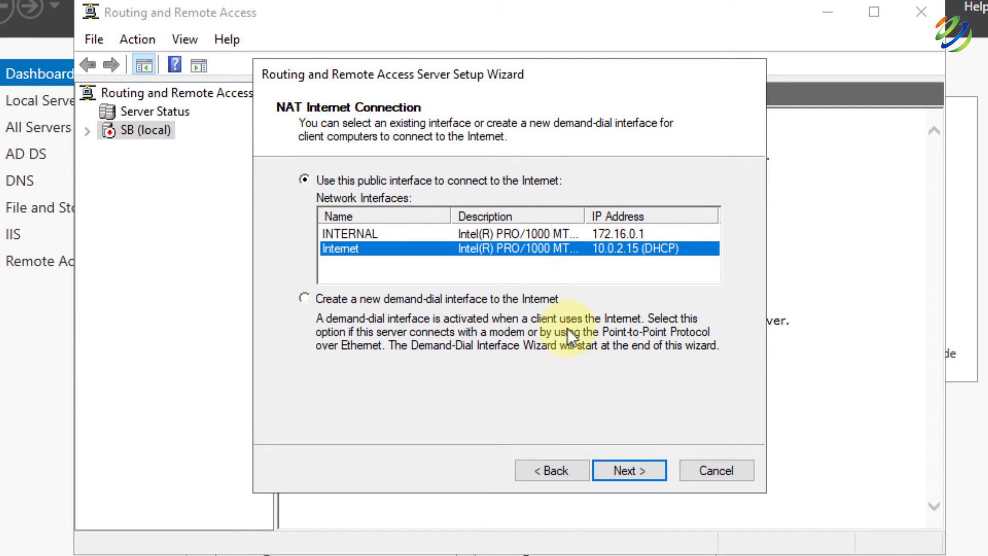
left_click(629, 470)
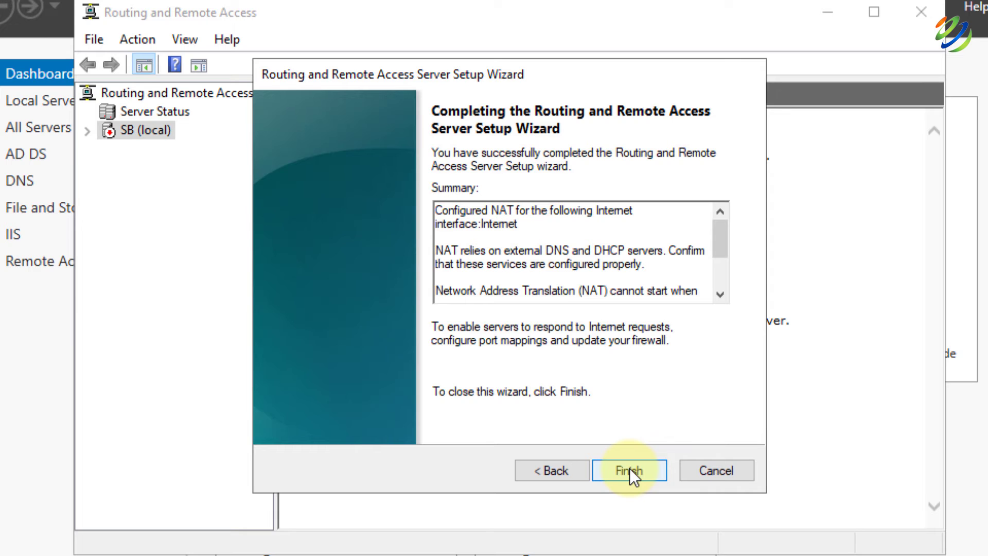
Finish the setup, dismiss the firewall warning, start the service, and close the console
left_click(629, 469)
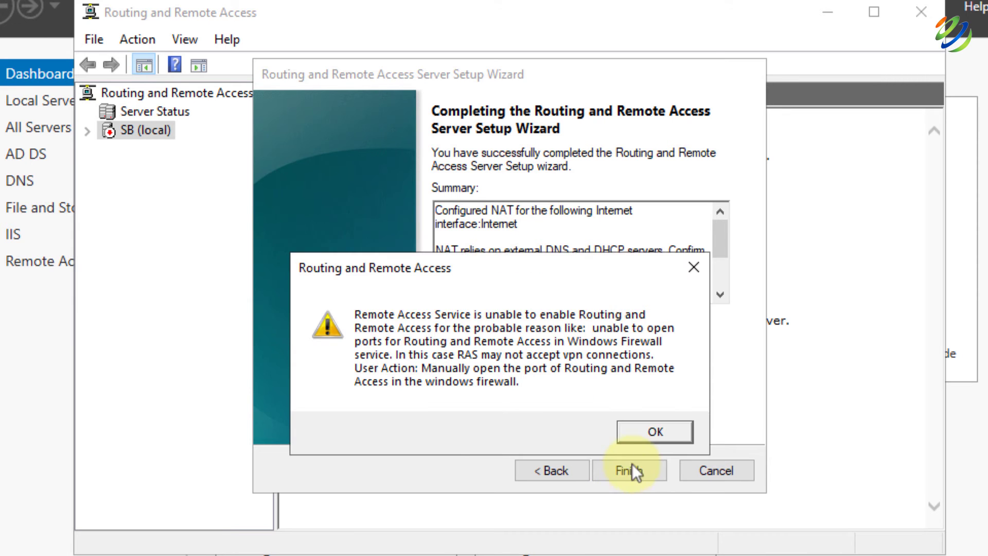
left_click(655, 432)
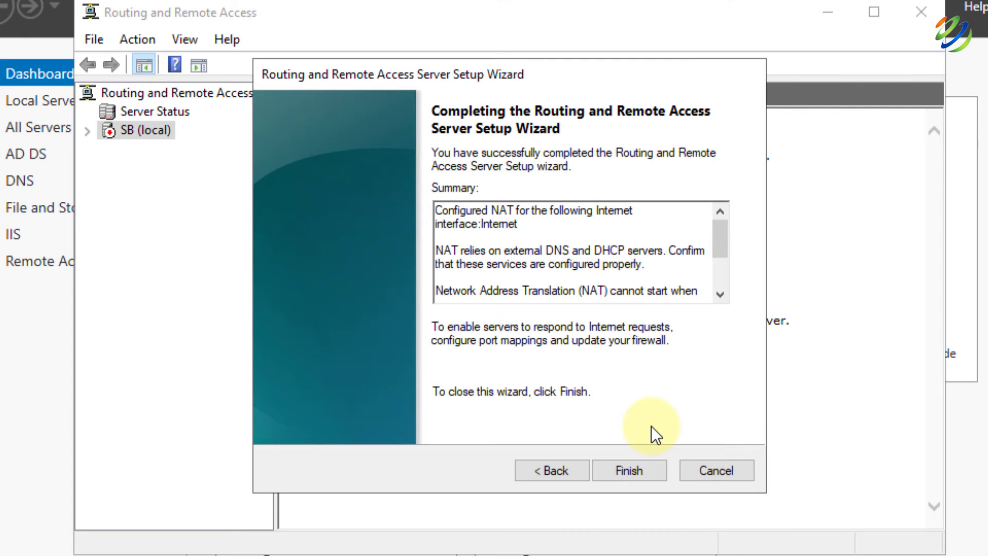
left_click(625, 468)
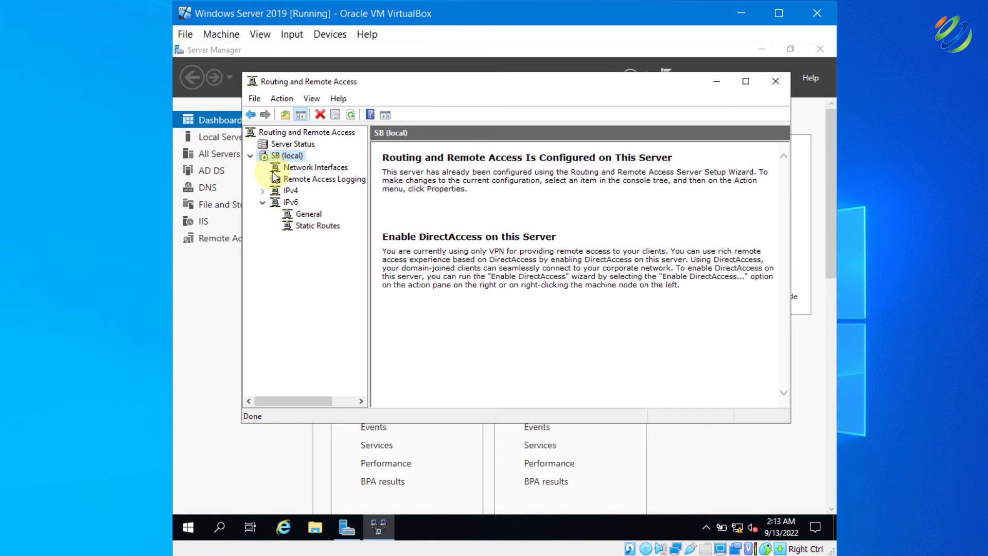
left_click(776, 82)
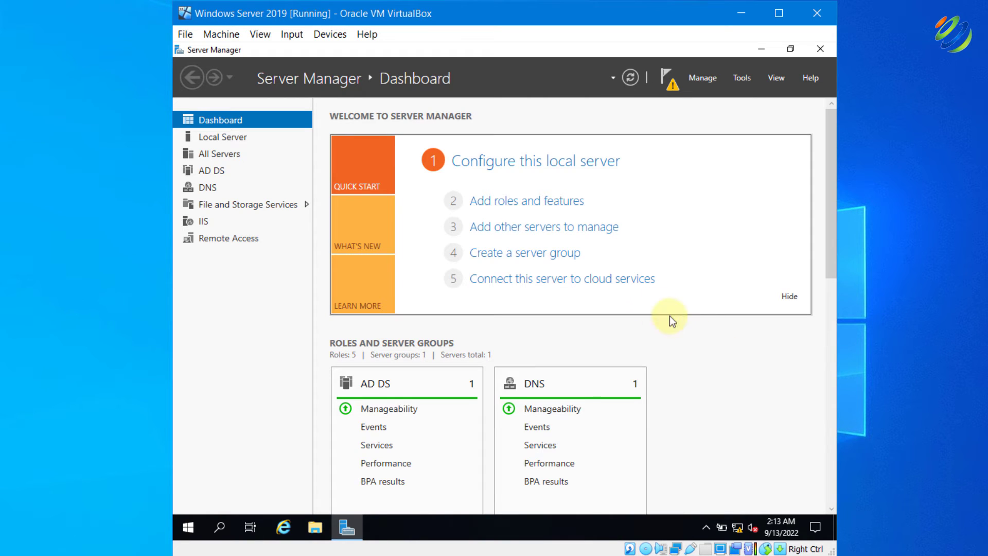
Install the DHCP Server role and its management tools on this server via Add Roles and Features
left_click(515, 206)
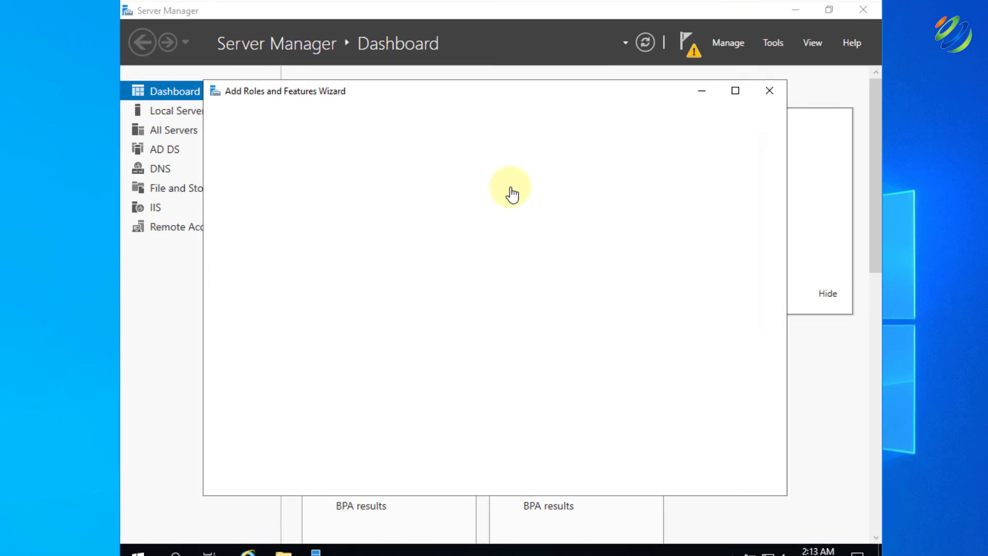
left_click(590, 460)
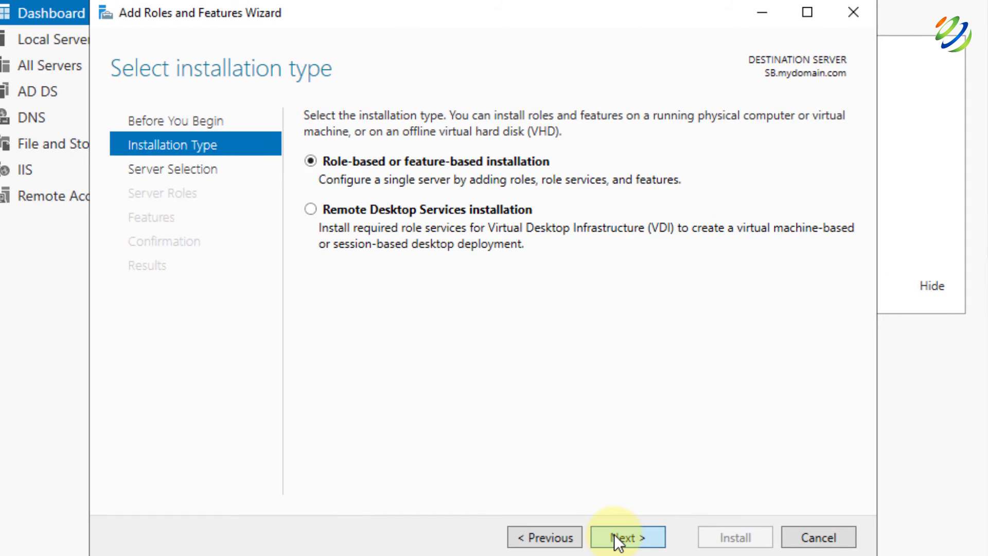
left_click(618, 539)
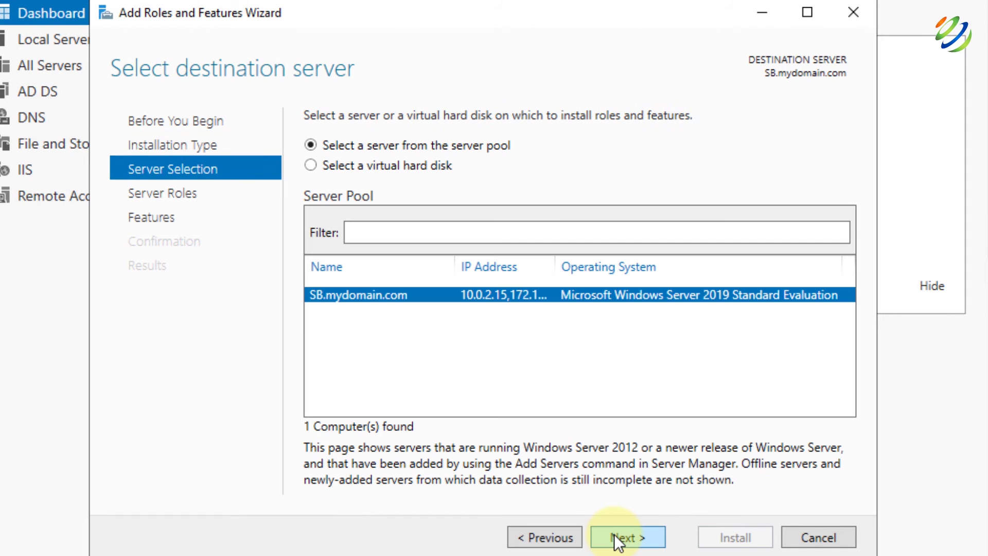
left_click(628, 535)
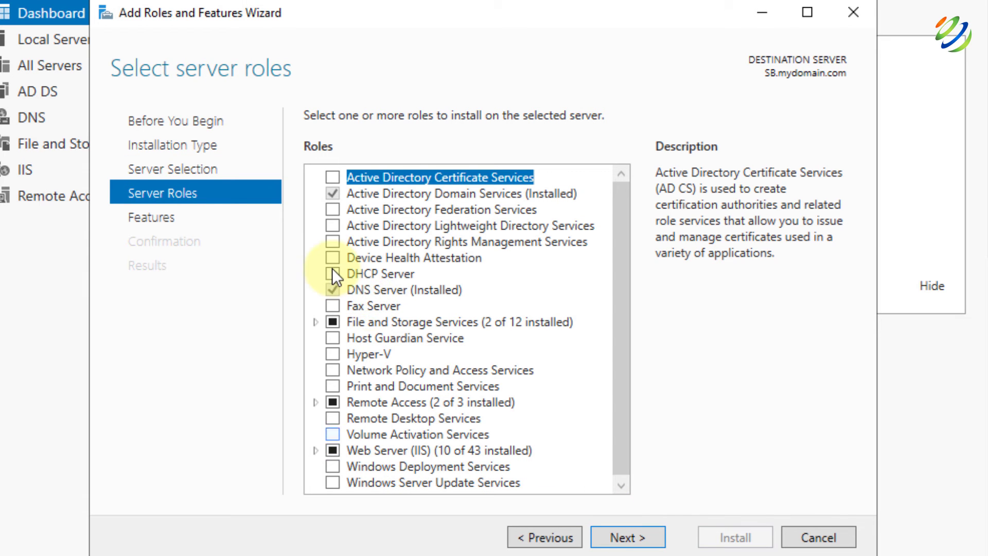
left_click(333, 274)
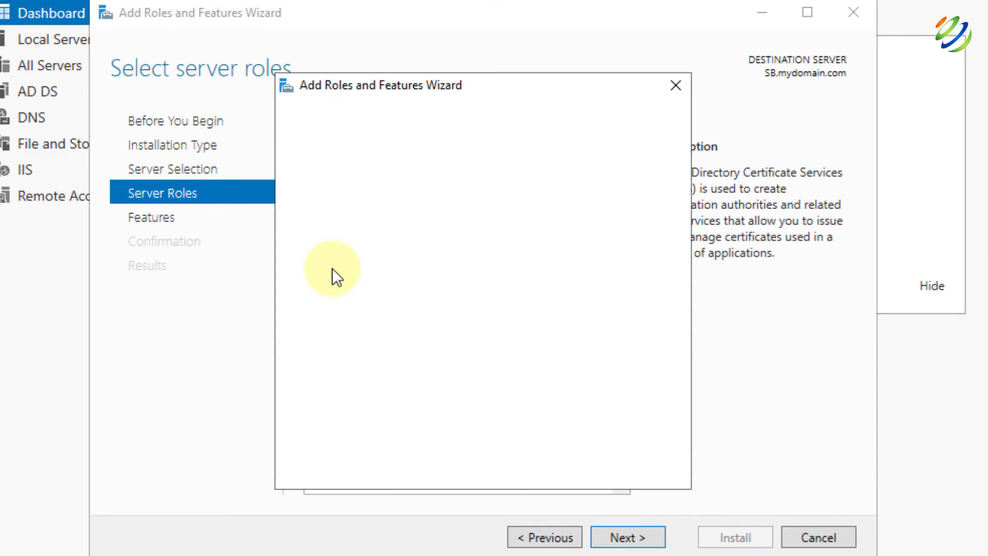
left_click(557, 442)
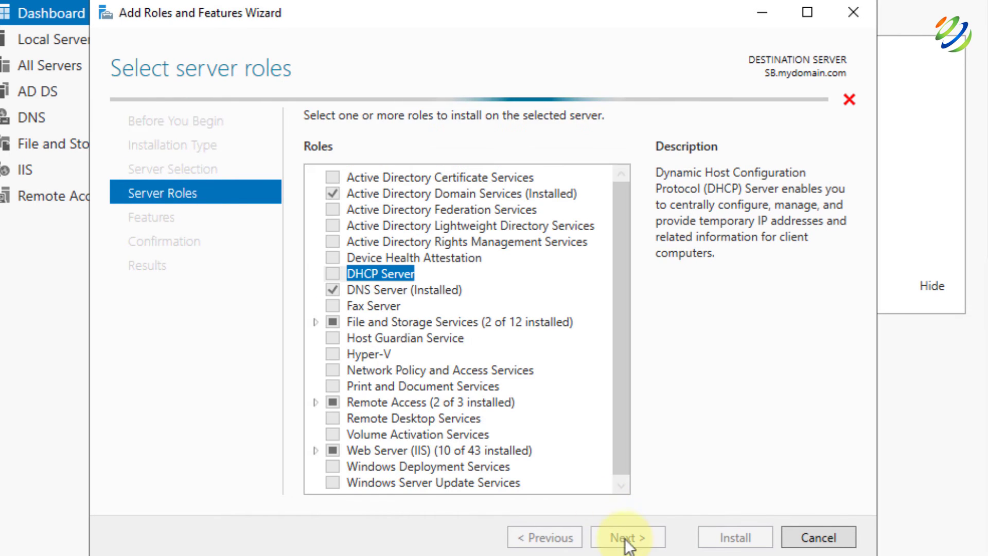
left_click(627, 538)
left_click(627, 538)
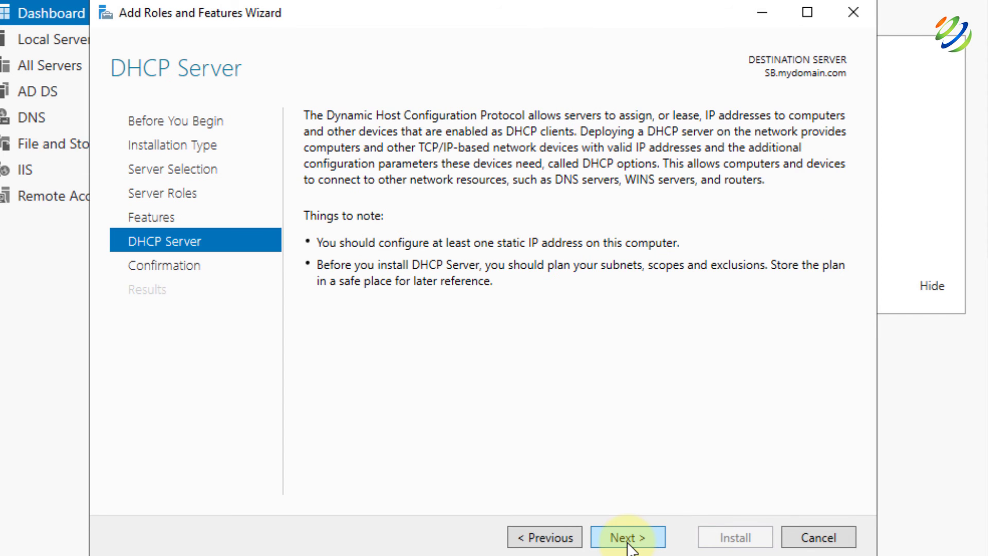
left_click(628, 539)
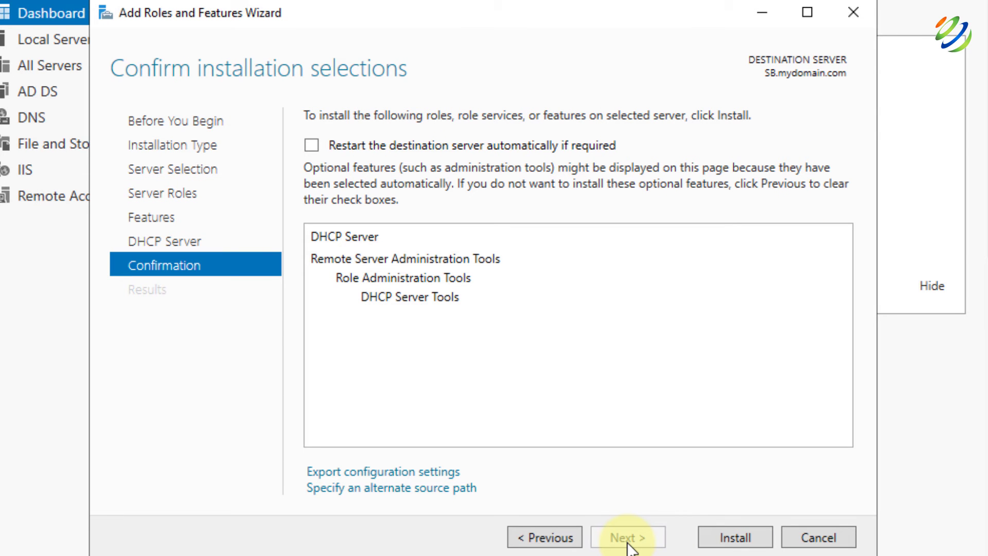
left_click(727, 537)
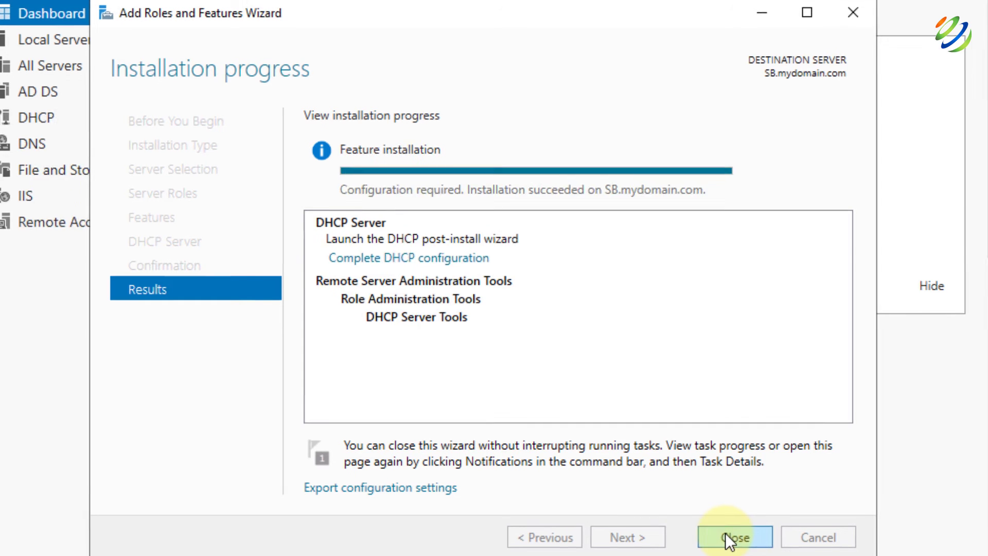
left_click(726, 535)
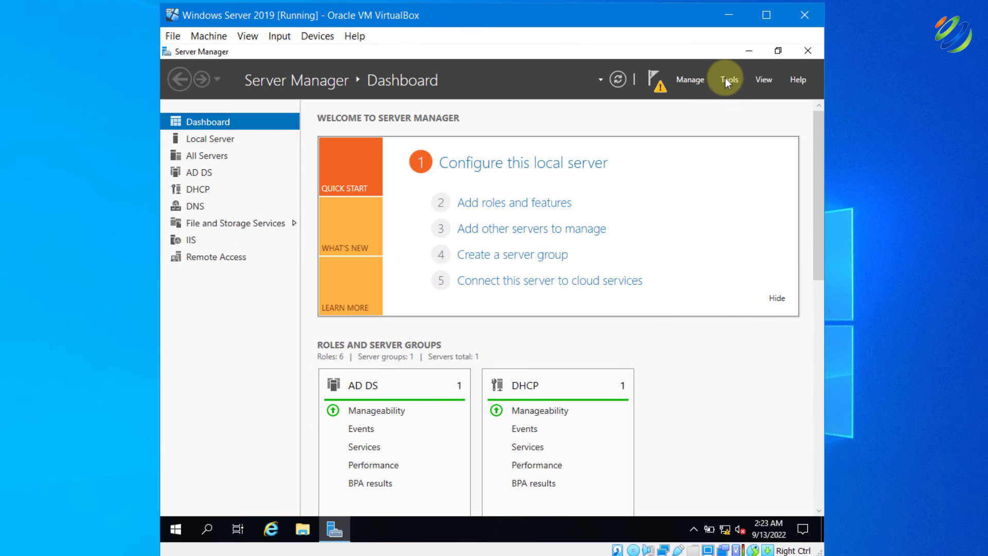
Open the DHCP console, enlarge it, expand sb.mydomain > IPv4, and start a New Scope
left_click(726, 80)
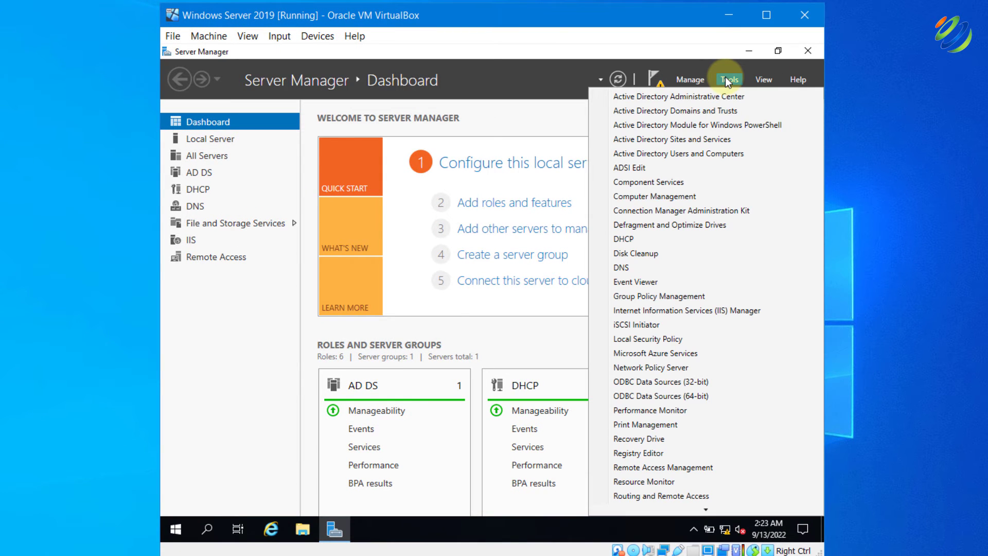
left_click(627, 238)
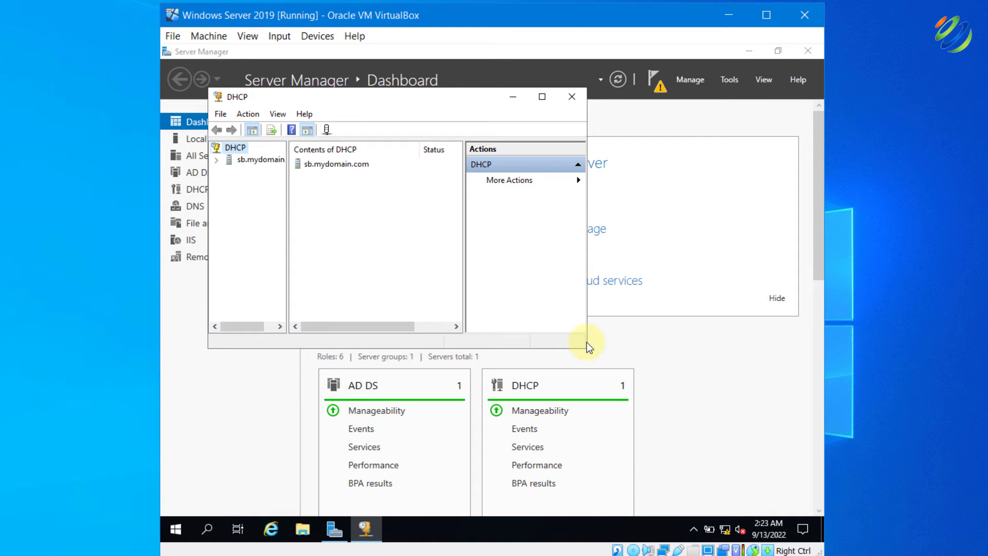
left_click_drag(586, 342, 721, 389)
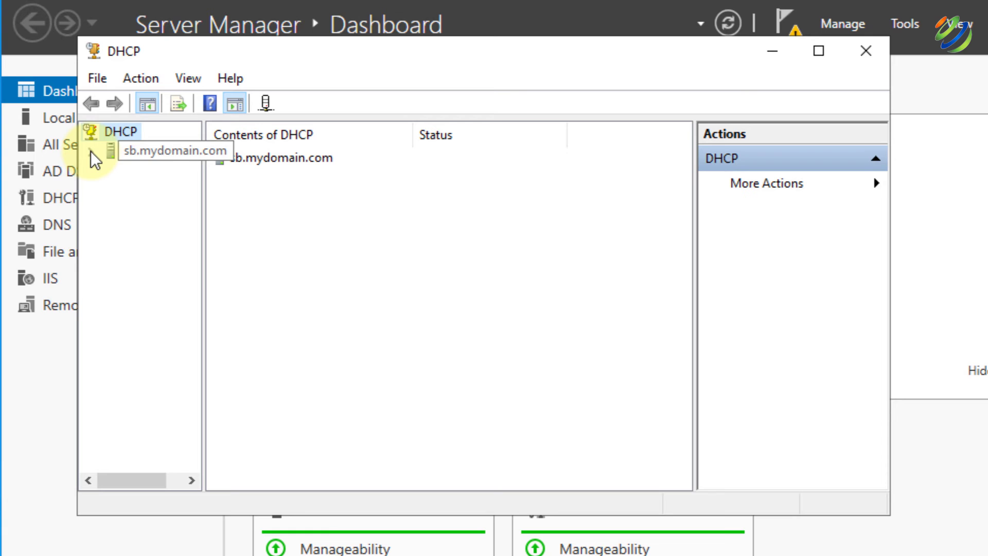
left_click(90, 150)
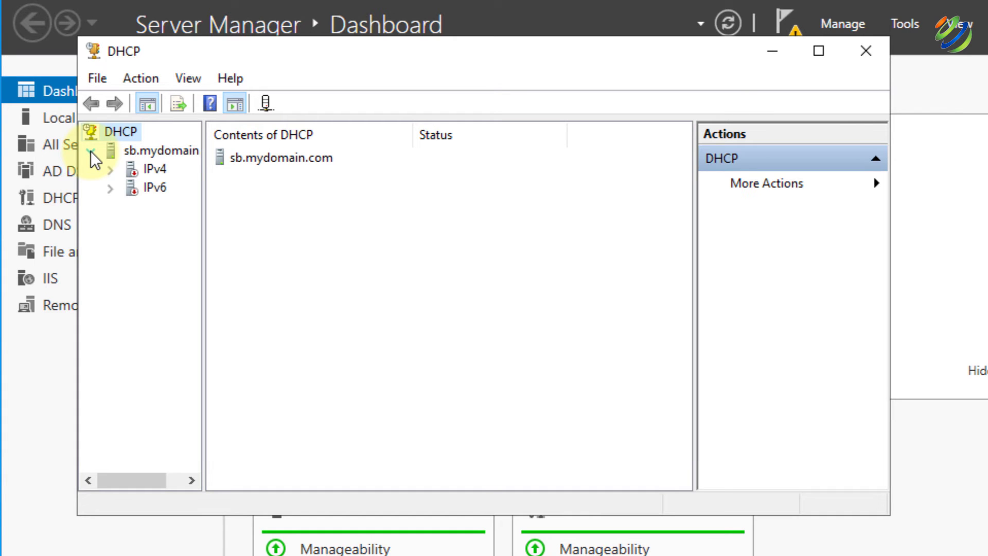
left_click(109, 171)
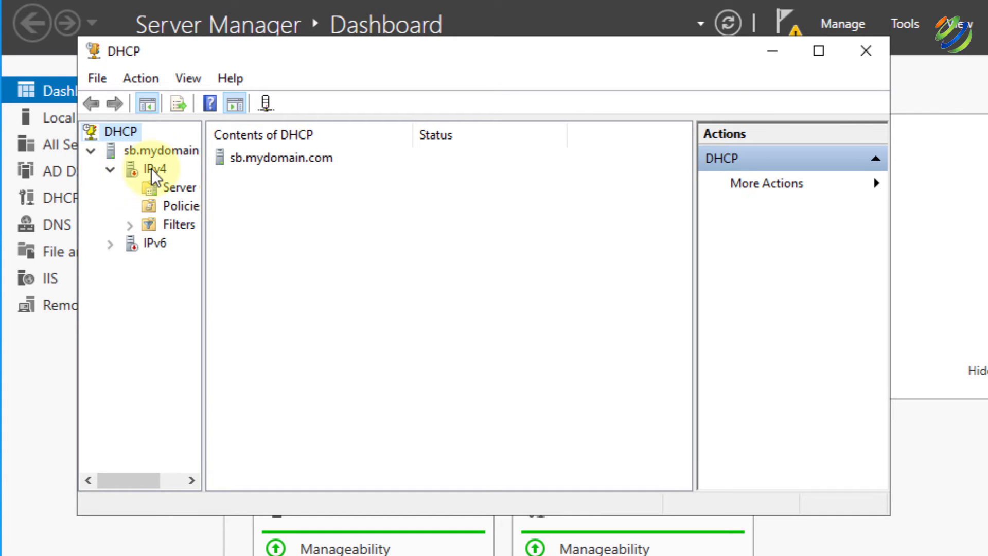
right_click(151, 168)
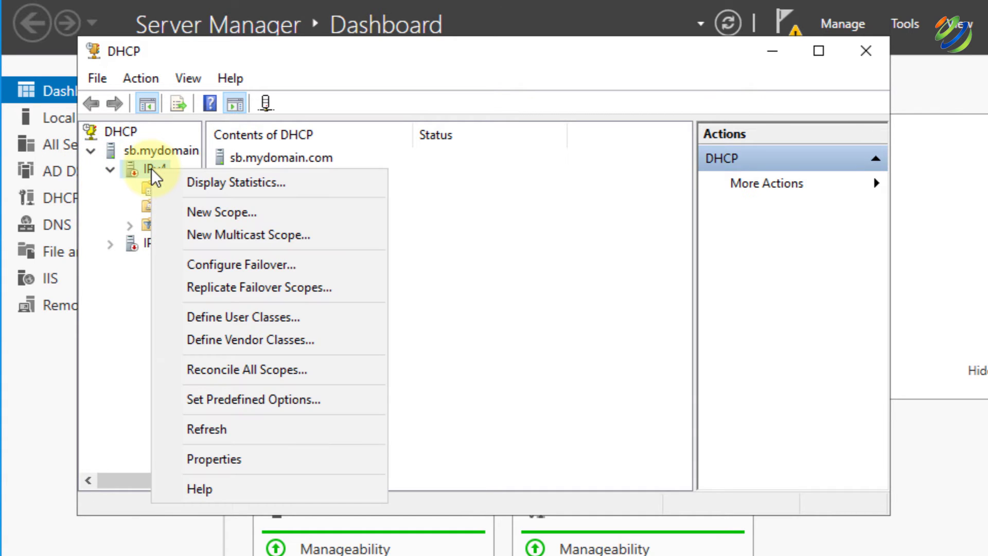
left_click(191, 204)
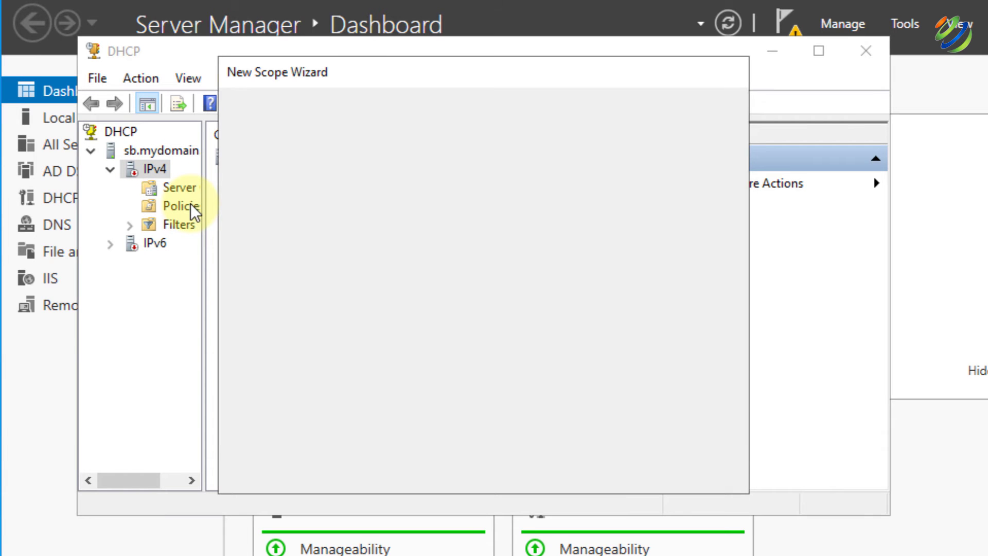
Name the new scope '172.16.0.100-200'
key("Return")
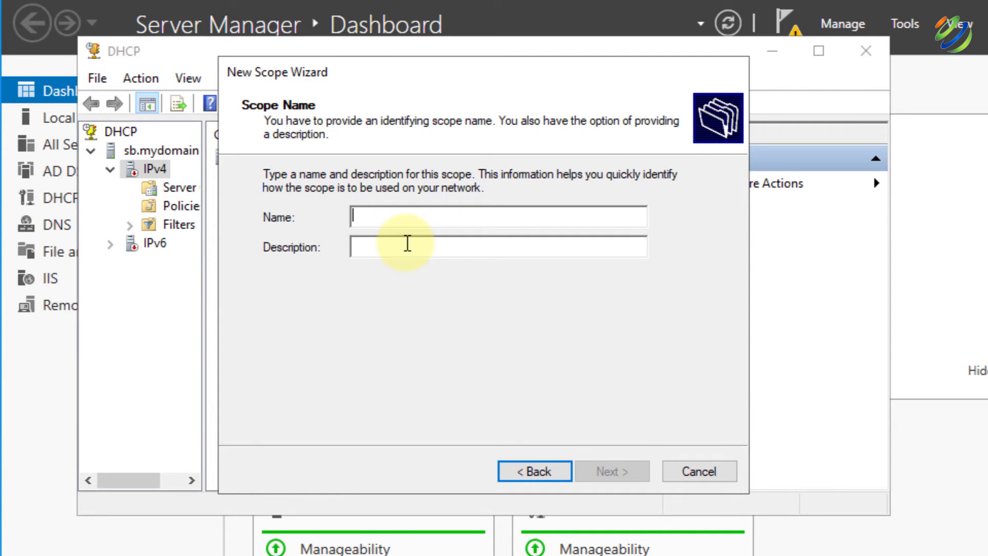
type("172.16.0.100-200")
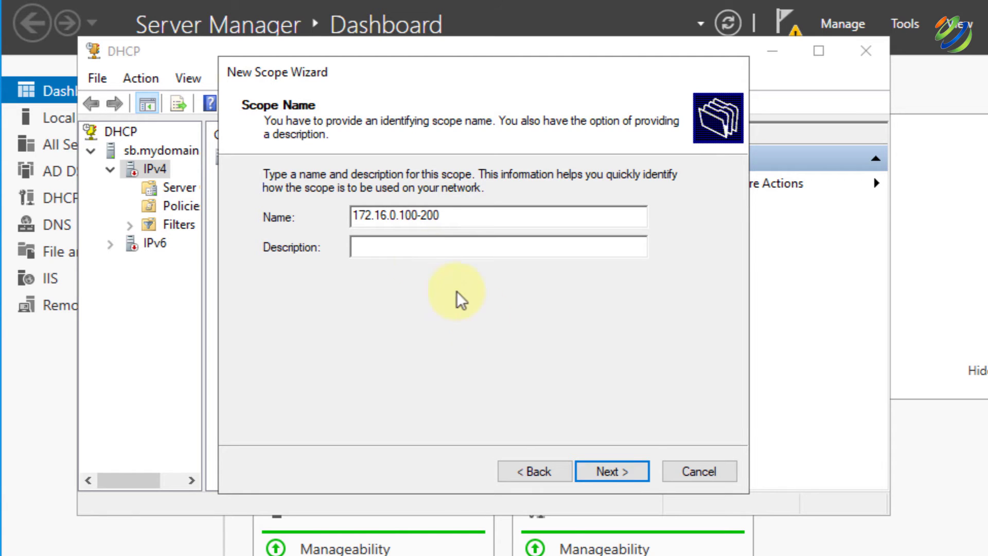
left_click(639, 469)
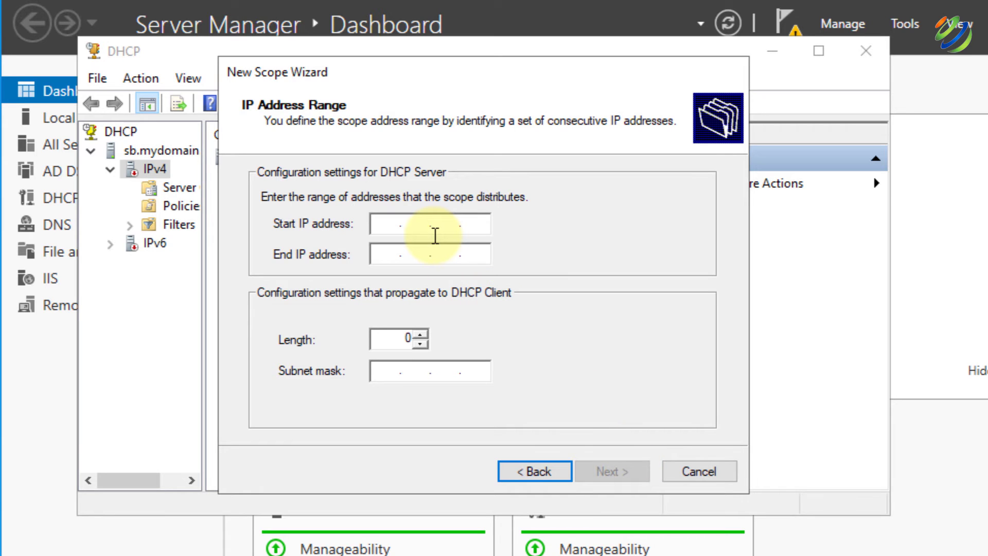
Set the range 172.16.0.100 to 172.16.0.200 with prefix length 23, skipping exclusions
type("172.16.0.100")
key("Tab")
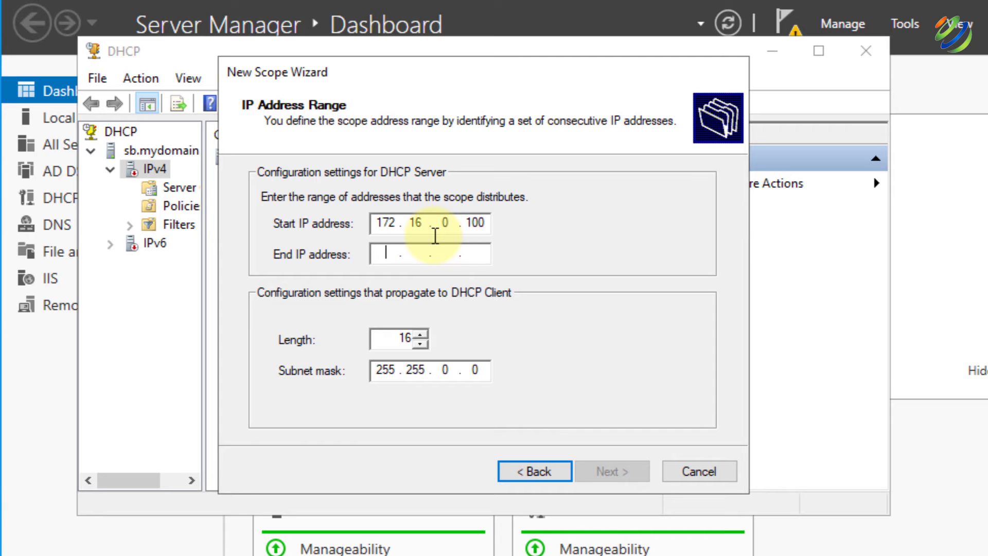
type("172.")
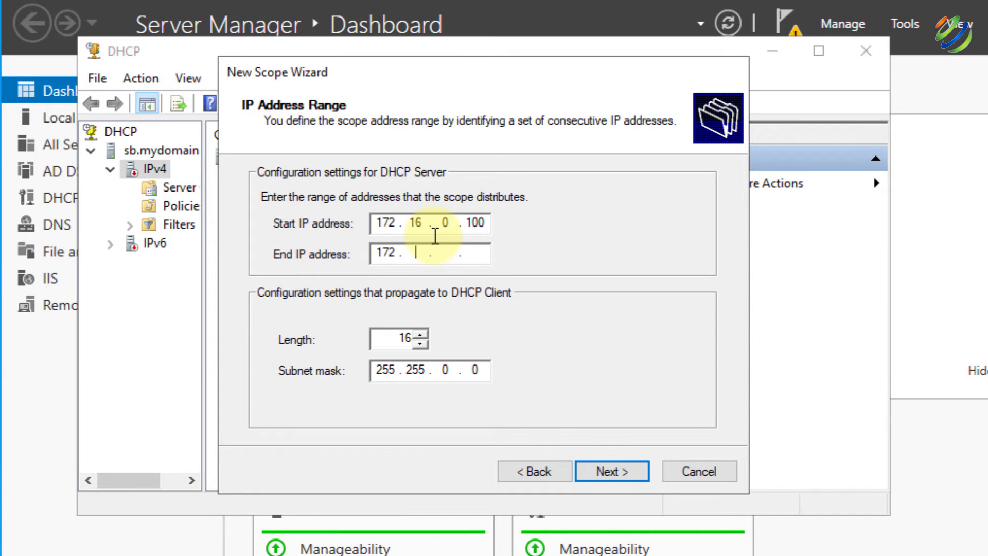
type("16.0.200")
left_click(417, 336)
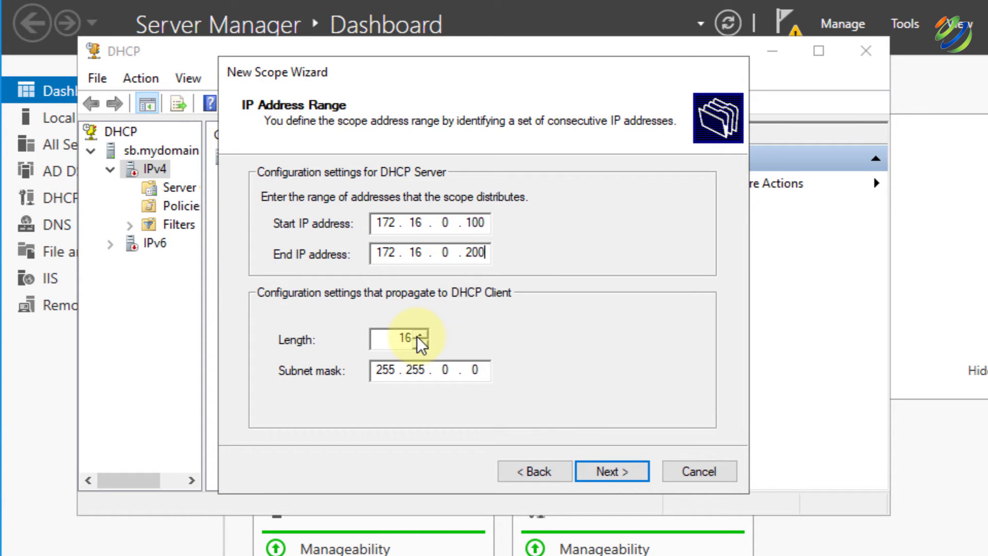
left_click(417, 335)
left_click(417, 336)
left_click(417, 335)
left_click(417, 335)
left_click(417, 335)
left_click(417, 335)
left_click(417, 335)
left_click(608, 469)
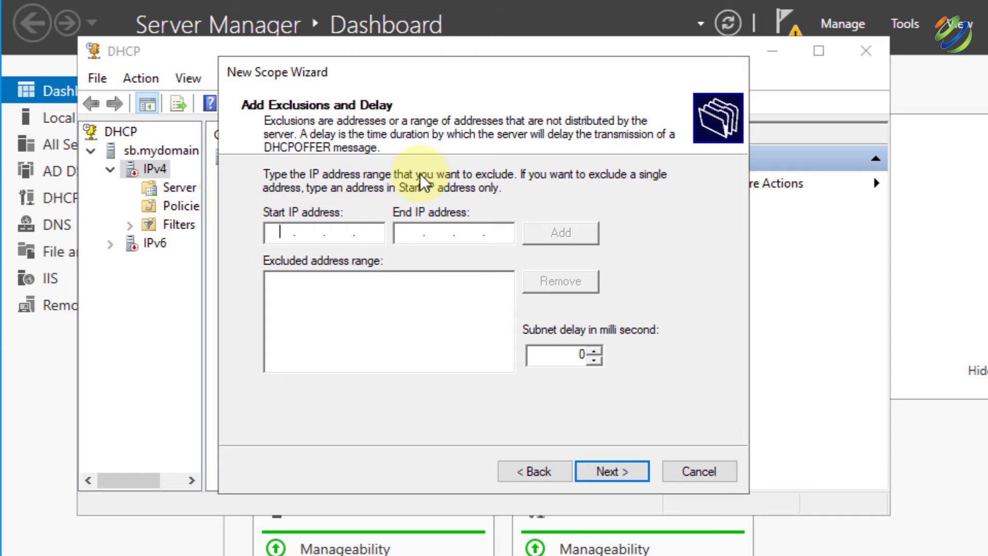
left_click(620, 478)
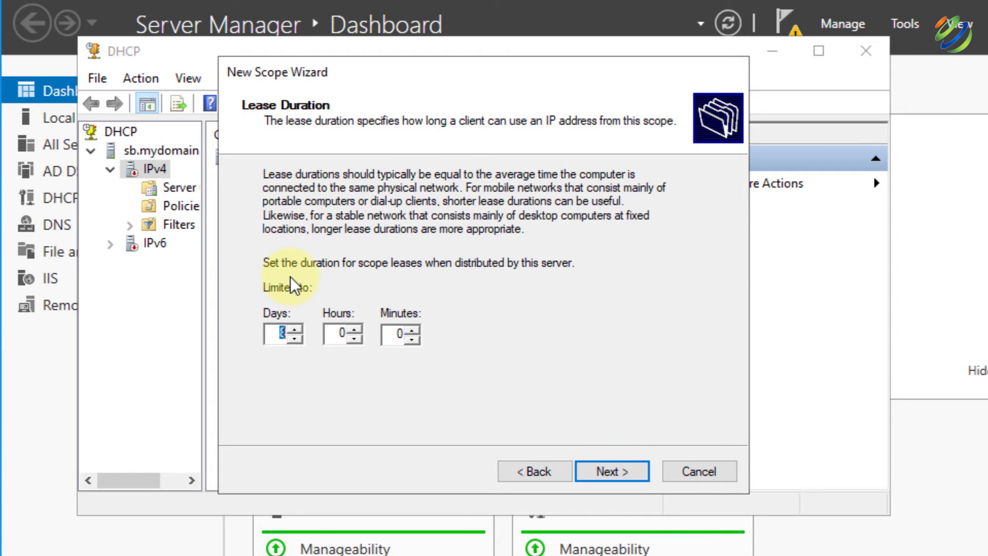
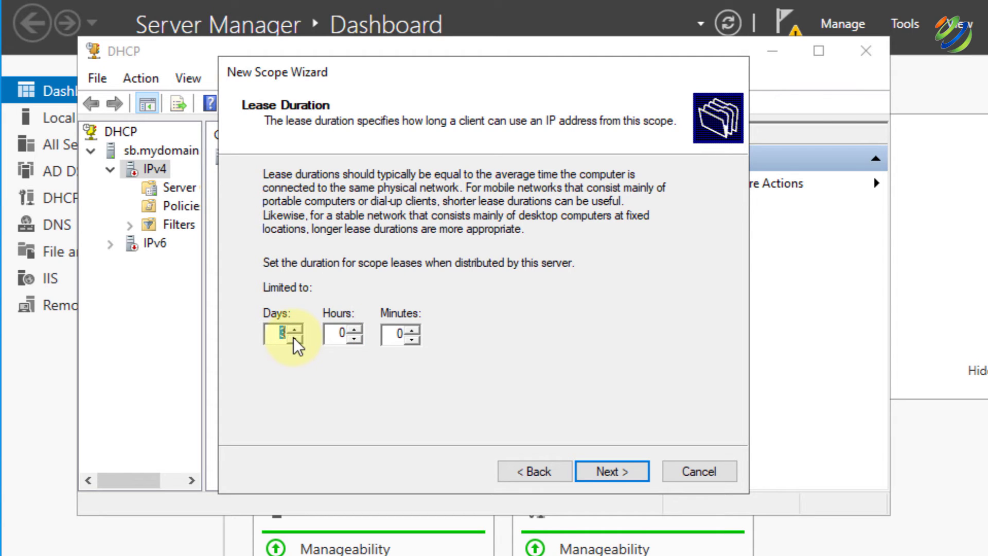
Keep the default lease duration and add router 172.16.0.1 as the default gateway
left_click(614, 469)
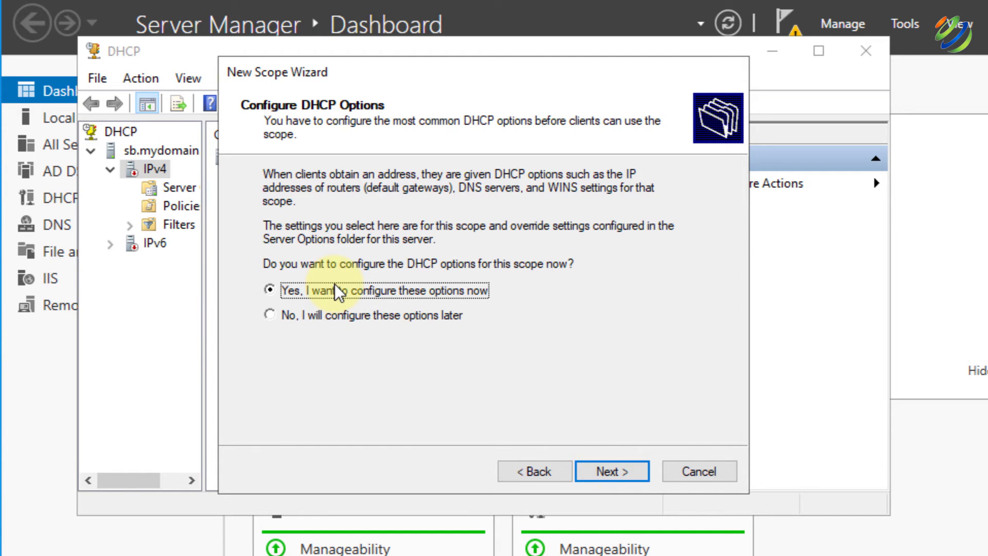
left_click(618, 471)
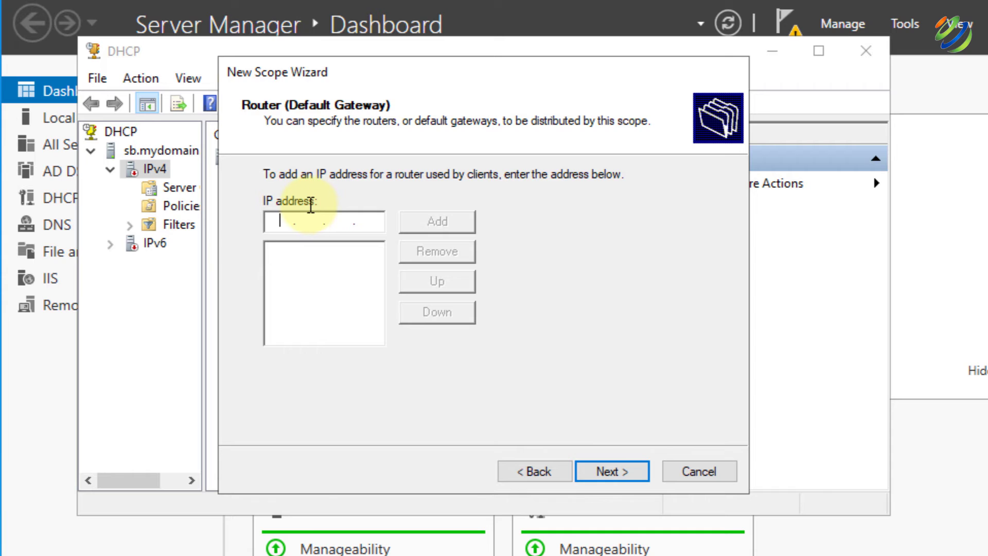
type("172 . 16 . 0 . 1")
left_click(445, 224)
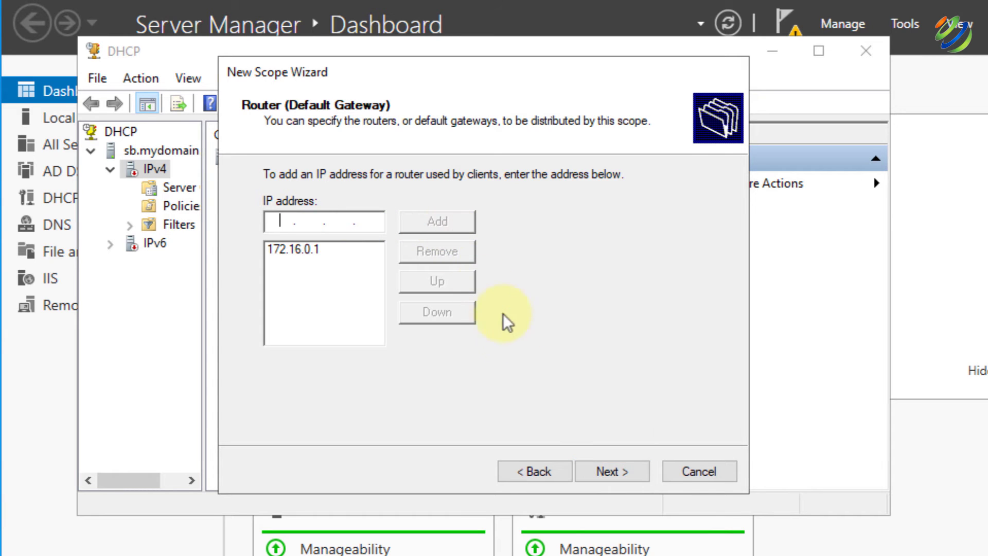
left_click(604, 469)
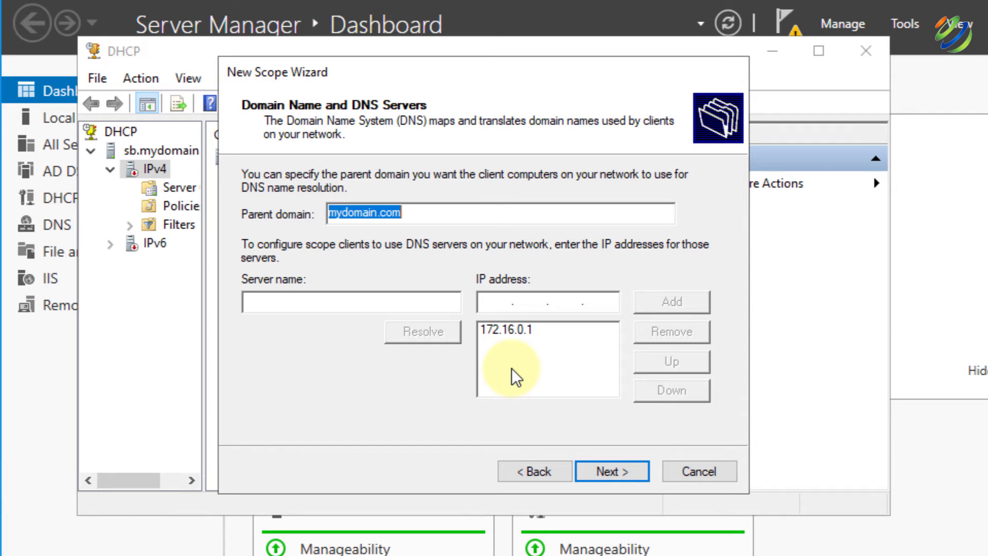
Keep domain mydomain.com and DNS server 172.16.0.1, skip WINS, and activate the scope
left_click(503, 302)
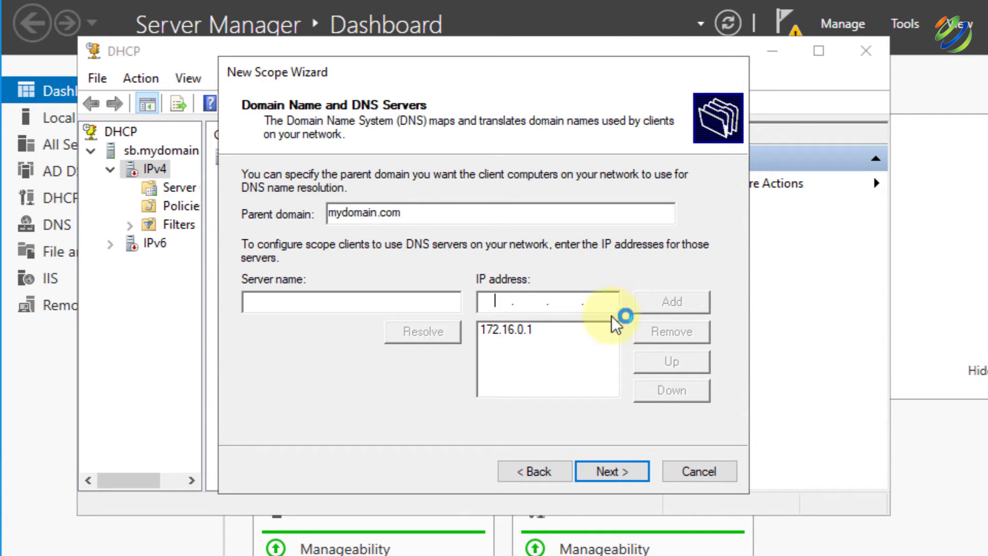
left_click(627, 465)
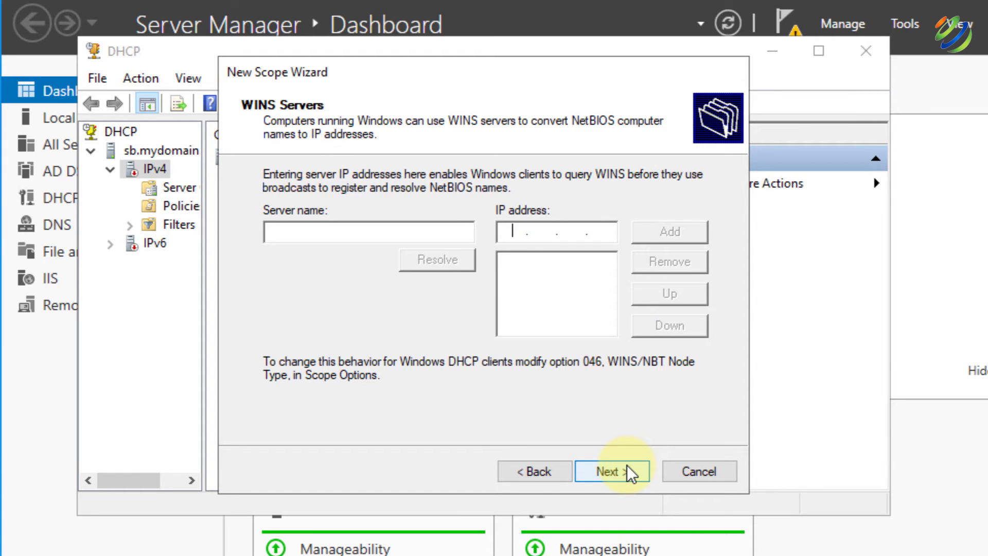
left_click(627, 465)
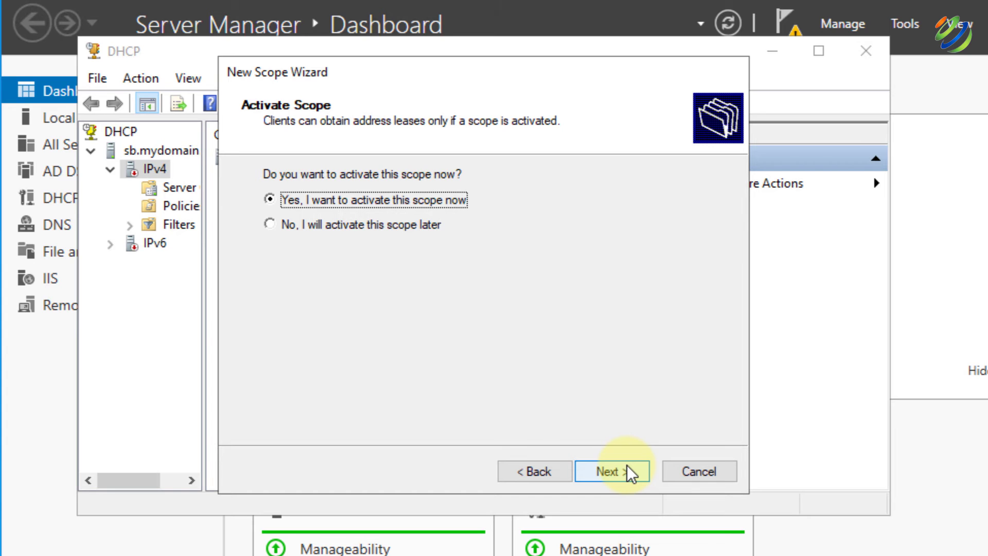
left_click(627, 465)
left_click(627, 464)
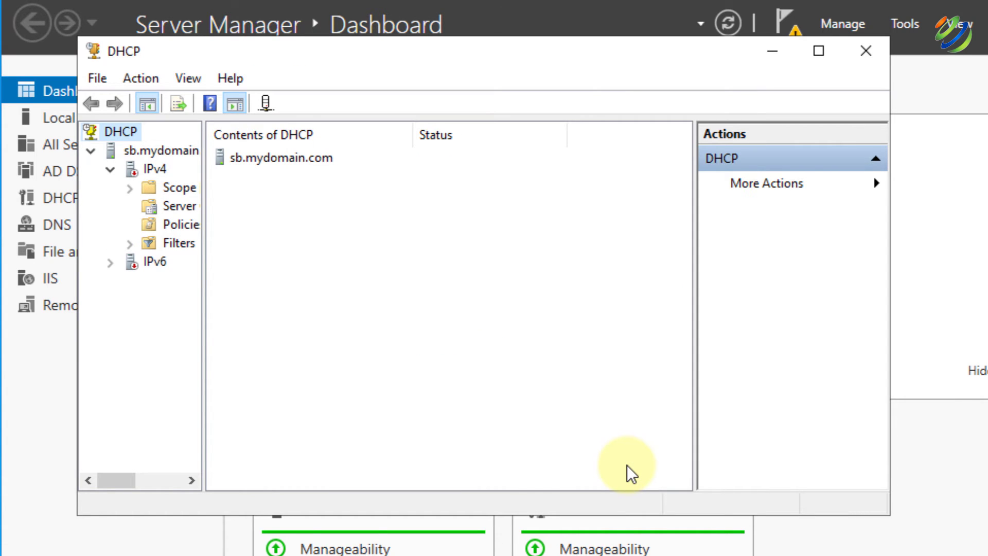
Authorize the sb.mydomain.com DHCP server, refresh it, and expand IPv4 to show the new scope
right_click(143, 152)
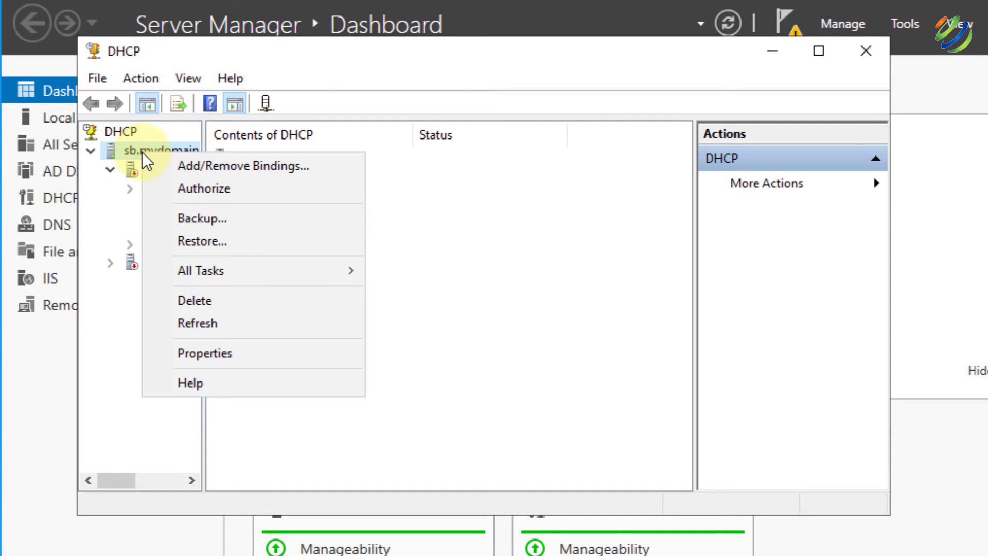
left_click(177, 188)
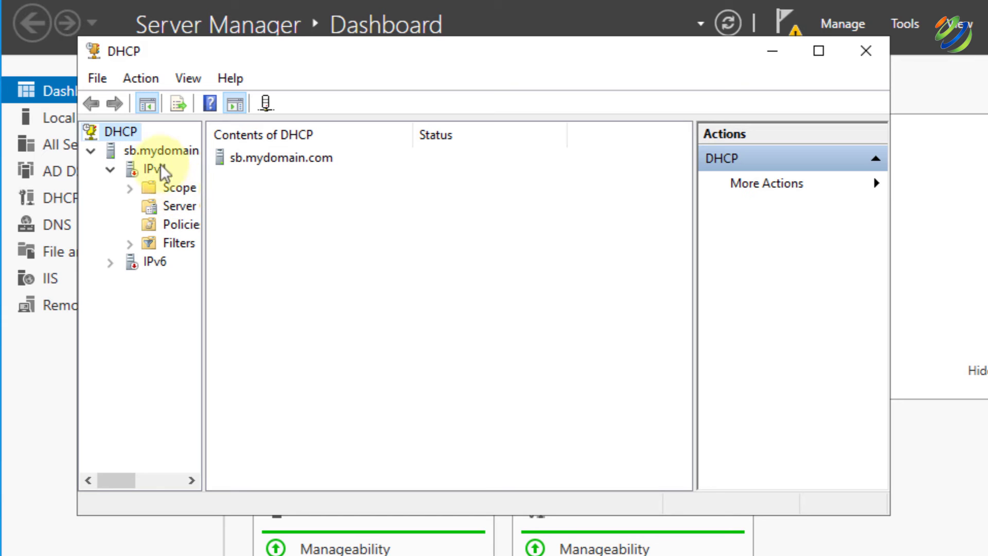
right_click(149, 147)
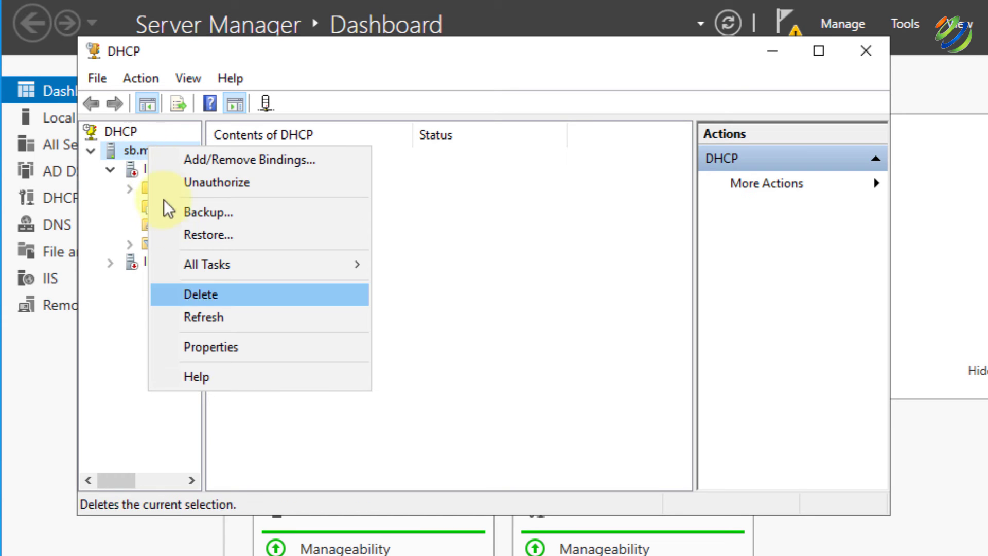
left_click(197, 315)
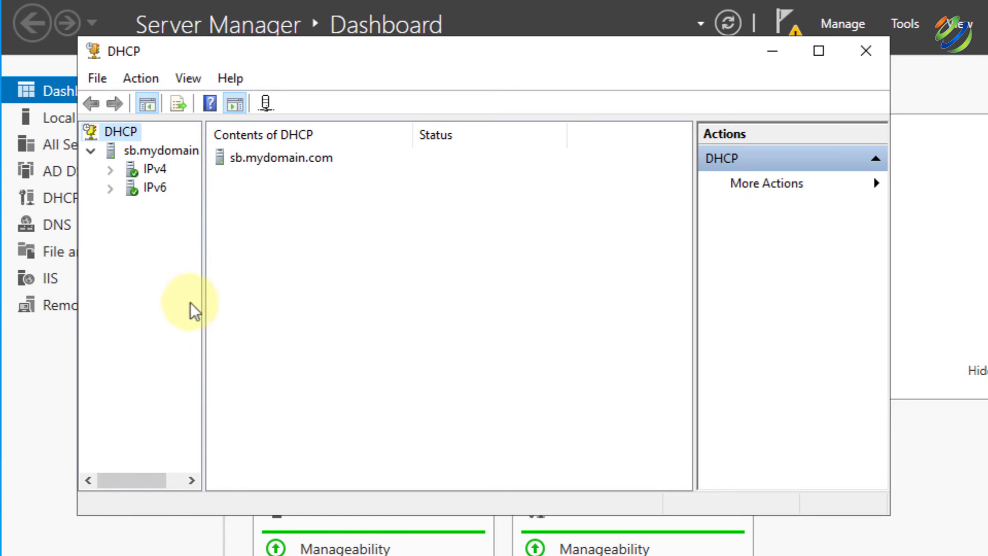
left_click(115, 171)
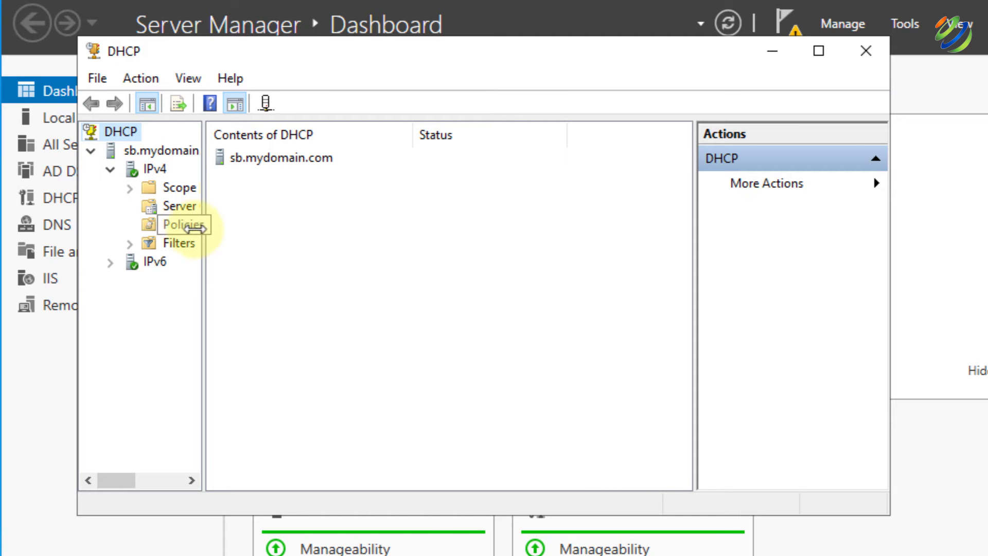
left_click_drag(204, 231, 253, 232)
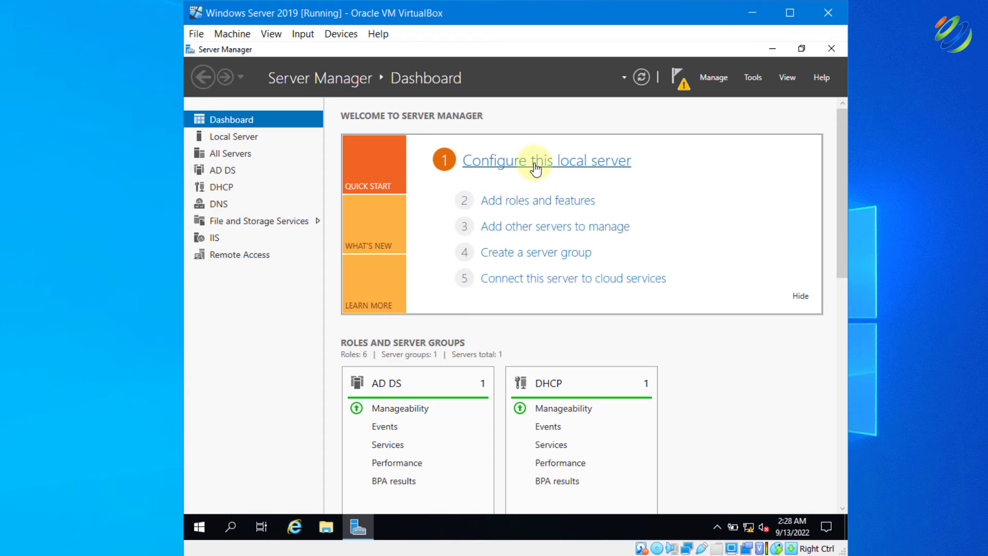
Turn IE Enhanced Security Configuration off for both Administrators and Users on the local server
left_click(535, 166)
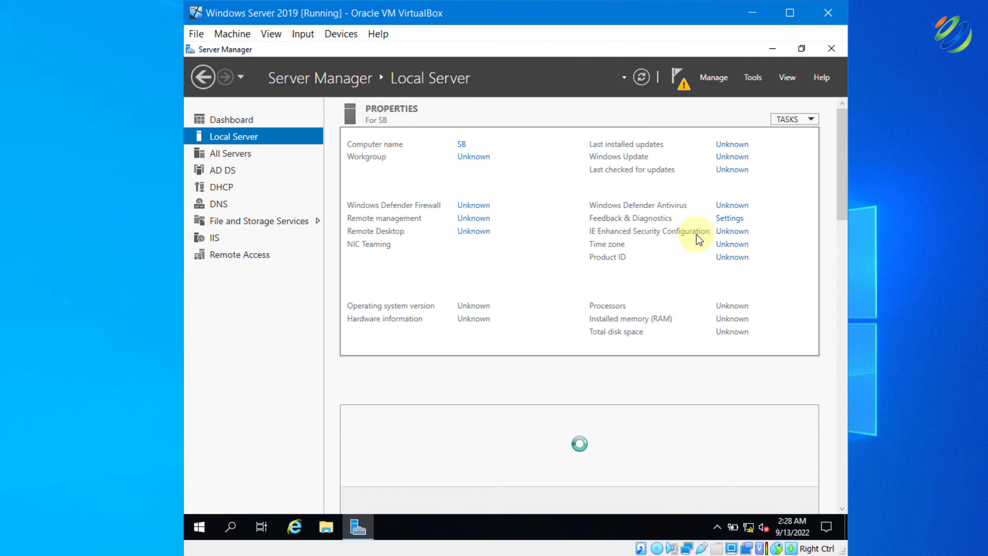
left_click(727, 230)
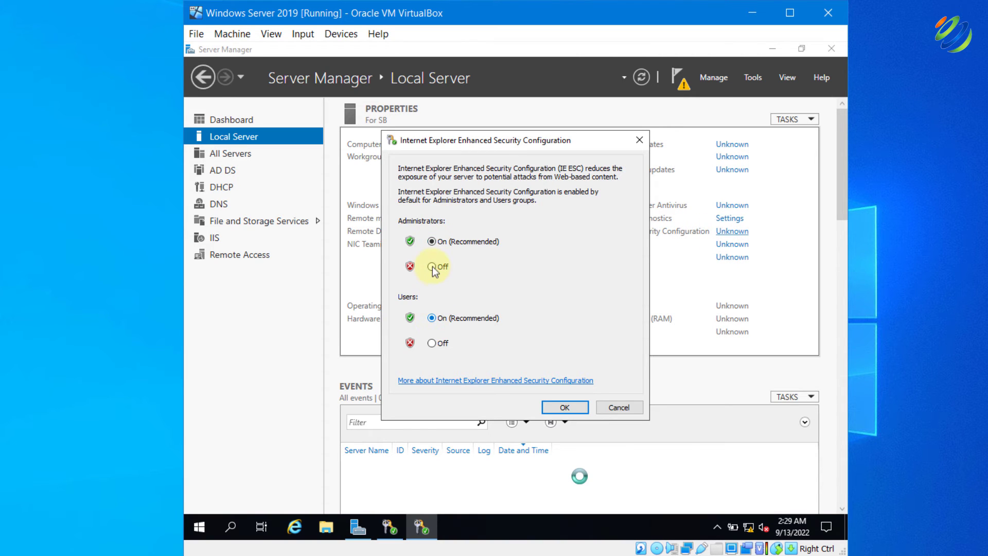
left_click(432, 267)
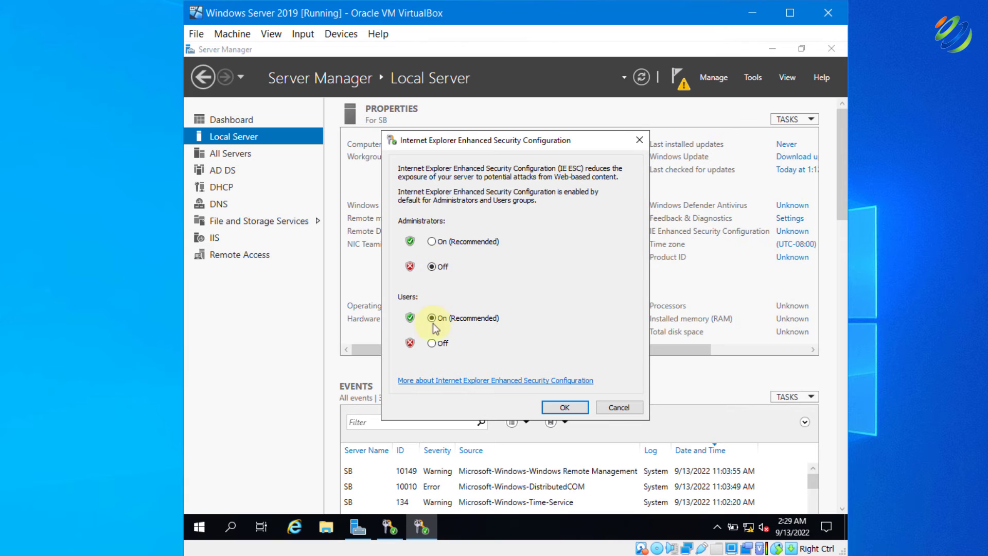
left_click(433, 343)
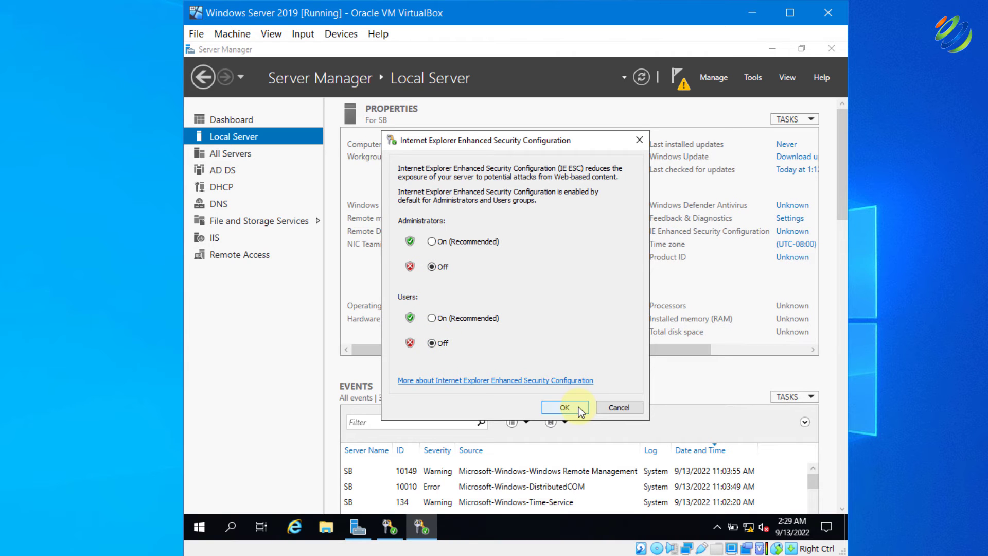
left_click(565, 407)
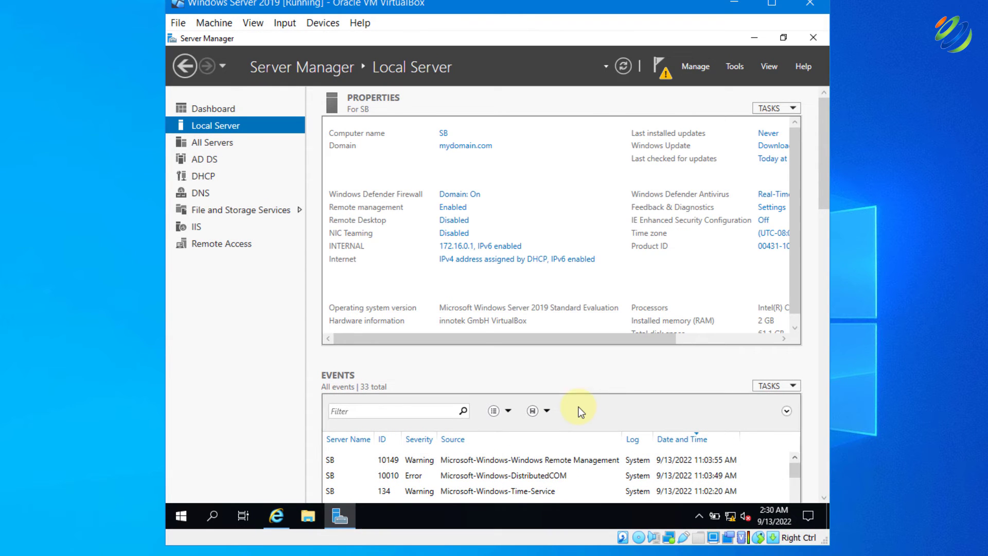
left_click(273, 517)
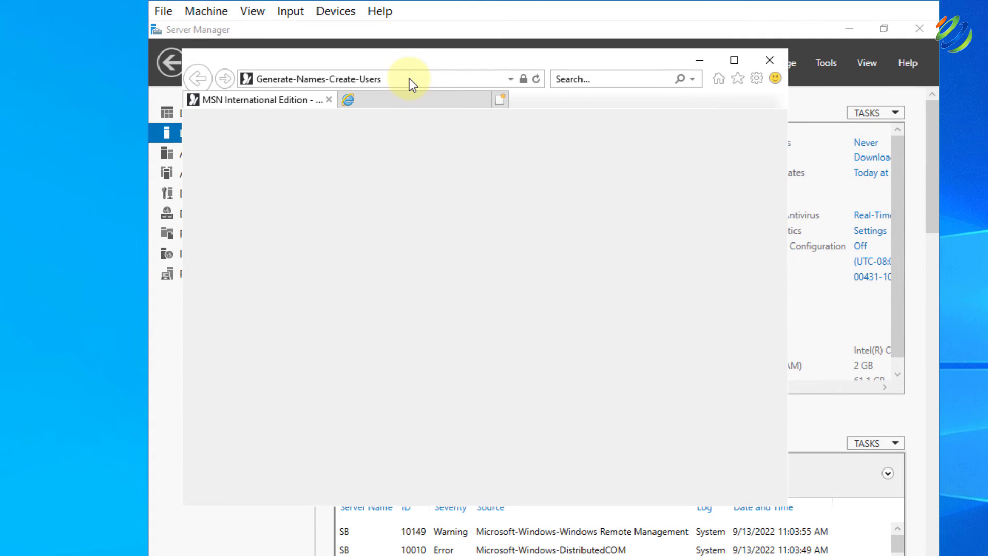
Paste the GitHub master.zip link into the address bar and save AD_PS-master.zip
left_click(409, 78)
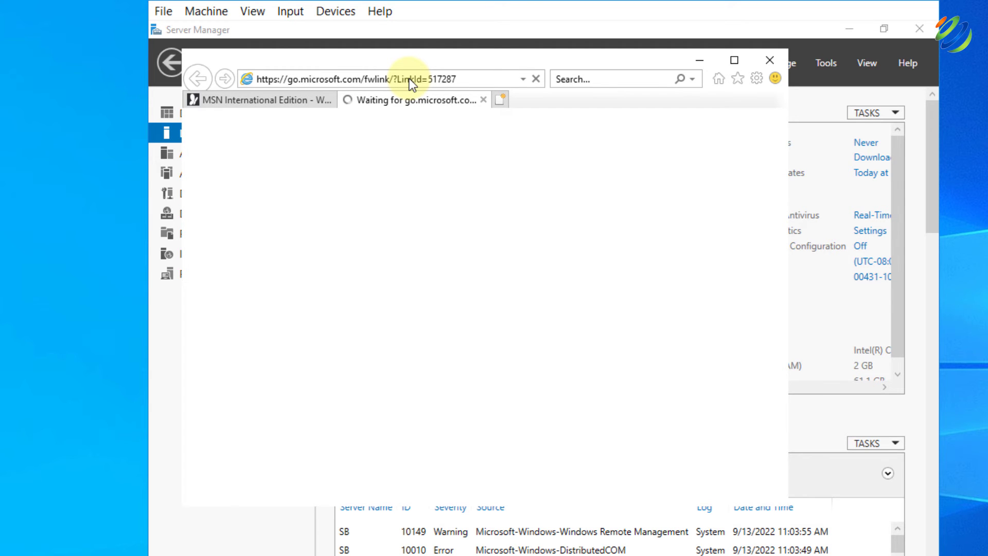
left_click(409, 78)
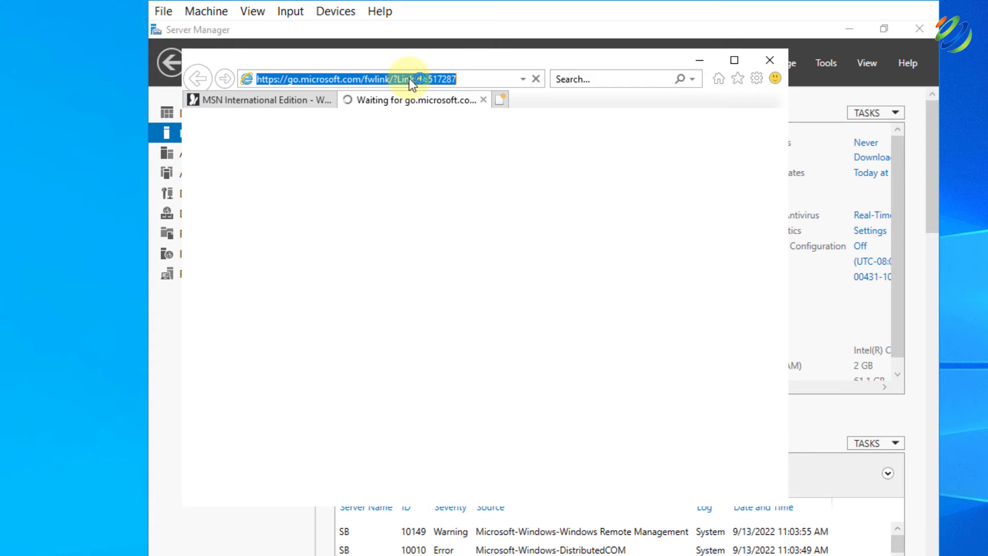
type("https://github.com/joshmadakor1/AD_PS/archive/master.zip")
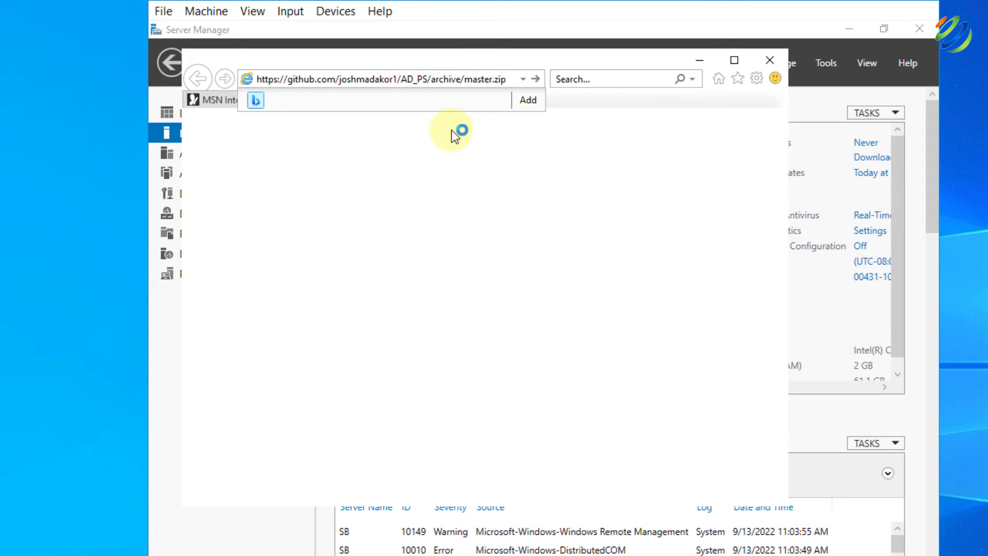
key("Return")
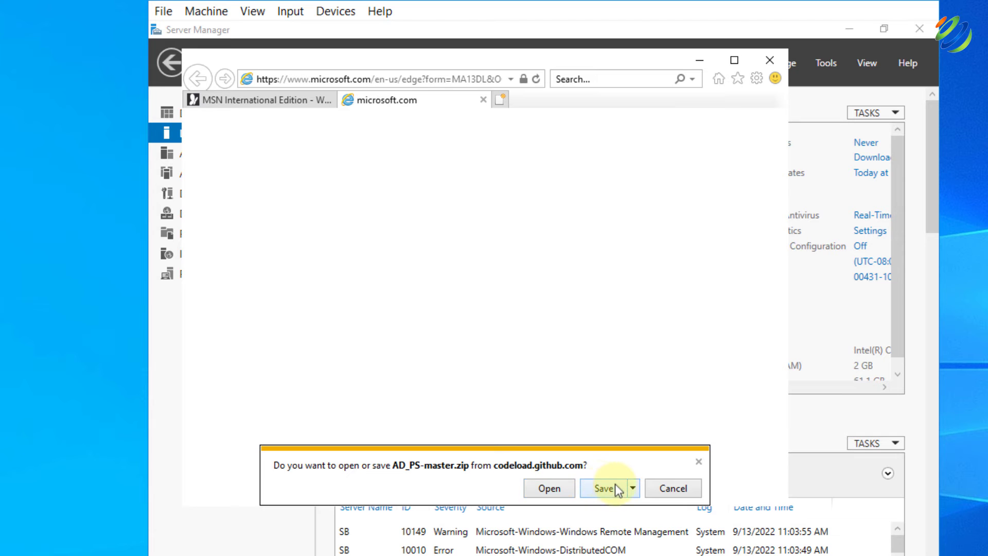
left_click(634, 488)
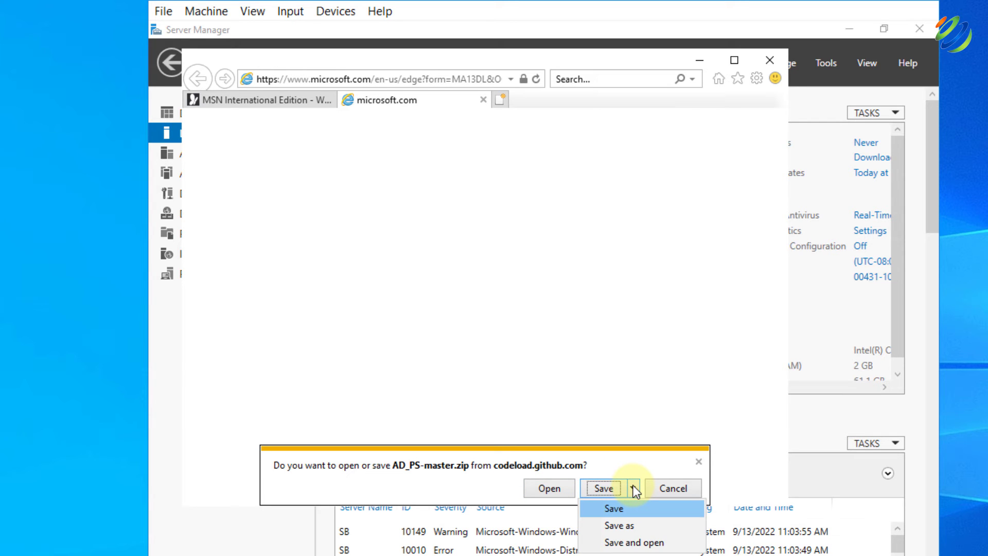
left_click(634, 510)
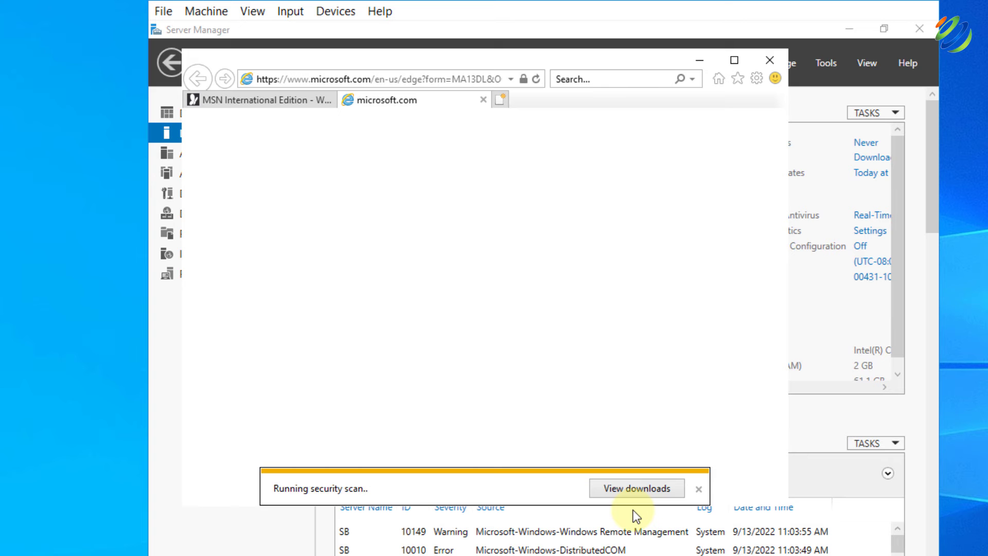
Close Internet Explorer, choosing to always close all tabs
key("alt+F4")
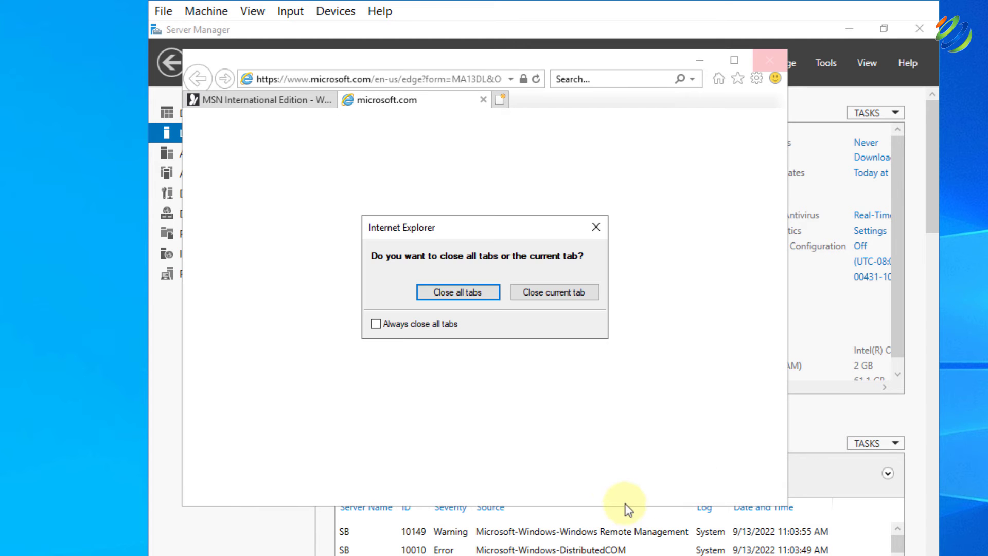
left_click(411, 325)
key("Return")
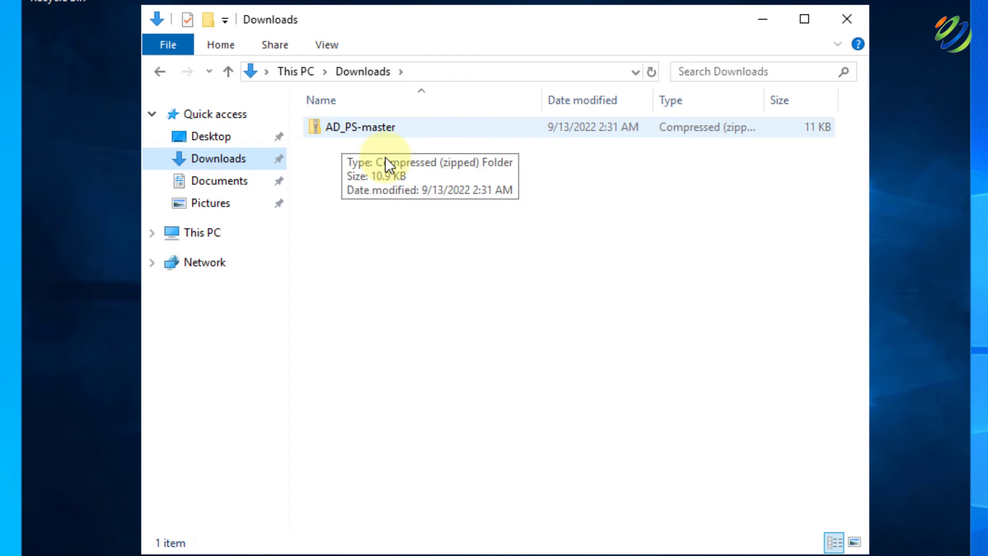
Open AD_PS-master.zip from Downloads and copy its AD_PS-master folder onto the desktop
left_click(381, 130)
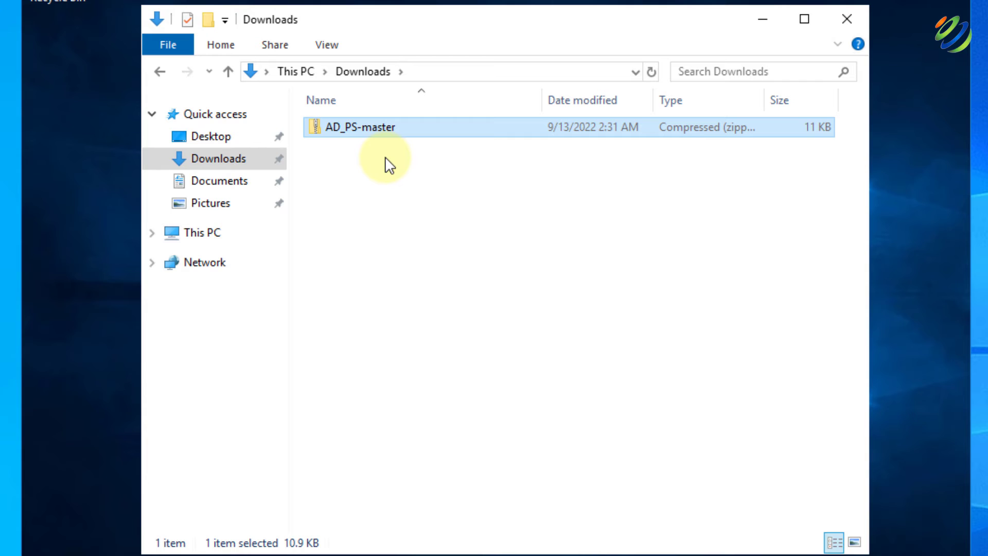
key("Return")
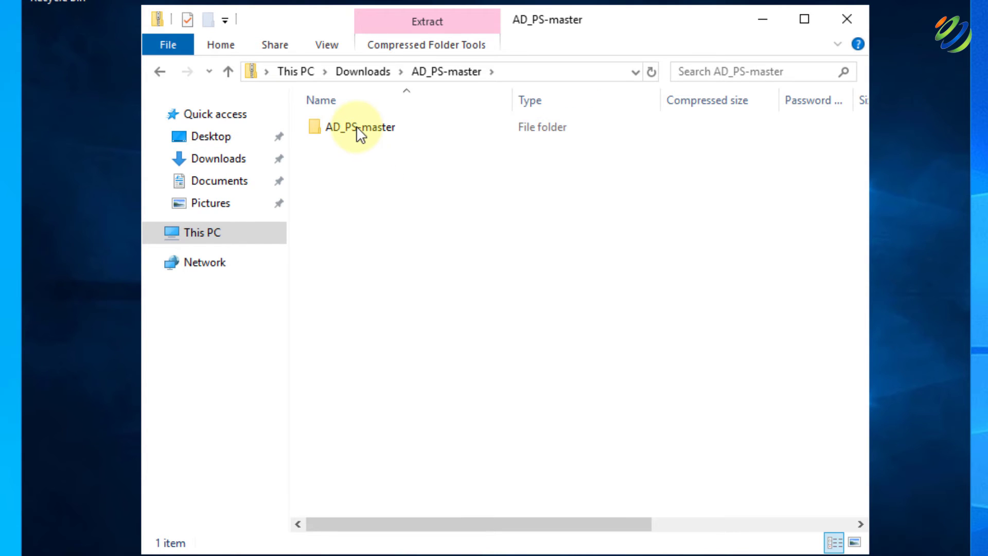
left_click_drag(356, 126, 89, 107)
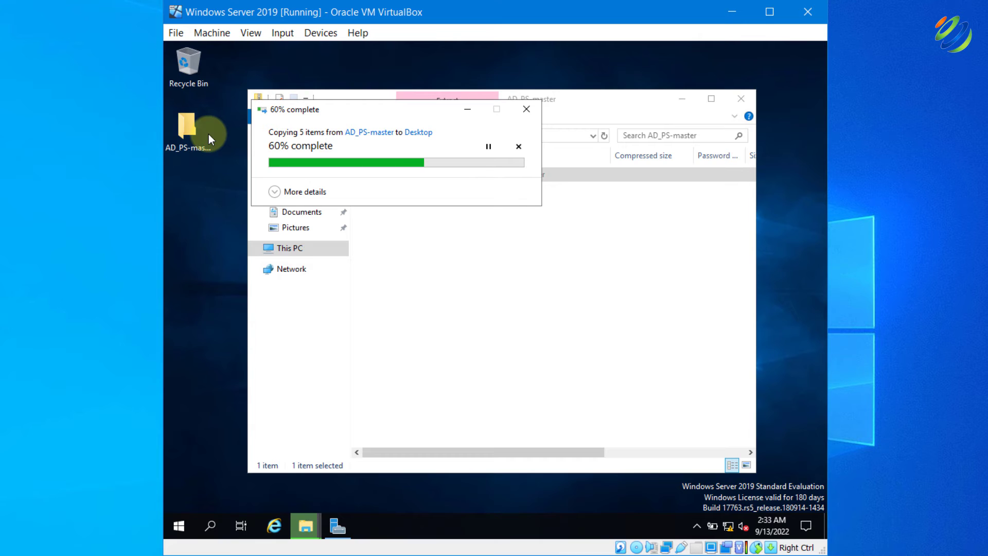
left_click(743, 100)
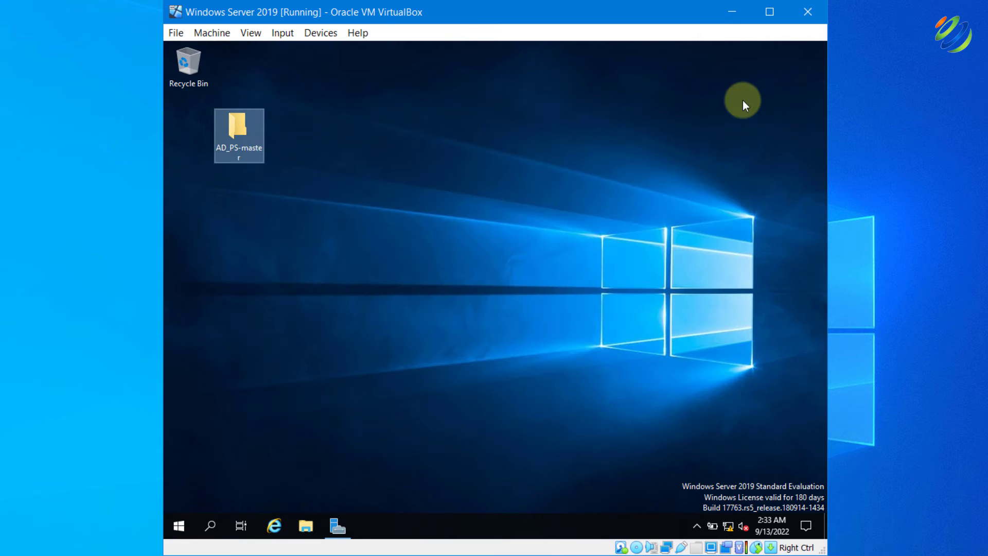
Launch Windows PowerShell ISE as administrator and minimize it
left_click(531, 252)
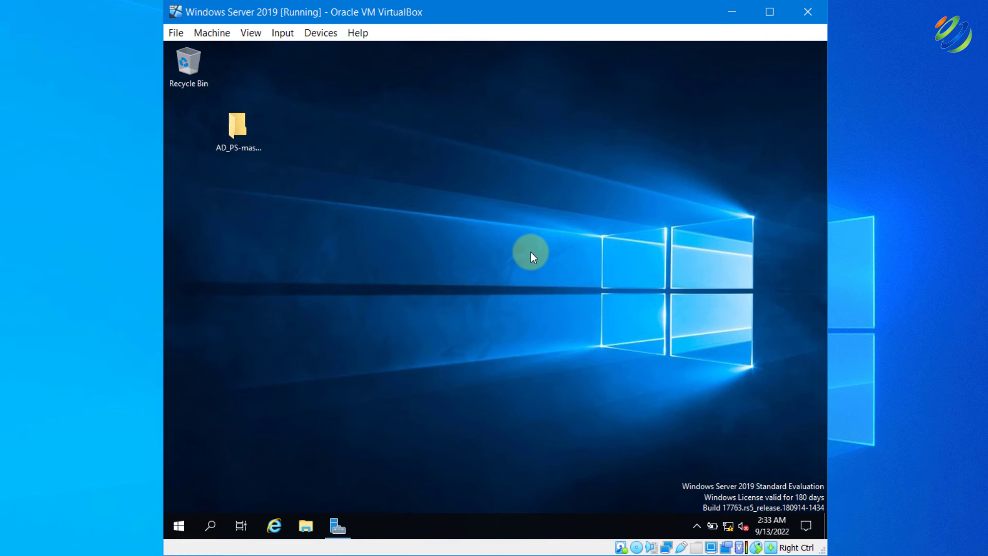
left_click(213, 524)
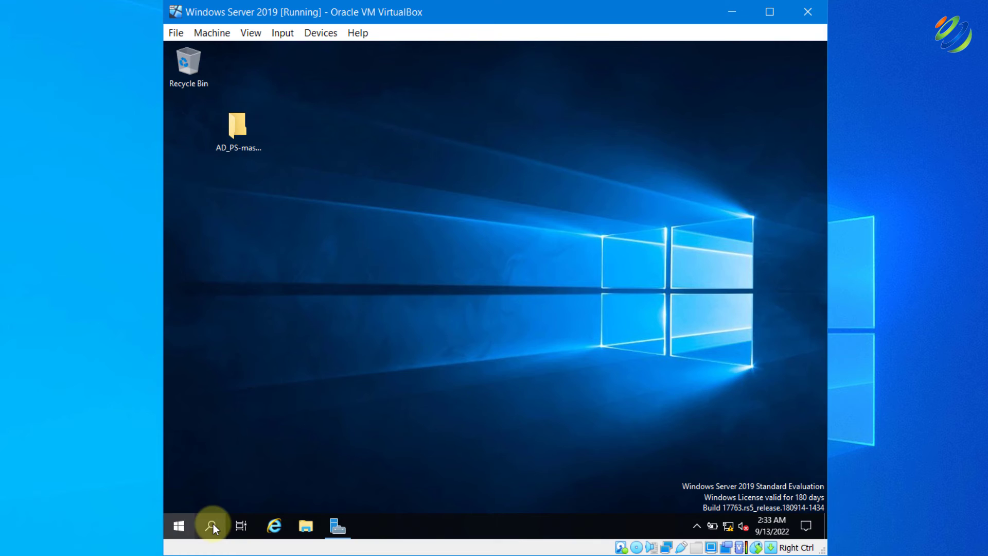
type("powershell")
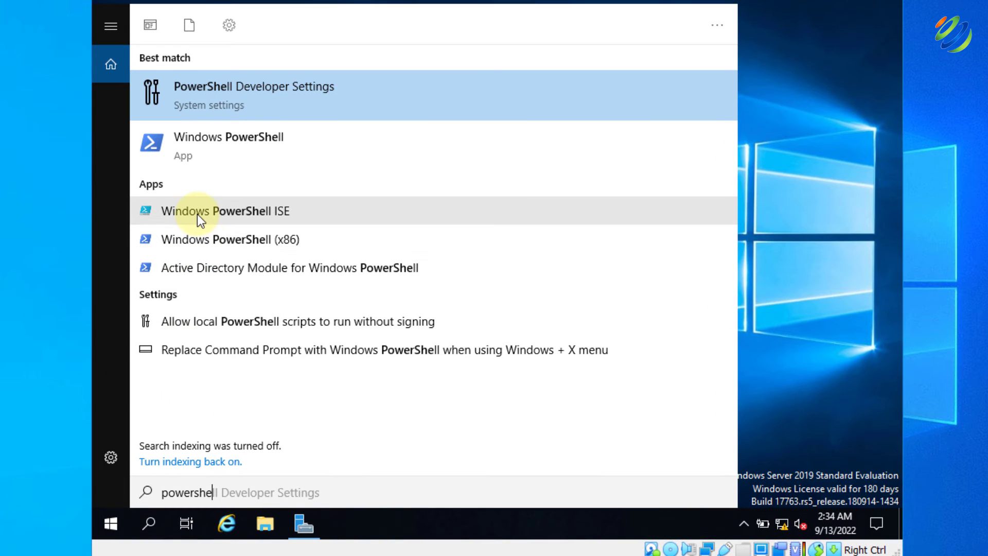
right_click(196, 215)
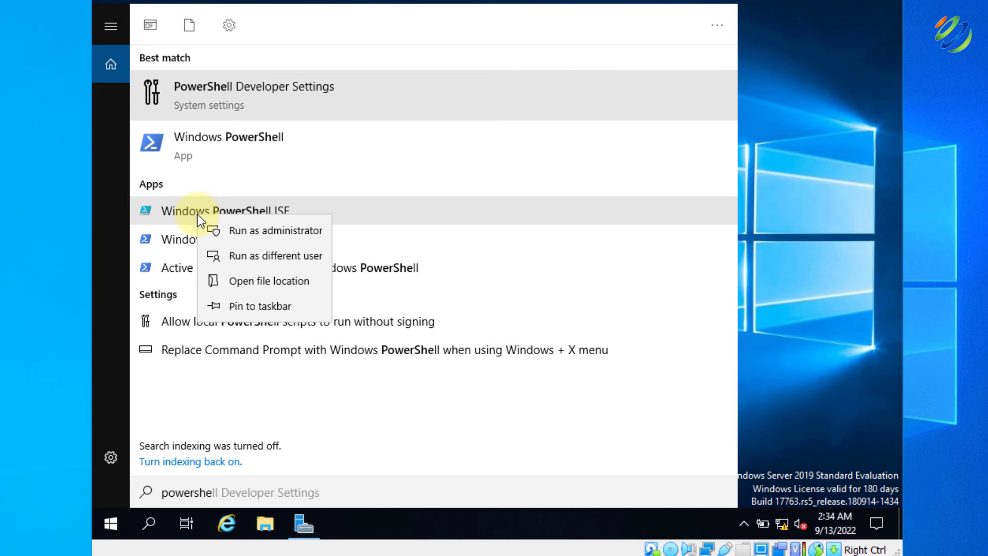
left_click(198, 219)
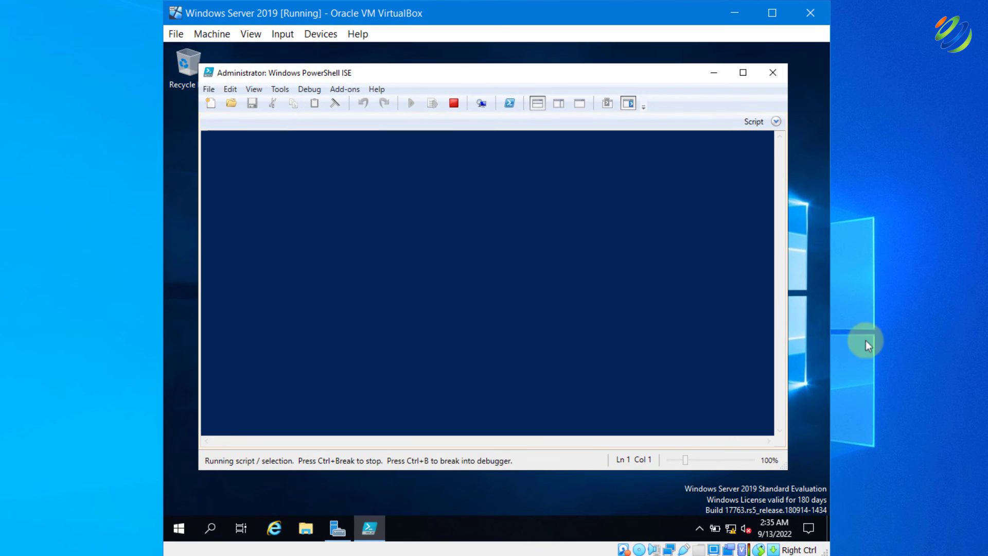
left_click(715, 72)
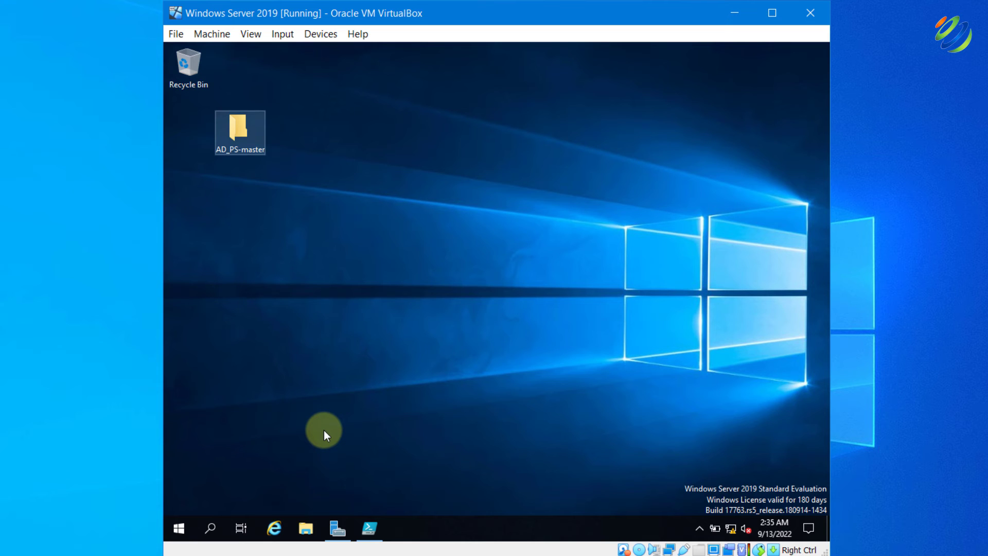
Open the AD_PS-master desktop folder and the names text file in Notepad
key("Return")
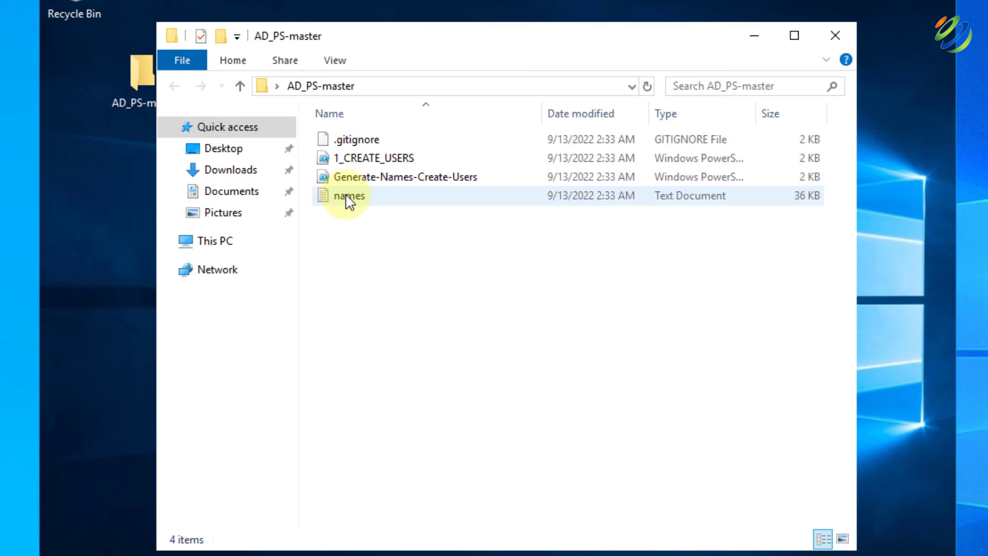
left_click(350, 198)
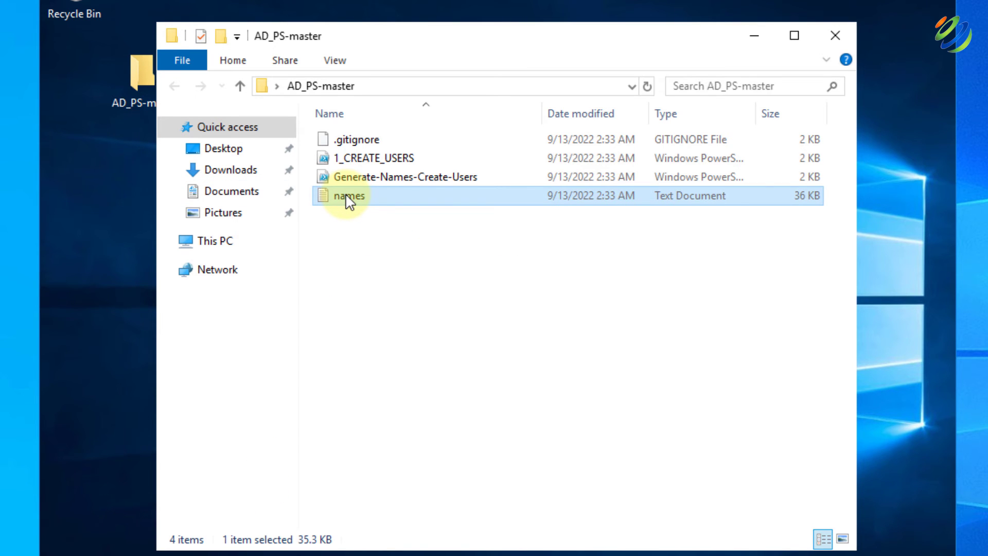
double_click(347, 197)
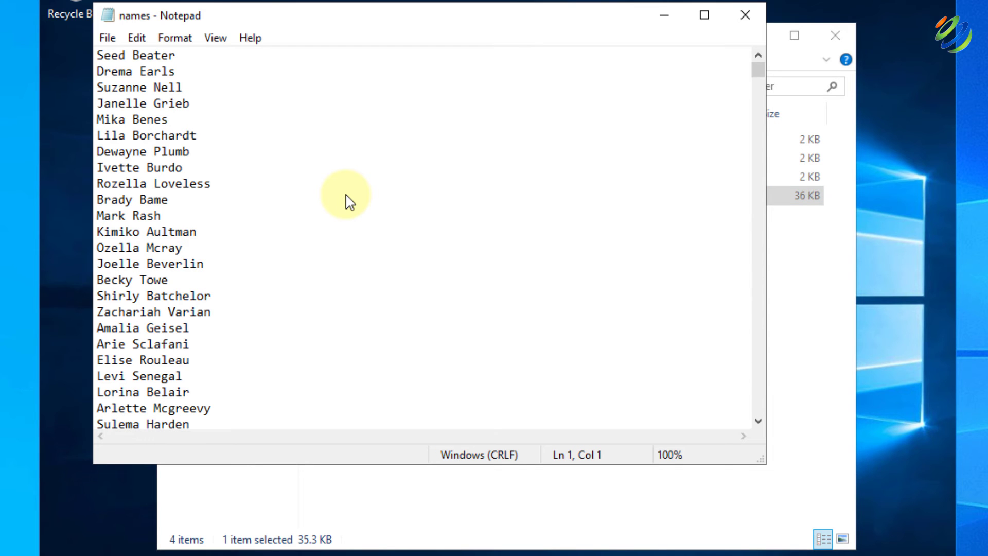
Keep only the first ten names in names.txt, delete the rest, and save the file
key("ctrl+a")
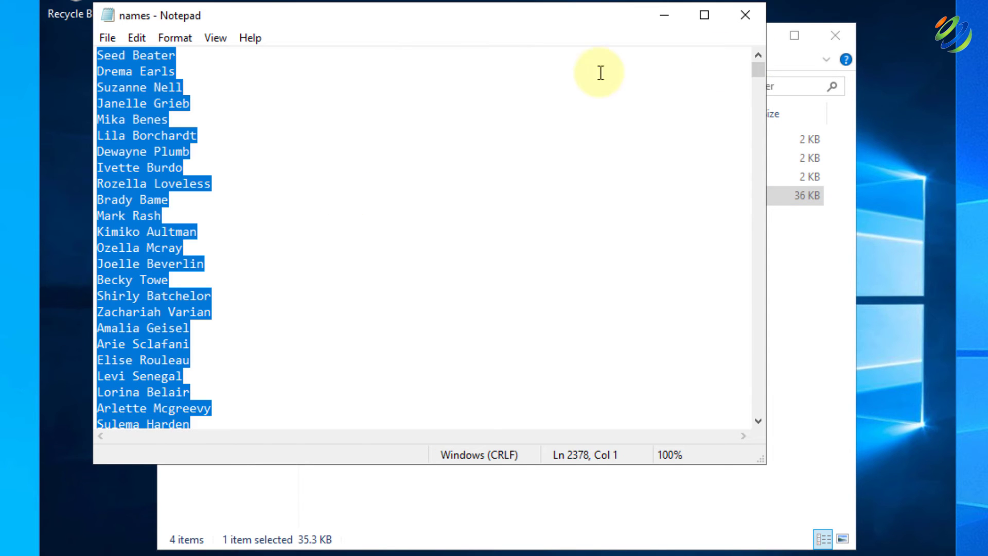
left_click(187, 108)
left_click(169, 200)
key("shift+Left")
left_click_drag(109, 110, 99, 54)
key("ctrl+c")
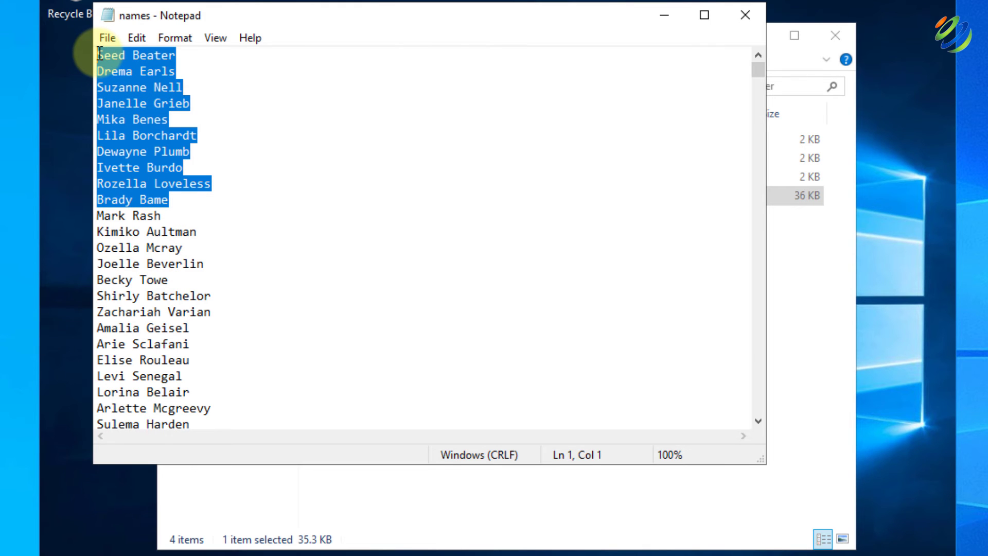
key("ctrl+a")
key("Delete")
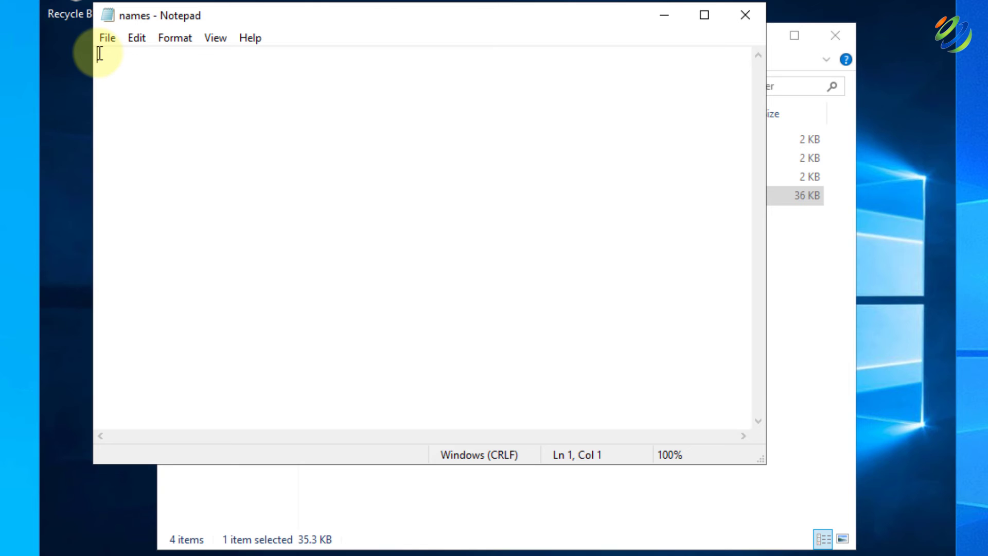
key("ctrl+v")
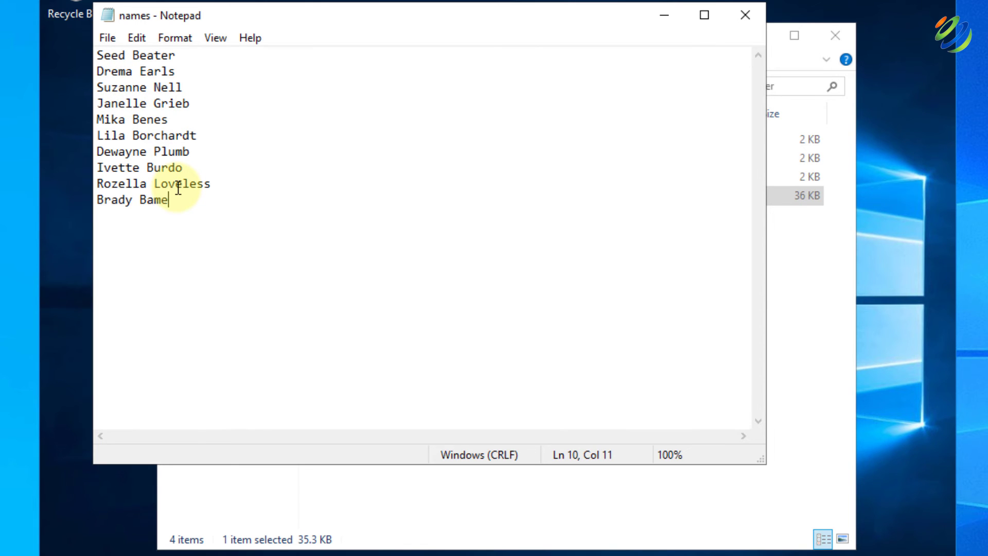
key("ctrl+s")
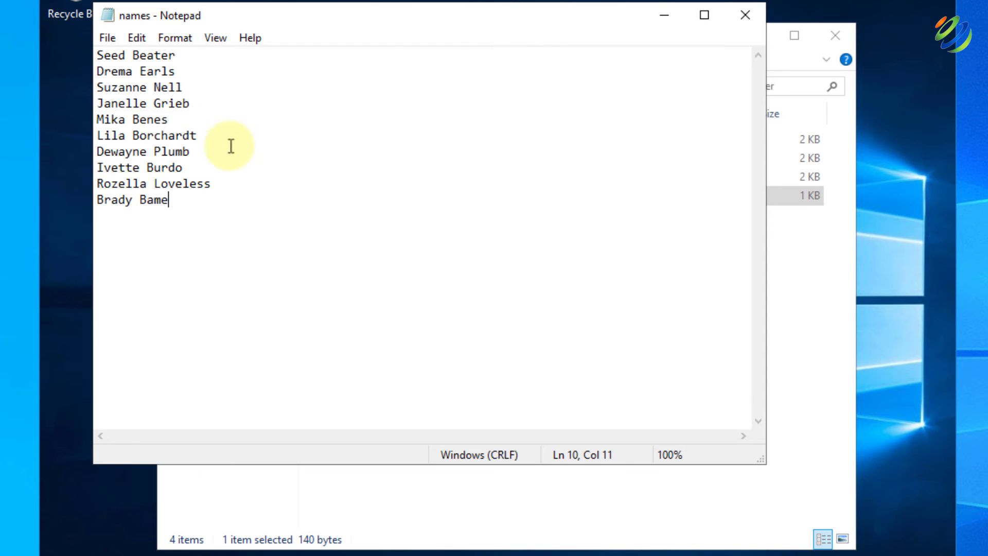
Close Notepad and the folder window, then open AD_PS-master\1_CREATE_USERS.ps1 in PowerShell ISE
left_click(741, 14)
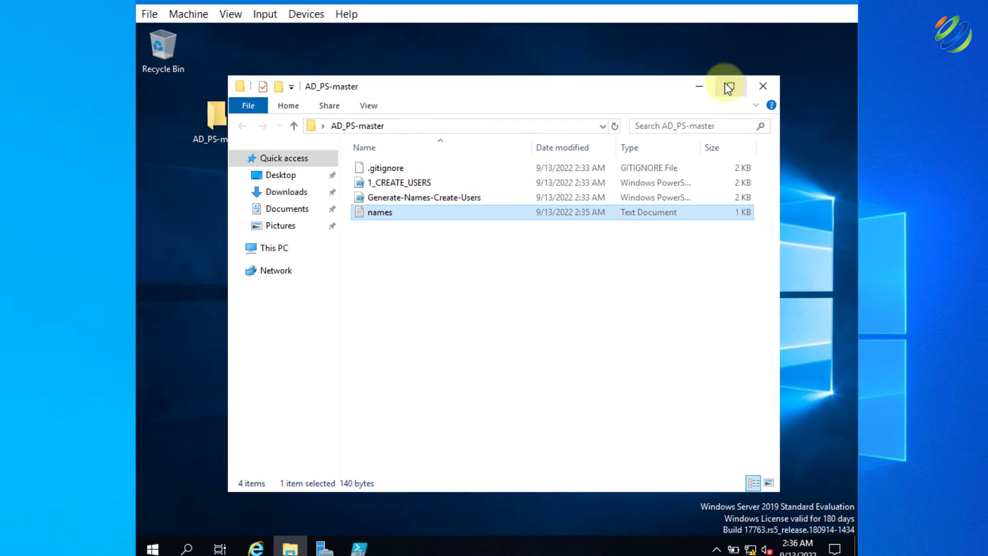
left_click(827, 41)
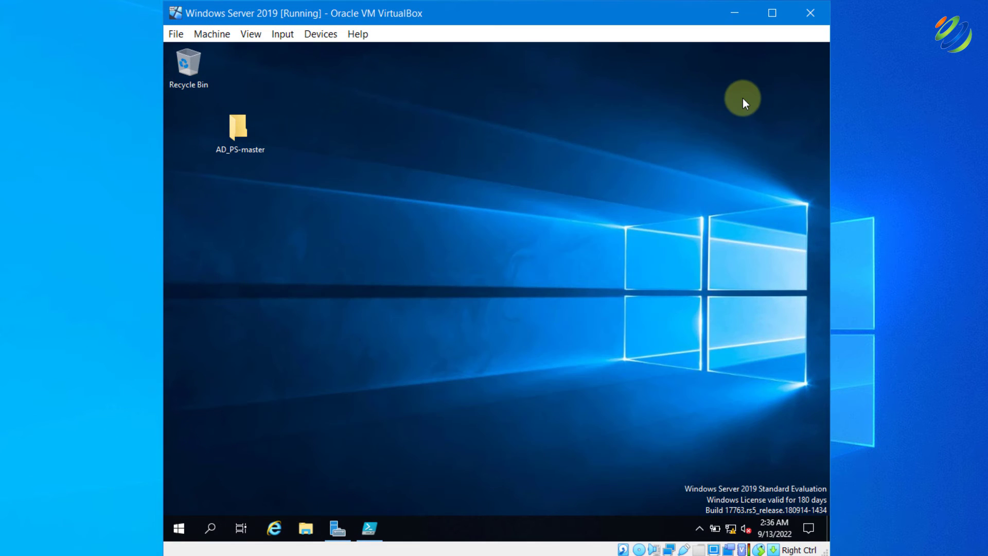
key("super+4")
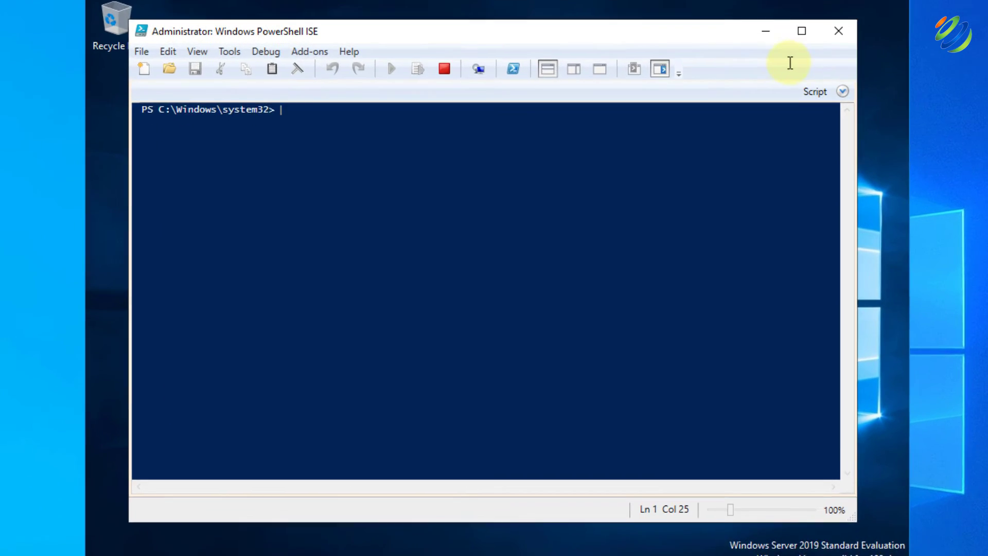
left_click(140, 54)
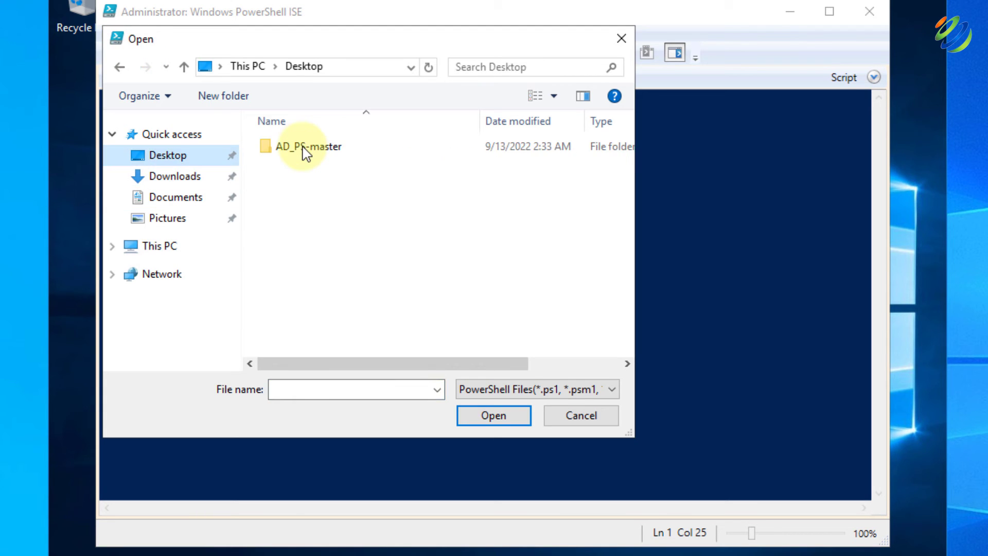
double_click(306, 148)
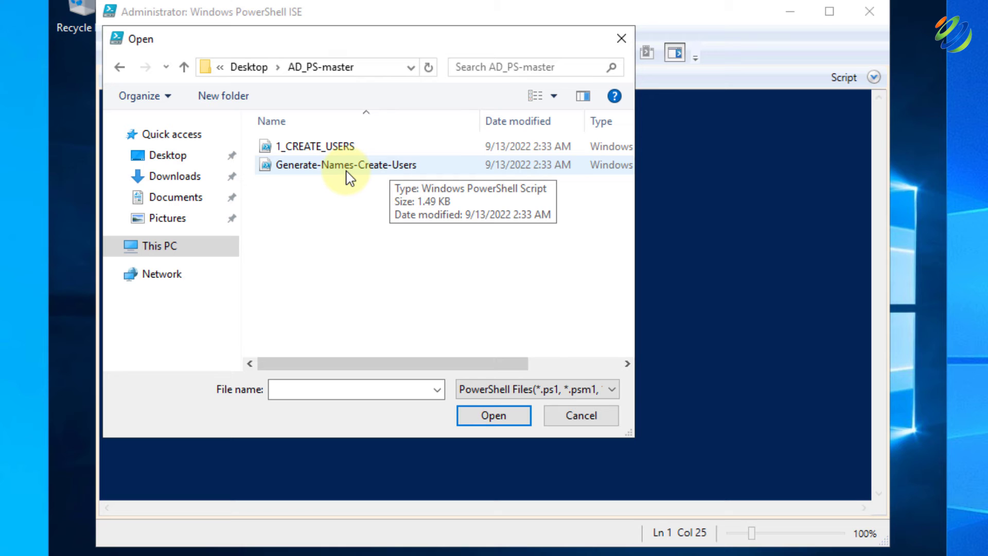
double_click(311, 150)
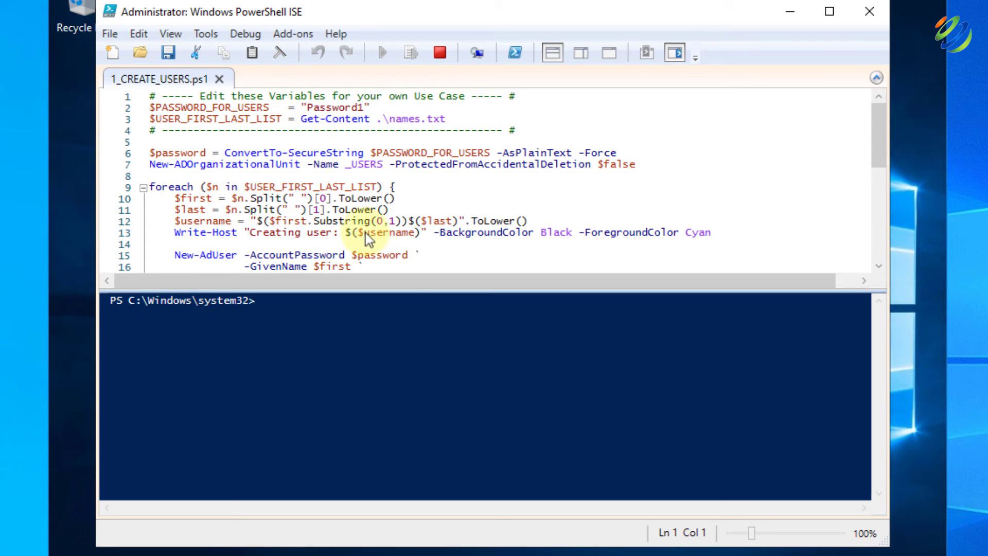
left_click(393, 342)
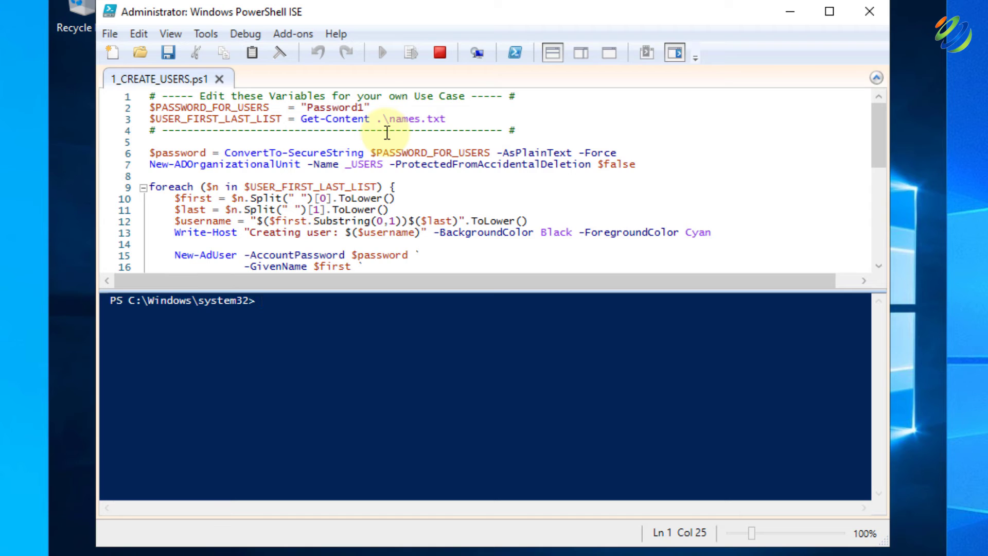
scroll(459, 219, "down", 1)
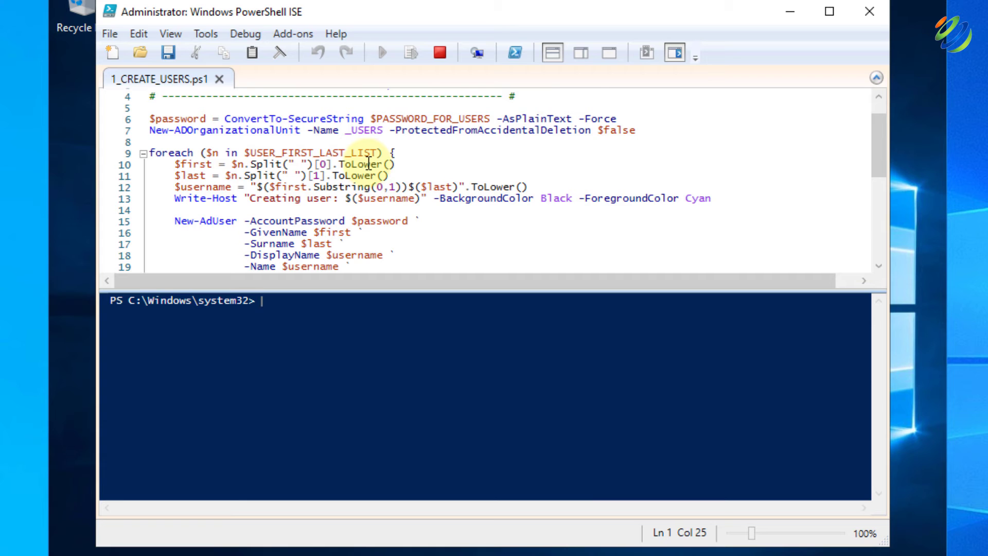
scroll(368, 164, "down", 1)
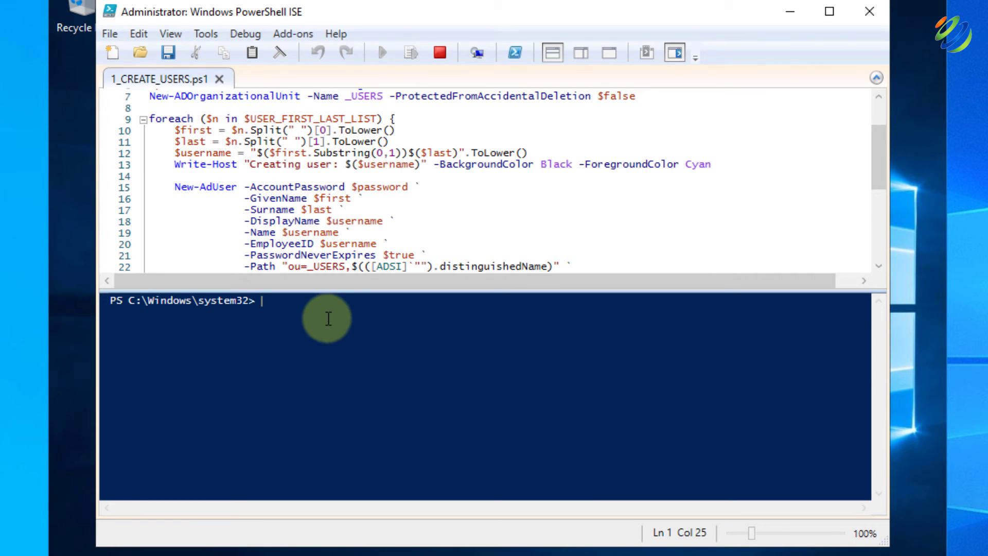
Run Set-ExecutionPolicy Unrestricted after correcting a misspelled attempt, and accept the change with Yes to All
type("Set-")
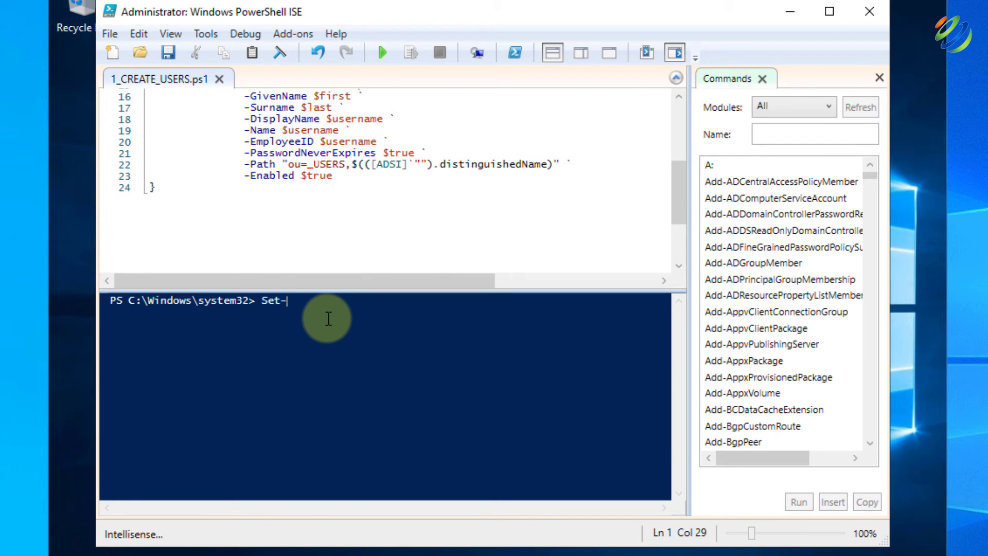
type("Execution")
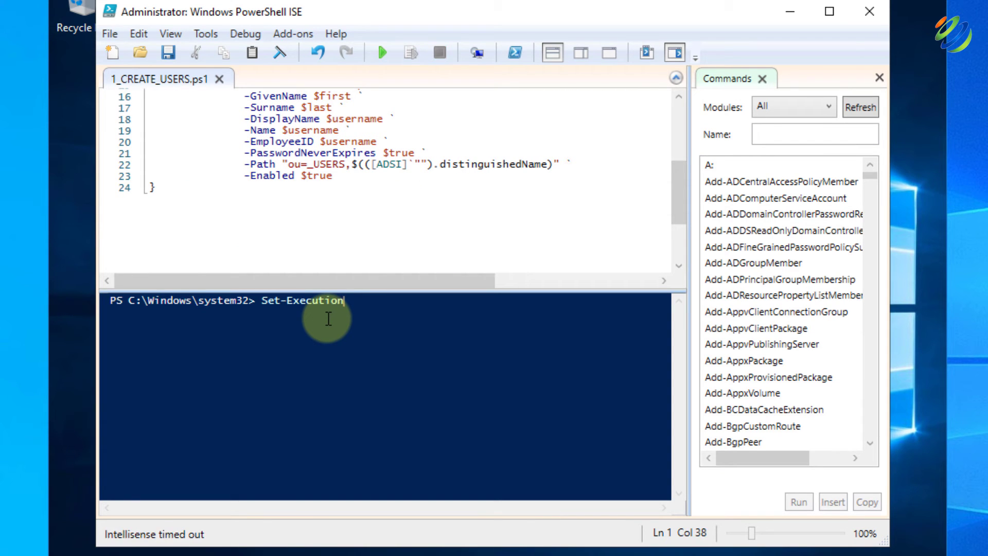
type("Policylicy Unrestricted")
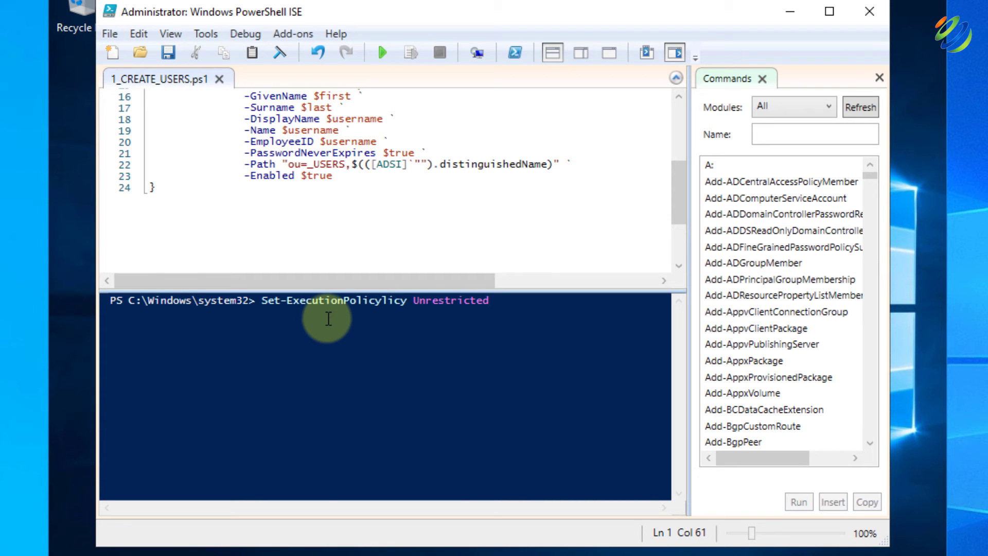
key("Return")
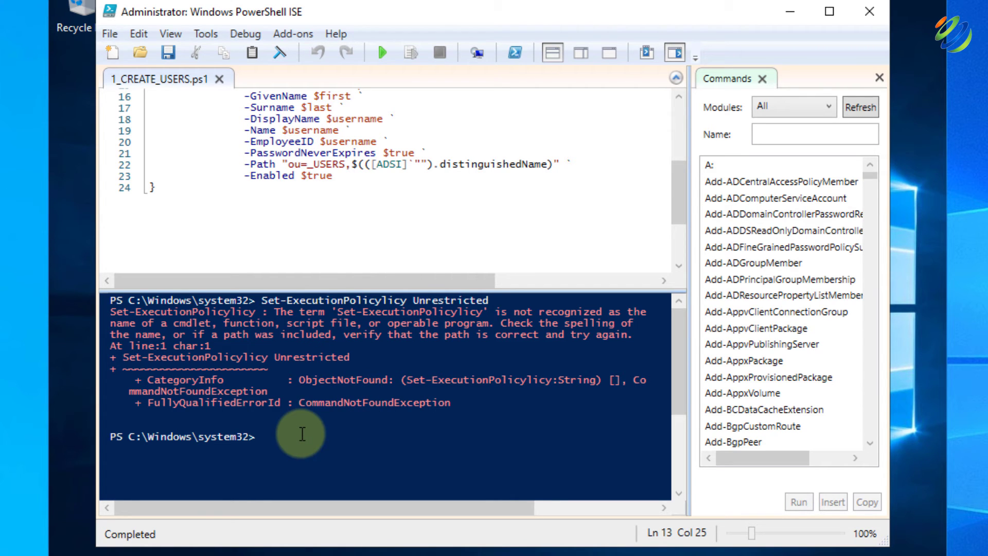
type("Se")
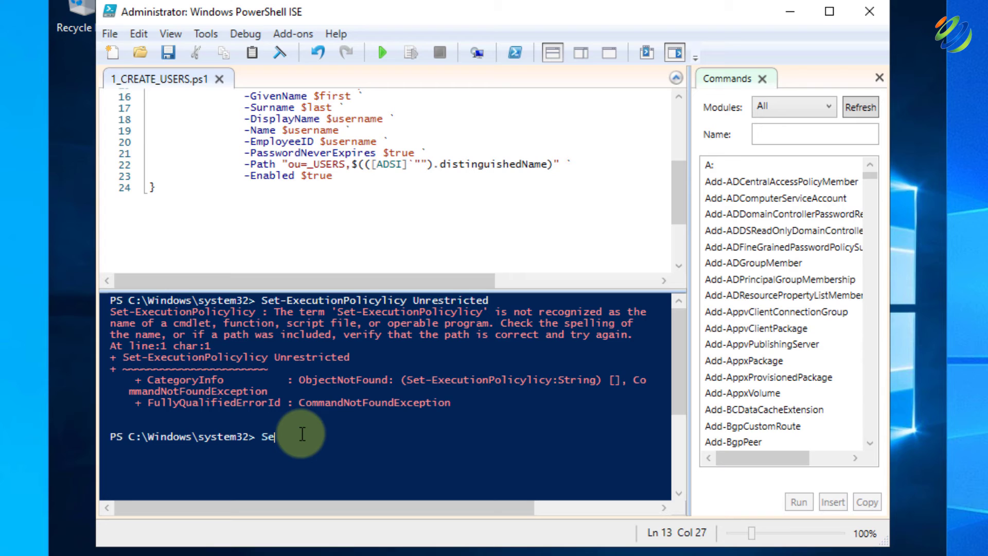
type("t-Ex")
key("Tab")
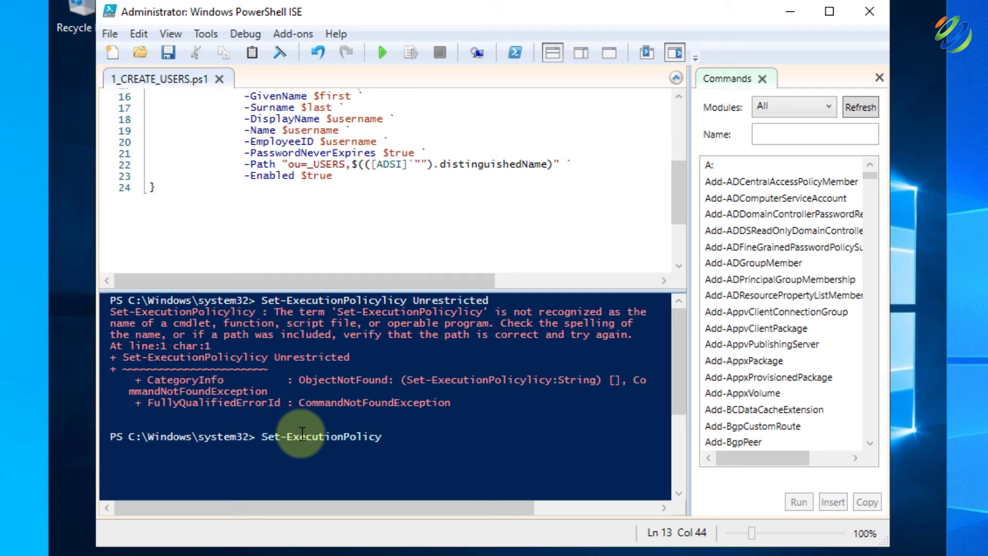
type("Unres")
key("Tab")
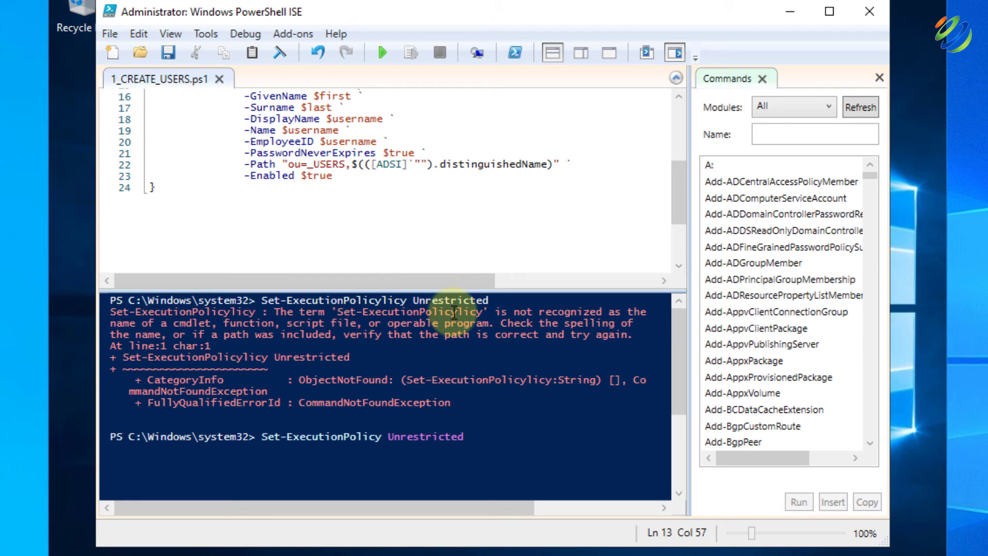
key("Return")
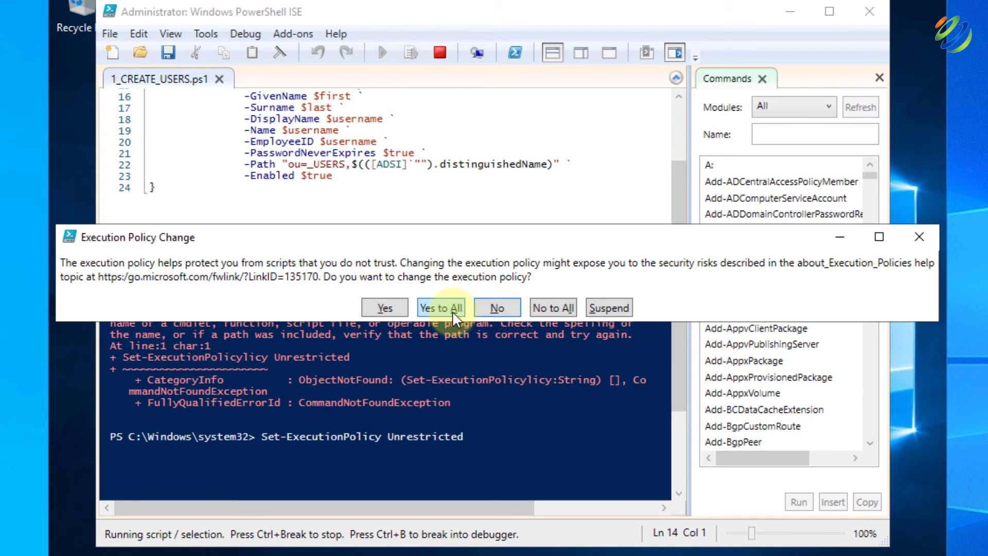
left_click(453, 311)
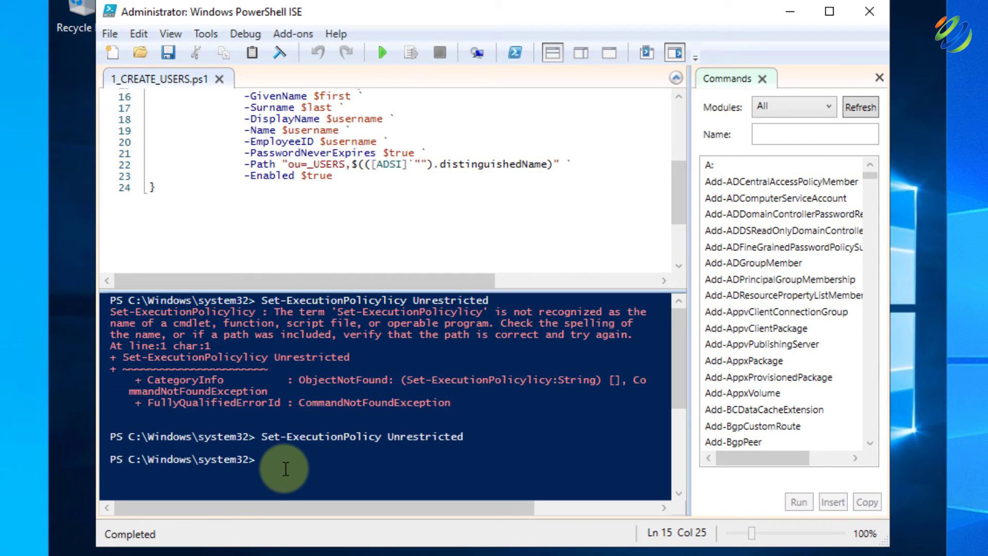
Change the console directory to the user's Desktop\AD_PS-master folder using path suggestions
type("cd ")
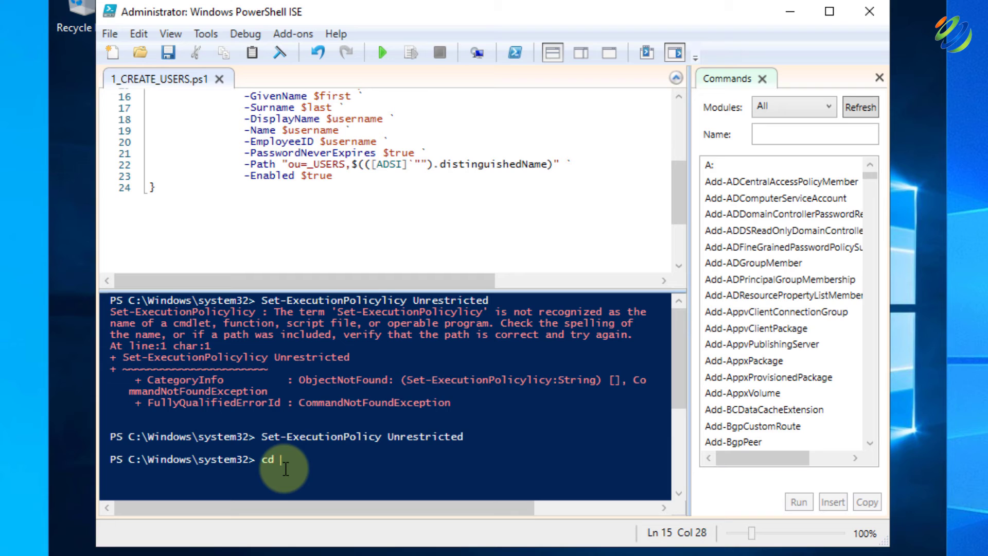
type("c:\\")
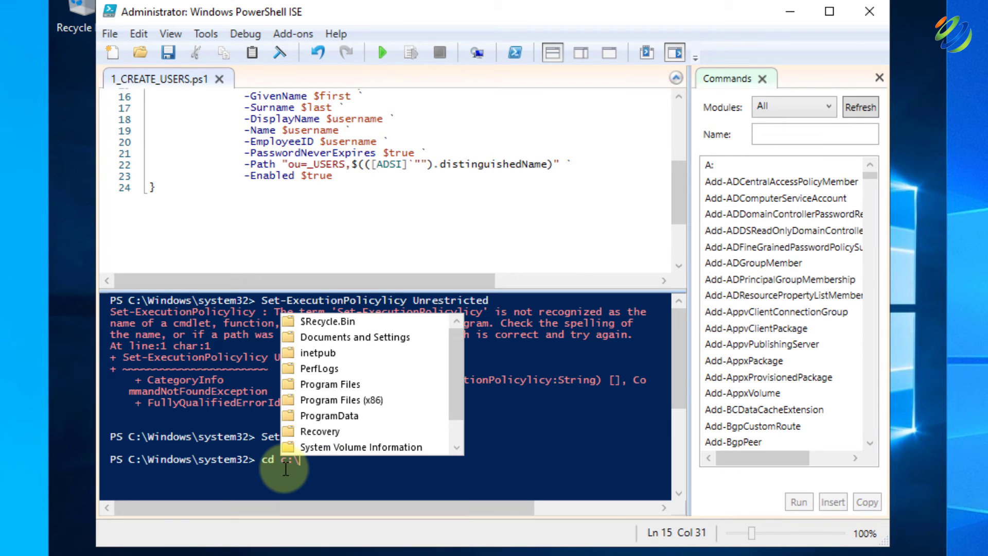
key("Down")
key("Down")
key("Down")
key("Down")
key("Down")
key("Down")
key("Down")
key("Down")
key("Down")
key("Down")
key("Down")
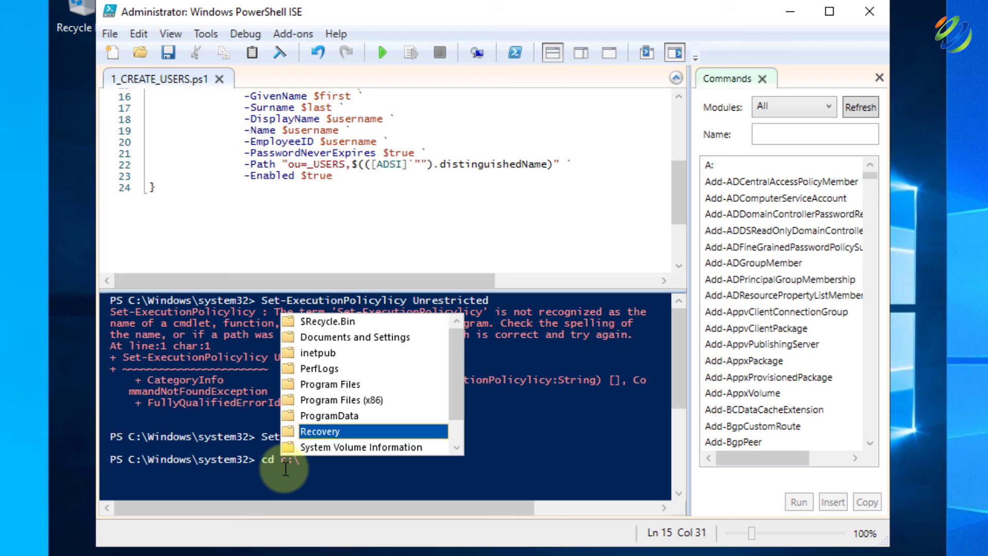
key("Up")
type("\\")
key("Down")
key("Down")
key("Down")
key("Down")
key("Down")
key("Return")
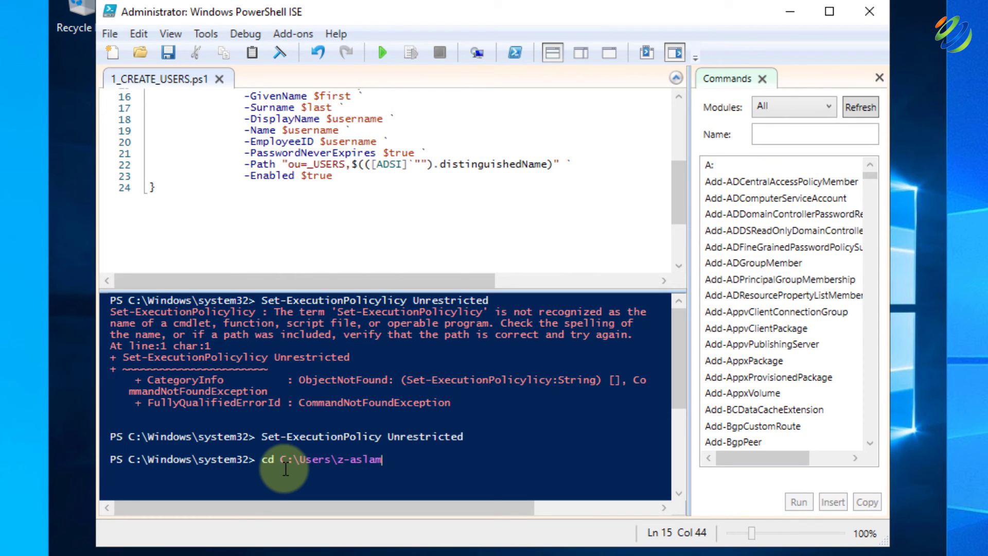
type("\\")
key("Down")
key("Down")
key("Down")
key("Down")
key("Down")
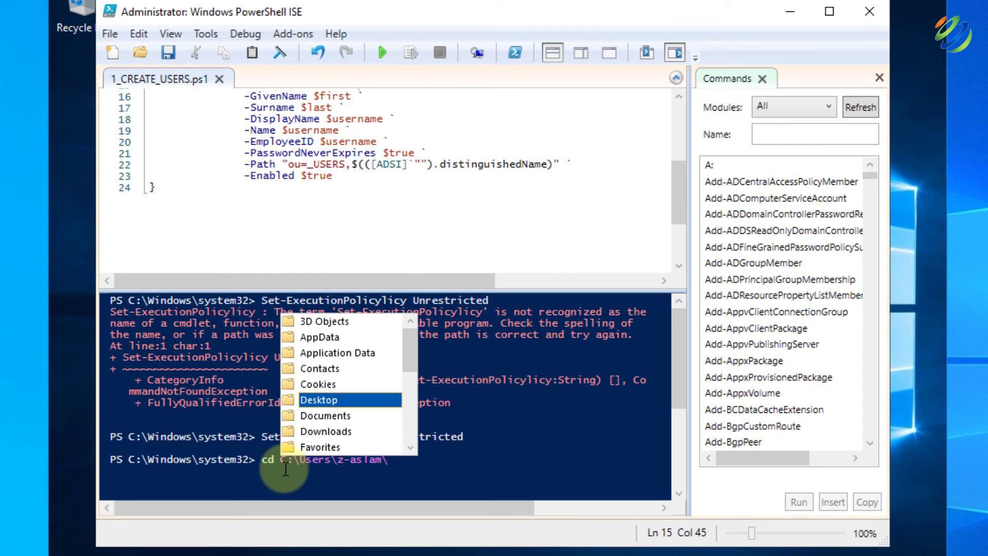
key("Return")
type("\\")
key("Down")
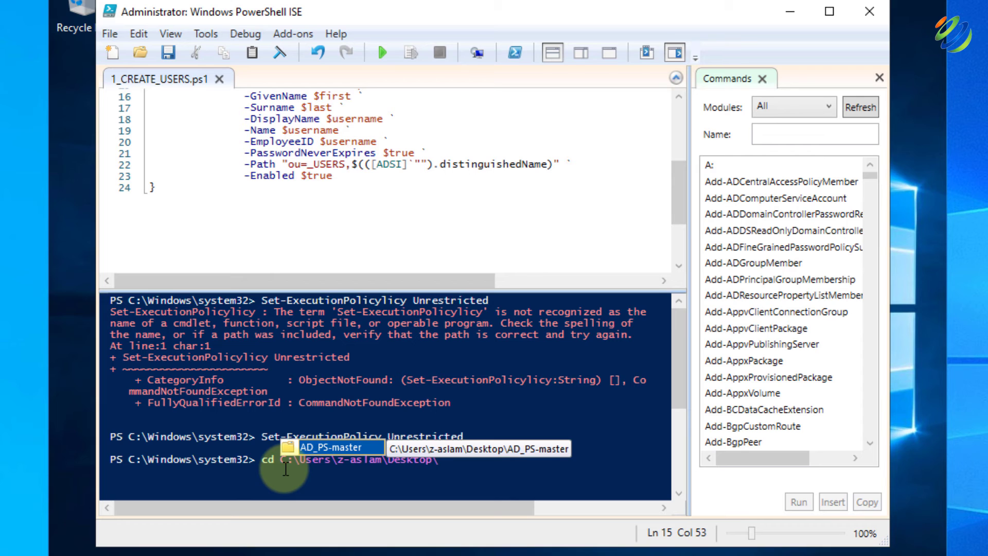
key("Return")
key("Return")
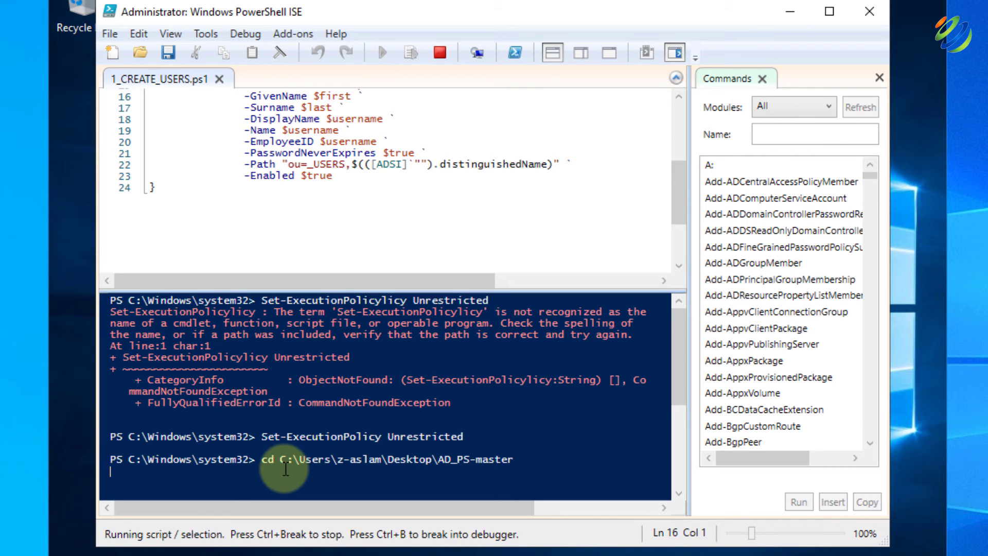
List the folder's files with ls, then run 1_CREATE_USERS.ps1, allowing it to run once
type("ls")
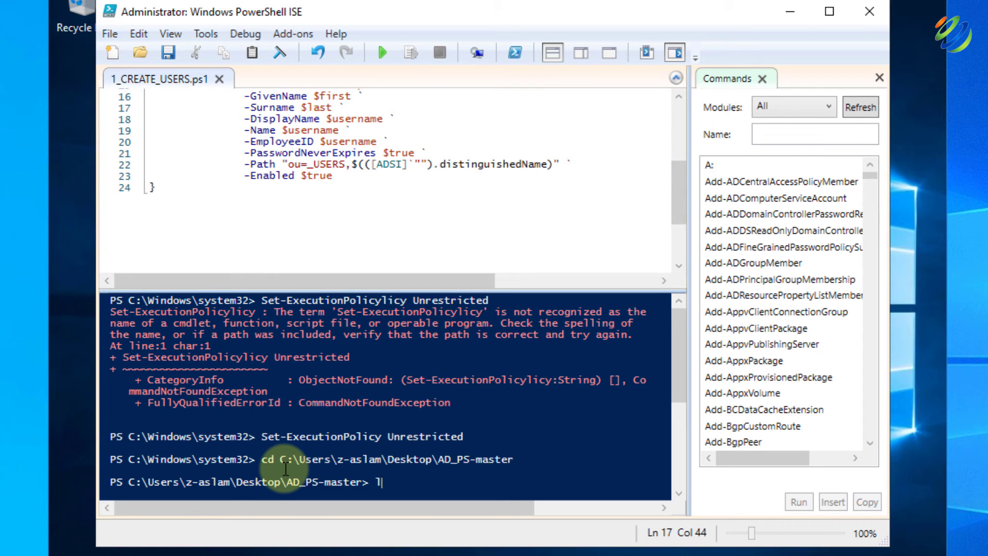
key("Return")
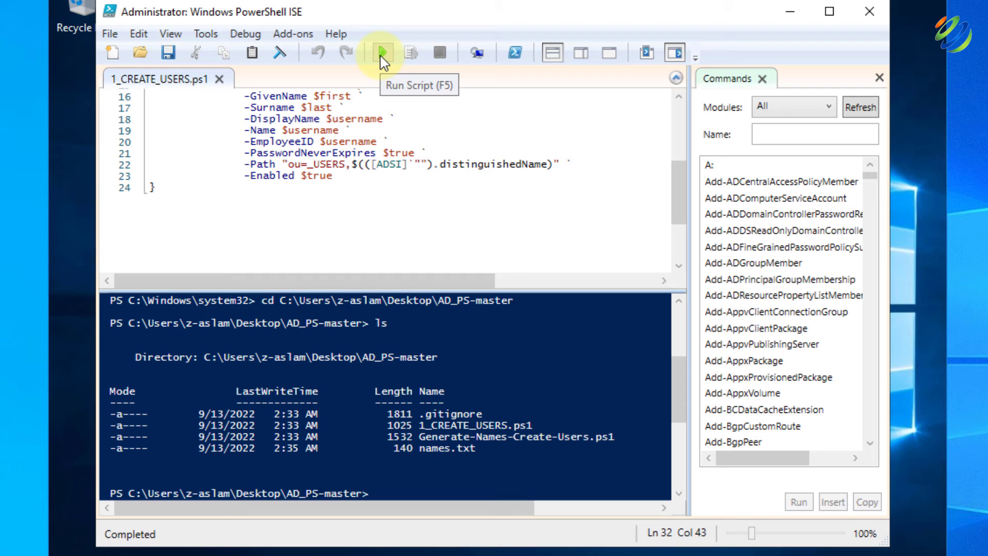
left_click(382, 54)
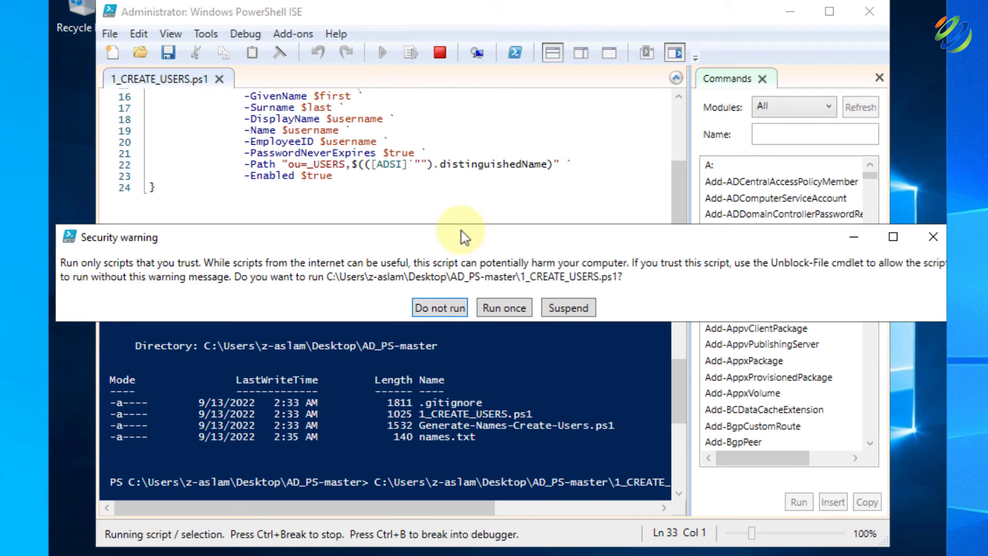
left_click(502, 309)
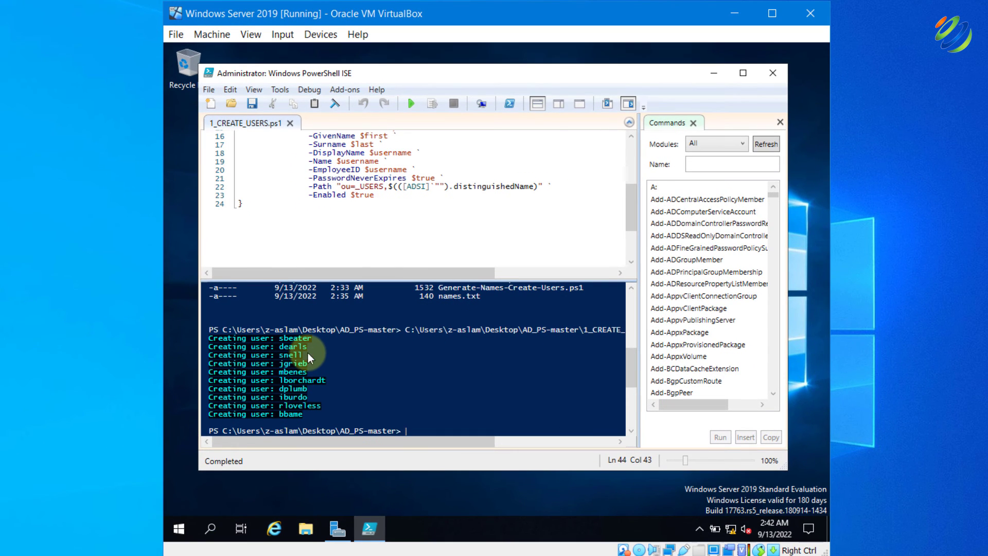
Launch Active Directory Users and Computers and show the accounts in mydomain.com's _USERS unit
left_click(180, 528)
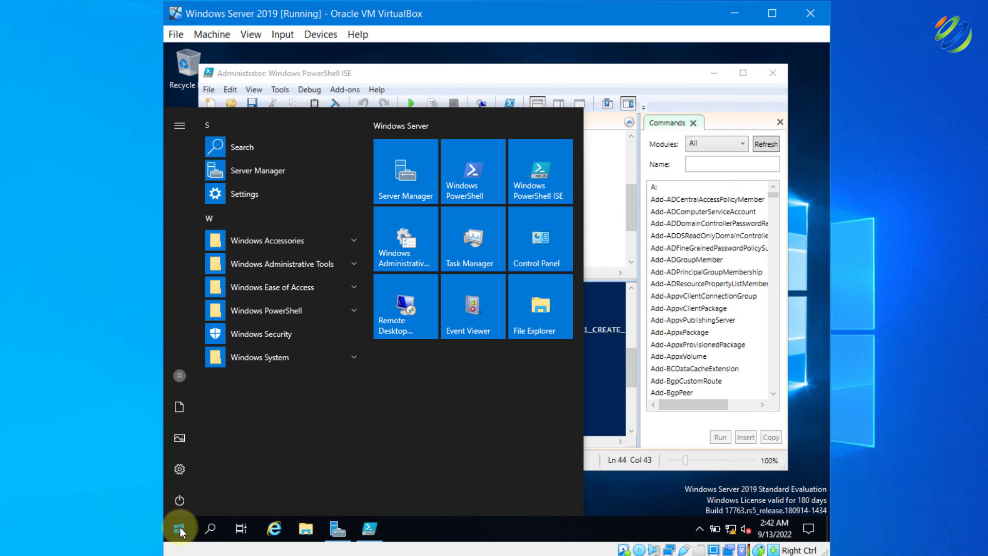
left_click(310, 263)
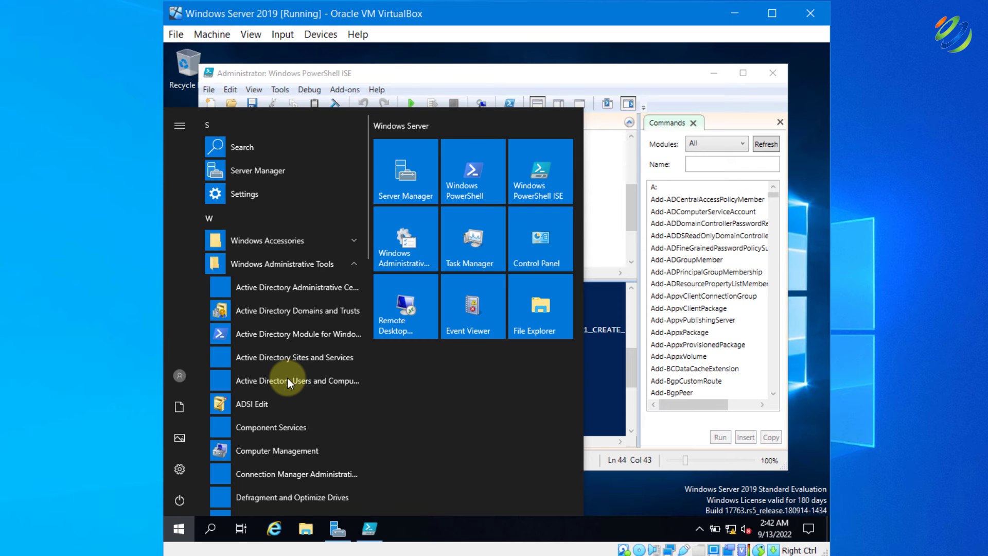
left_click(288, 381)
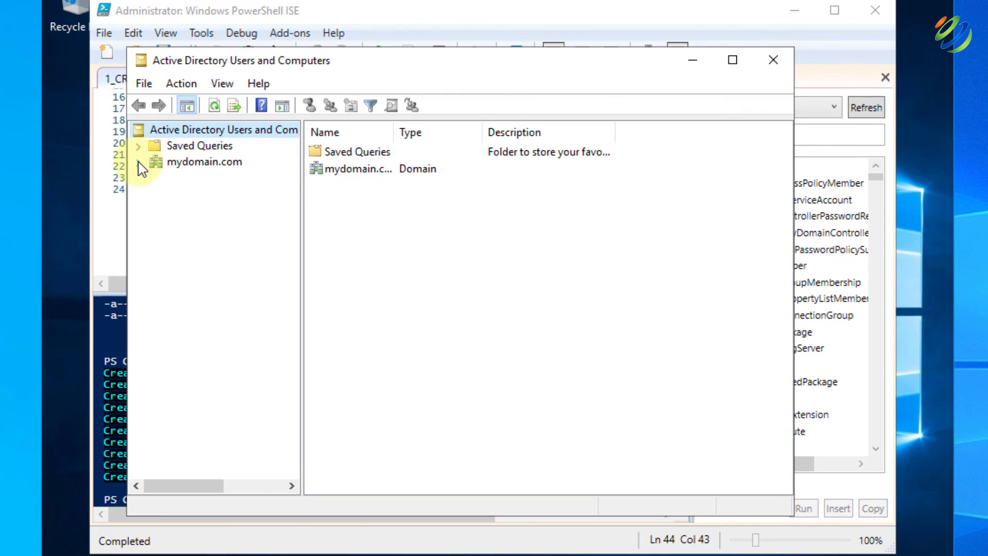
left_click(139, 164)
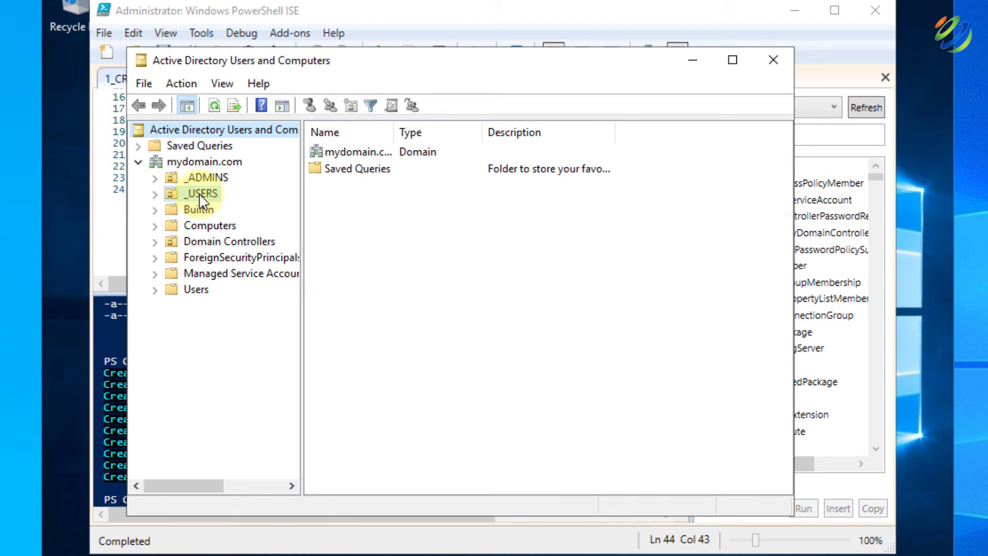
left_click(199, 194)
left_click(199, 193)
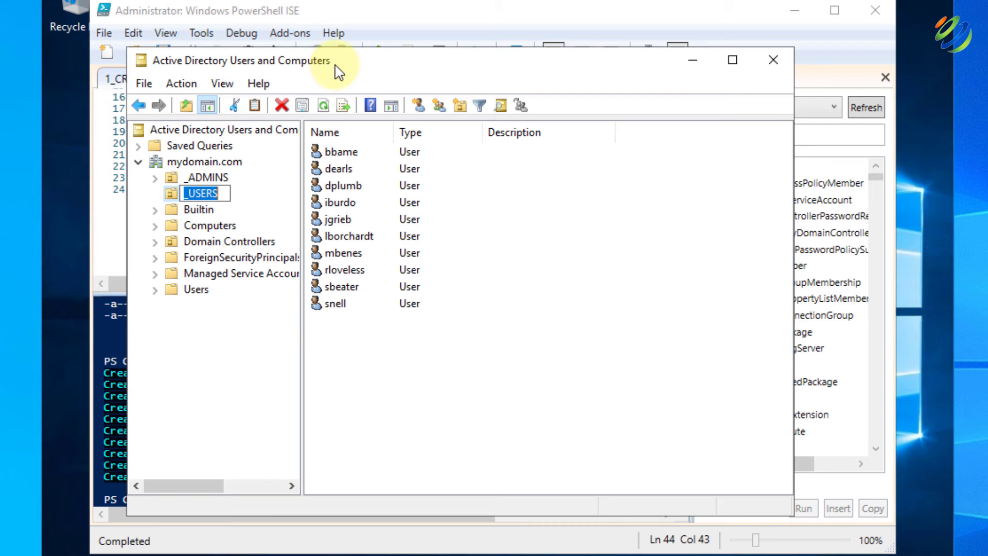
Open Find on the mydomain.com domain to search users, contacts and groups
left_click_drag(337, 72, 492, 72)
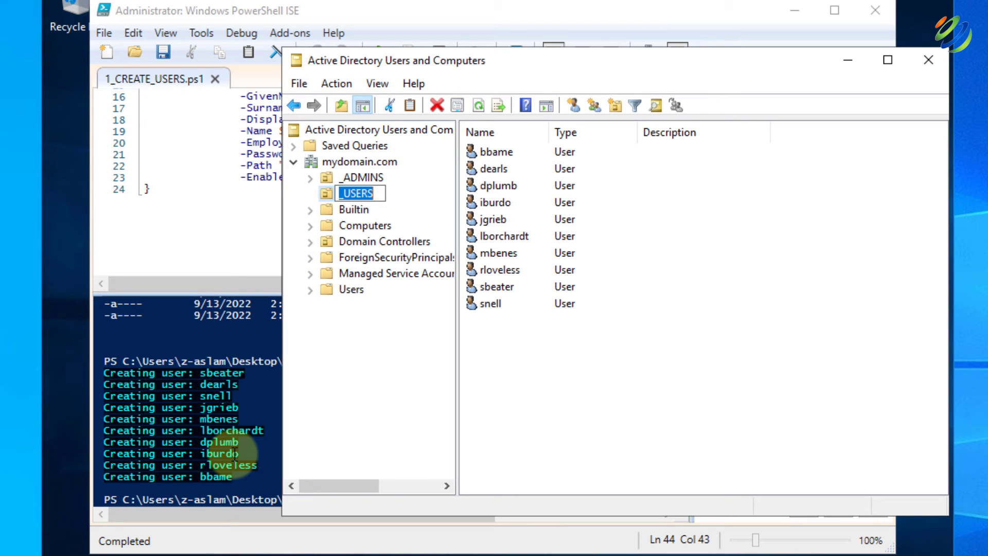
left_click(341, 164)
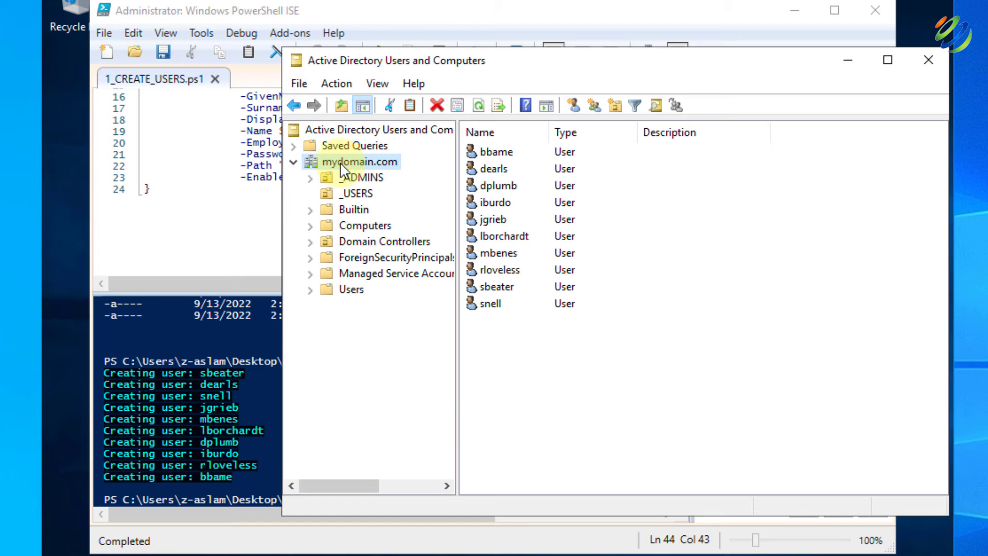
right_click(341, 167)
left_click(371, 193)
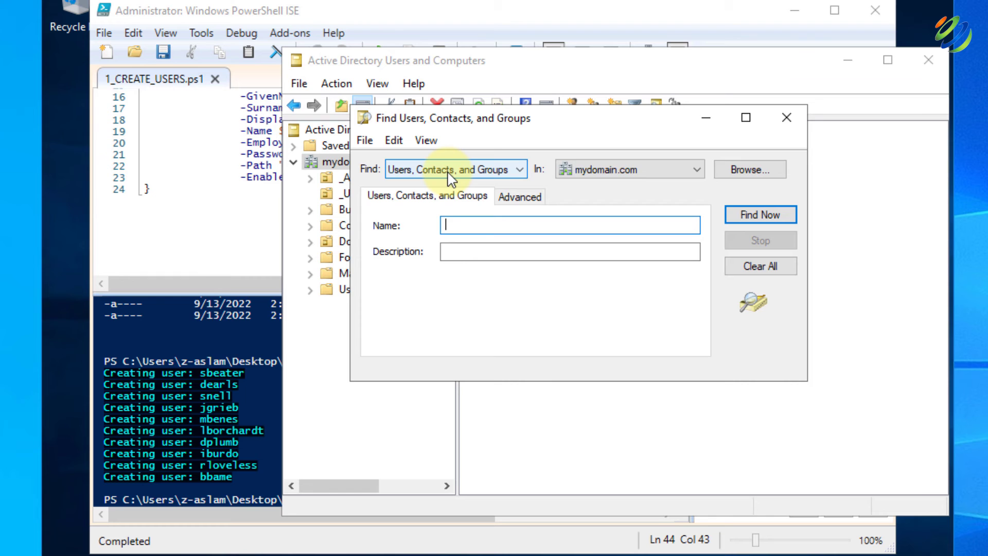
Search Users, Contacts, and Groups for a new user's account name, then close Find and the console
left_click(447, 171)
key("Down")
key("Down")
key("Down")
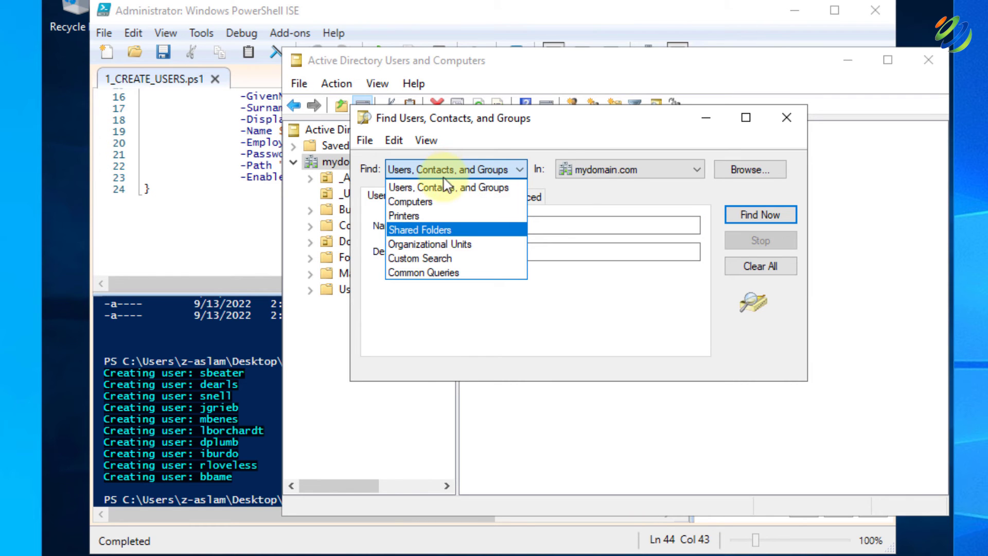
left_click(442, 187)
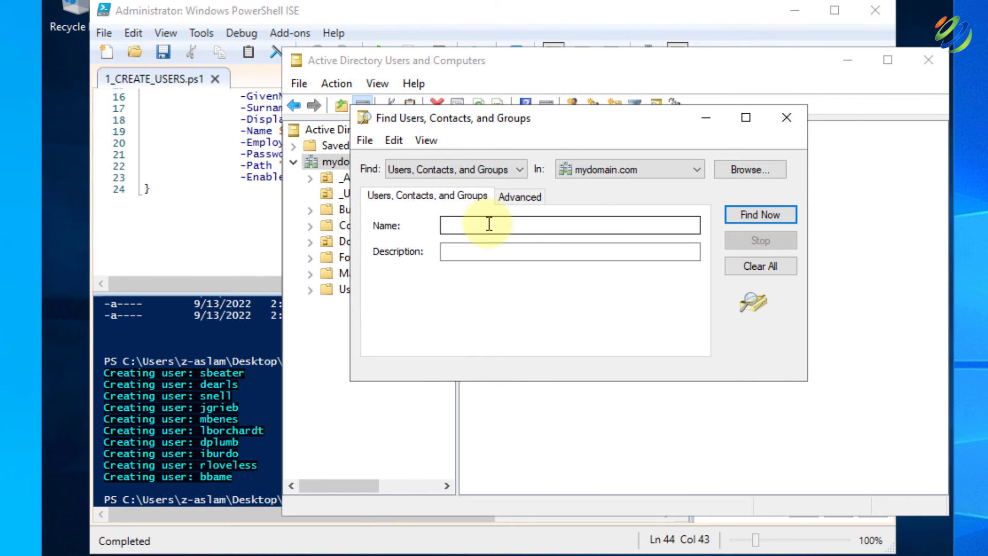
left_click_drag(545, 118, 545, 256)
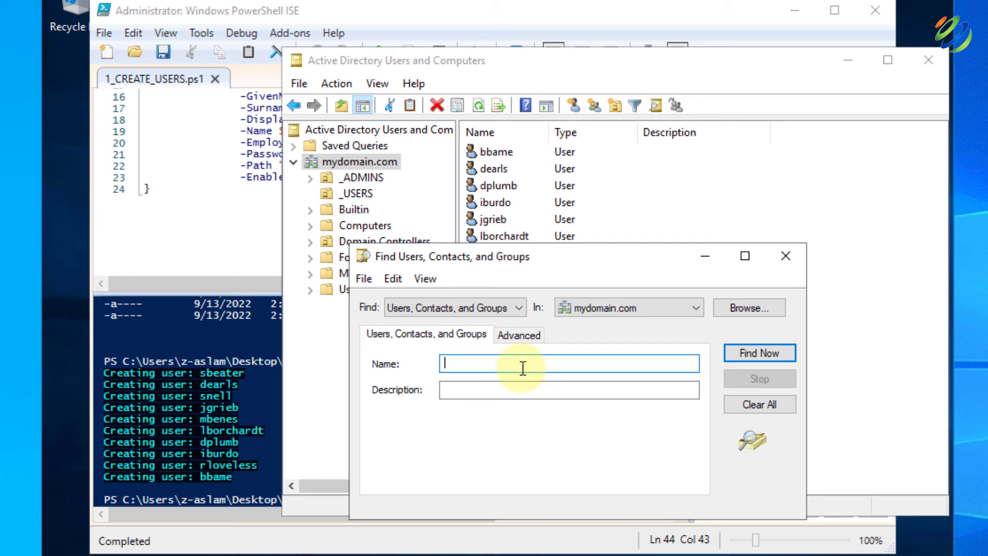
type("dearls")
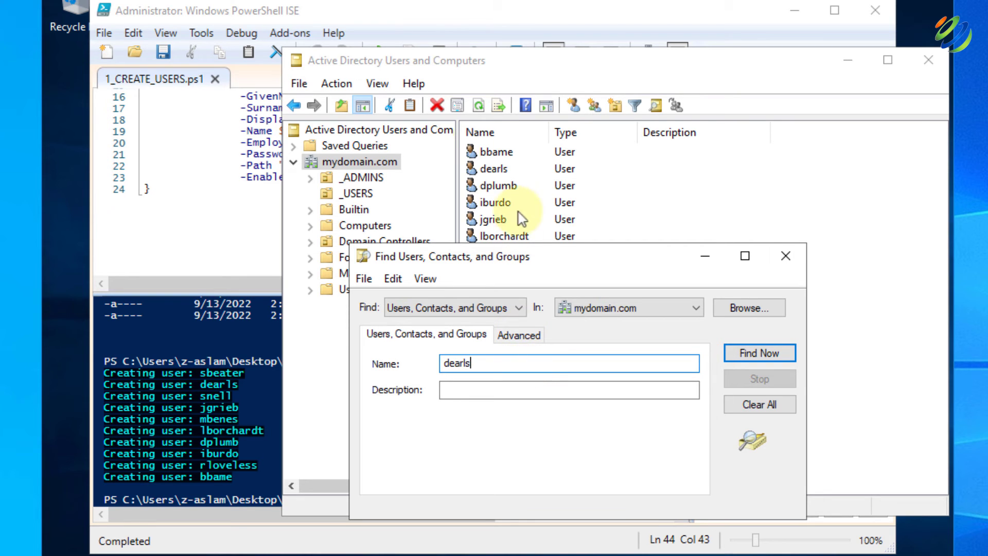
left_click(776, 354)
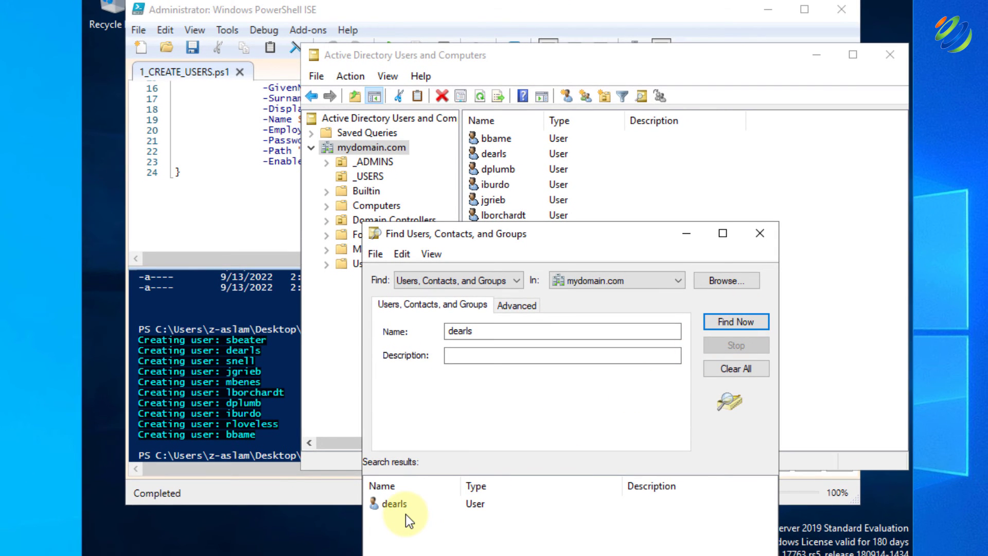
left_click(760, 234)
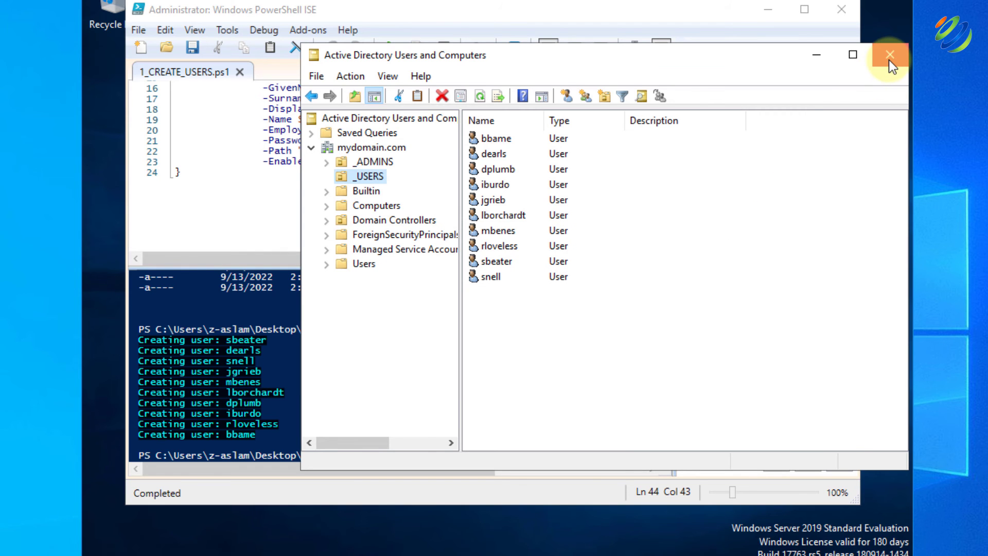
left_click(889, 59)
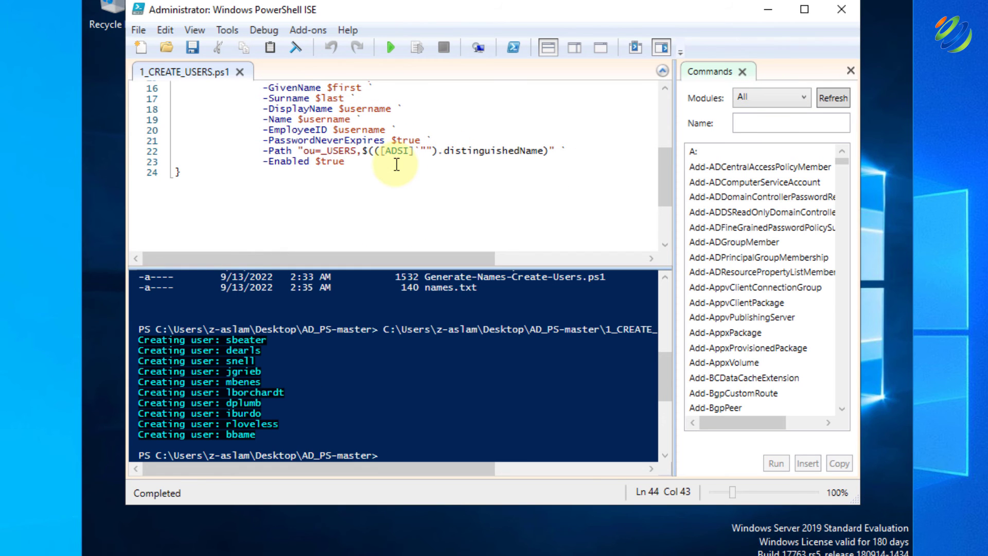
Minimize the Windows Server 2019 VM window, leaving the server running in VirtualBox Manager
scroll(396, 164, "up", 5)
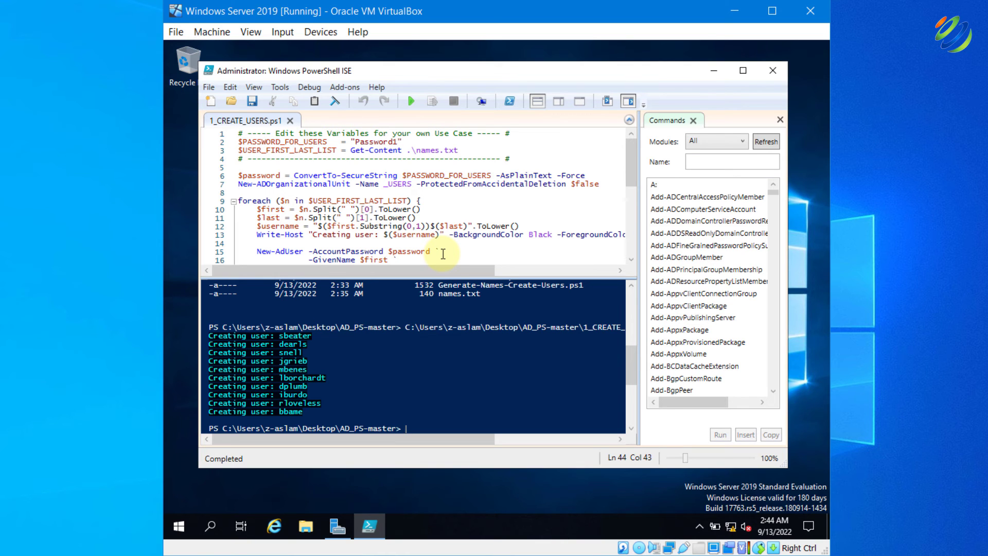
left_click(732, 16)
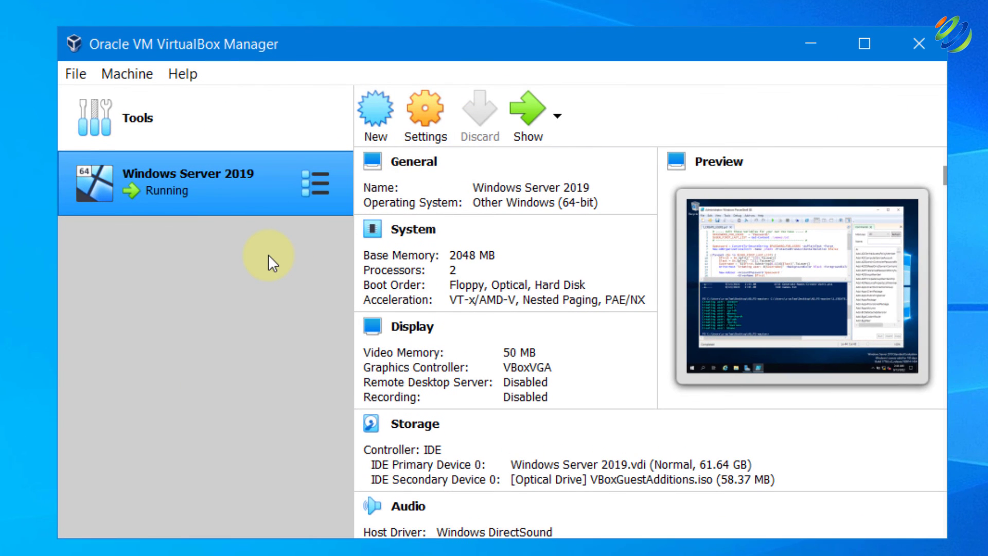
Create a Windows 10 (64-bit) VM named WIndows10 with 2048 MB memory and a new VDI disk
left_click(375, 111)
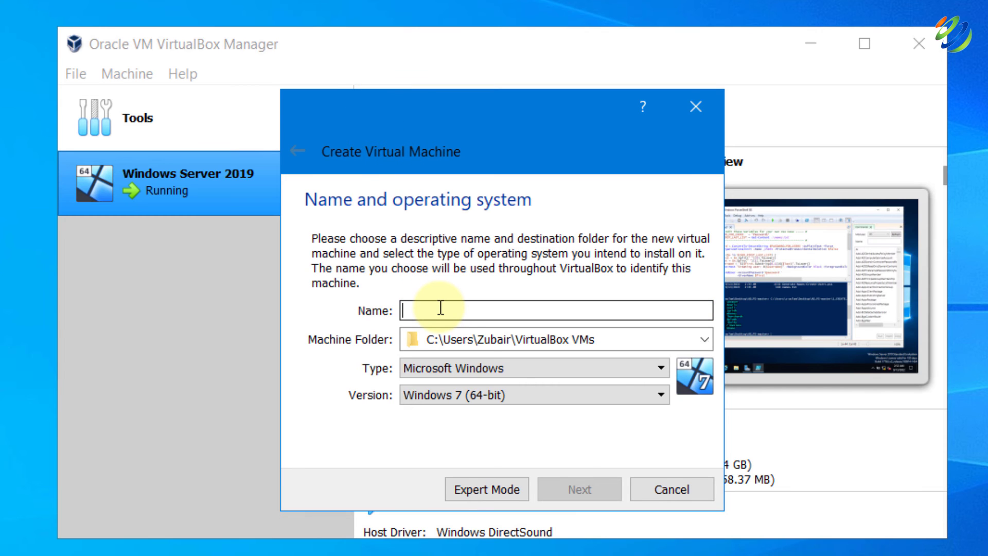
type("WIndows10")
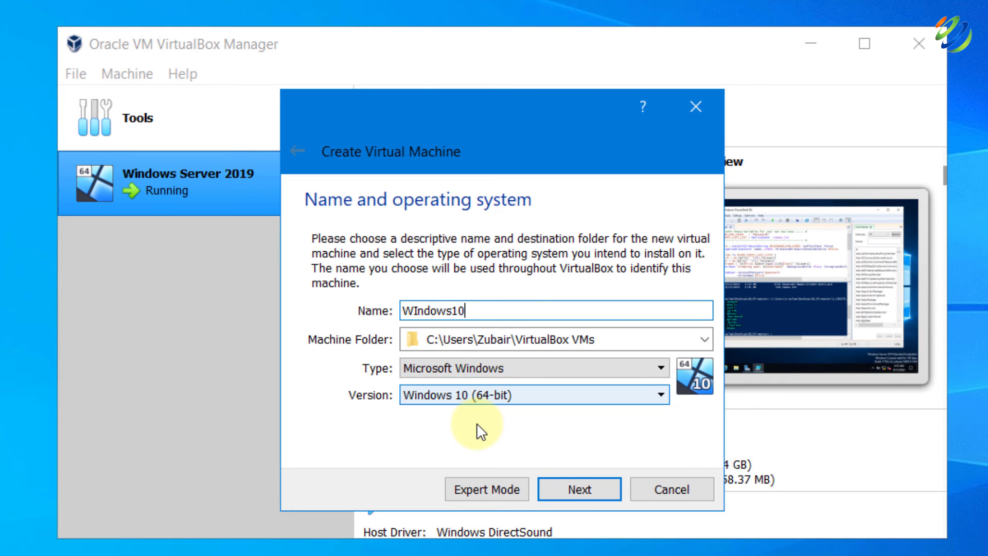
left_click(578, 489)
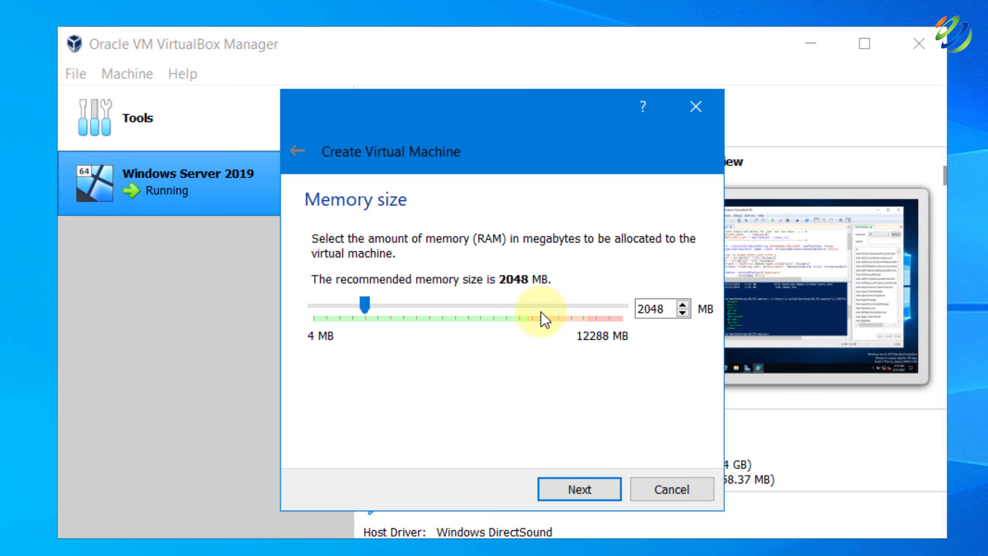
left_click(551, 490)
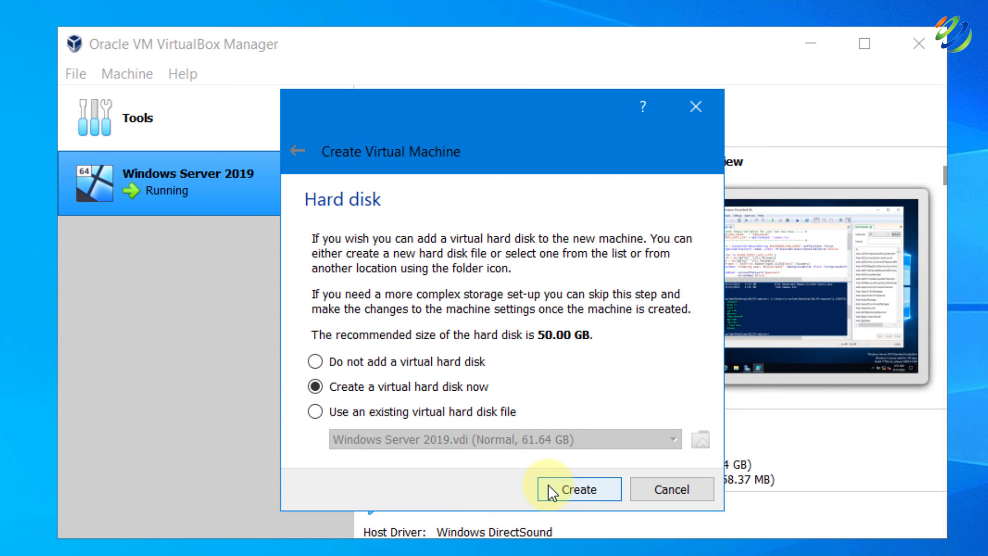
left_click(551, 490)
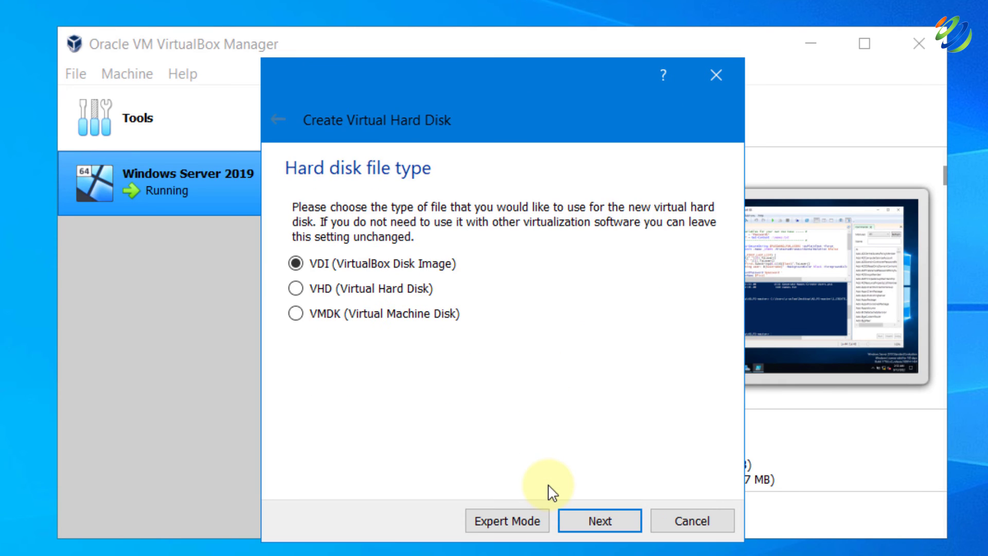
left_click(582, 518)
left_click(582, 518)
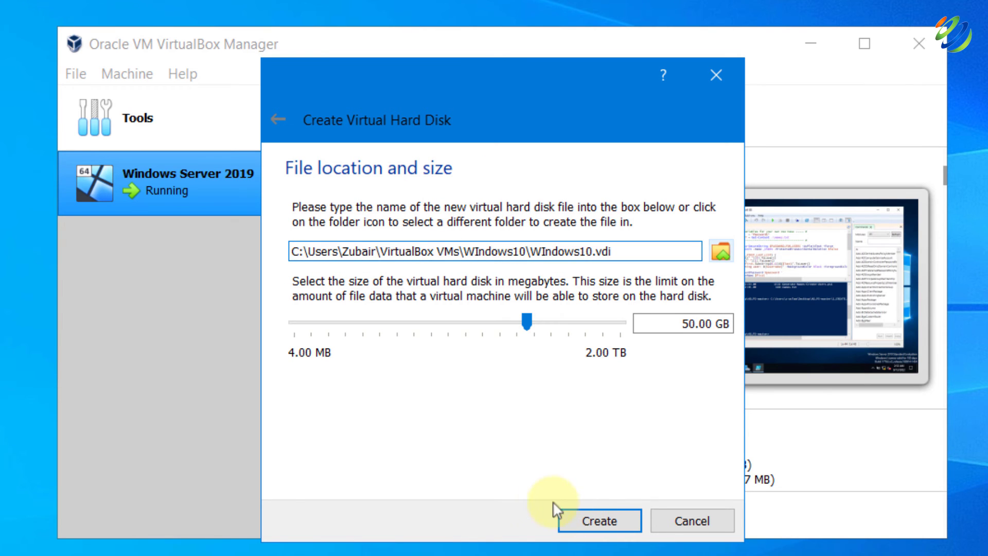
left_click(721, 251)
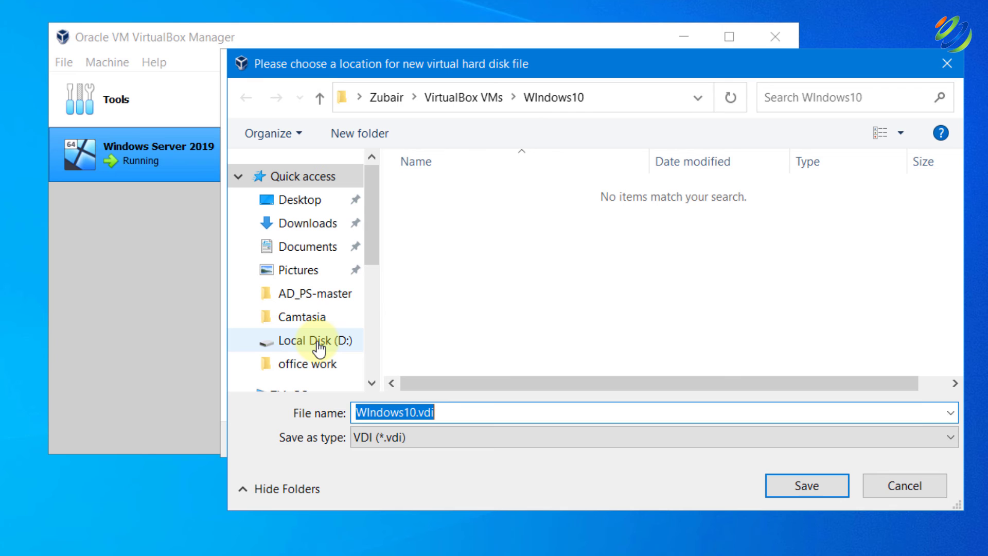
Save the disk as WIndows10.vdi in a new 'windows 10' folder on D: and create the VM
left_click(317, 341)
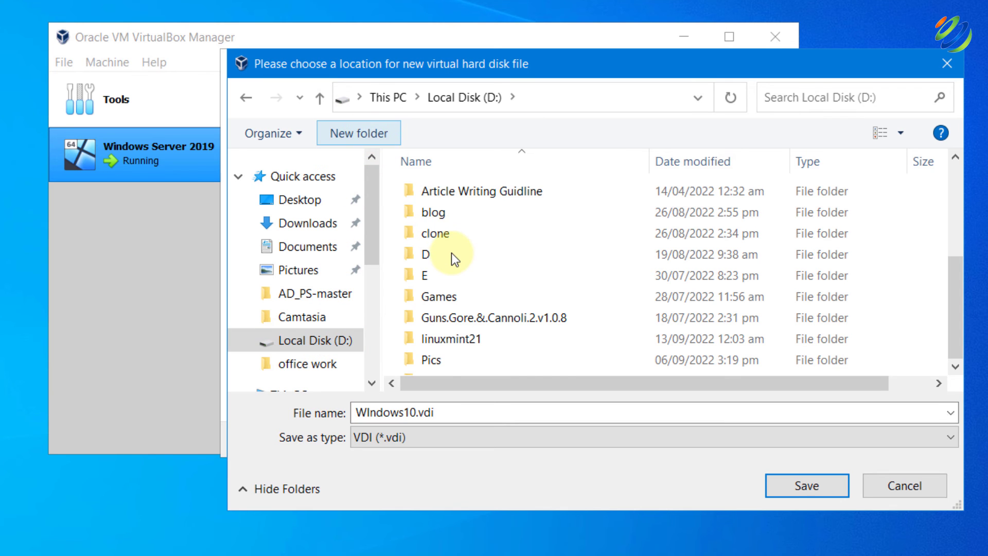
key("ctrl+shift+n")
type("windows 10")
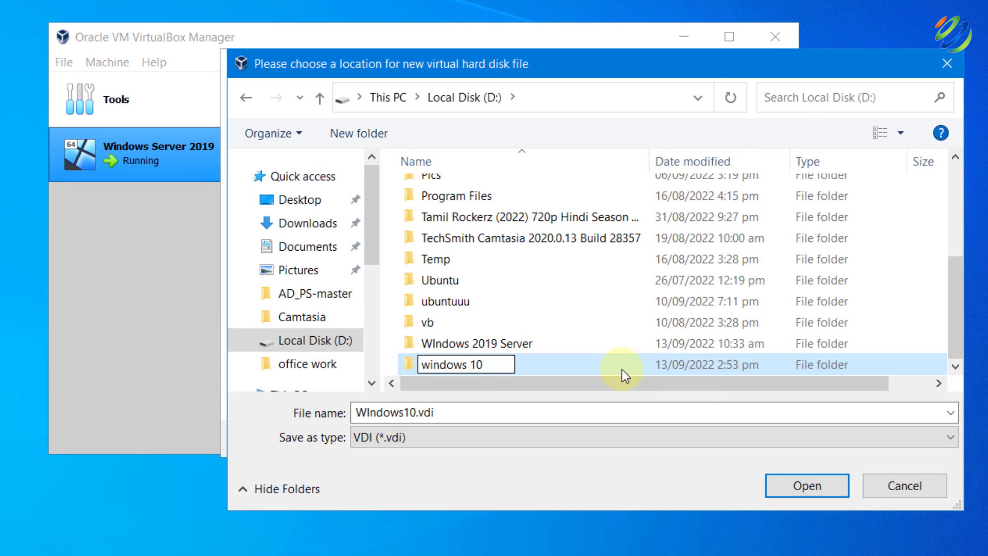
left_click(792, 486)
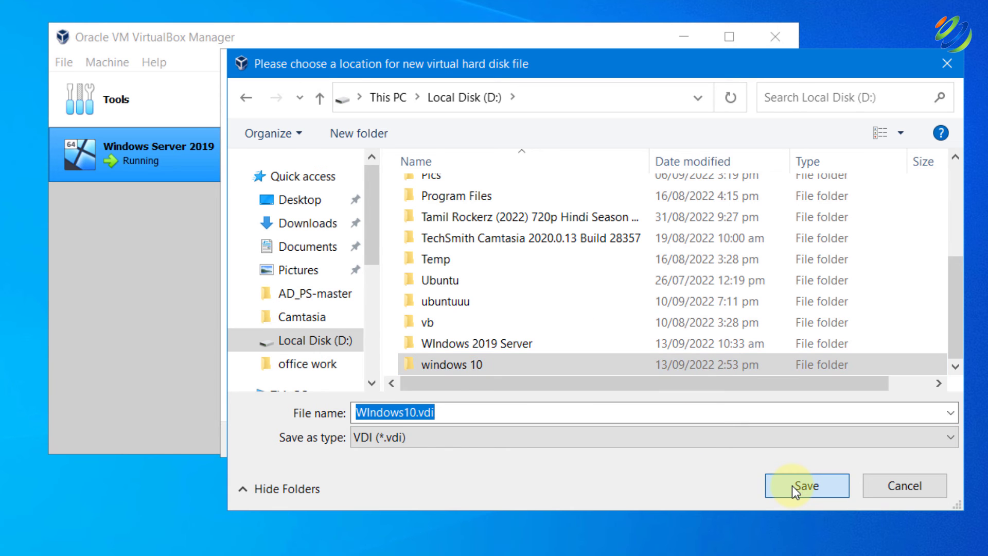
left_click(792, 486)
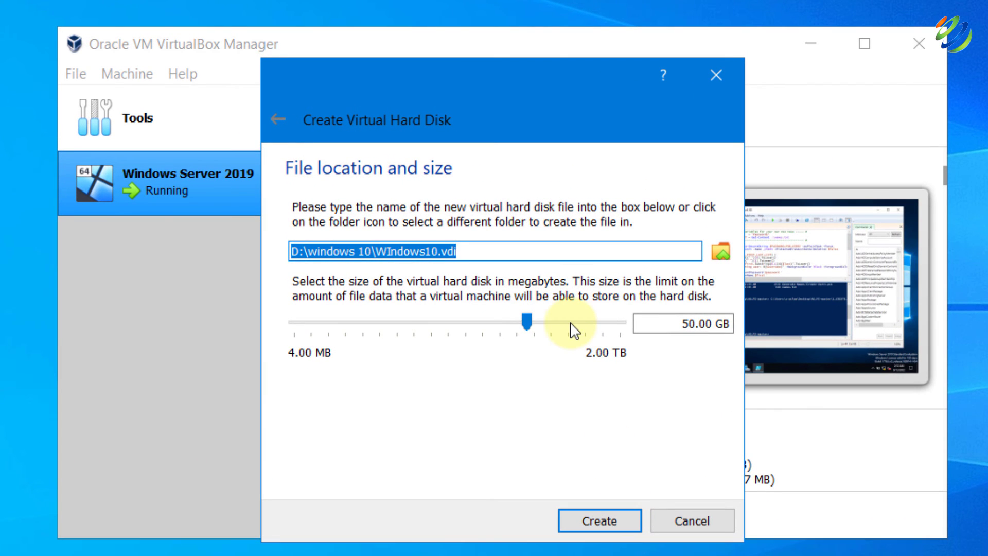
mouse_move(574, 330)
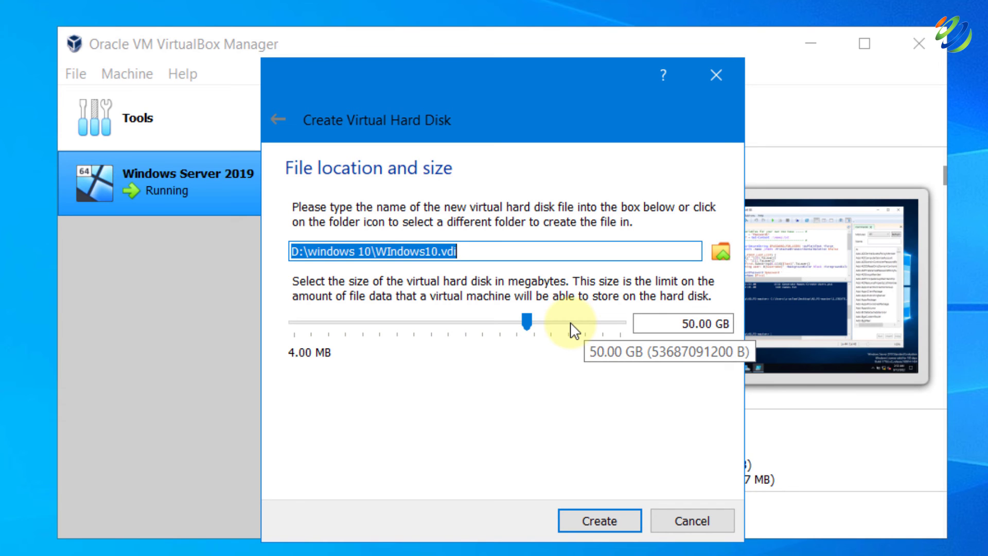
left_click(577, 519)
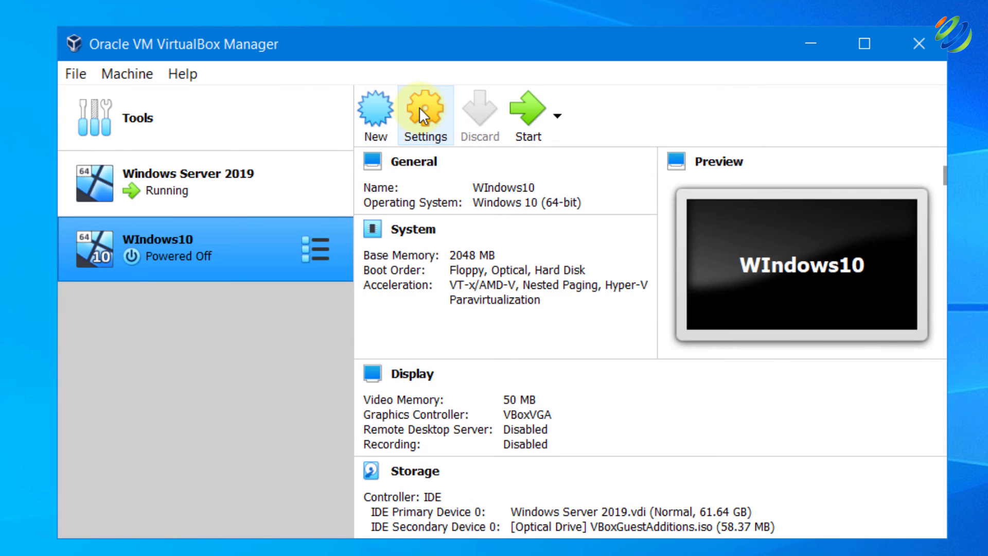
Set WIndows10's shared clipboard and Drag'n'Drop to Bidirectional
left_click(419, 107)
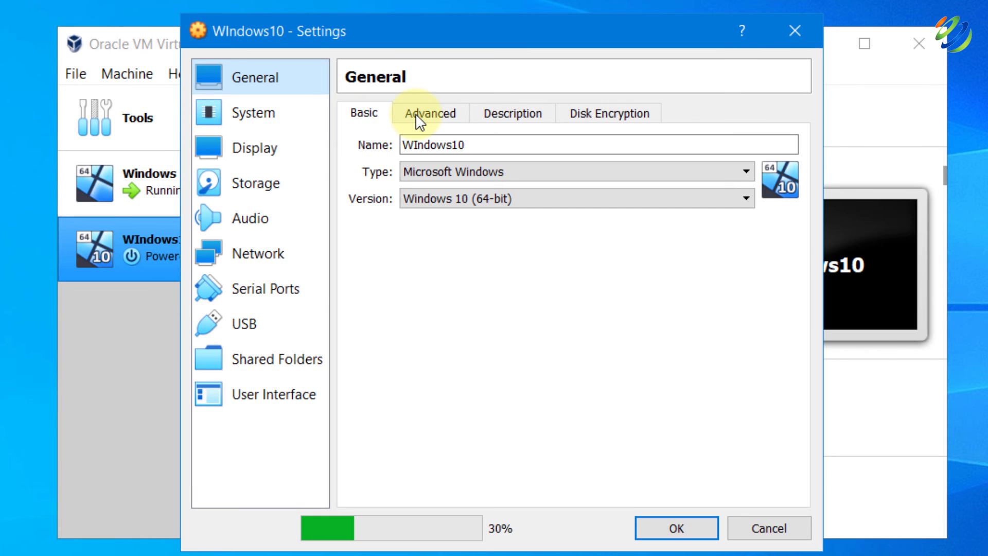
left_click(416, 113)
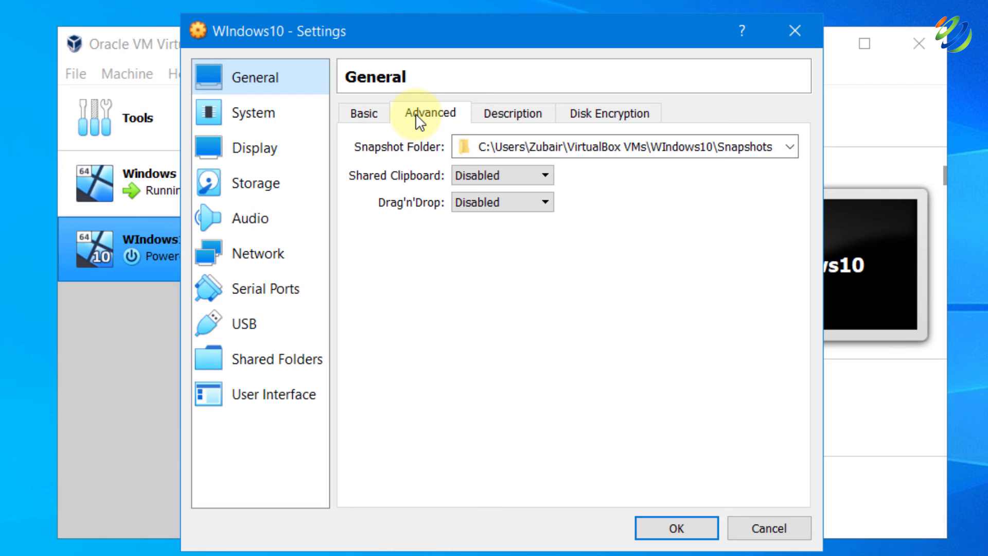
left_click(474, 175)
left_click(487, 237)
left_click(499, 202)
left_click(499, 264)
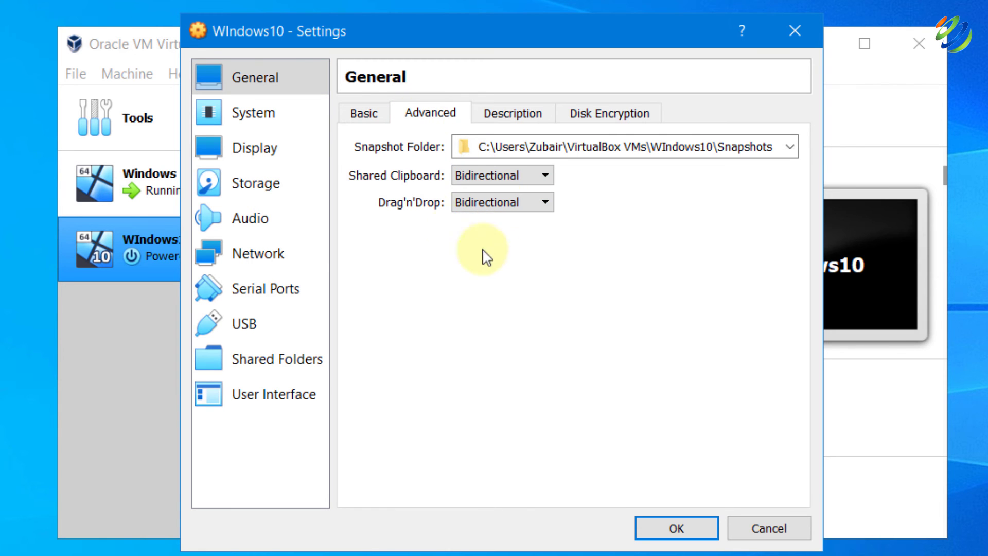
Give the VM 2 processors and 124 MB of video memory
left_click(264, 110)
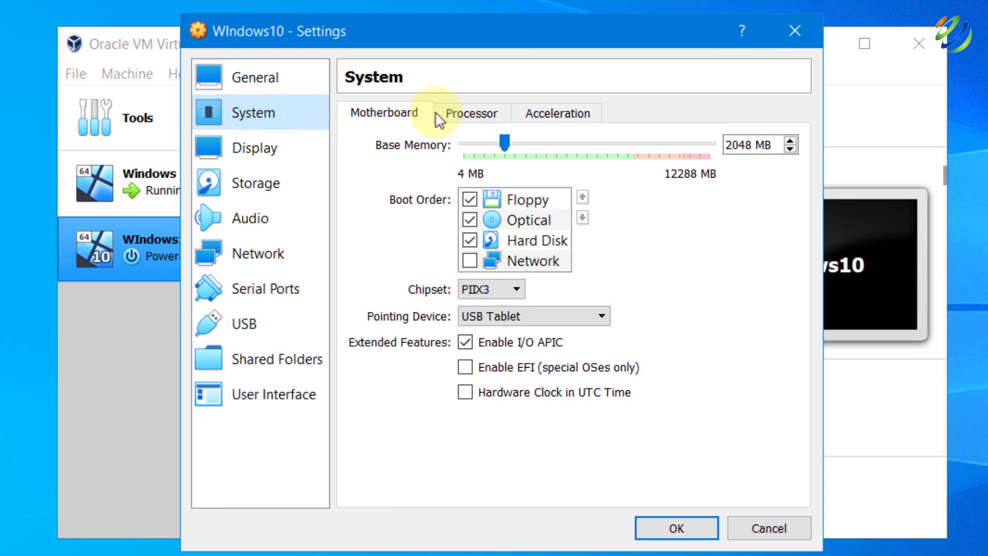
left_click(466, 119)
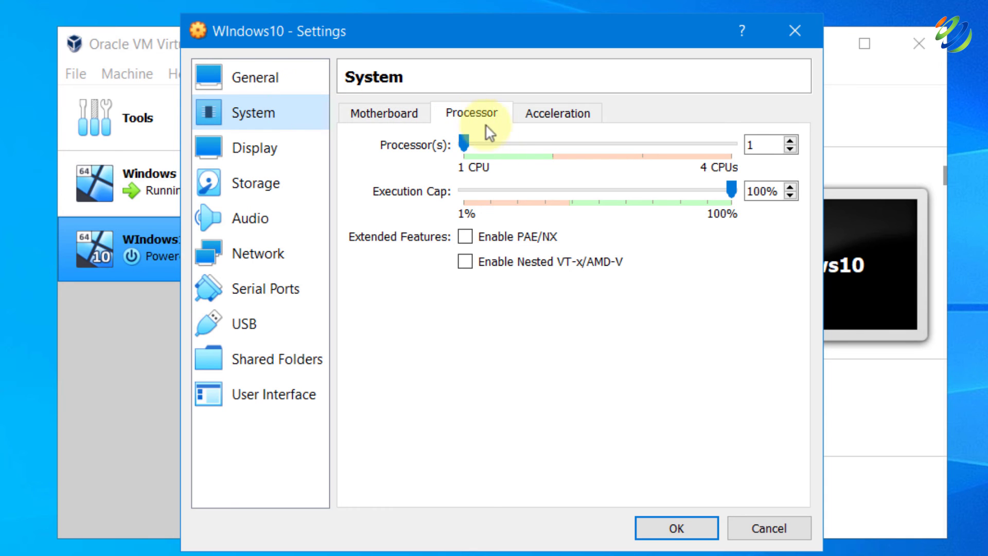
left_click(513, 141)
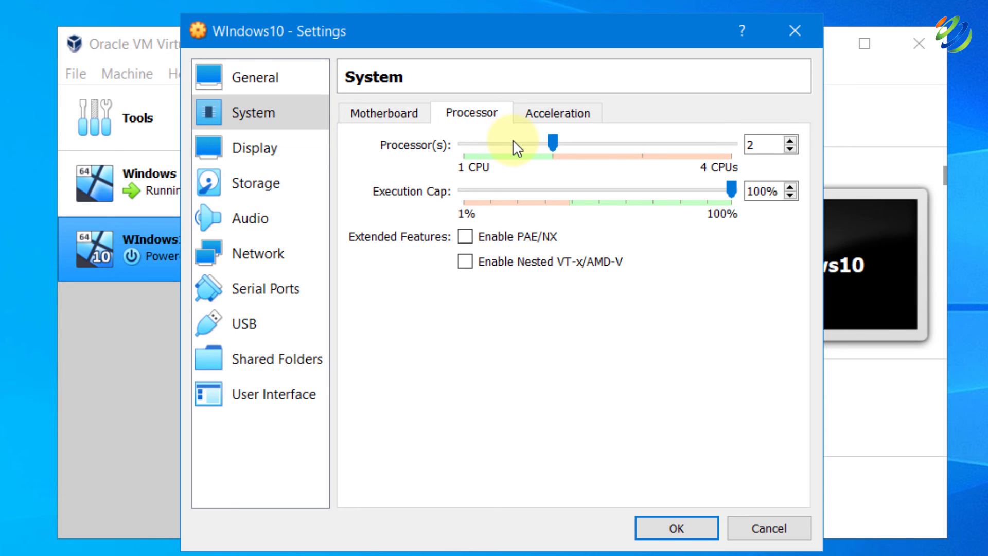
left_click(268, 147)
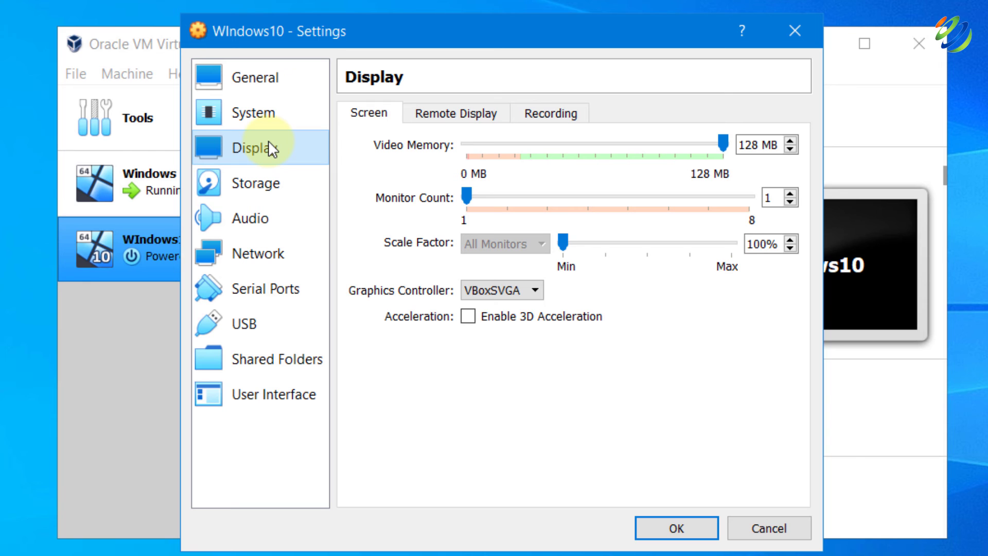
left_click(554, 148)
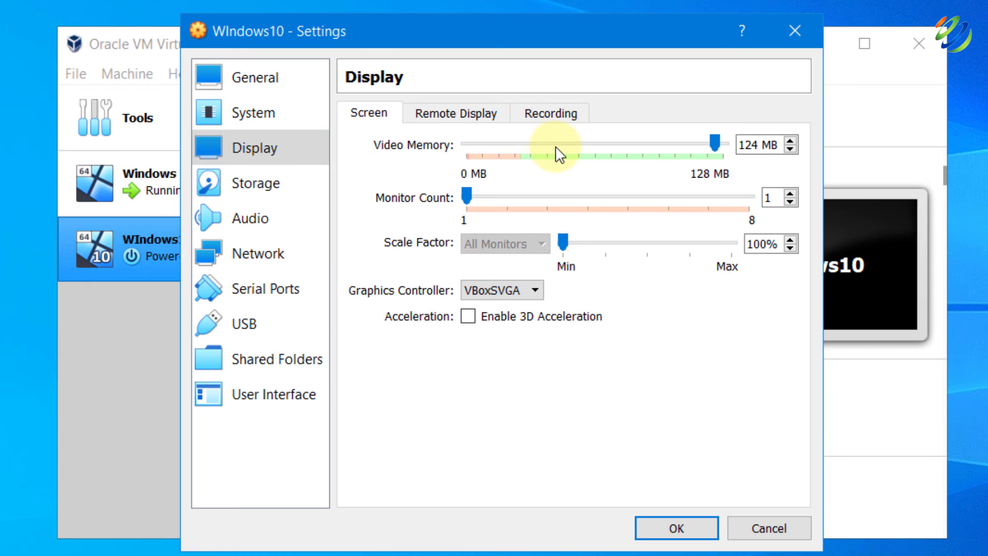
Load the 4.98 GB Windows 10 21H2 ISO into the VM's empty optical drive
left_click(285, 181)
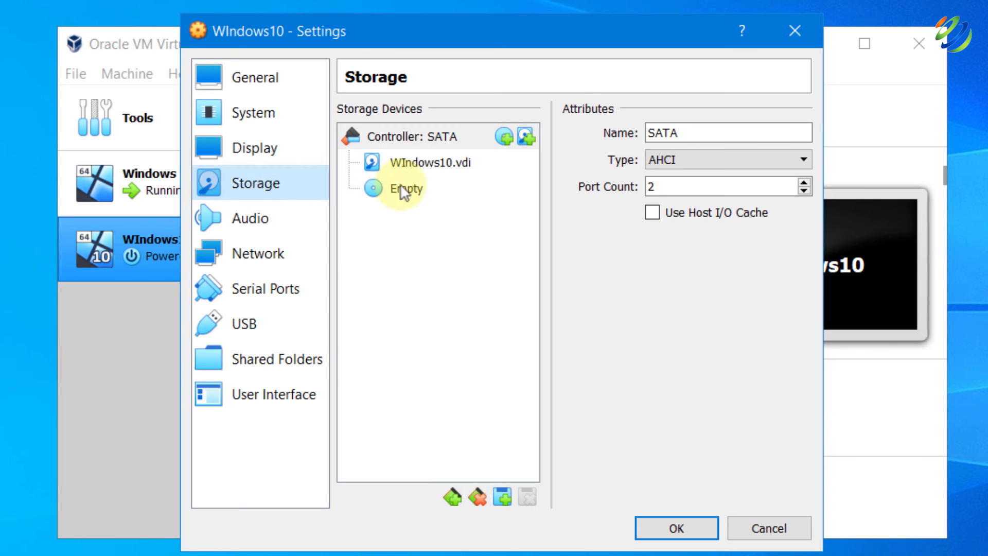
left_click(435, 189)
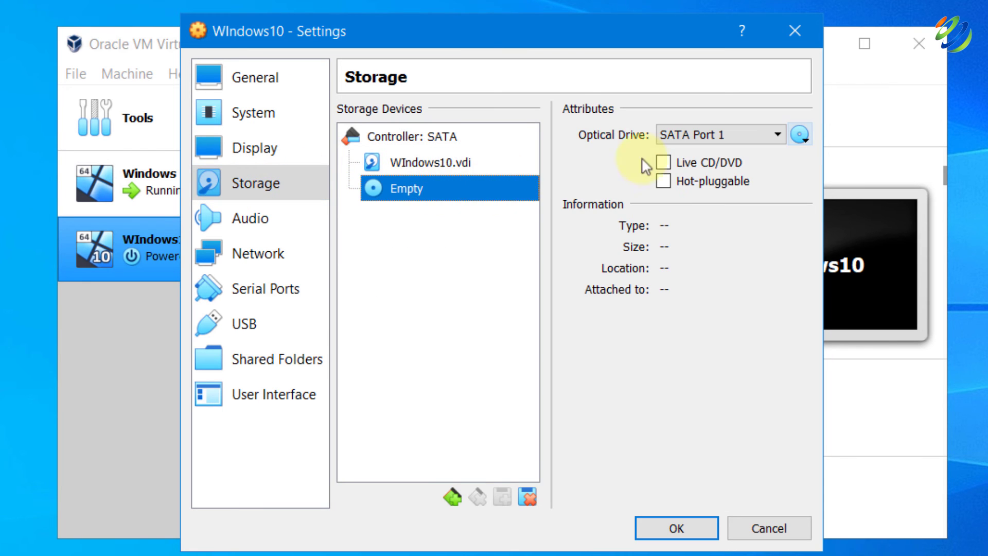
left_click(801, 136)
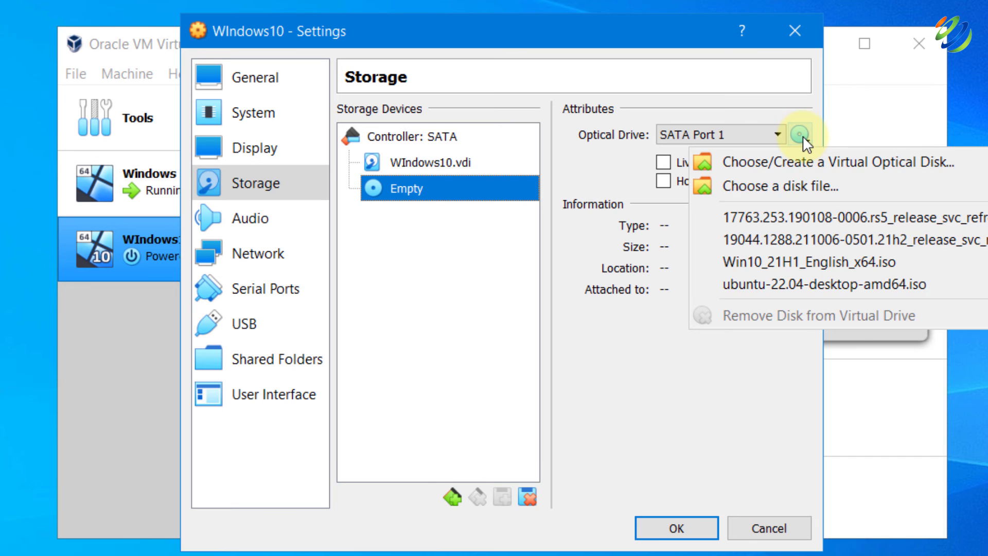
left_click(774, 177)
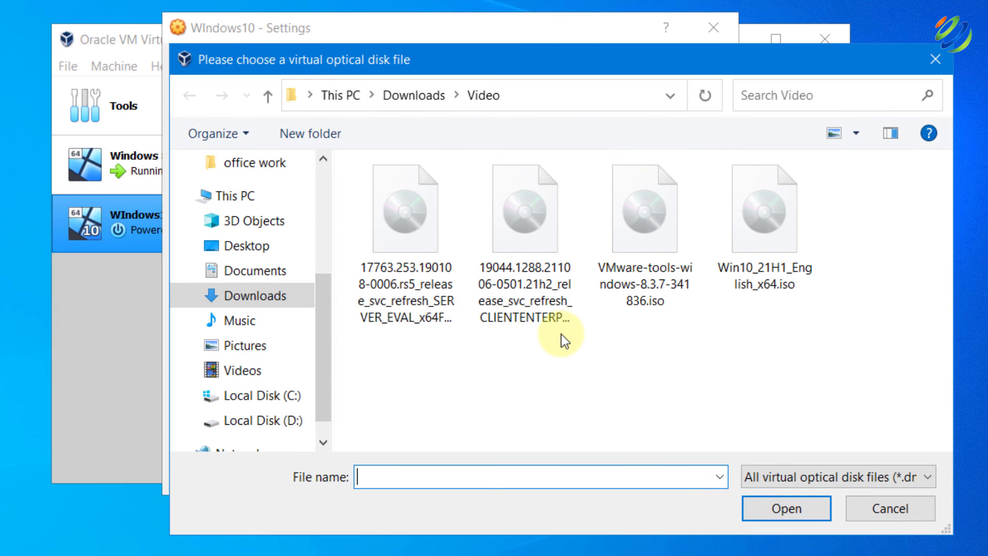
key("Escape")
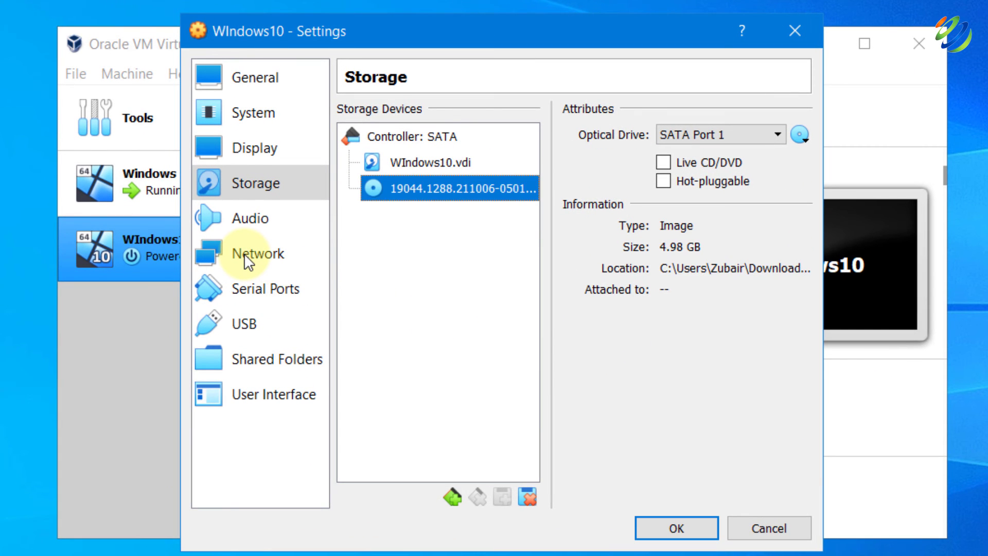
left_click(244, 253)
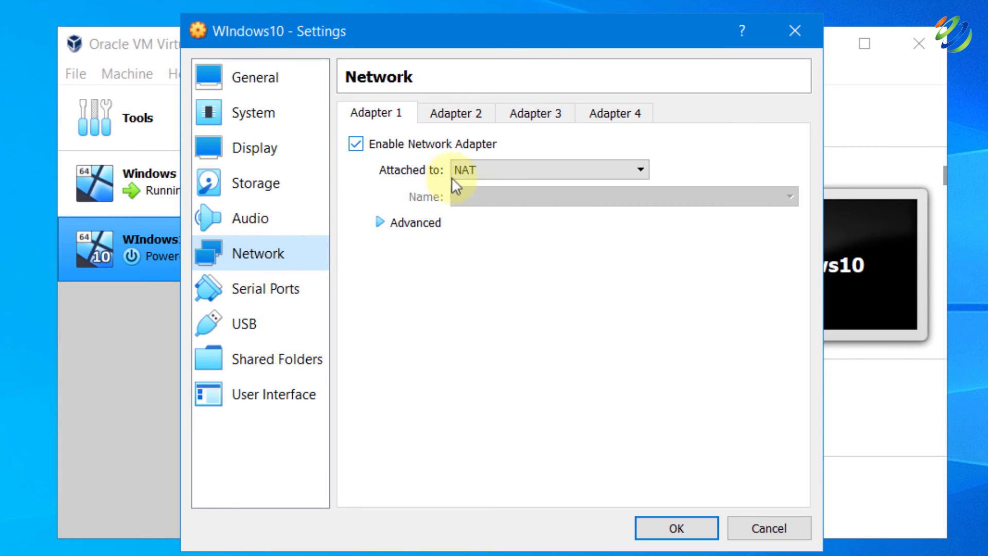
Move Adapter 1's Attached to choice from NAT toward Internal Network
left_click(486, 165)
key("Down")
key("Down")
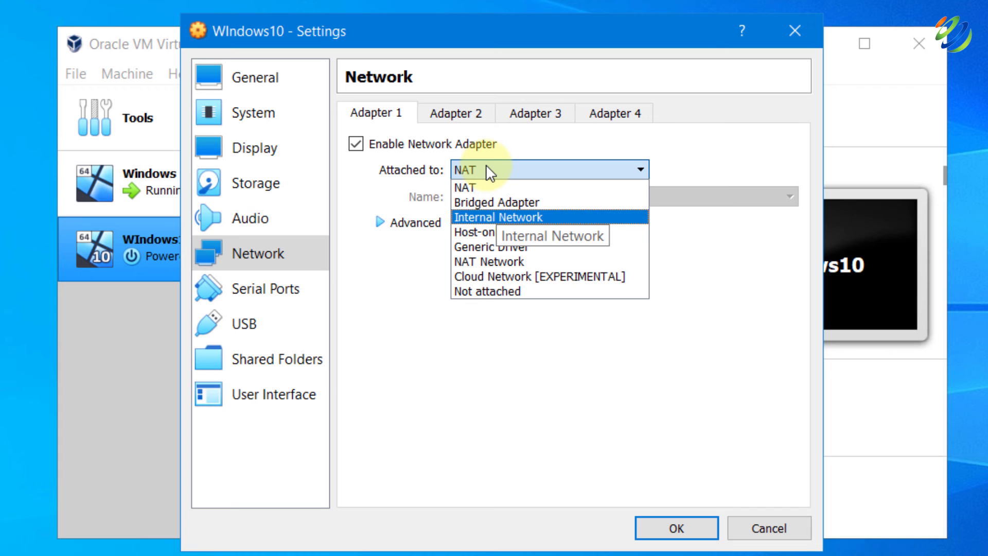
Attach Adapter 1 to Internal Network, save the settings, and start the WIndows10 VM
left_click(493, 216)
key("Return")
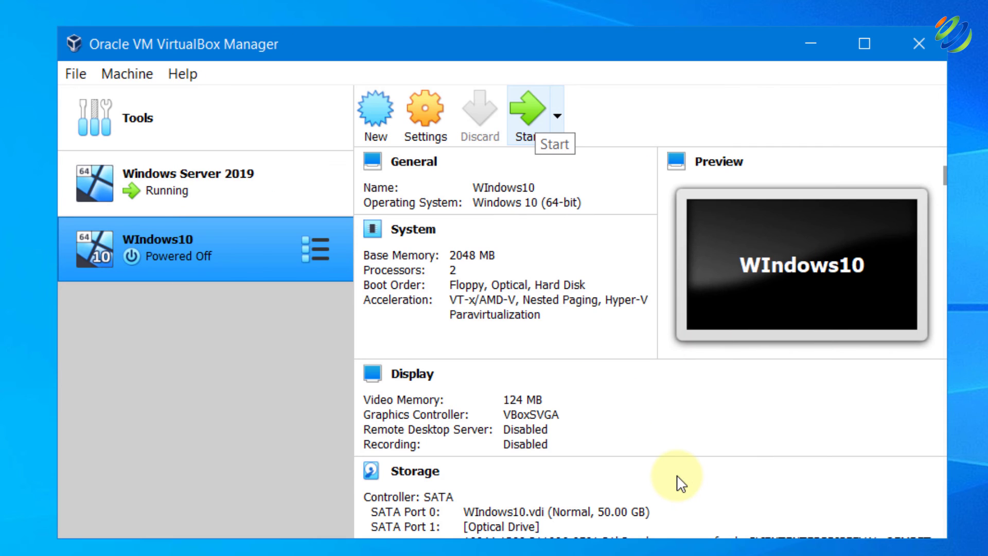
left_click(530, 110)
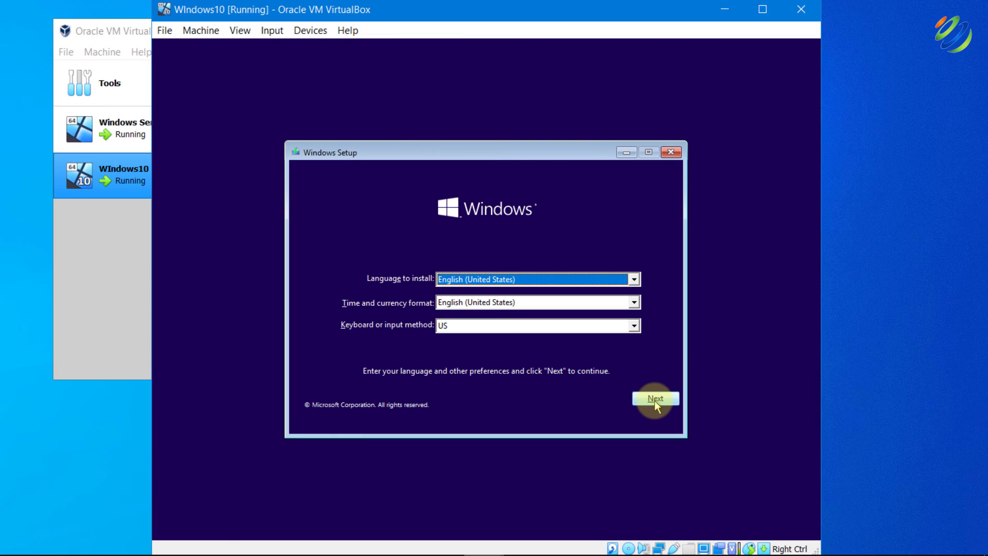
Run a custom Windows 10 install onto the 50 GB unallocated Drive 0
left_click(655, 399)
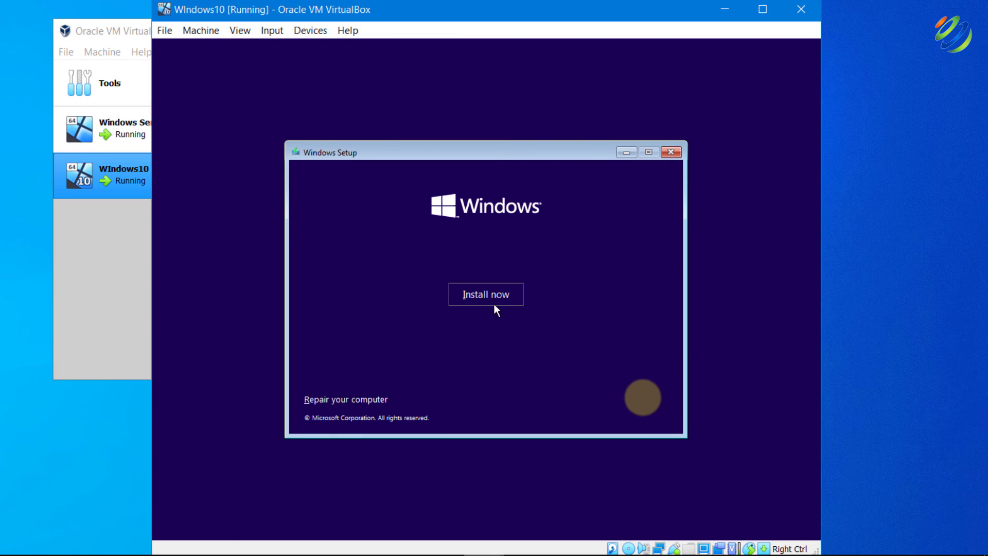
left_click(495, 307)
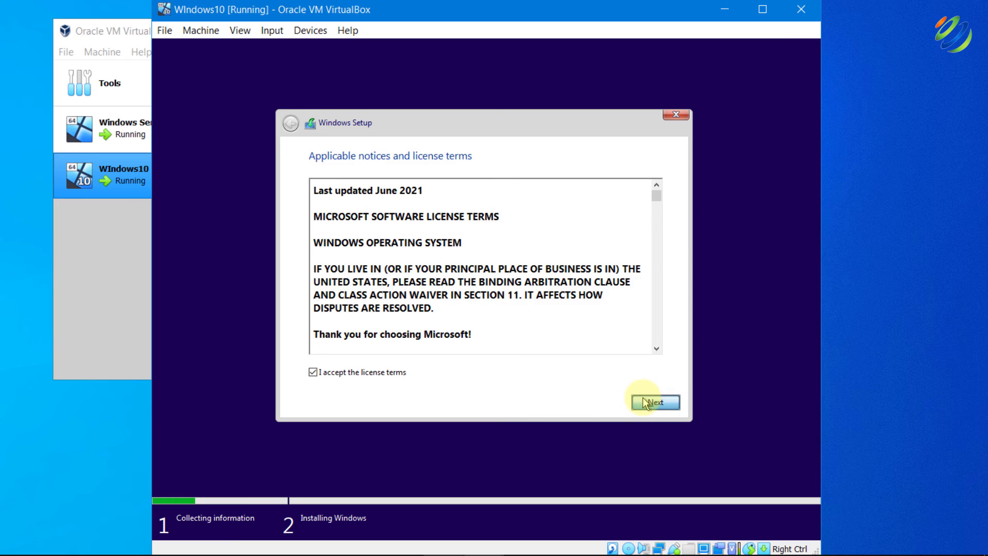
left_click(644, 398)
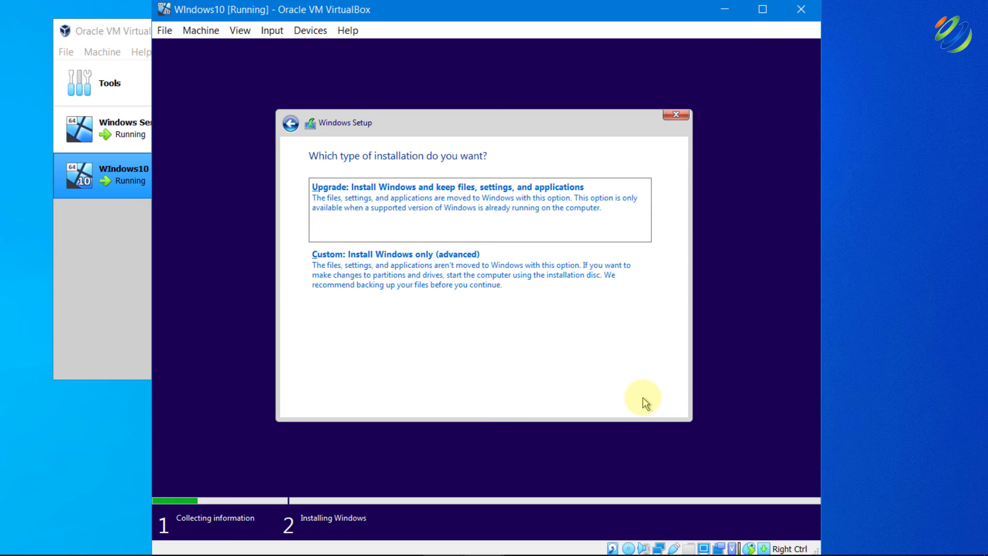
left_click(444, 286)
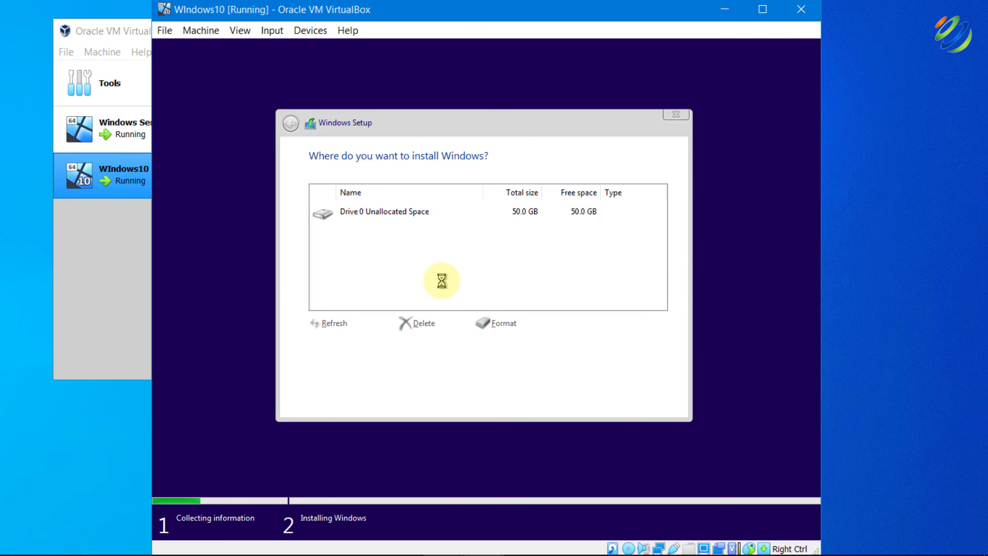
left_click(661, 402)
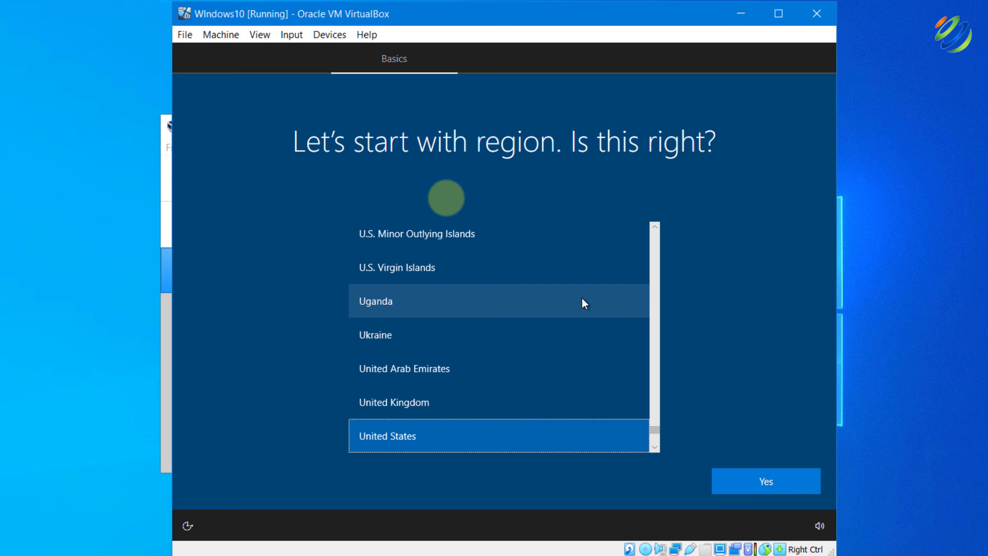
Confirm United States as the region and create a local account via domain join, entering a user name and password
left_click(727, 483)
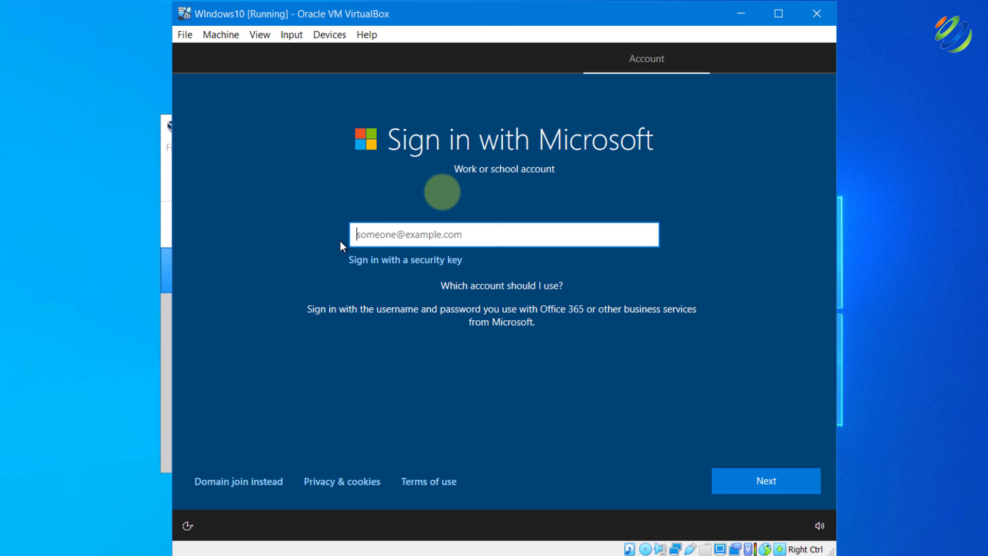
left_click(249, 487)
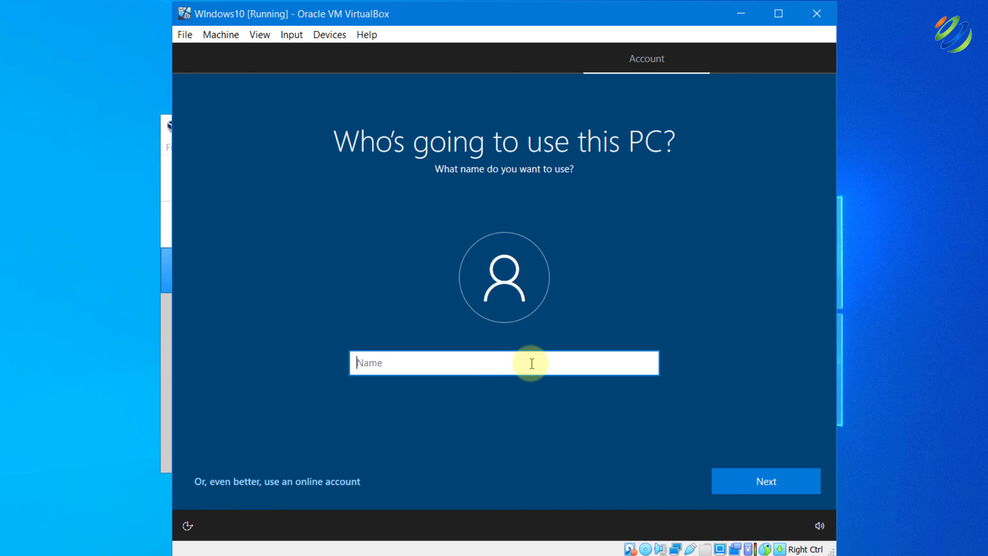
type("zubair")
left_click(758, 483)
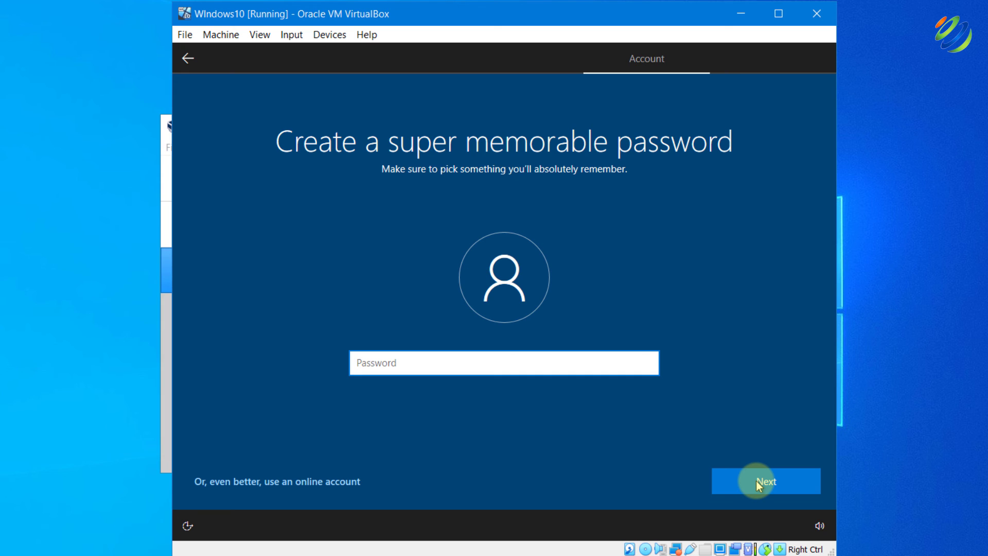
type("••••")
left_click(756, 482)
type("••••")
left_click(757, 481)
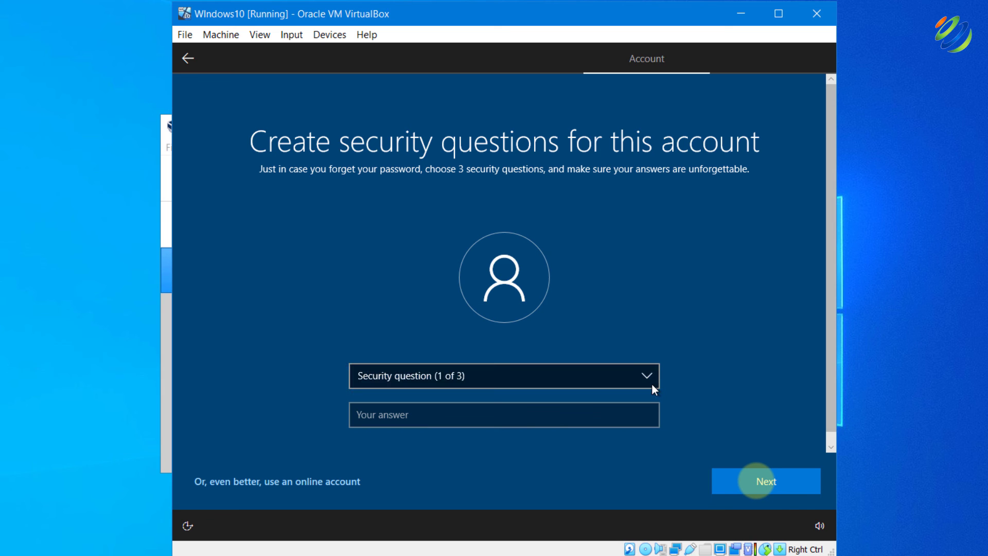
left_click(602, 393)
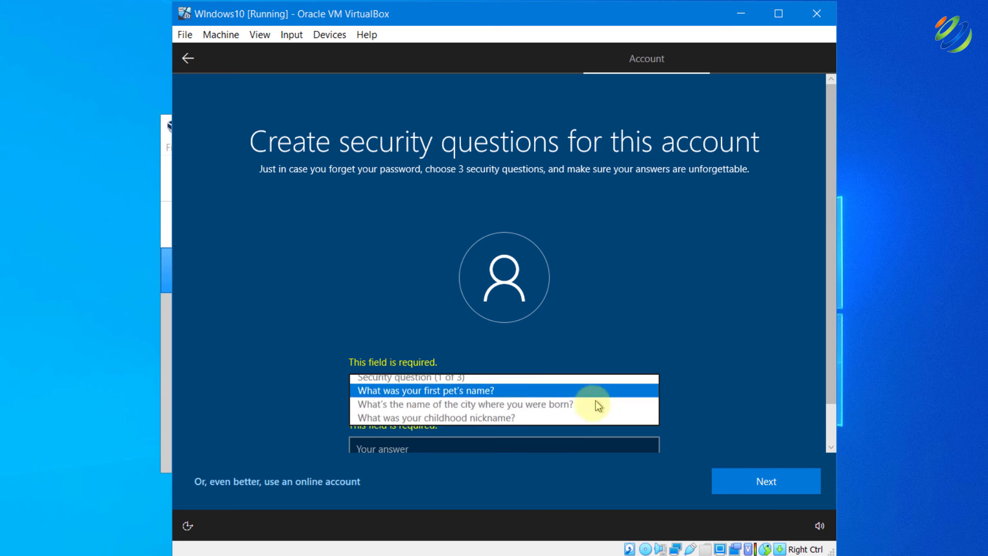
left_click(595, 396)
left_click(547, 446)
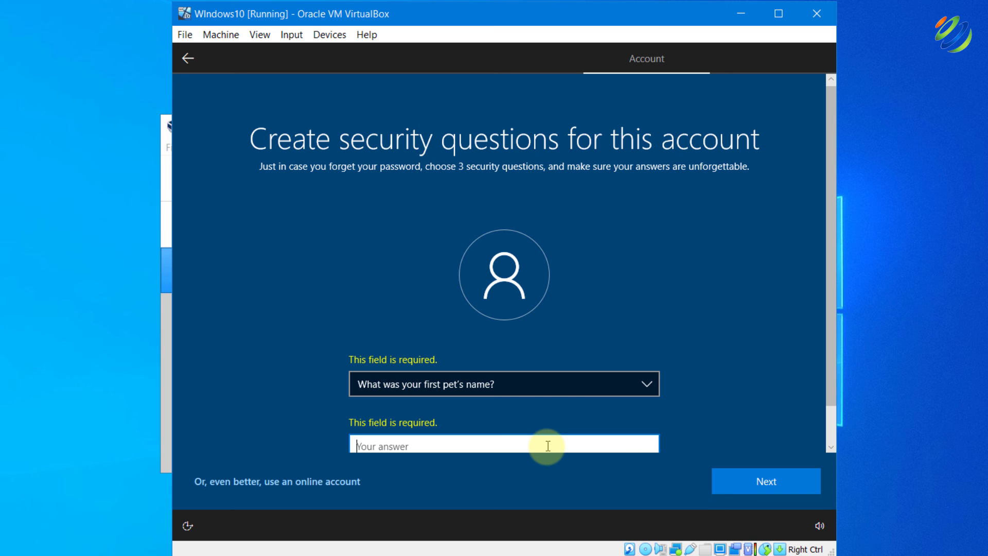
type("abc")
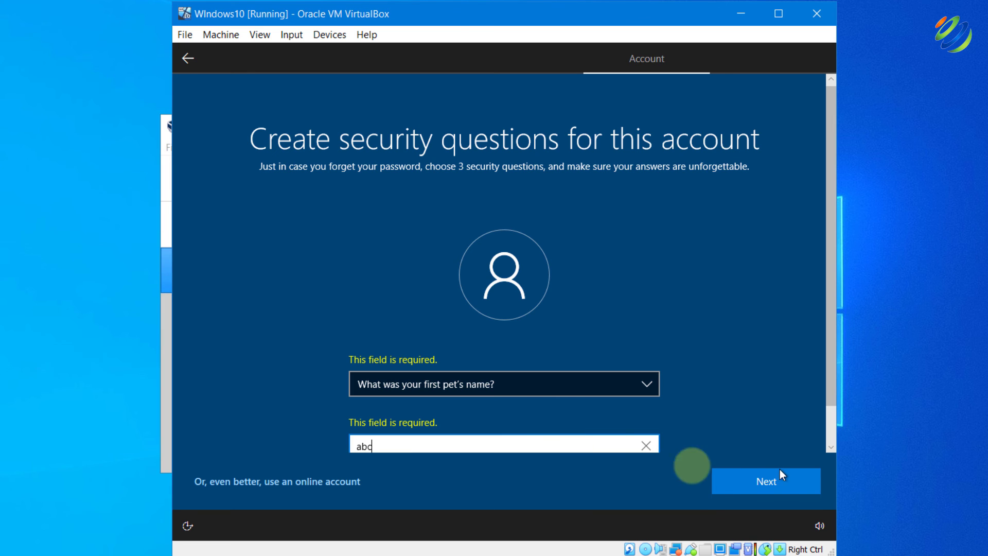
left_click(780, 477)
left_click(625, 372)
left_click(542, 392)
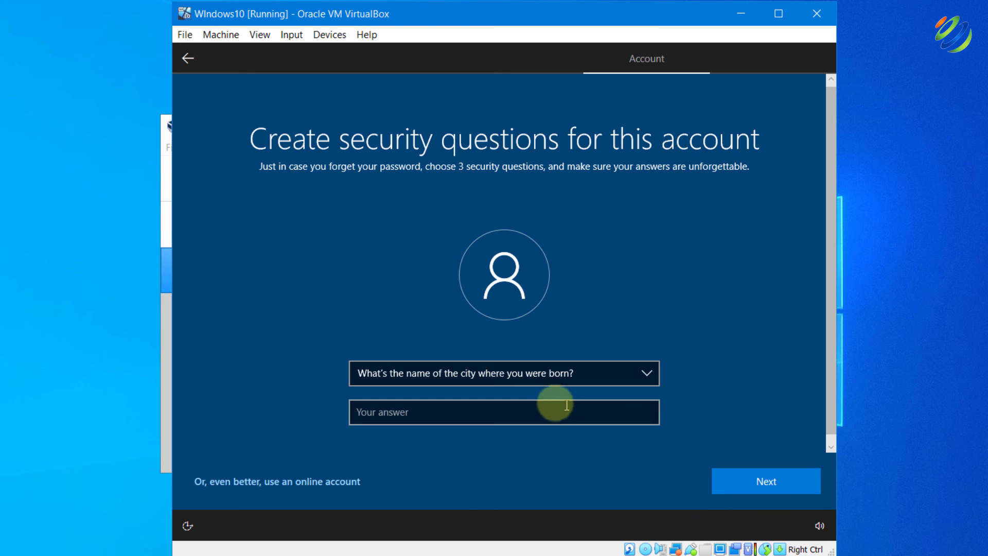
left_click(568, 411)
type("abc")
key("Return")
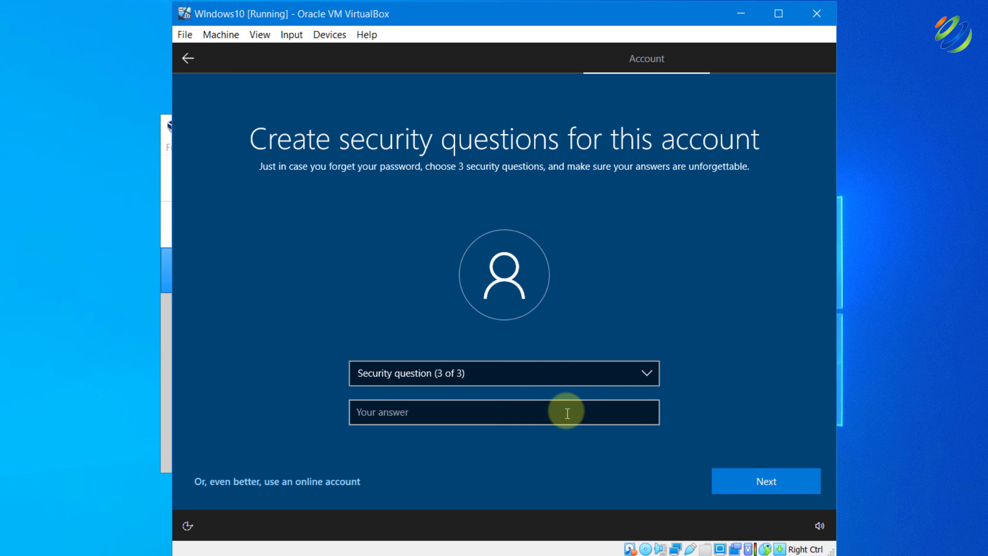
left_click(578, 375)
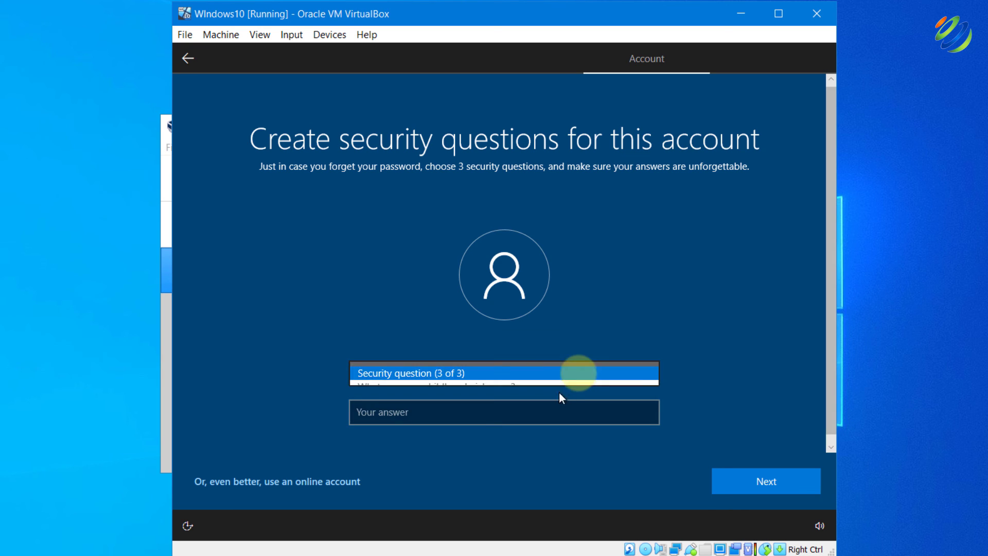
left_click(511, 387)
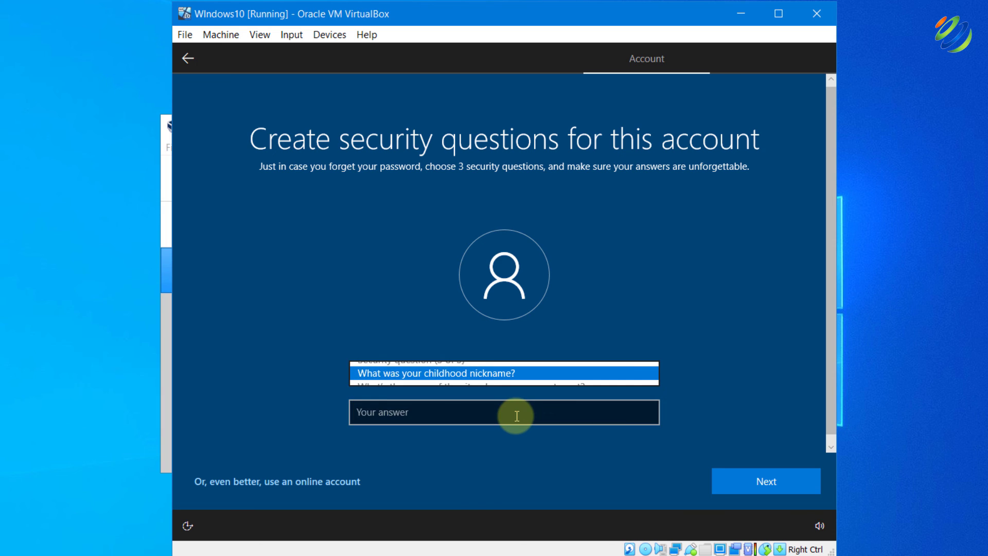
left_click(515, 412)
type("abc")
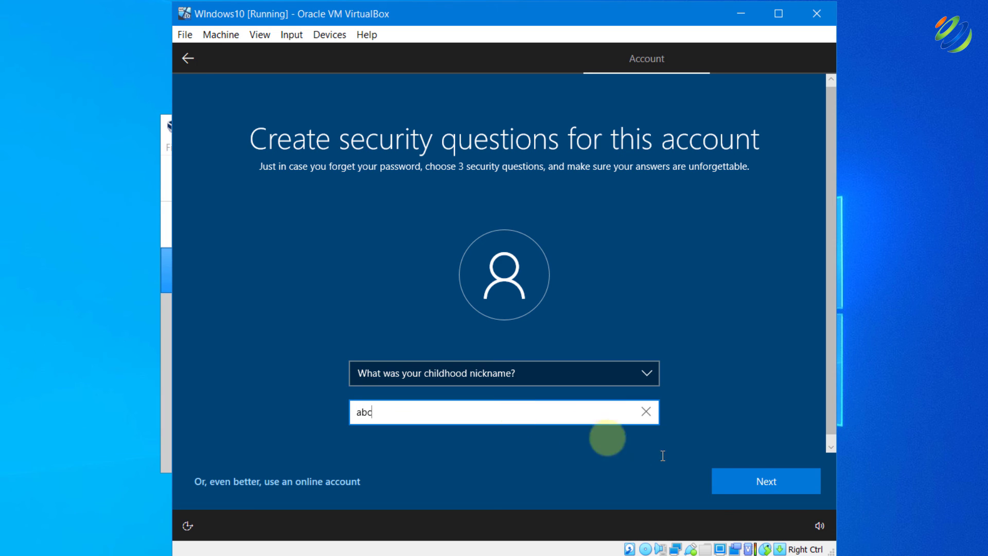
left_click(761, 474)
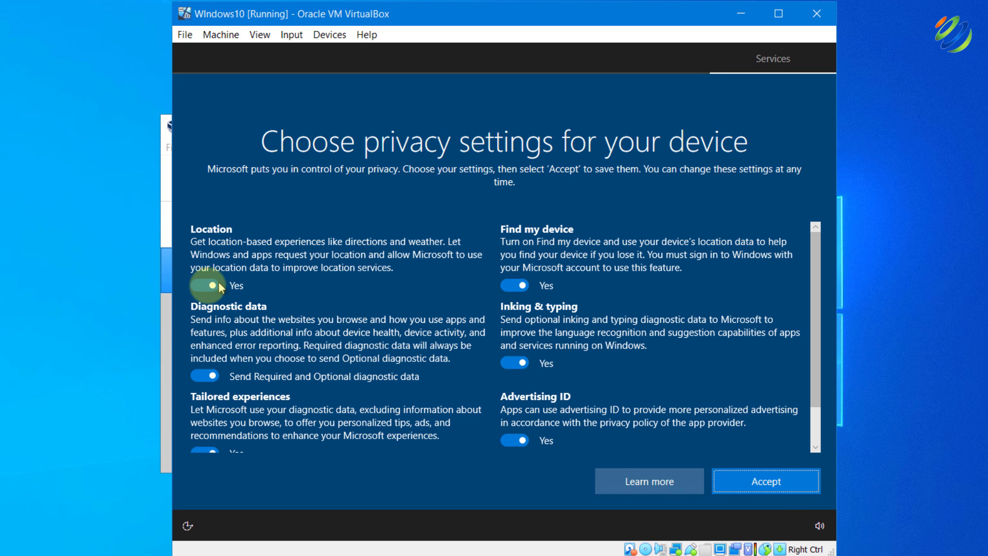
Switch off location, tailored experiences, Find my device, Inking & typing and Advertising ID, accept, and decline Cortana
left_click(205, 377)
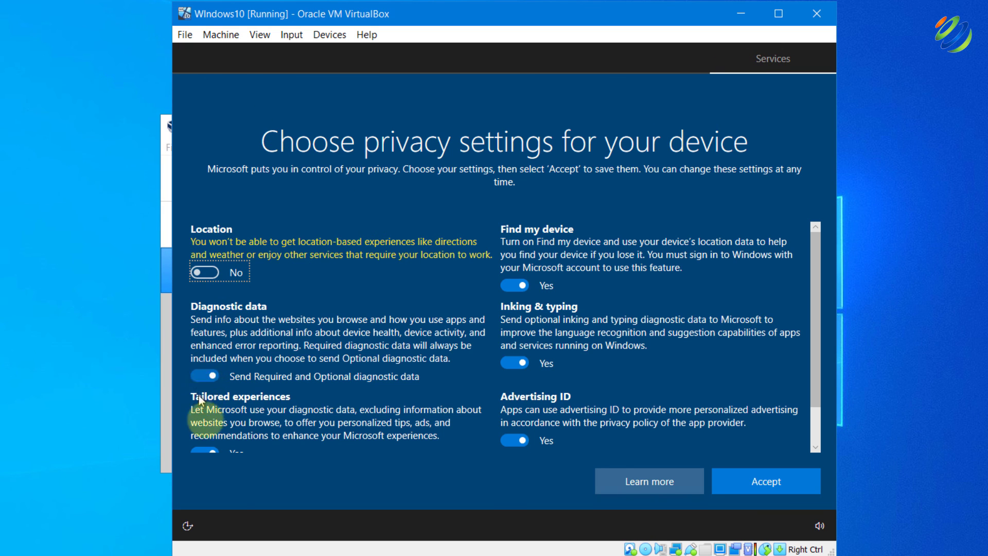
left_click(205, 449)
left_click(509, 289)
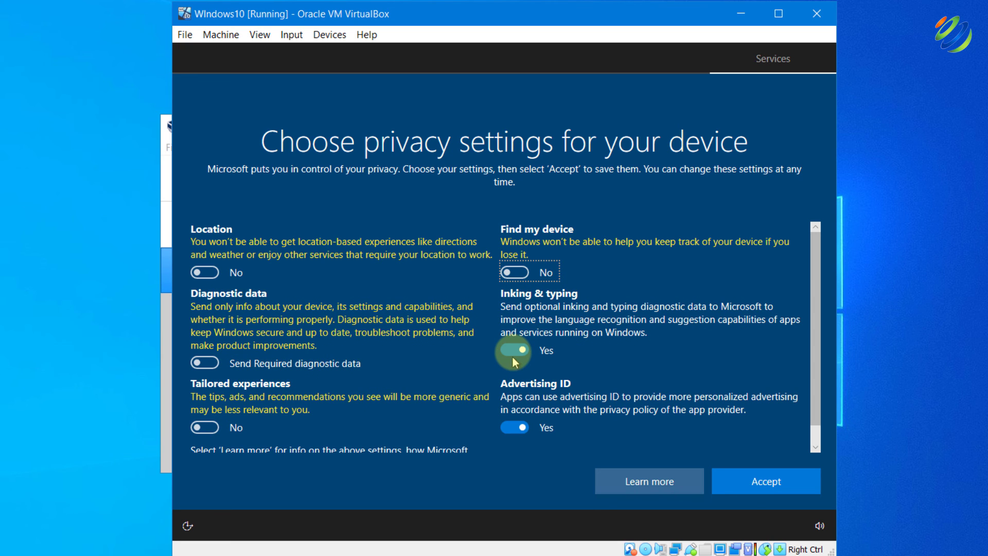
left_click(514, 352)
left_click(515, 427)
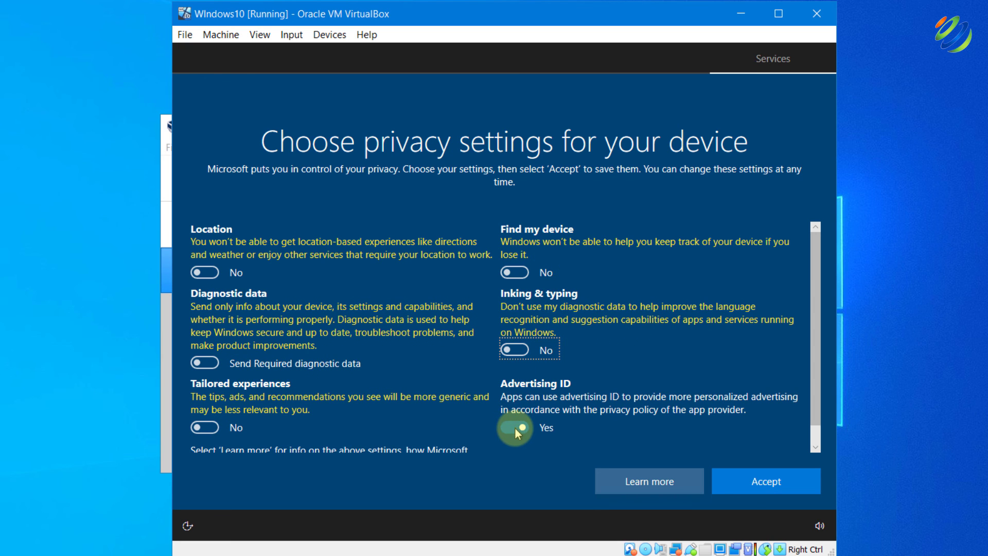
left_click(756, 482)
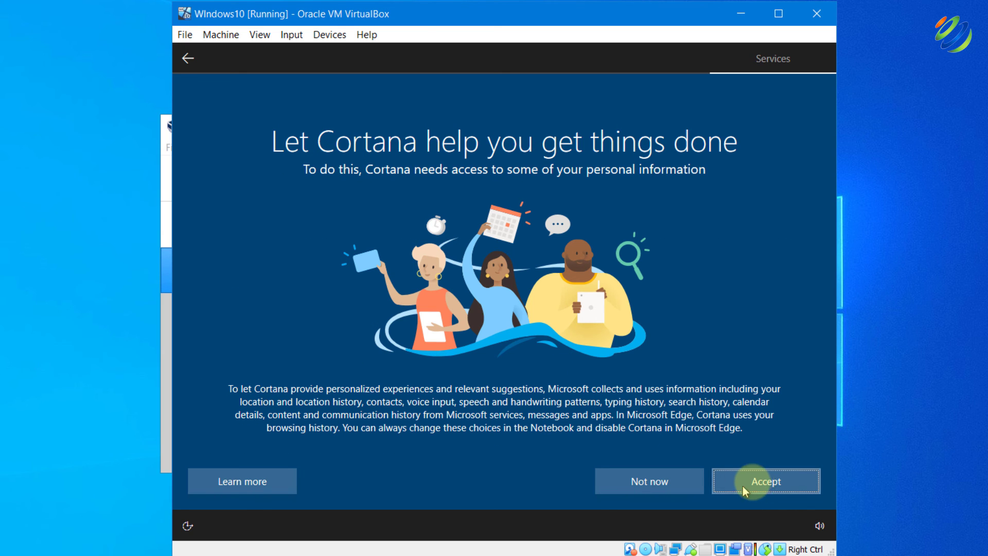
left_click(651, 481)
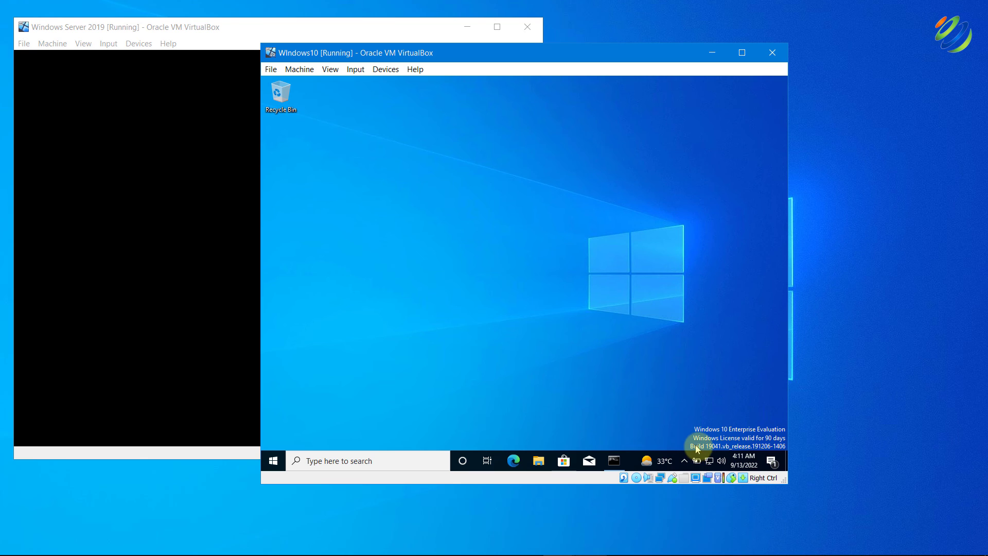
left_click(378, 458)
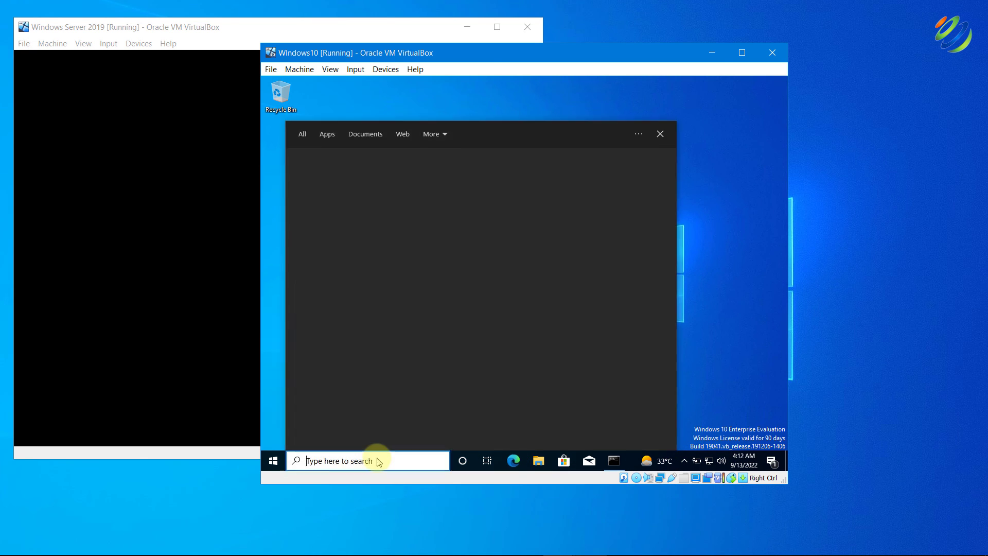
type("command")
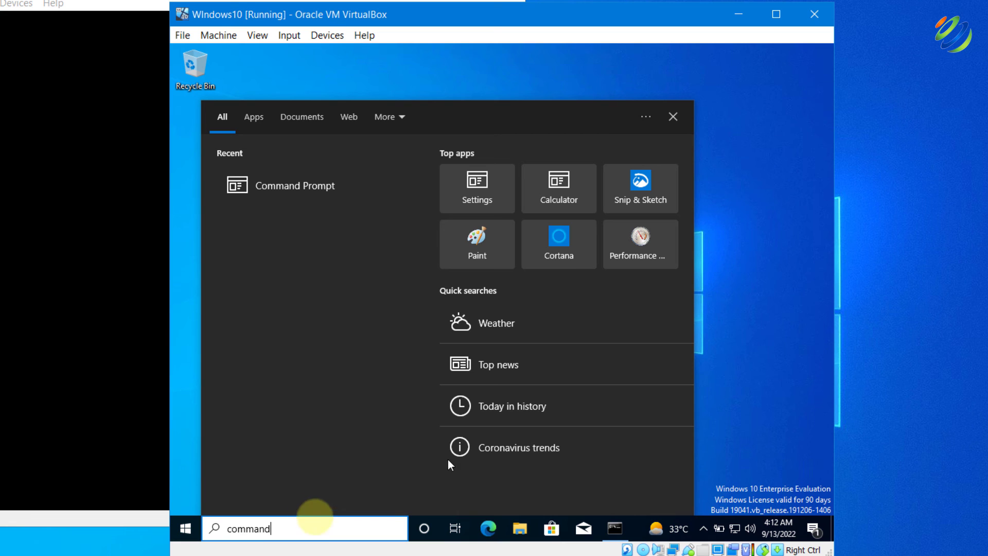
left_click(265, 190)
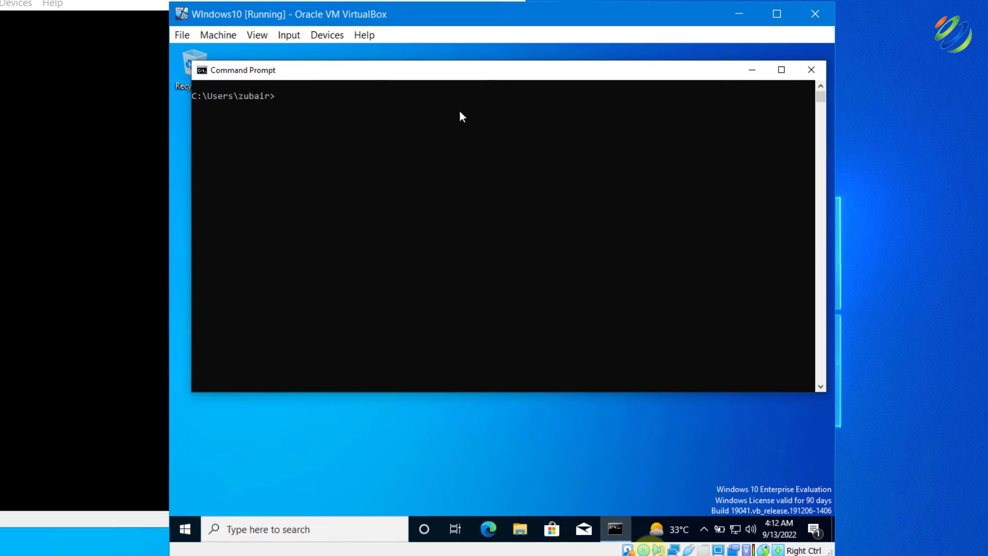
type("ipconfig")
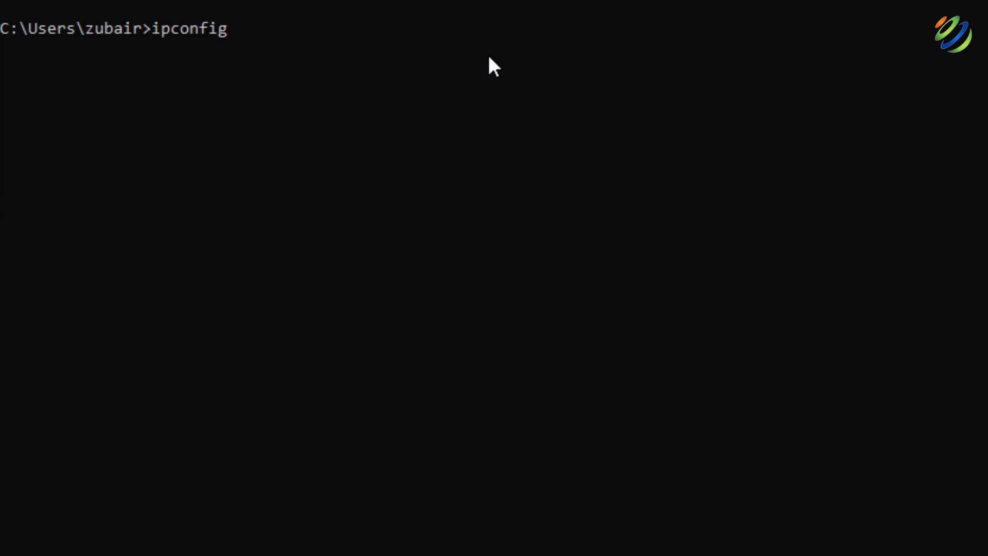
key("Return")
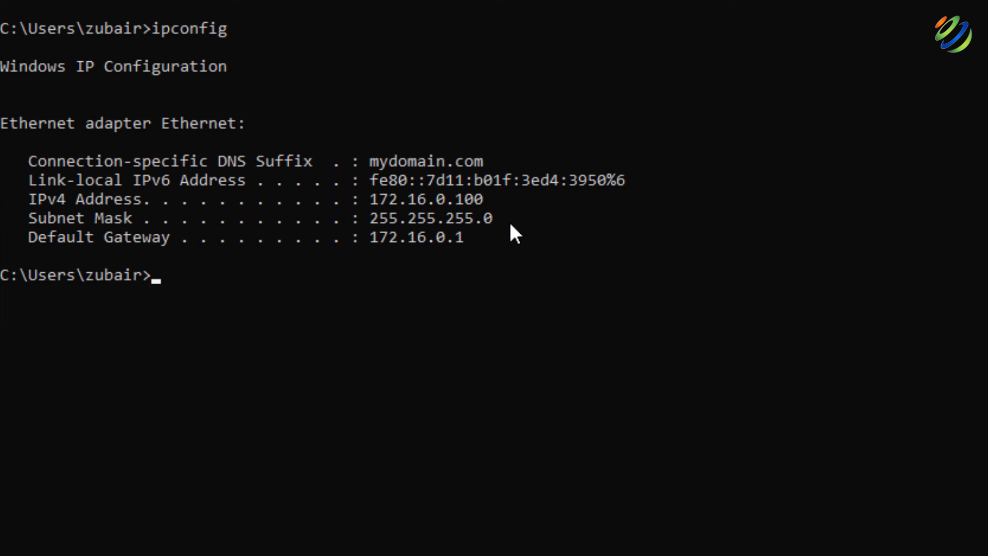
type("ping www.google.com")
key("Return")
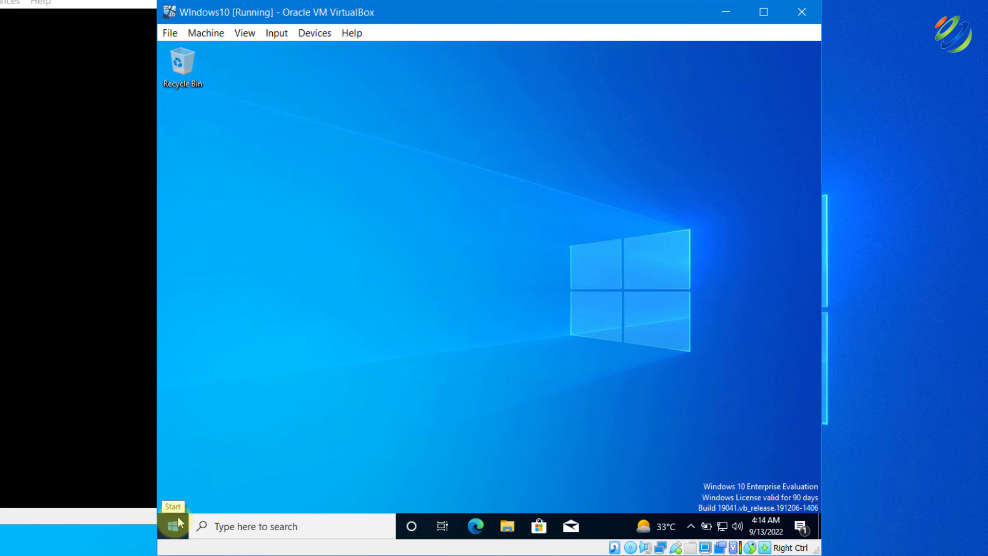
From the Start right-click menu's System page, open Rename this PC (advanced) to view DESKTOP-1SL8FP4
right_click(175, 526)
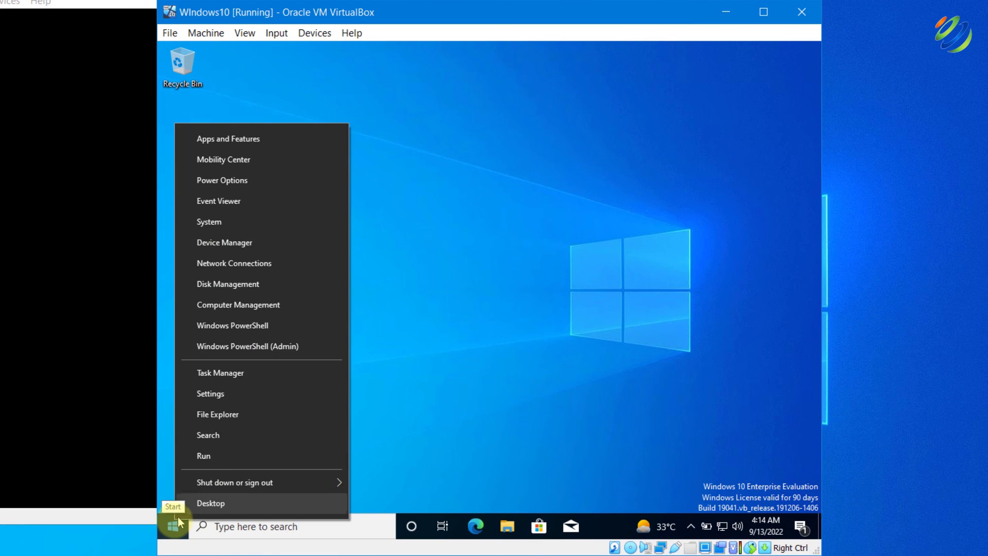
left_click(220, 217)
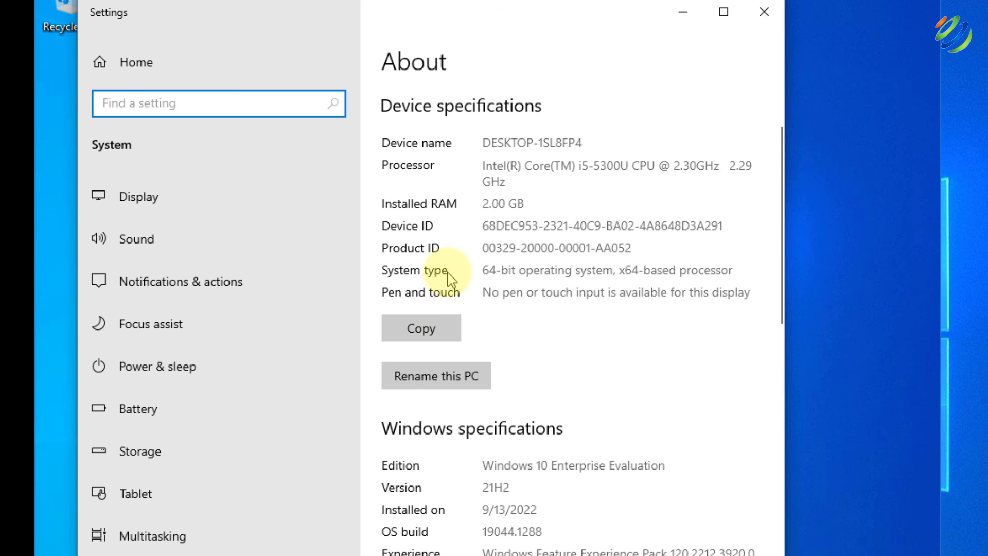
scroll(451, 281, "down", 5)
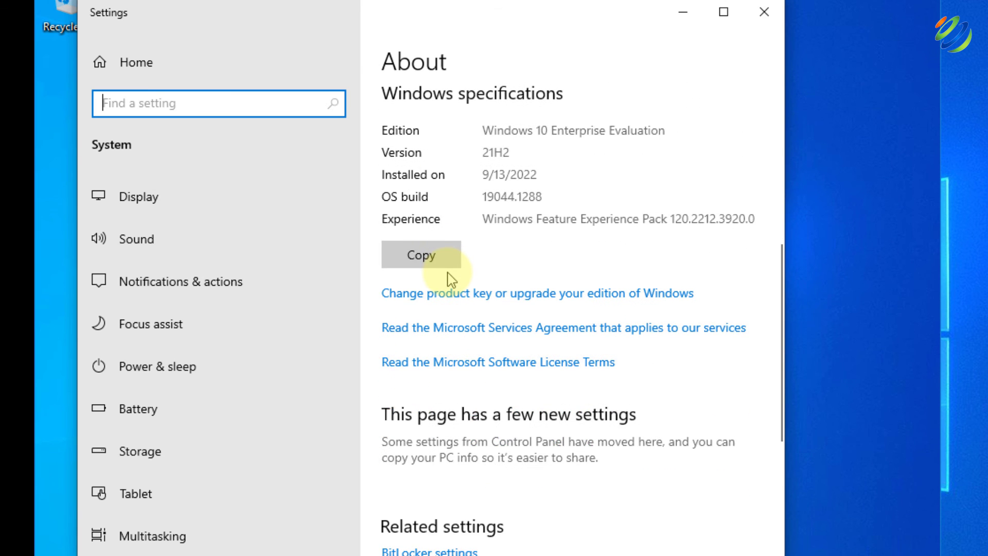
scroll(452, 280, "down", 5)
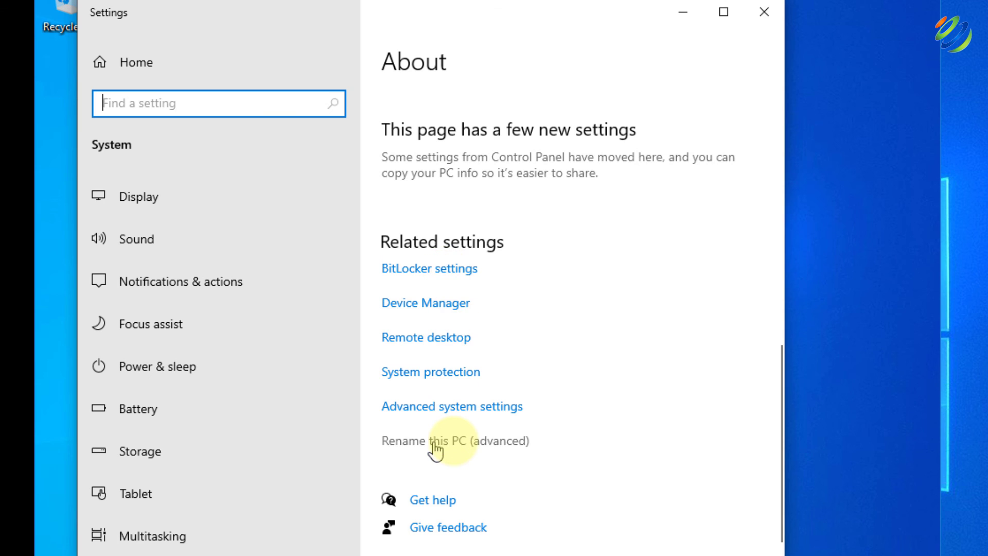
left_click(456, 442)
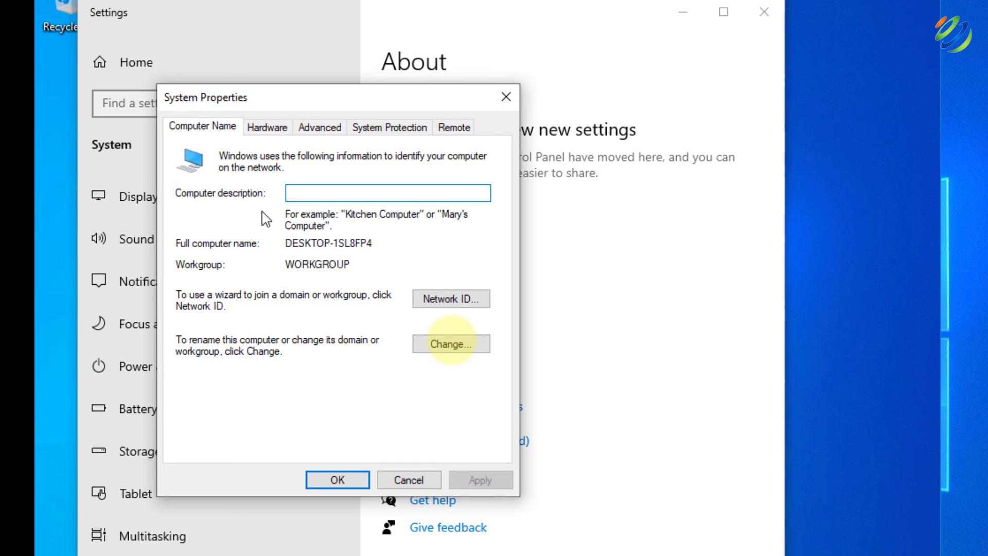
Give the computer a new name, make it a member of domain mydomain.com, and accept the name warning
left_click(444, 347)
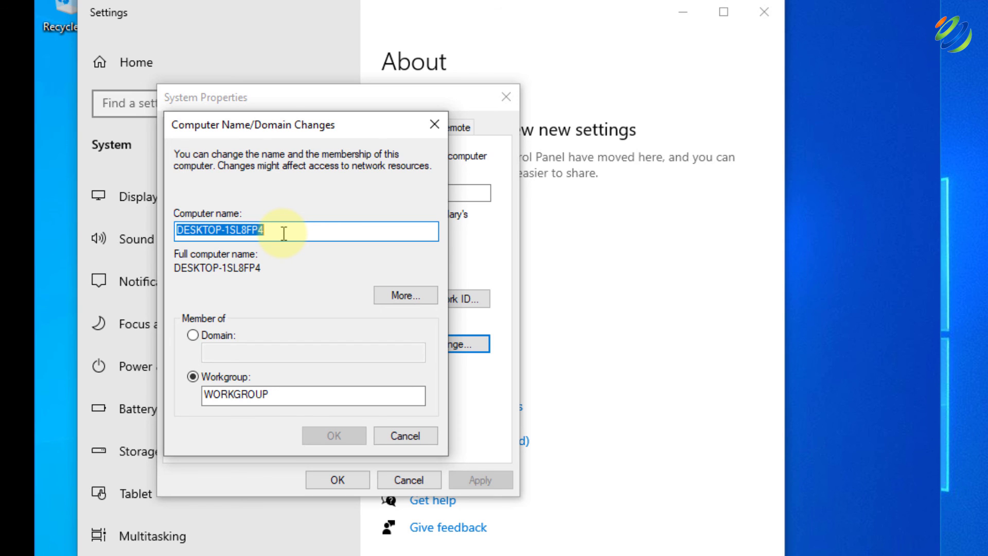
key("BackSpace")
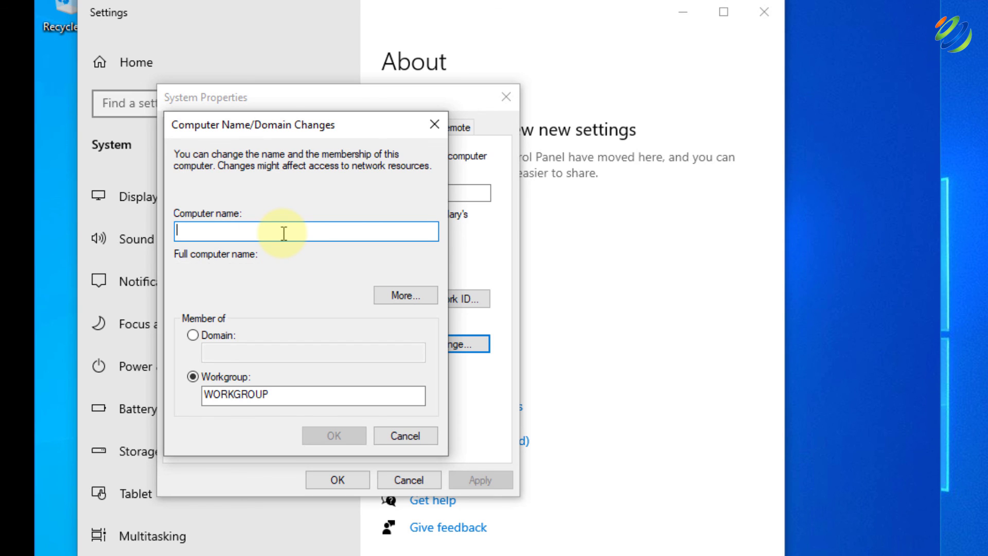
type("ZUBAIR")
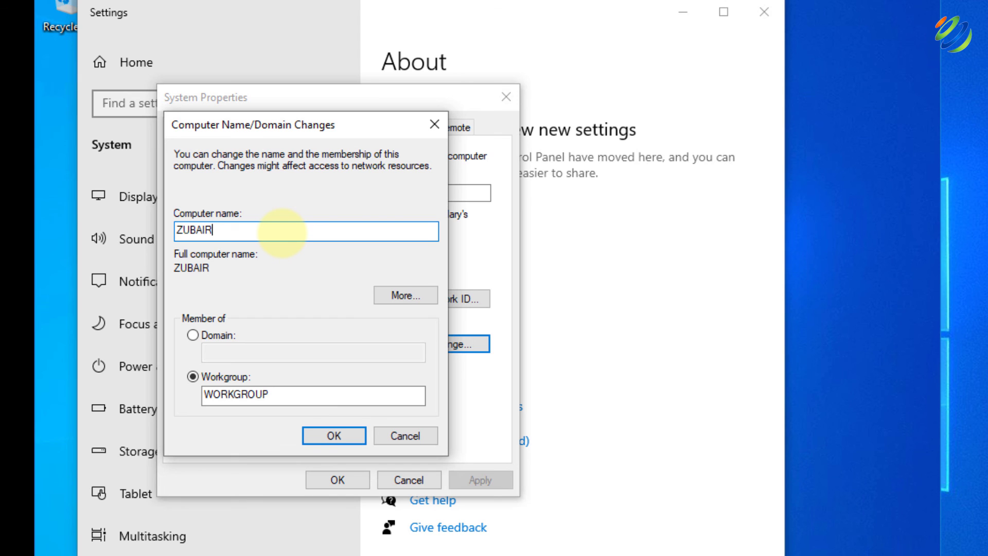
type("_PC")
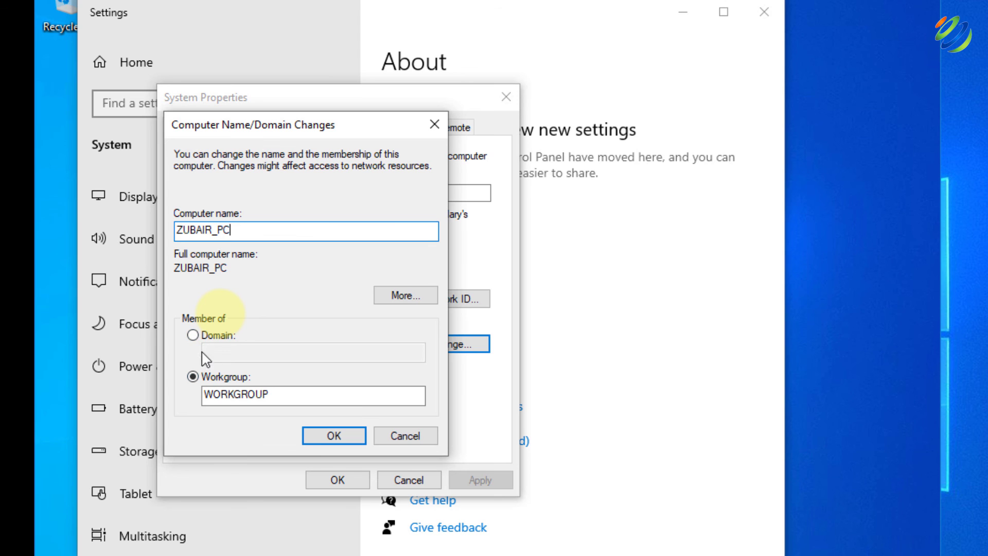
left_click(194, 335)
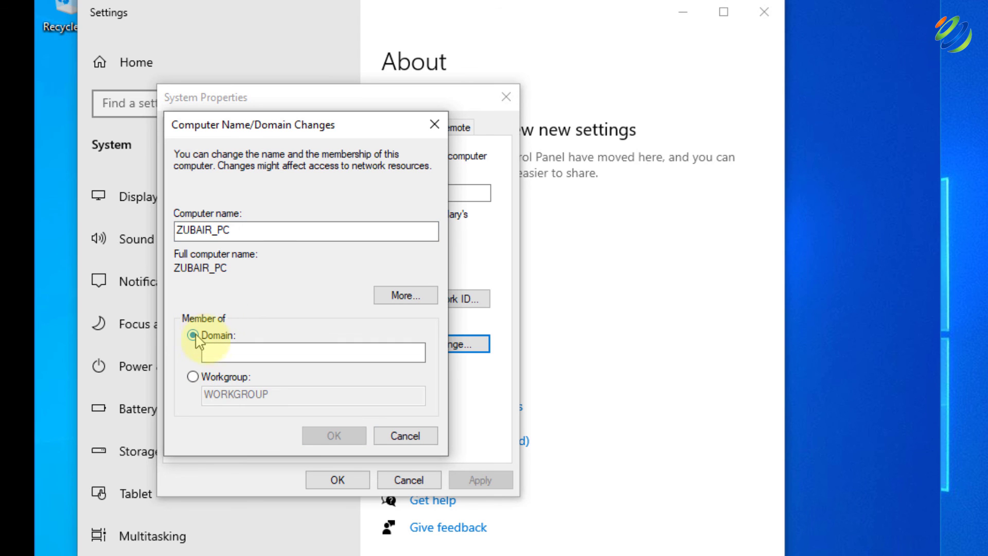
left_click(231, 353)
type("m")
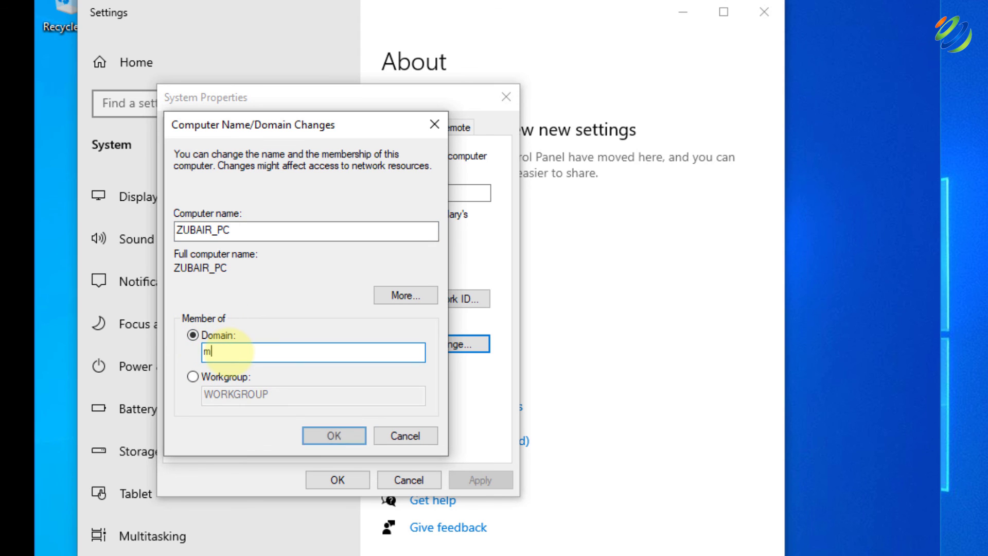
type("ydomain.com")
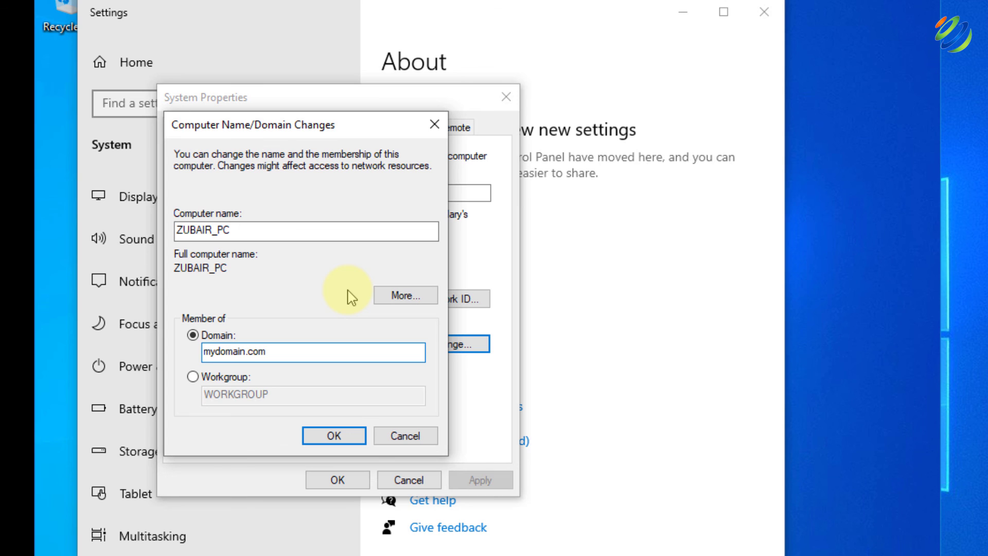
left_click(313, 438)
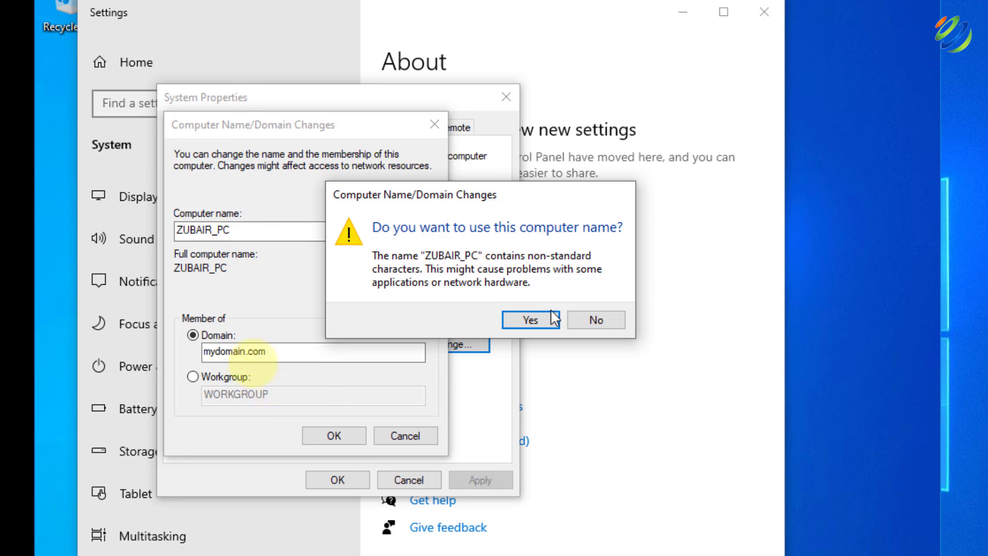
left_click(532, 319)
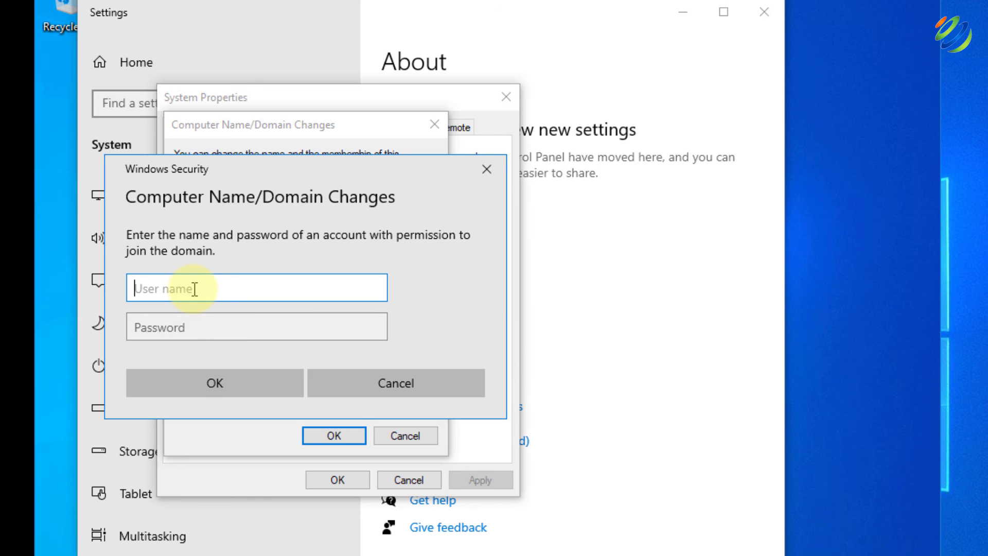
Enter the domain account username and password, then acknowledge the mydomain.com welcome and restart messages
type("z-aslam")
key("Tab")
type("•••••••••••")
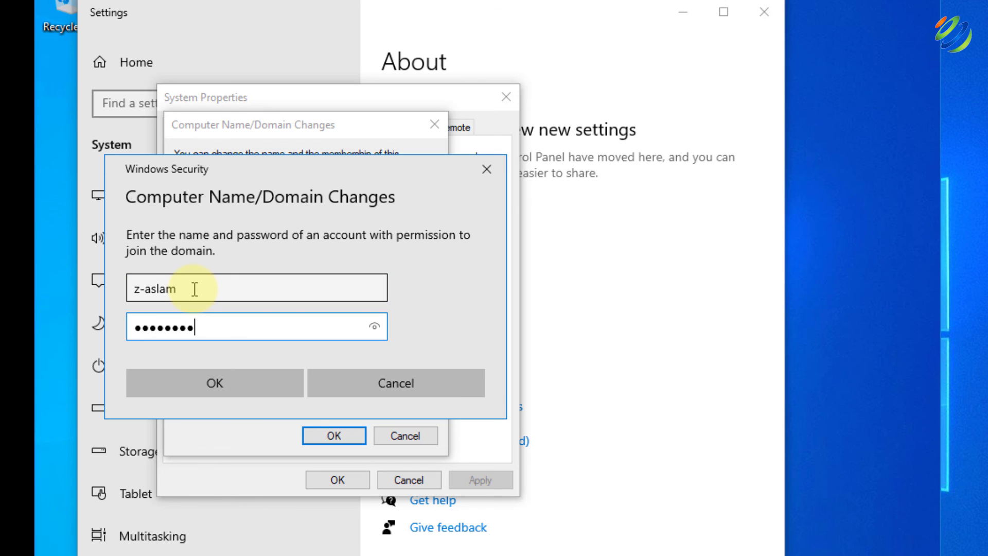
left_click(223, 381)
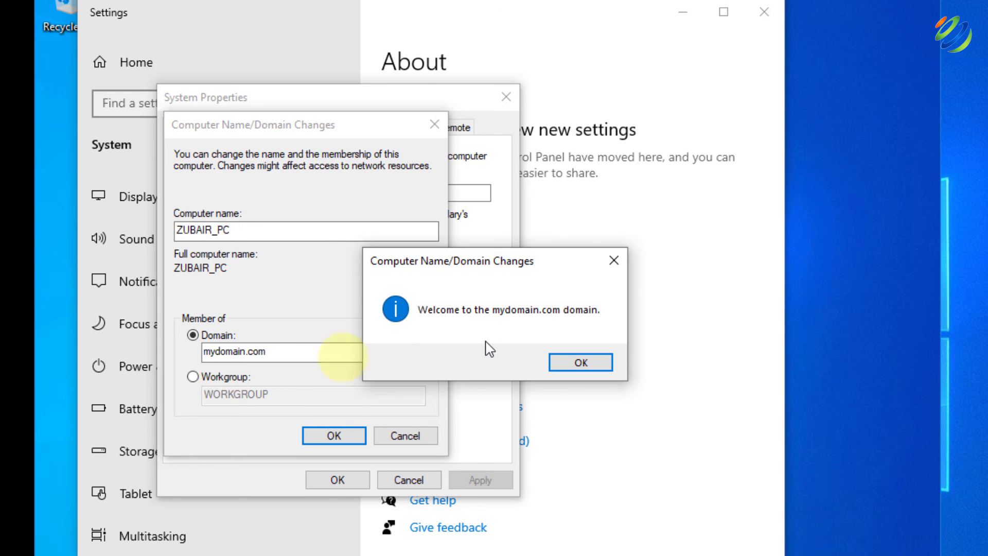
left_click(581, 363)
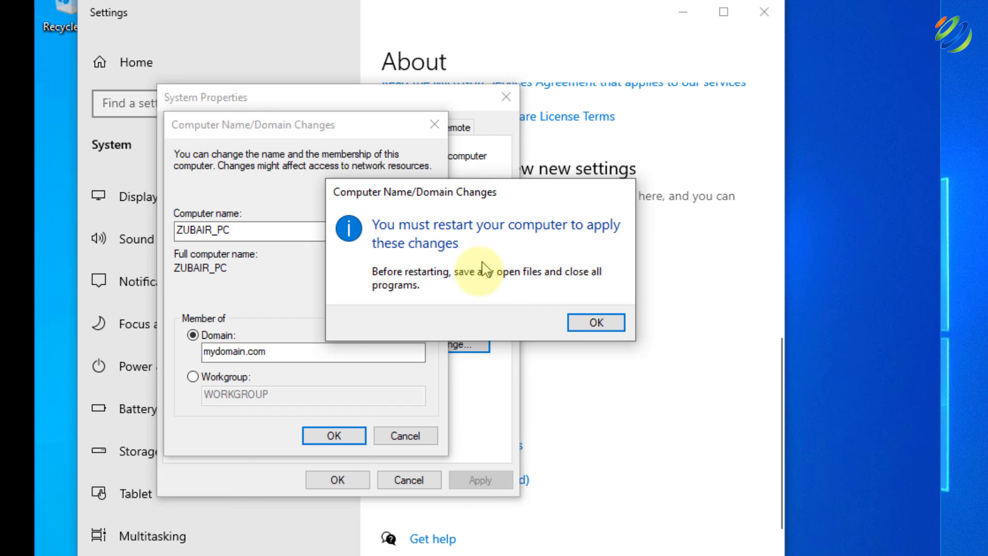
left_click(583, 323)
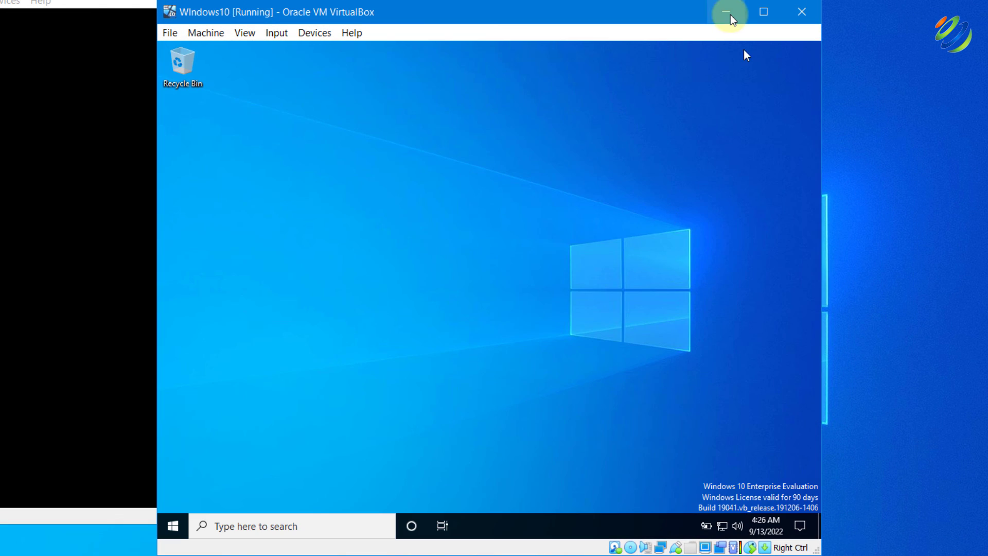
Minimize the Windows 10 VM, send Ctrl-Alt-Del to the server VM, and sign in with its password
left_click(731, 15)
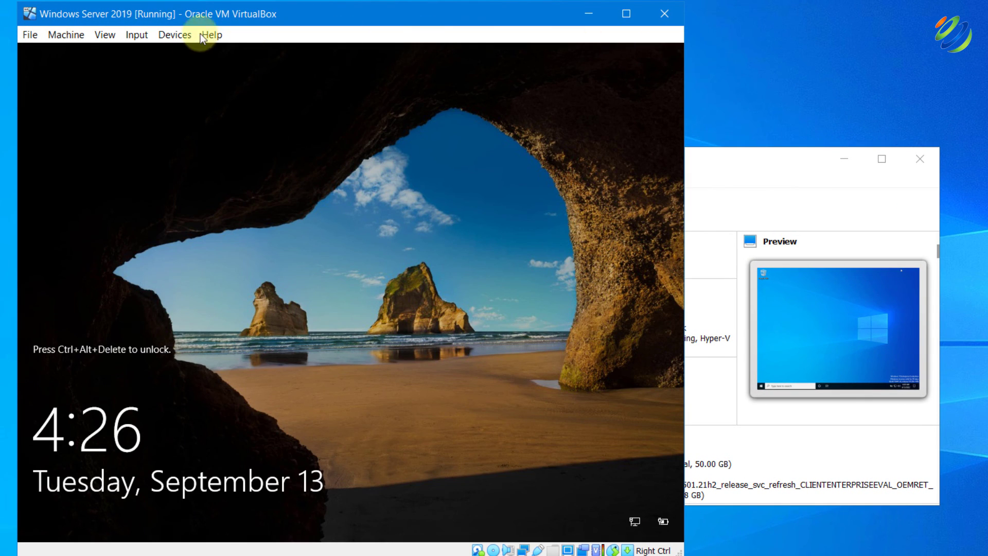
left_click(137, 35)
mouse_move(166, 53)
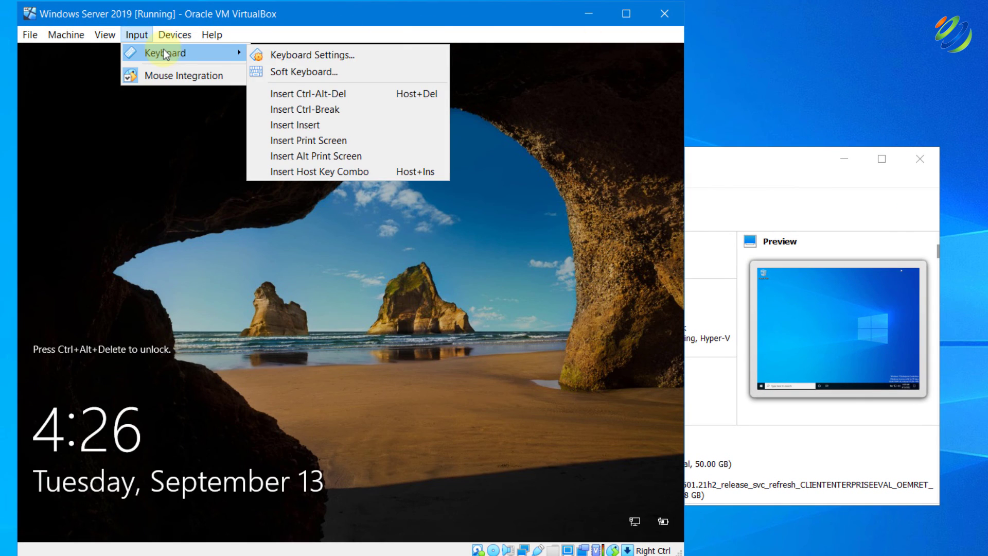
left_click(340, 94)
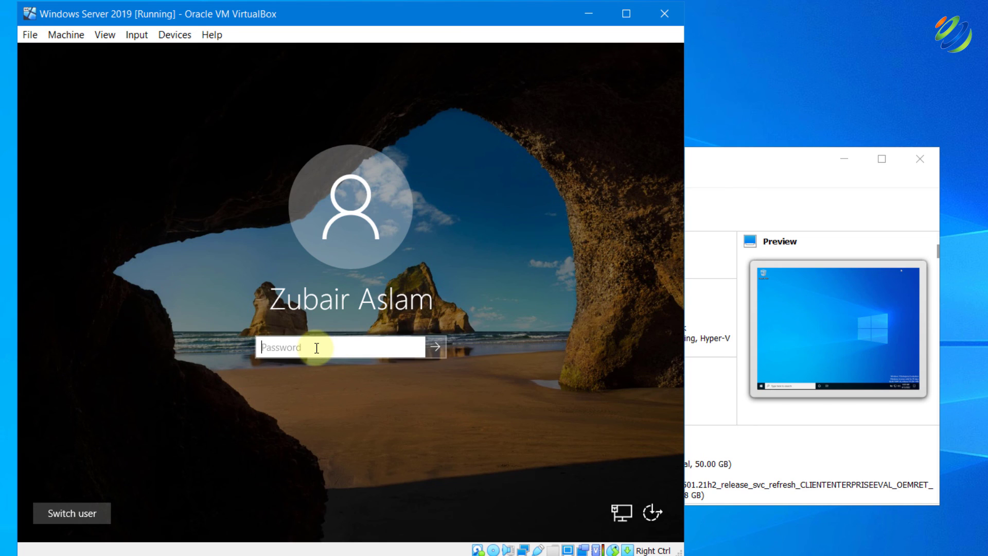
left_click(316, 348)
type("•••••••••")
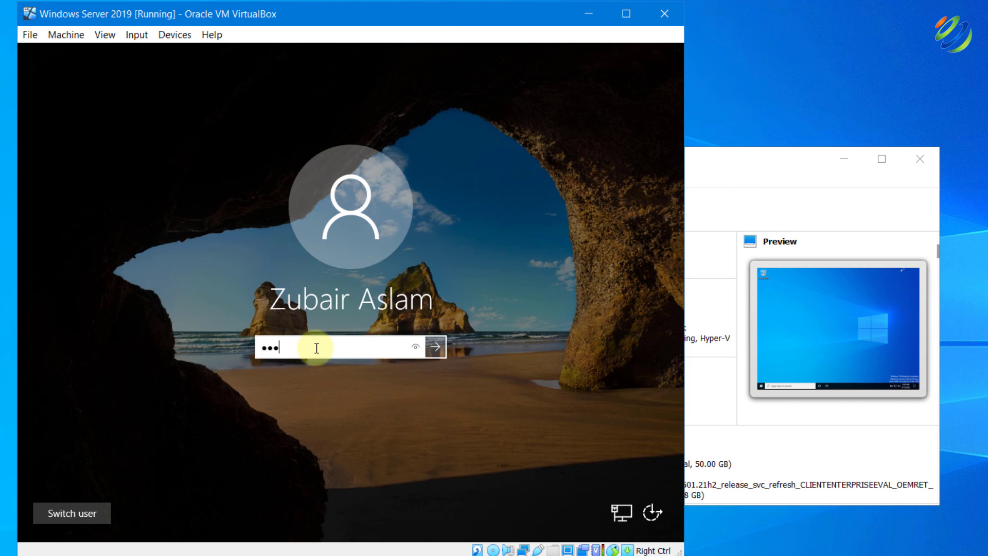
type("••")
key("Return")
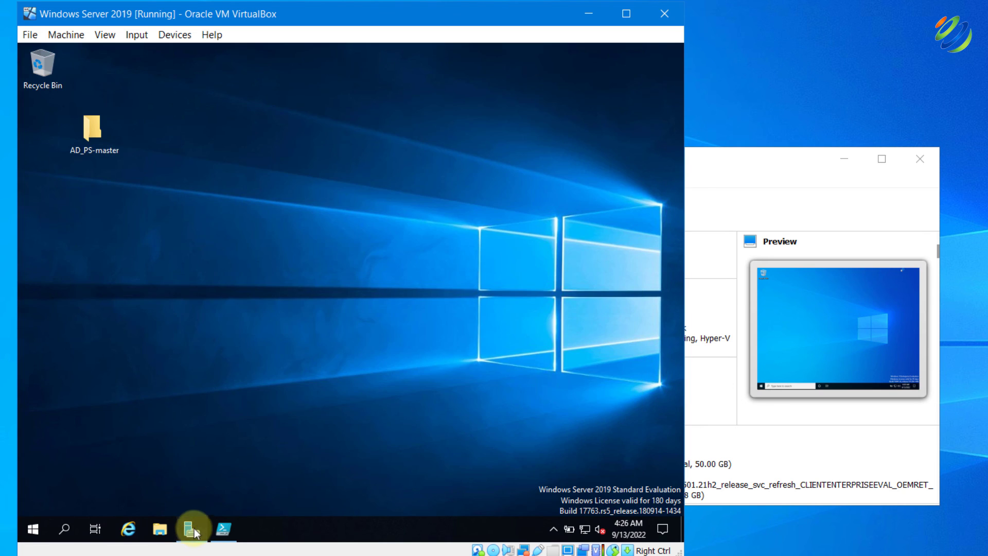
Launch the DHCP console from Server Manager and view the 172.16.0.0 scope's leases, including 172.16.0.100
left_click(192, 529)
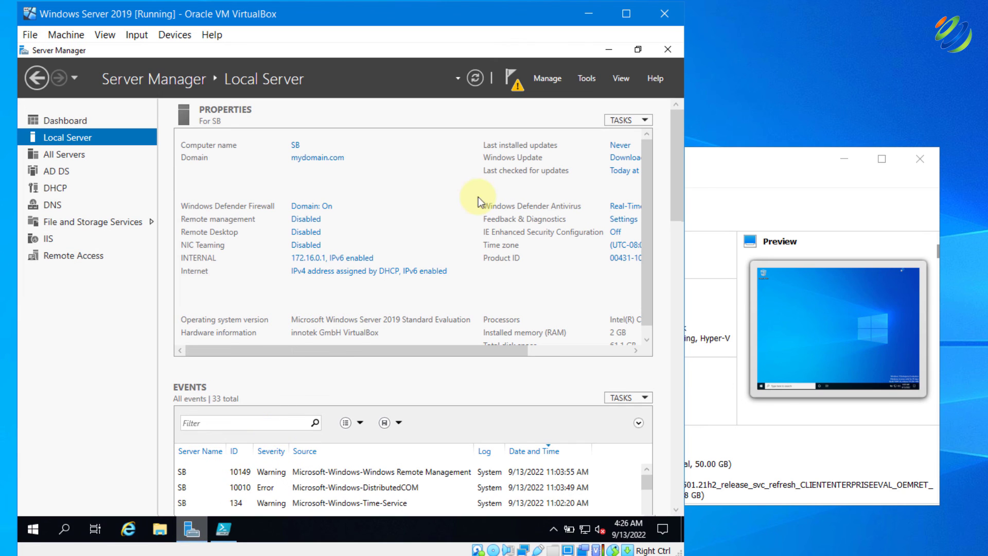
left_click(585, 76)
left_click(490, 234)
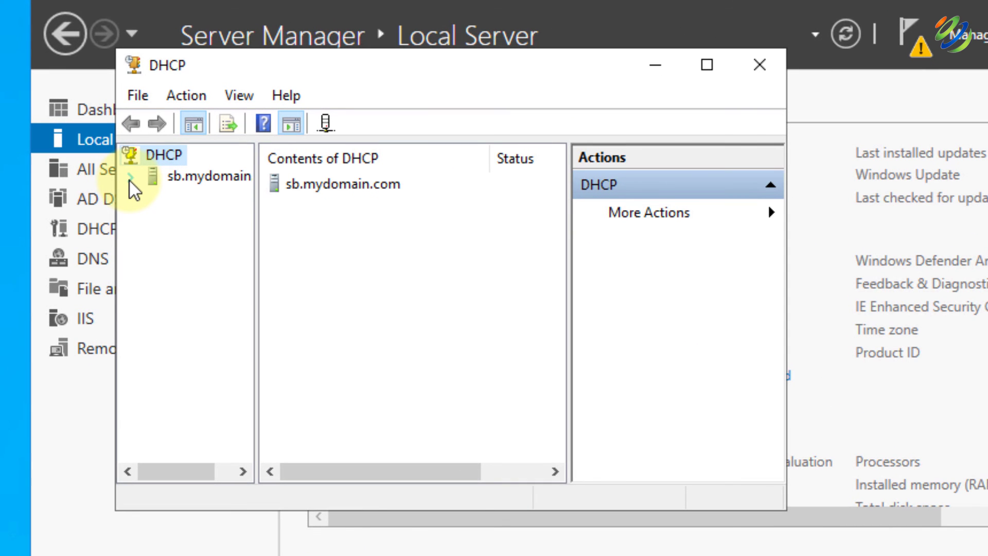
left_click(131, 178)
left_click(153, 198)
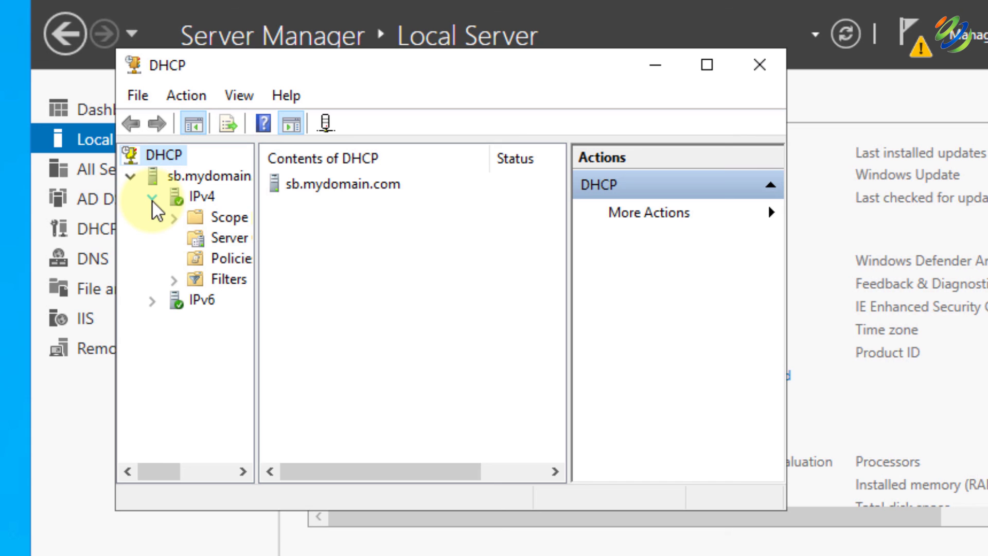
left_click(237, 238)
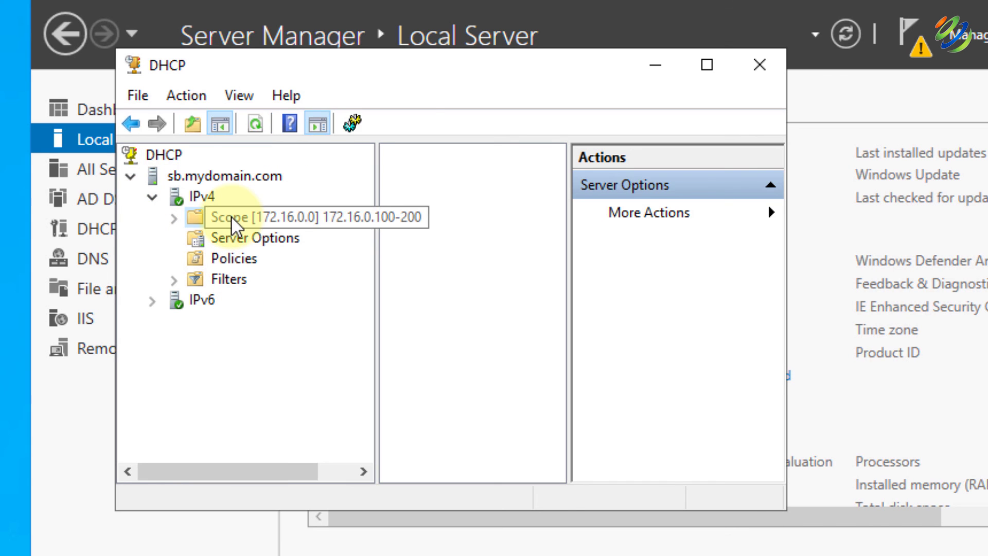
left_click(231, 216)
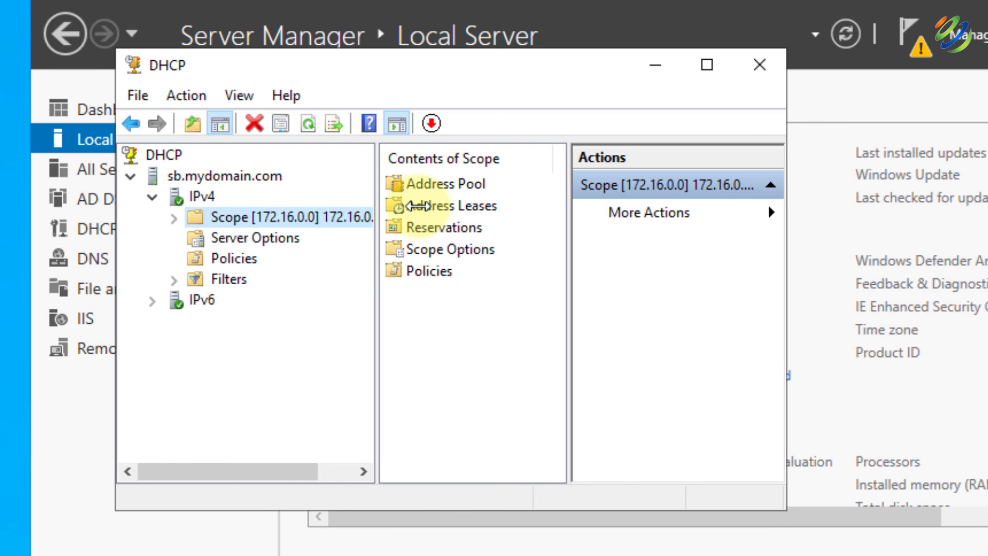
double_click(419, 206)
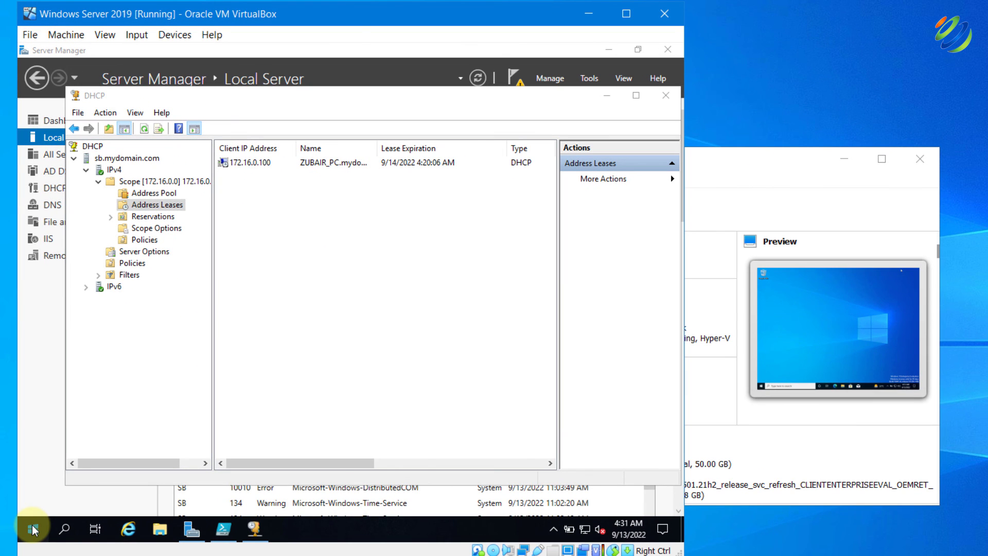
Open Active Directory Users and Computers and check the joined PC under Computers and the ten _USERS accounts
left_click(33, 531)
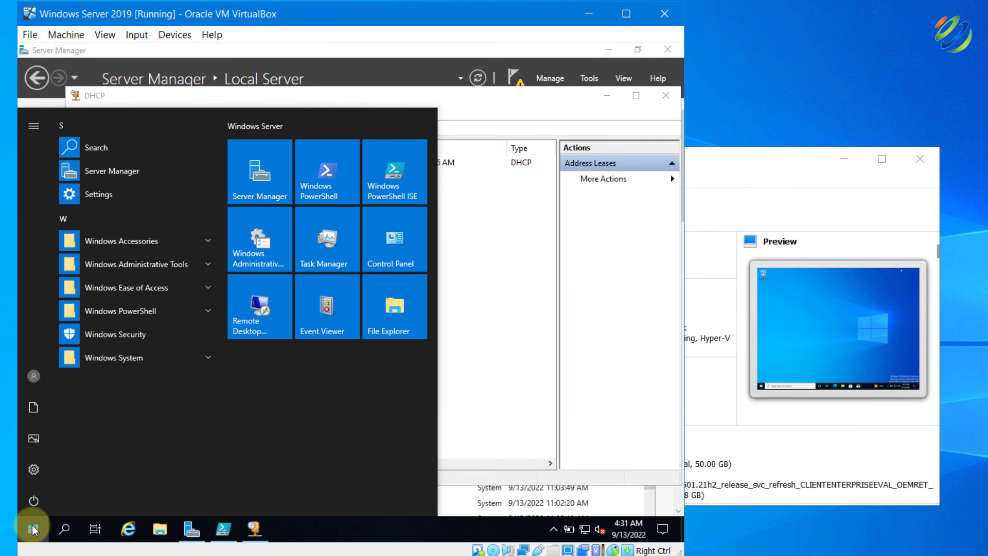
left_click(140, 267)
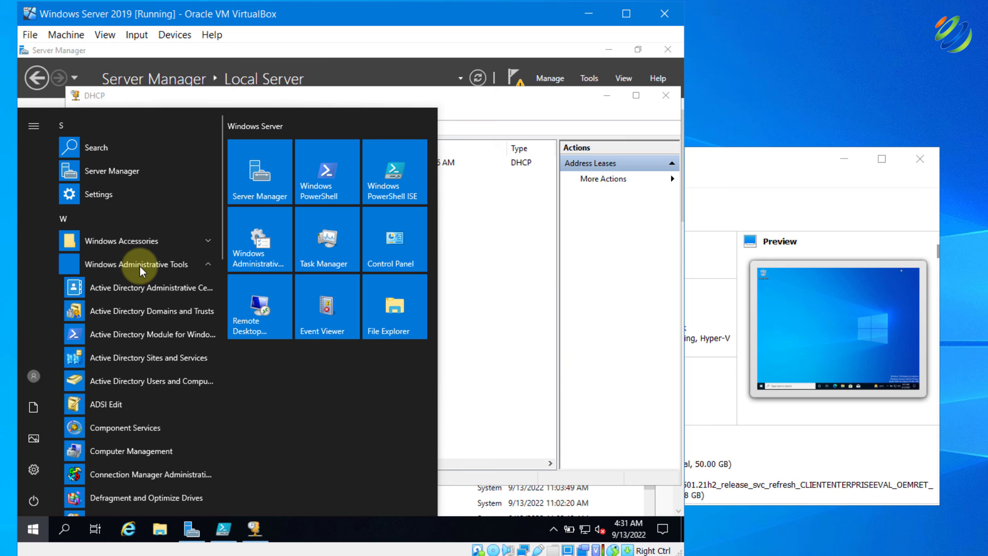
left_click(138, 381)
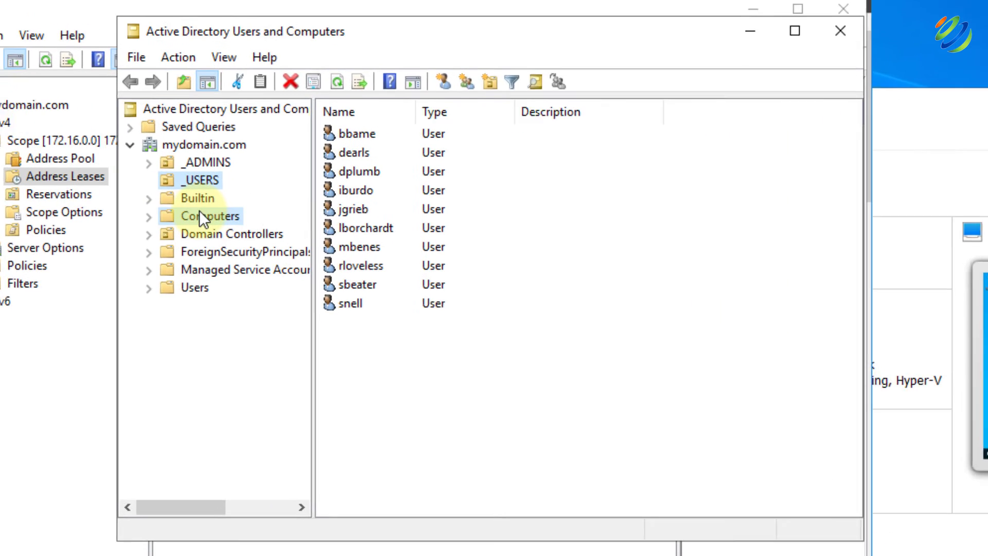
left_click(202, 213)
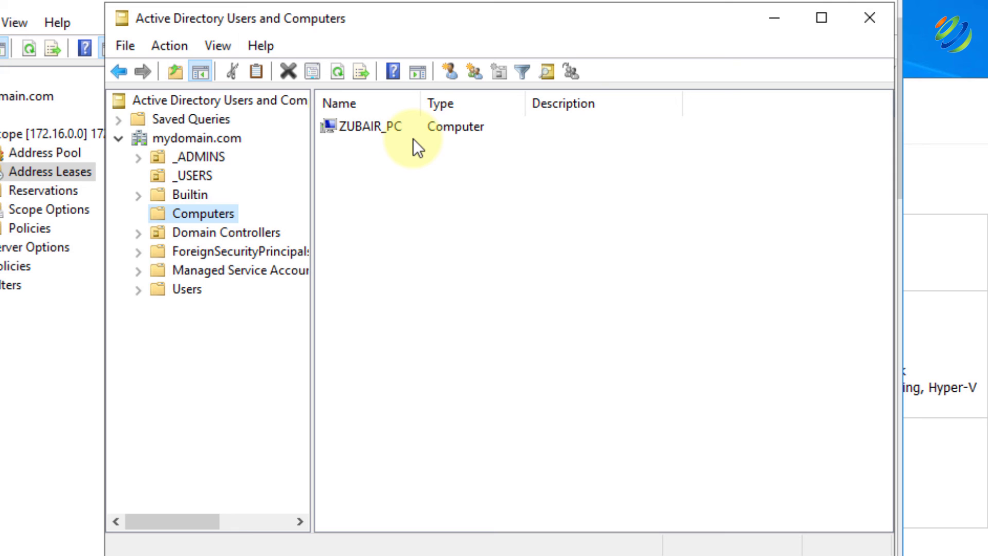
left_click(206, 174)
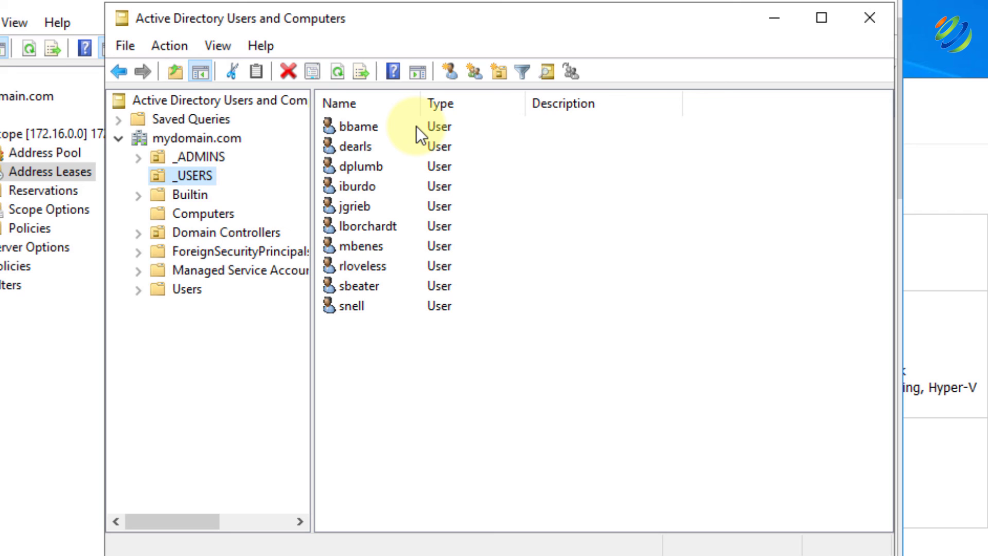
left_click(416, 126)
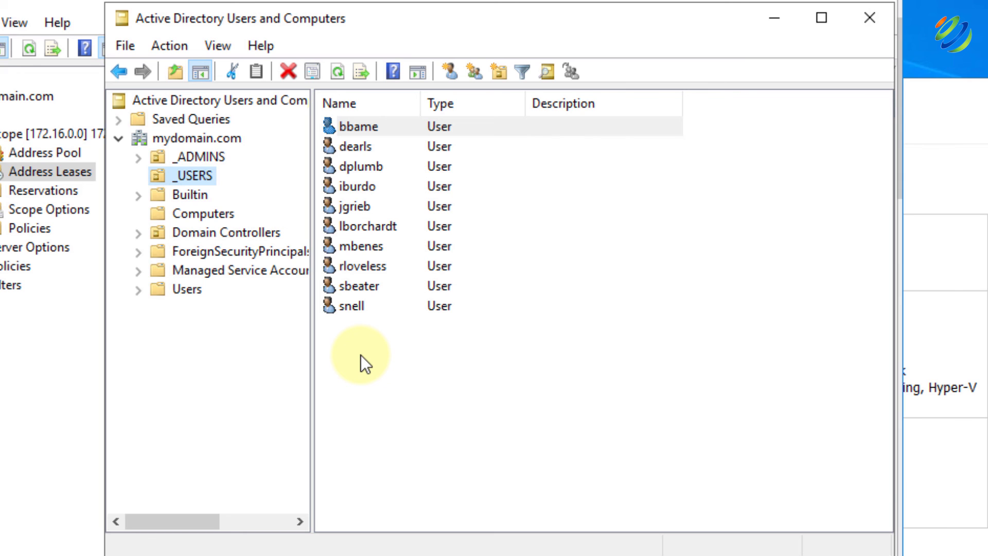
left_click(347, 310)
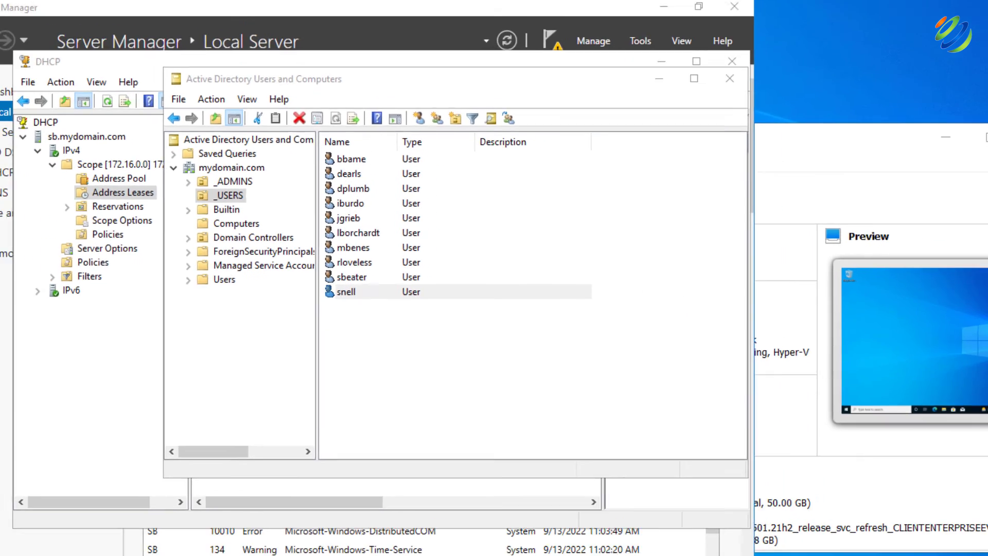
left_click(32, 525)
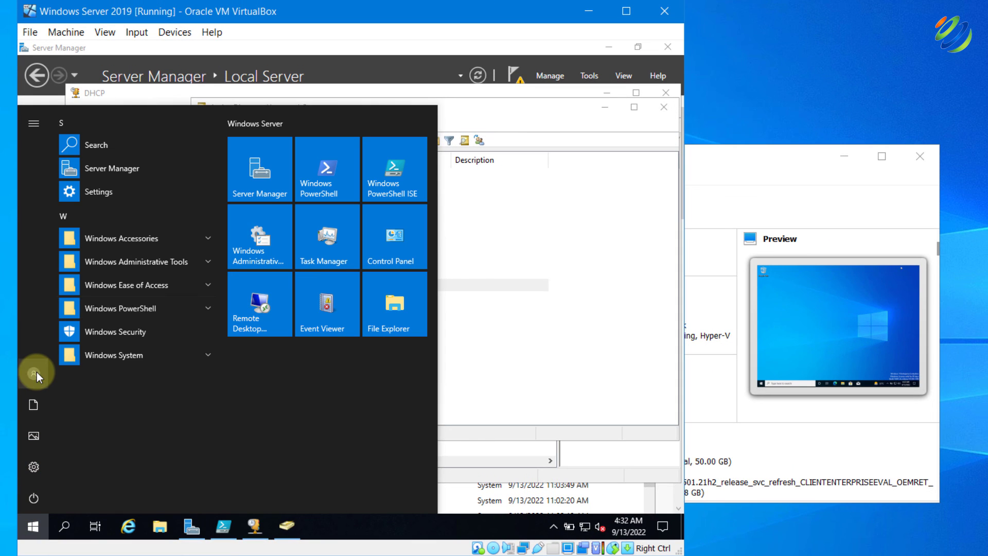
Lock the server, sign in as a MYDOMAIN user via Other user, and bring the Windows10 VM forward
left_click(36, 372)
left_click(44, 339)
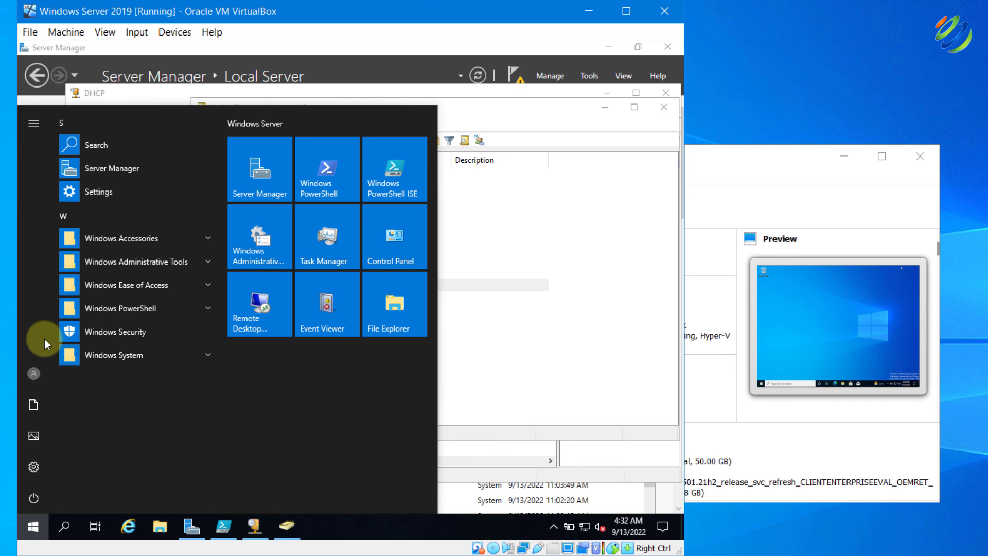
left_click(135, 32)
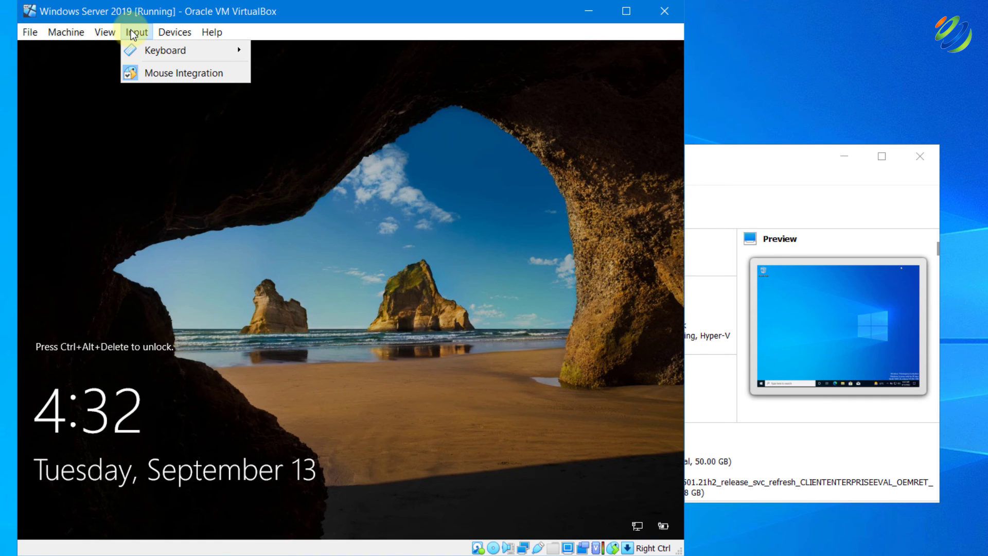
mouse_move(165, 51)
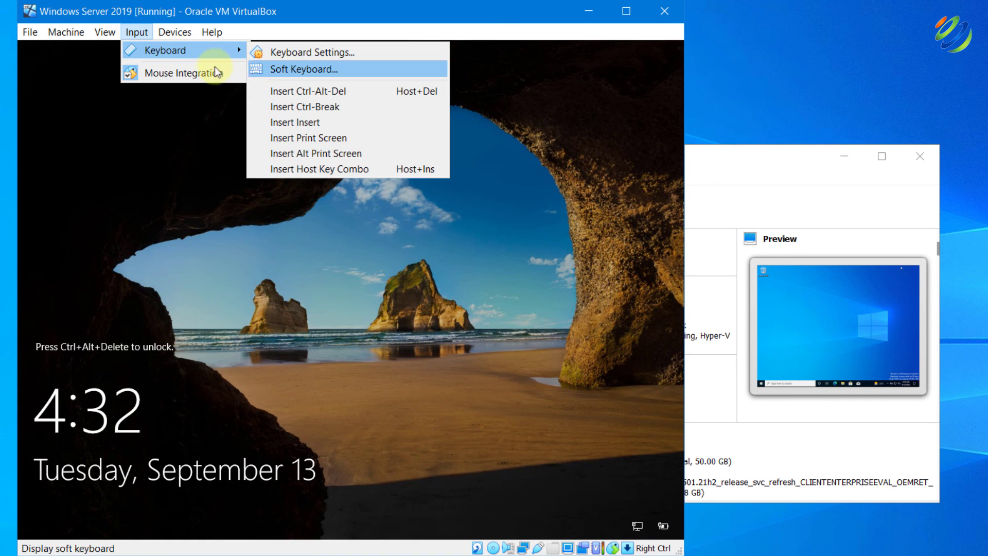
left_click(288, 91)
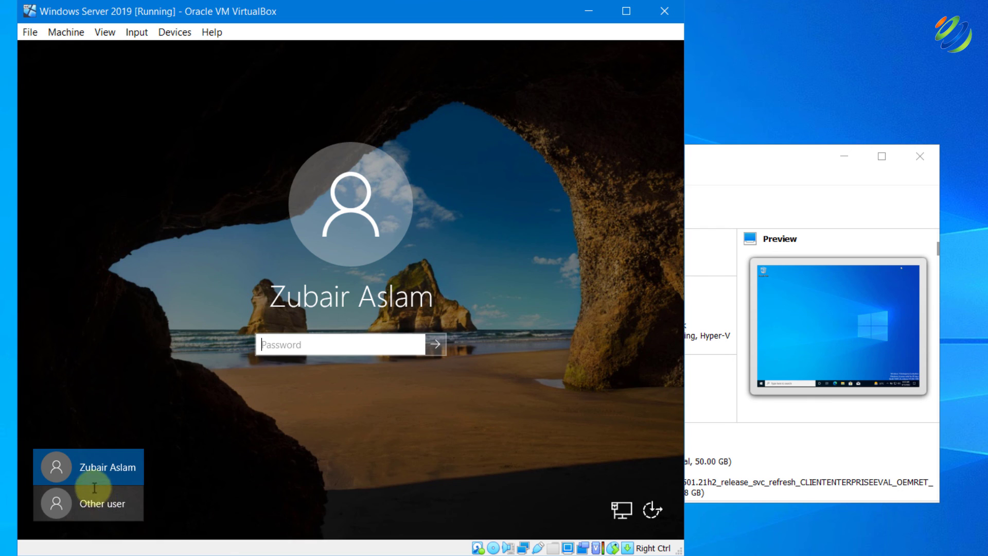
left_click(83, 502)
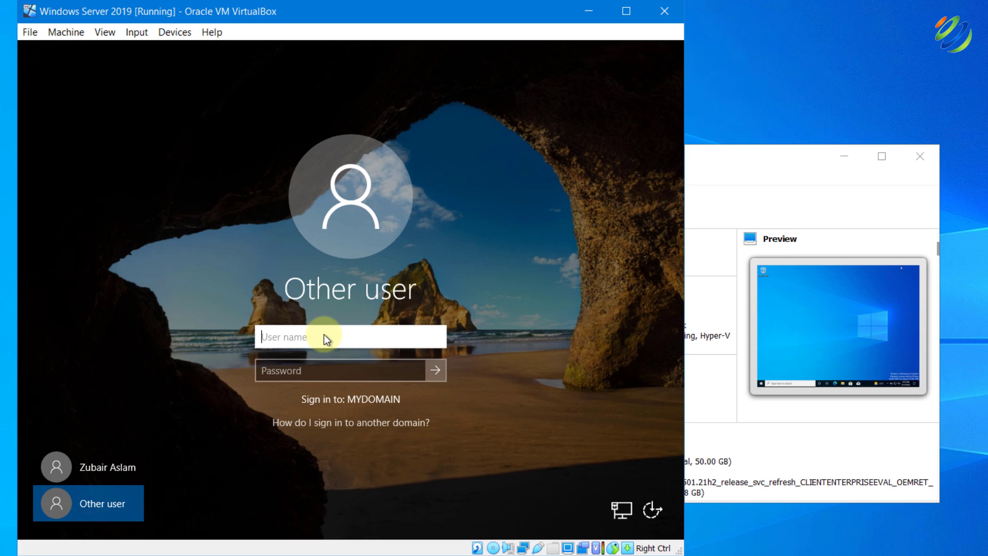
type("snell")
key("Tab")
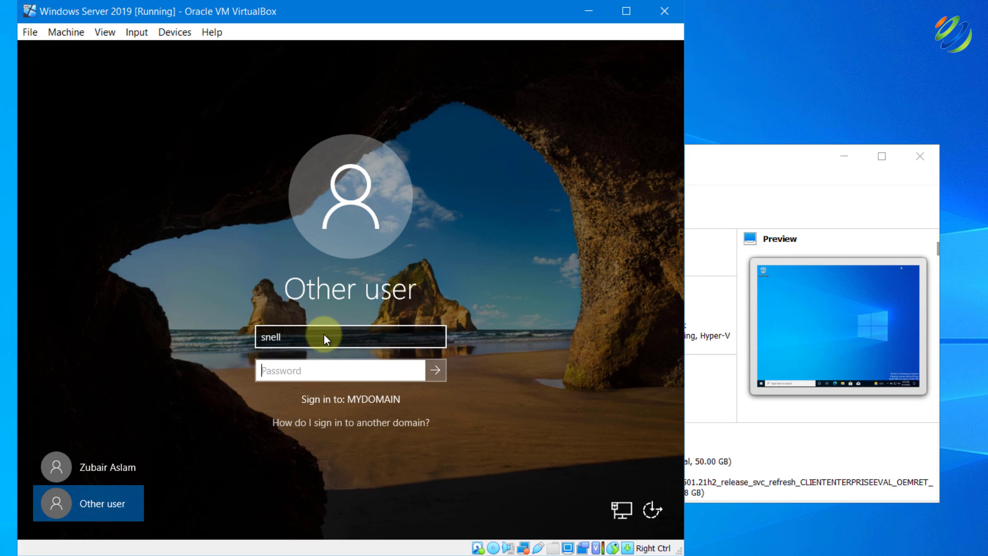
type("•••••••••")
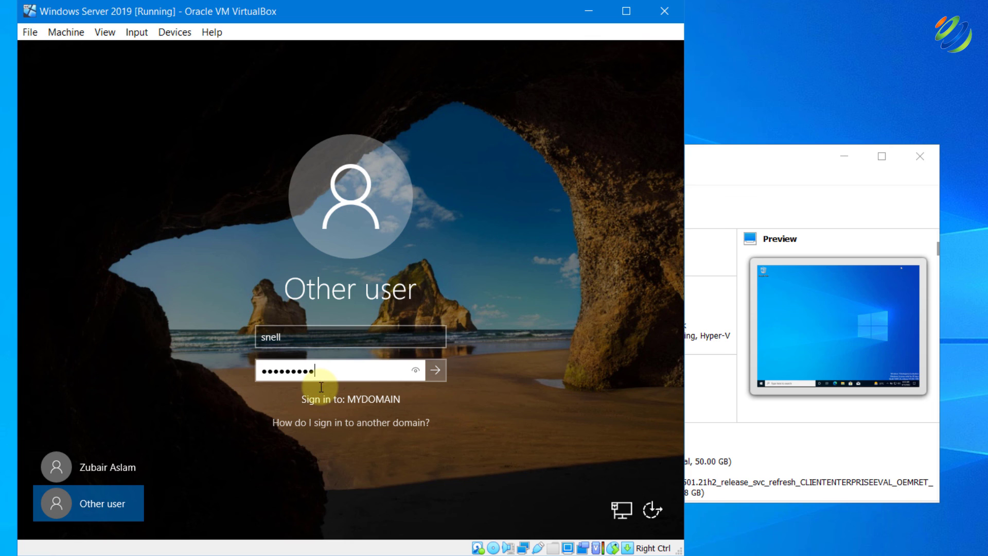
left_click(435, 370)
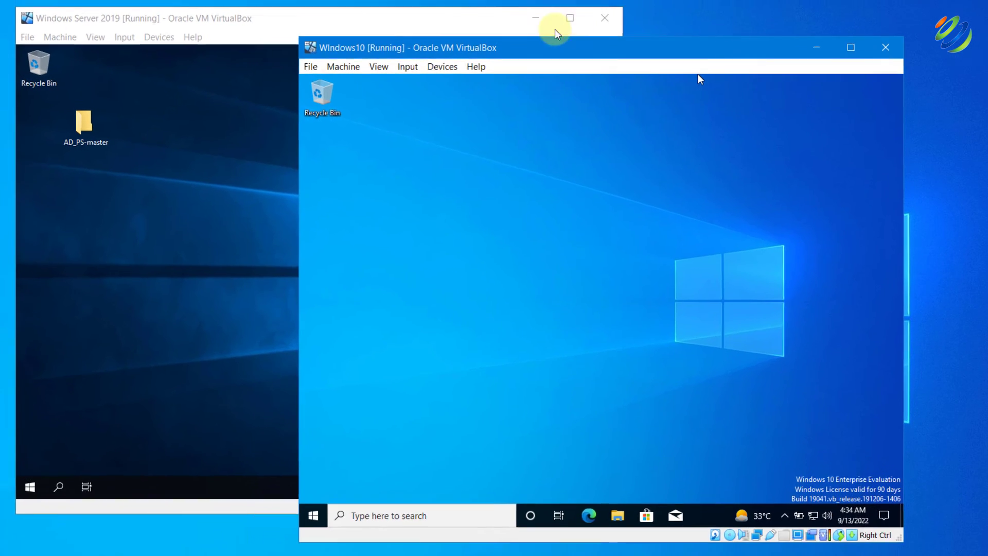
left_click_drag(552, 26, 345, 26)
left_click(589, 57)
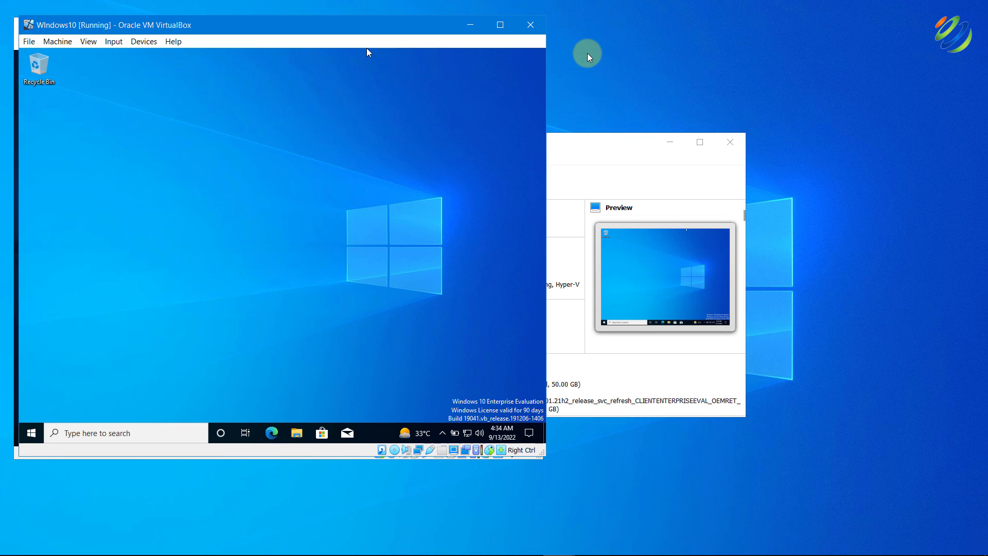